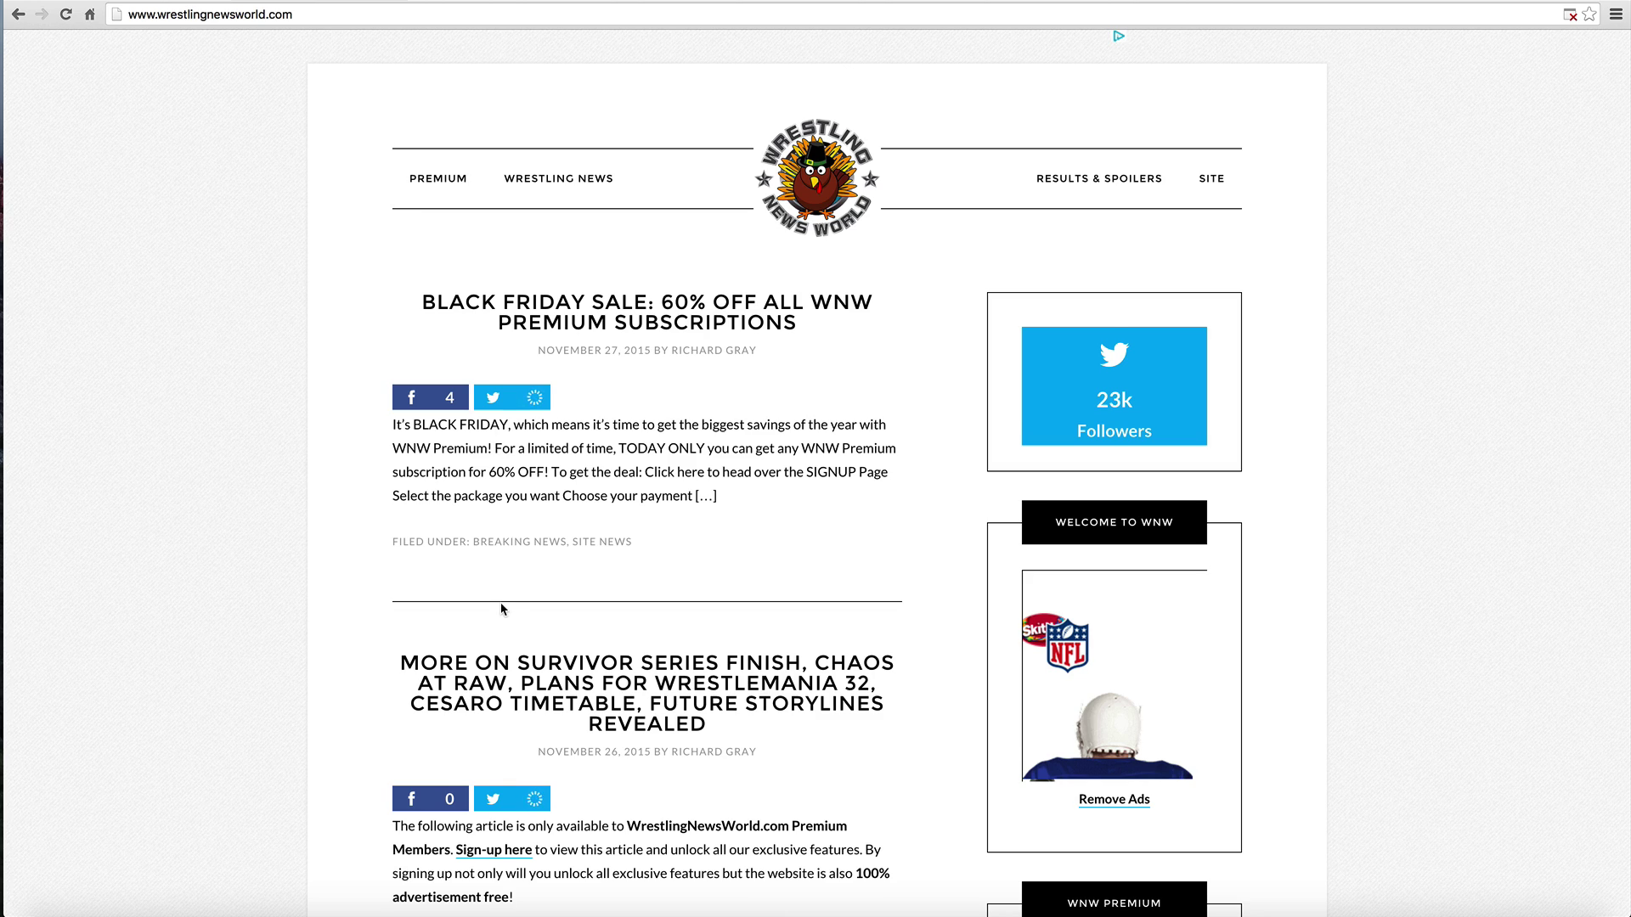
Step: Scroll down through the wrestling news homepage and back up to the top
scroll(501, 605, "down", 3)
scroll(502, 608, "down", 14)
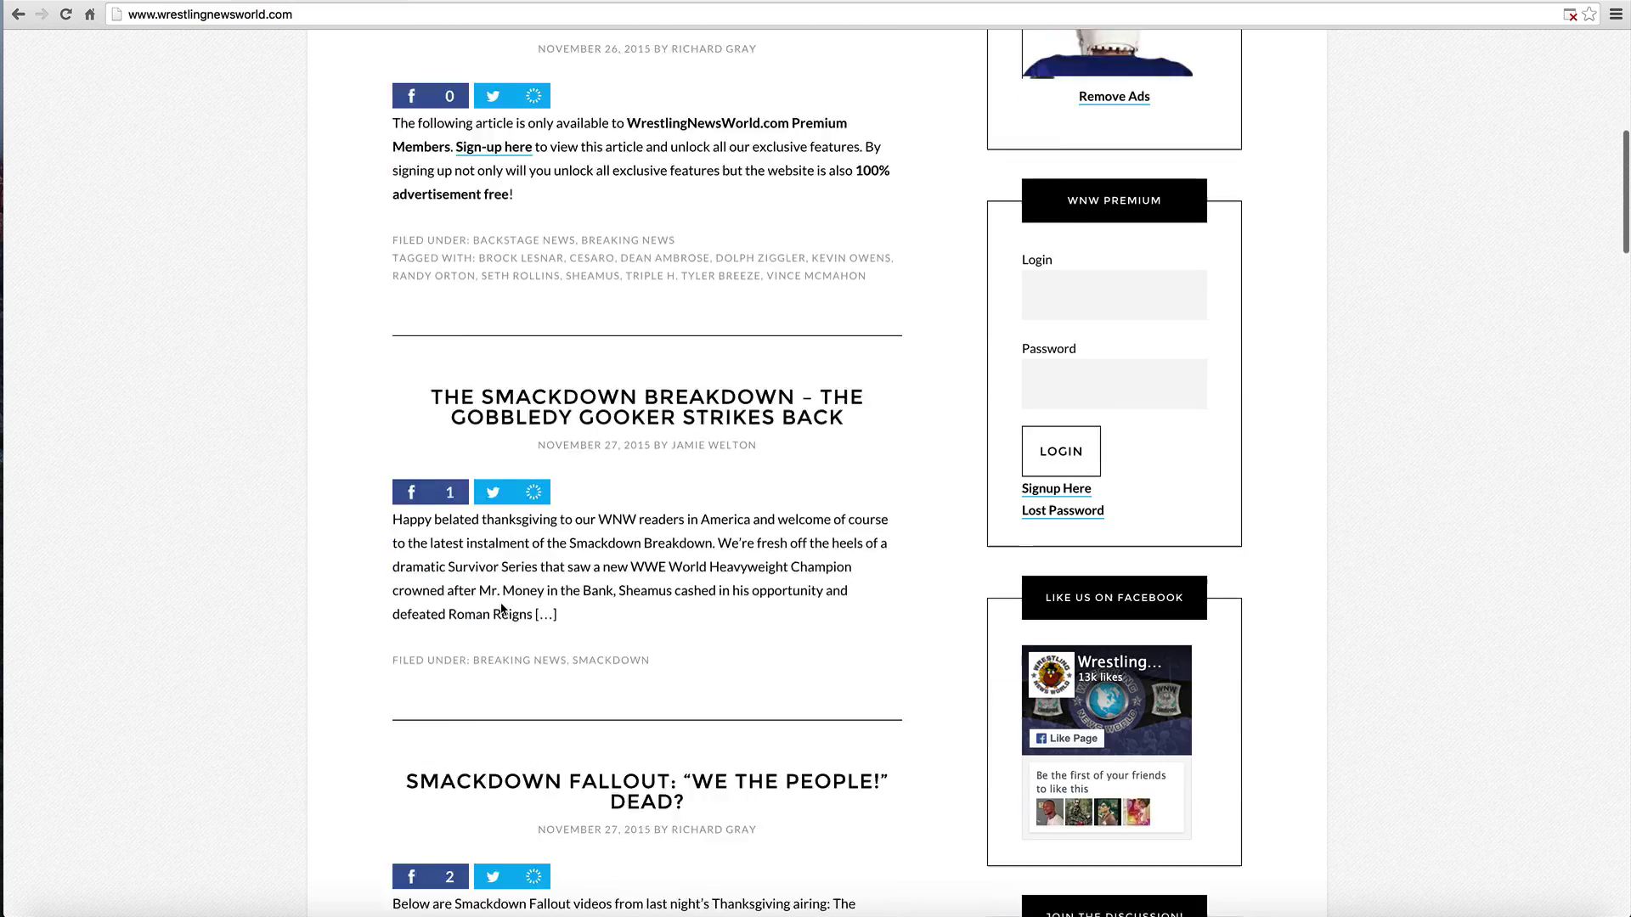
scroll(503, 609, "down", 12)
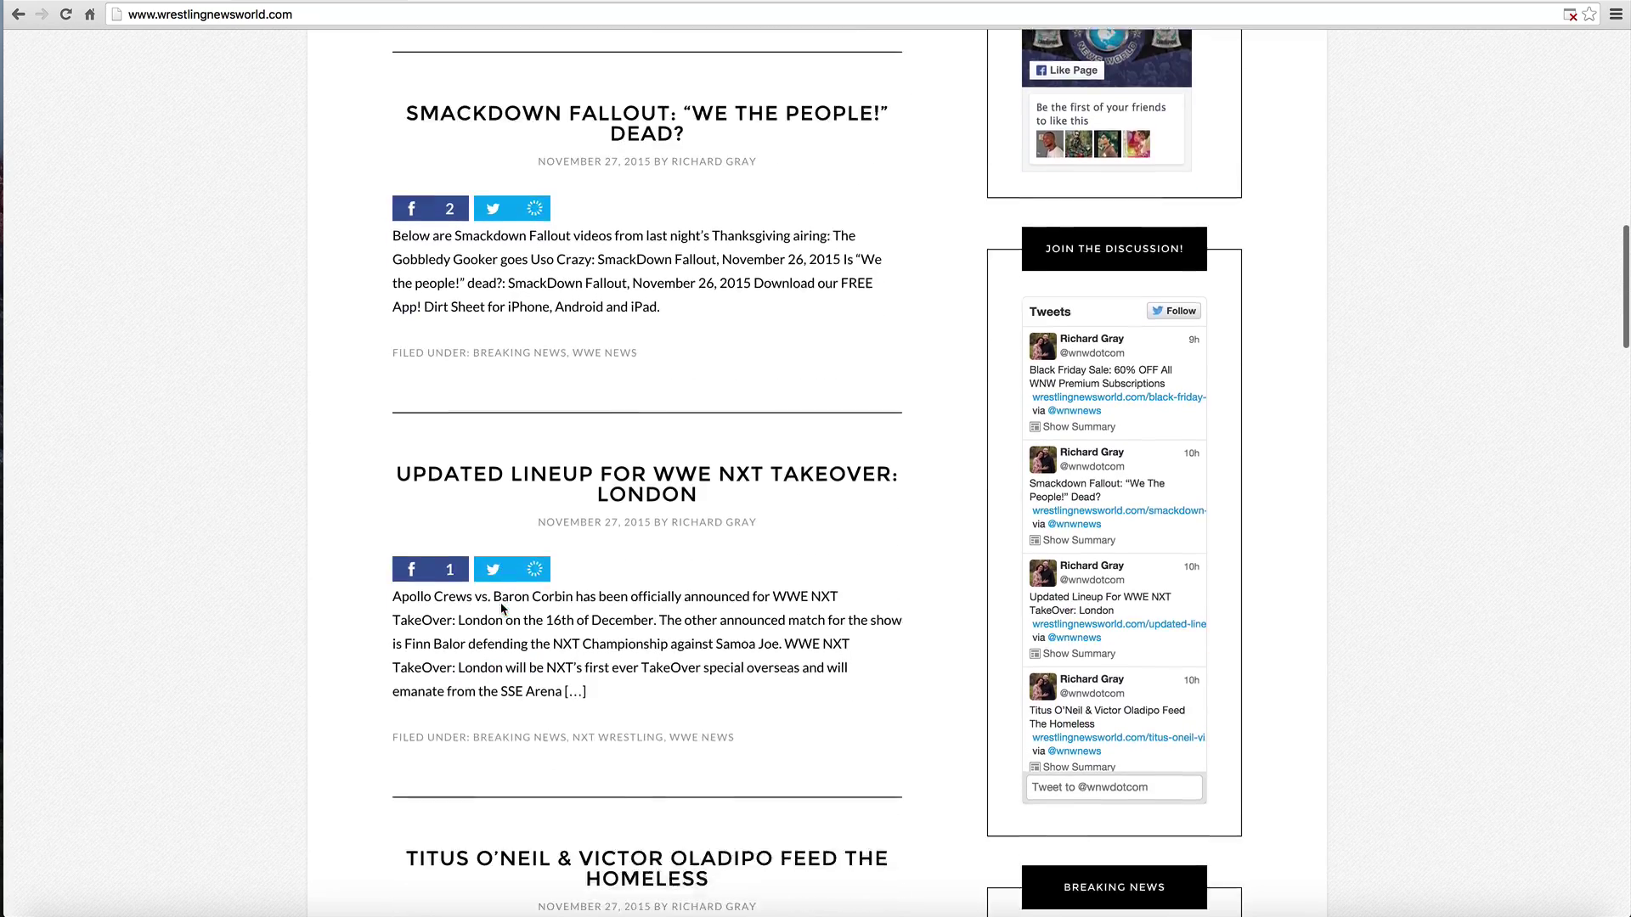
scroll(501, 608, "down", 16)
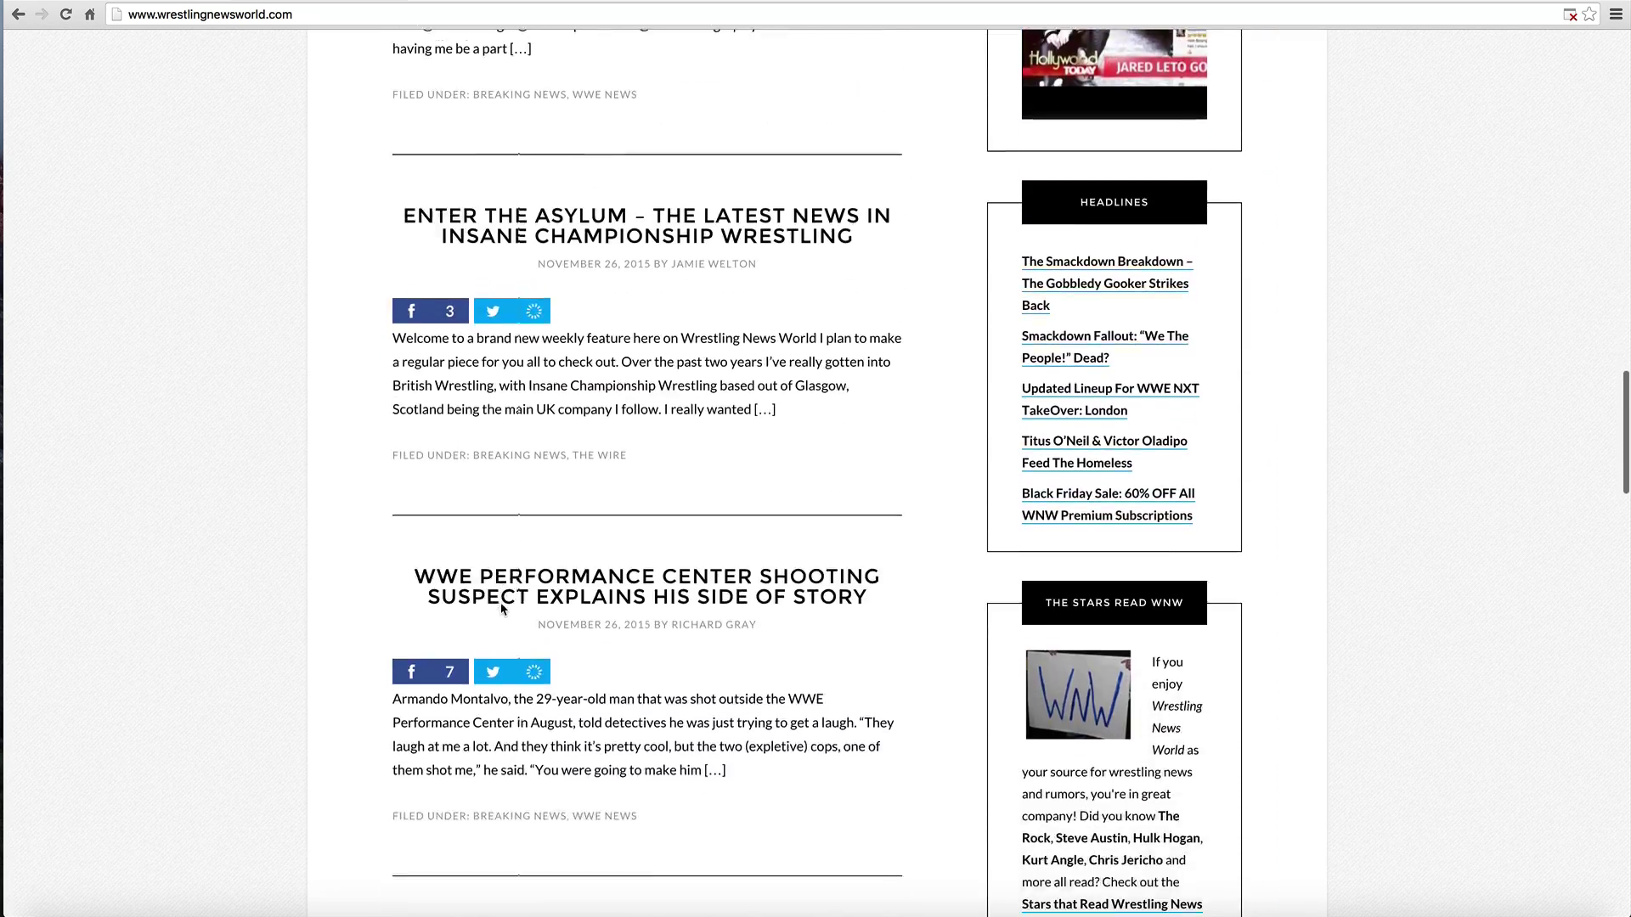
scroll(501, 608, "down", 20)
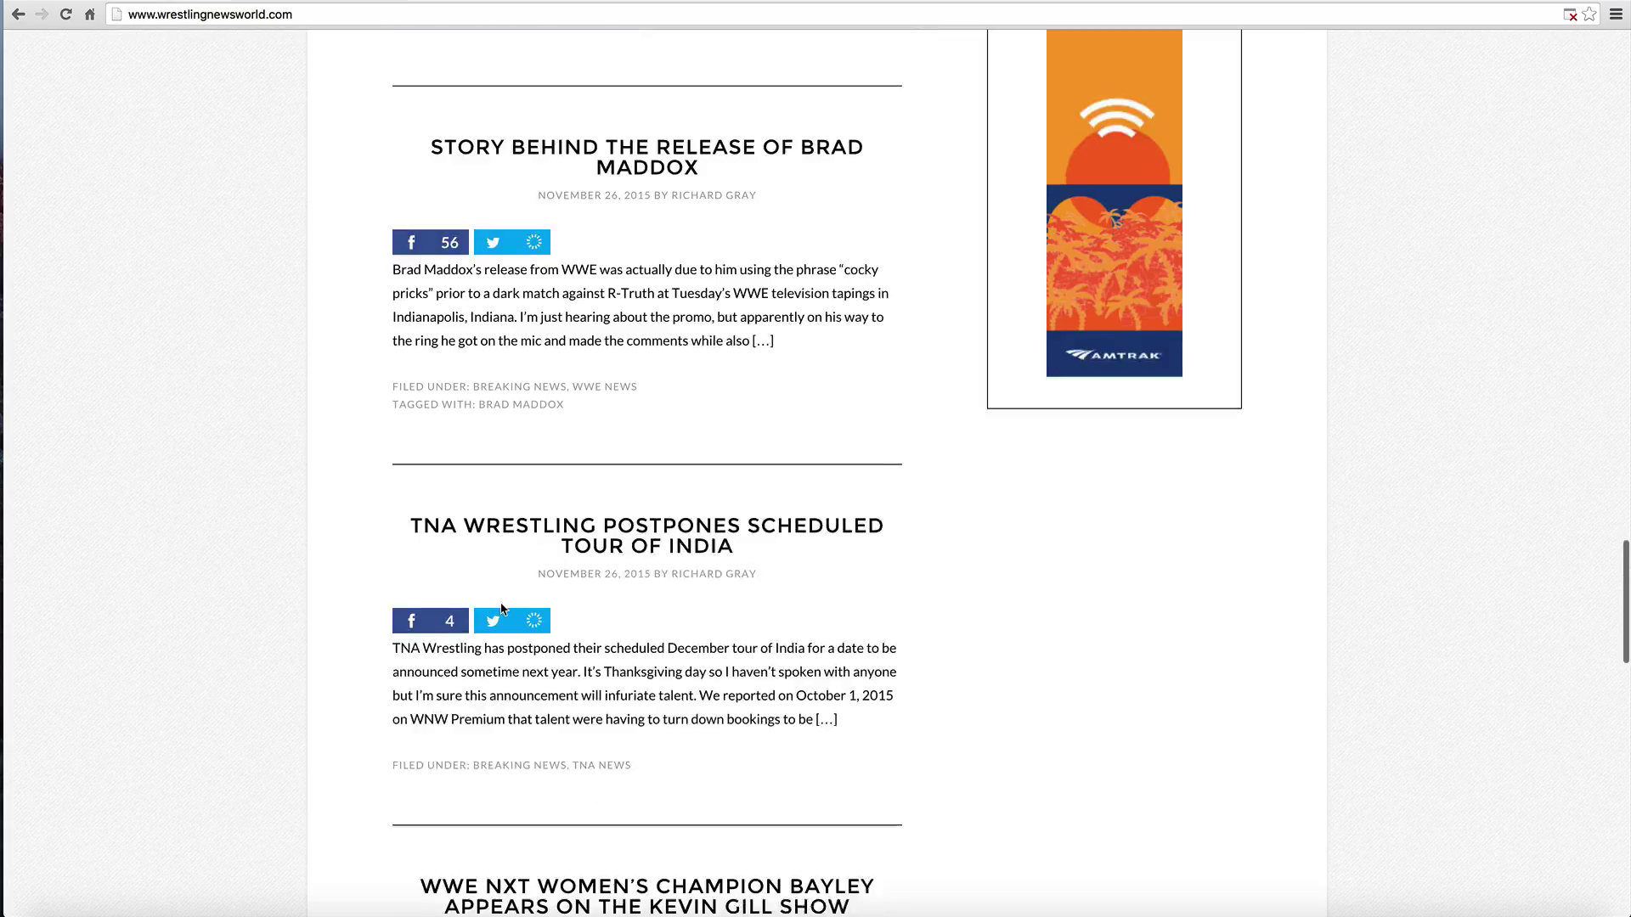
scroll(503, 609, "down", 17)
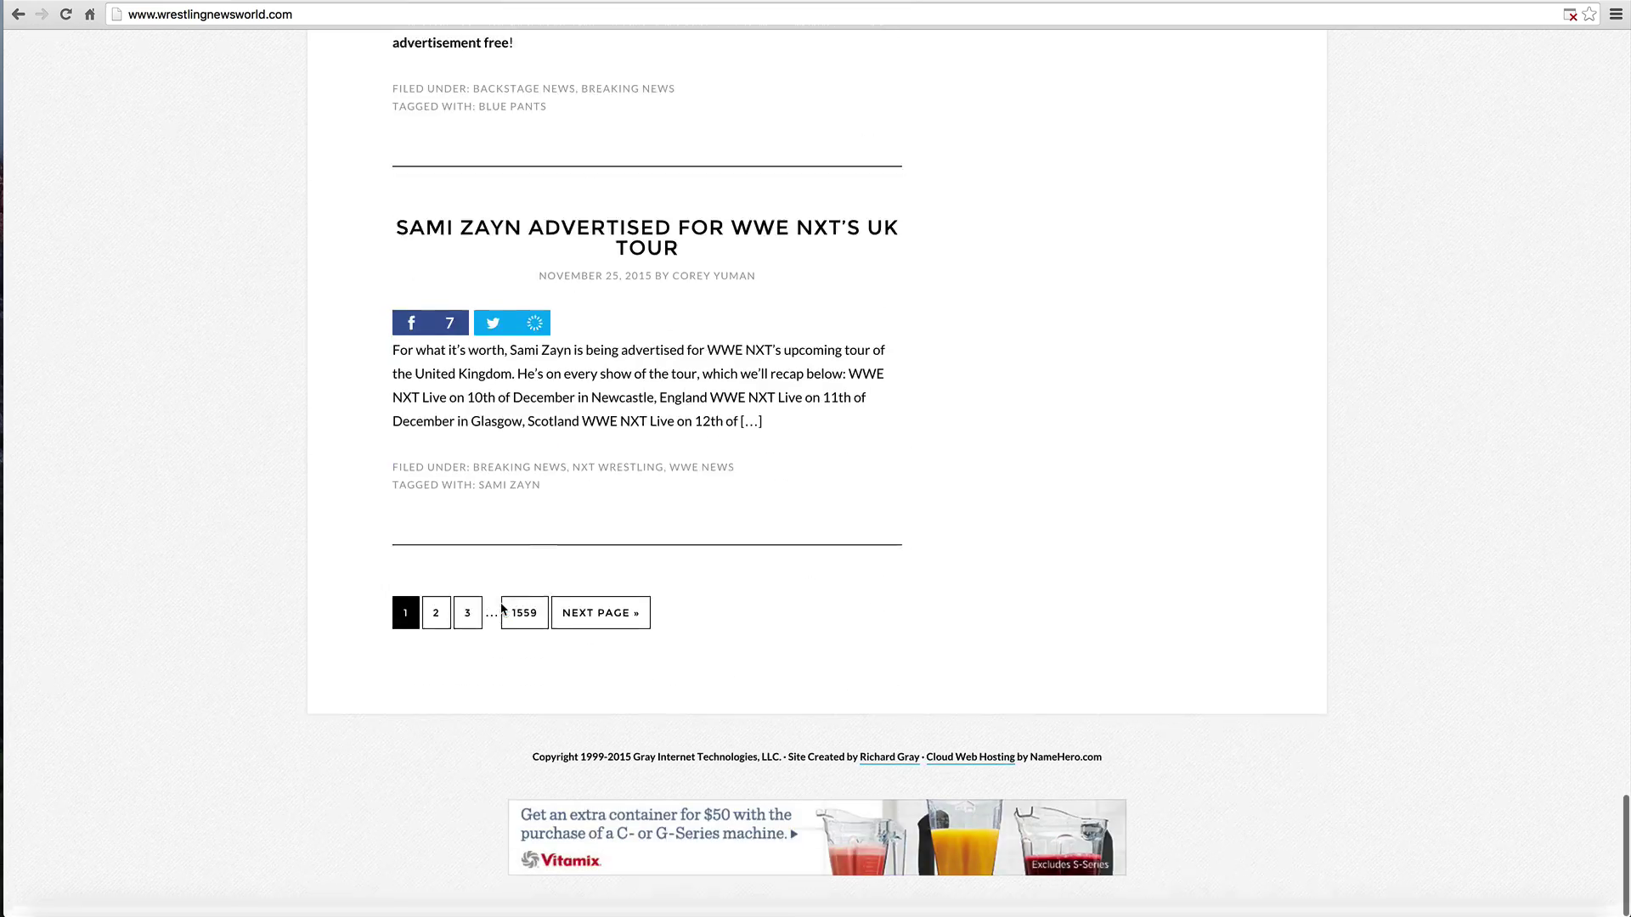
scroll(501, 608, "up", 20)
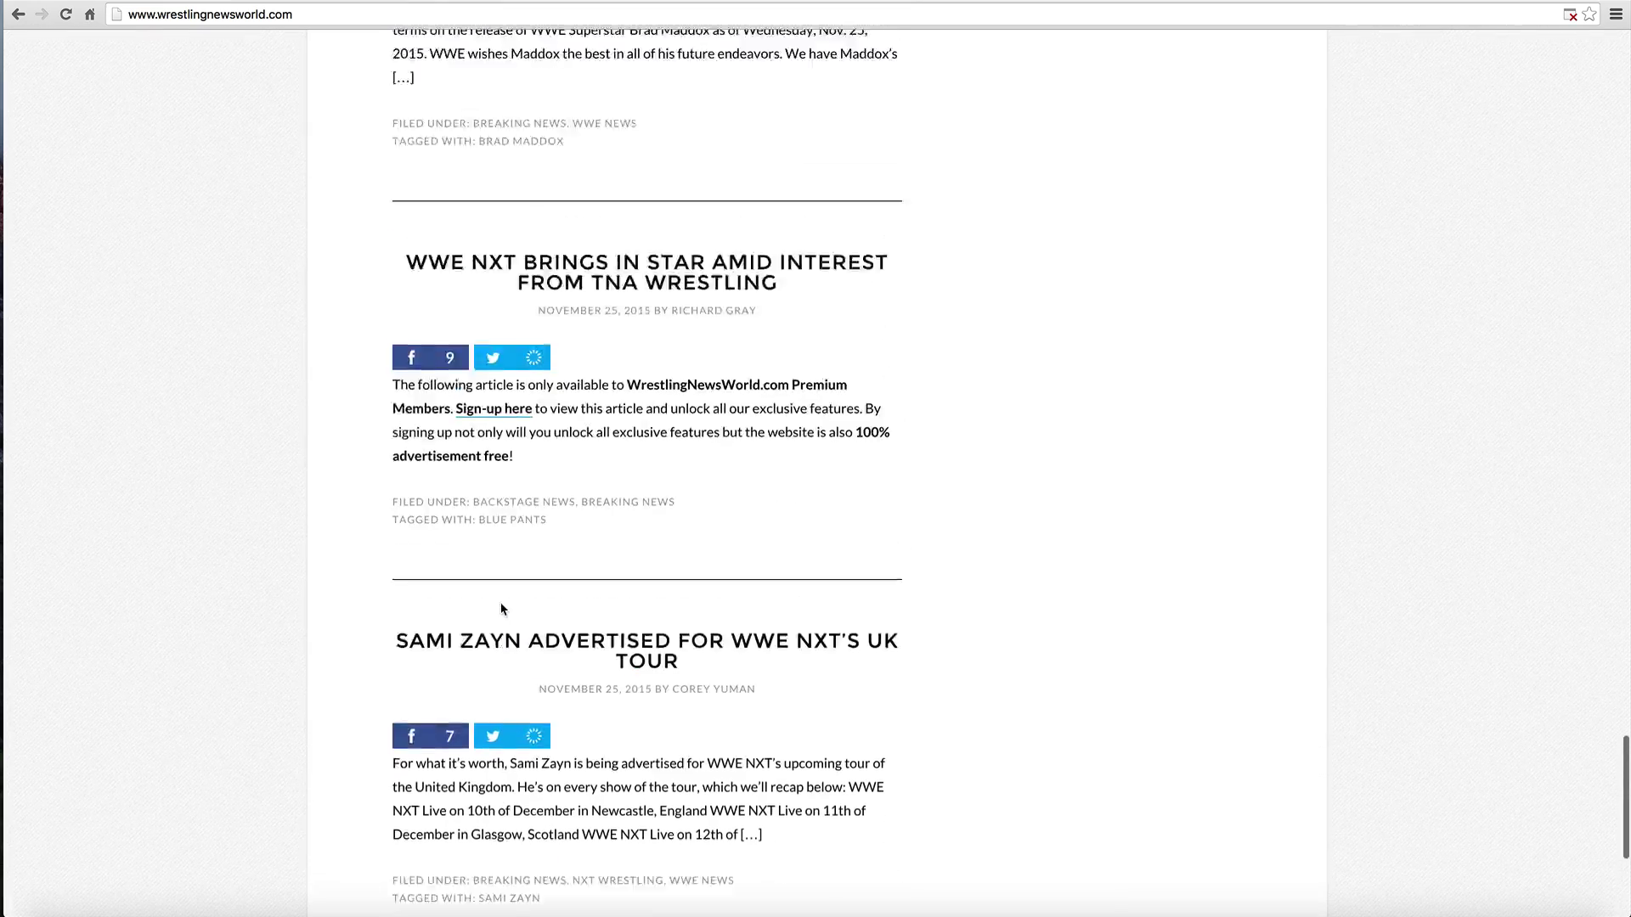
scroll(501, 609, "up", 20)
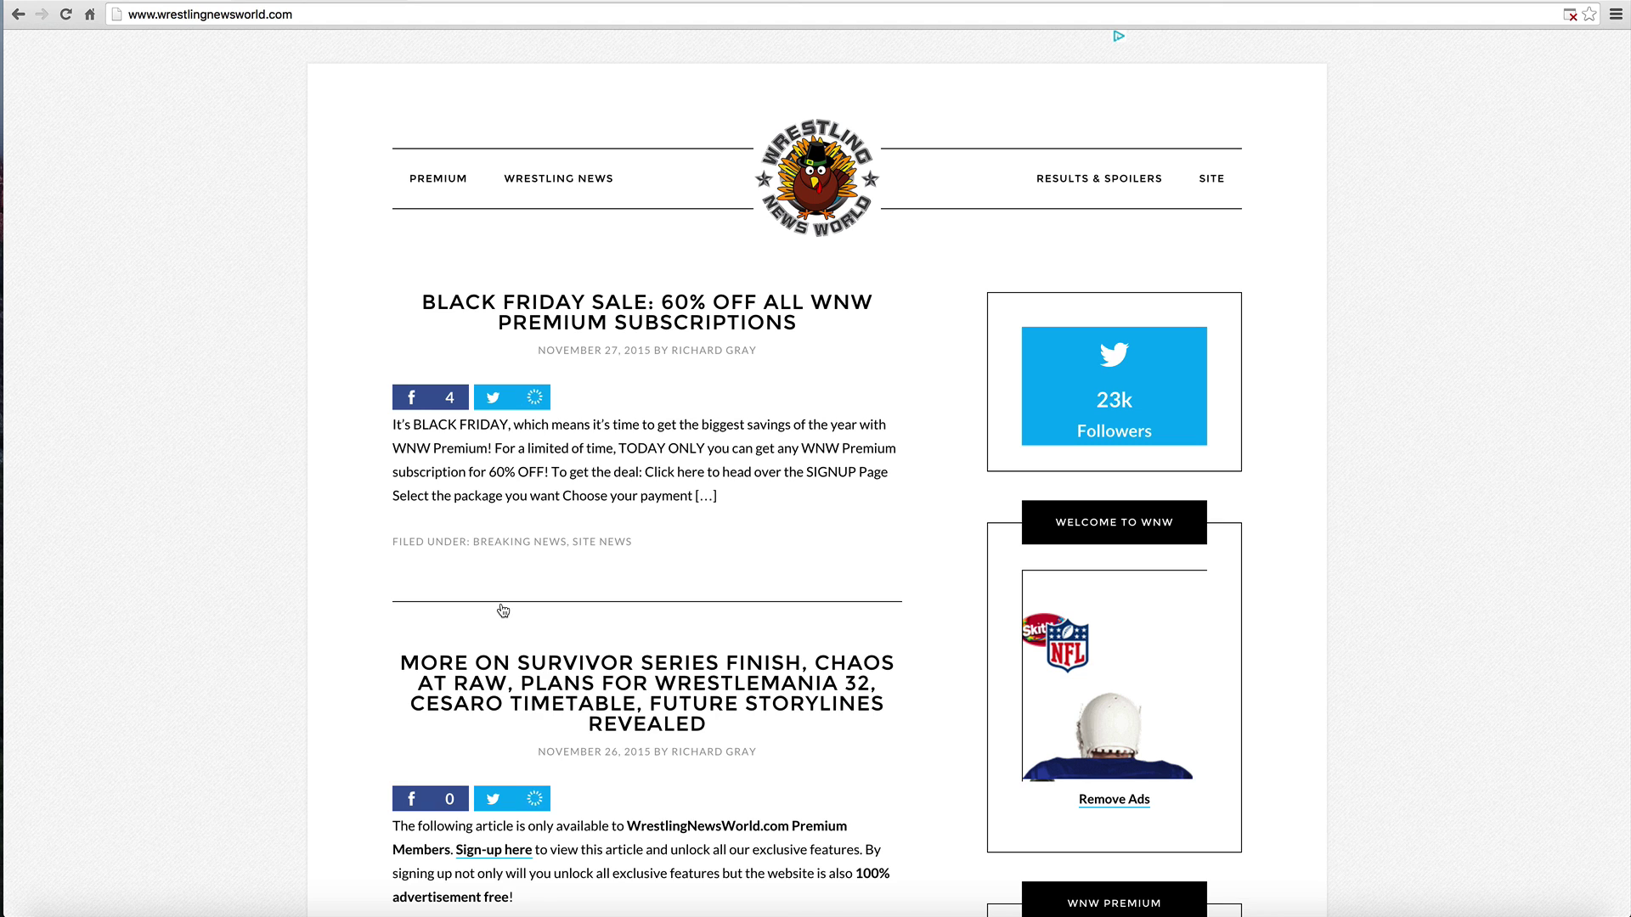
scroll(510, 654, "down", 2)
scroll(516, 703, "up", 2)
scroll(673, 515, "down", 2)
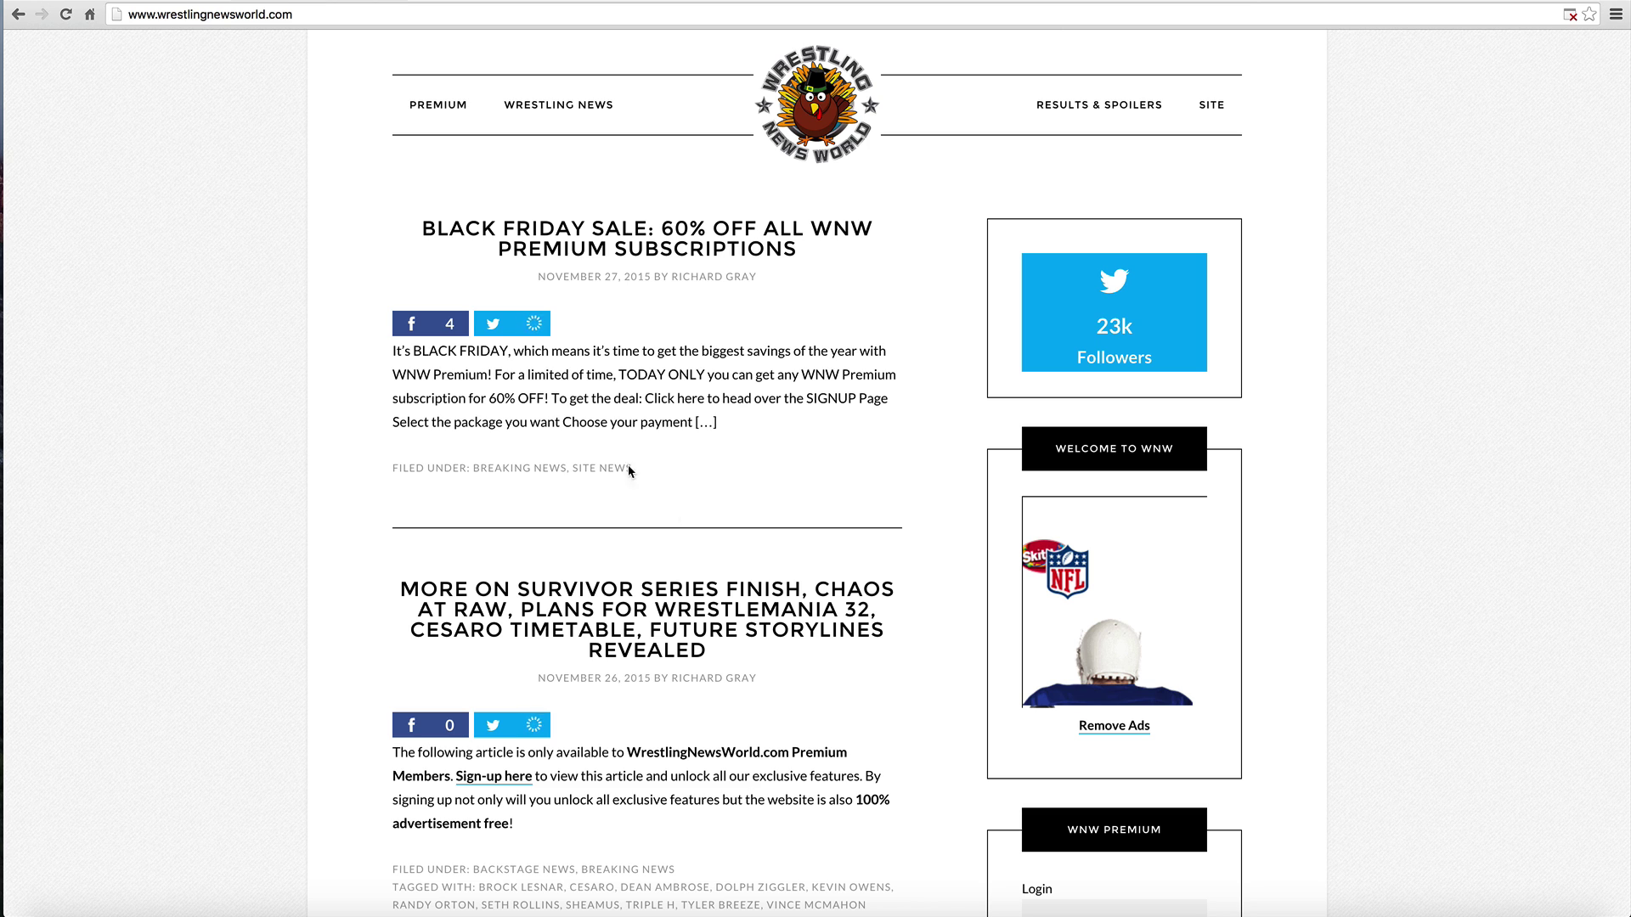
scroll(433, 305, "up", 2)
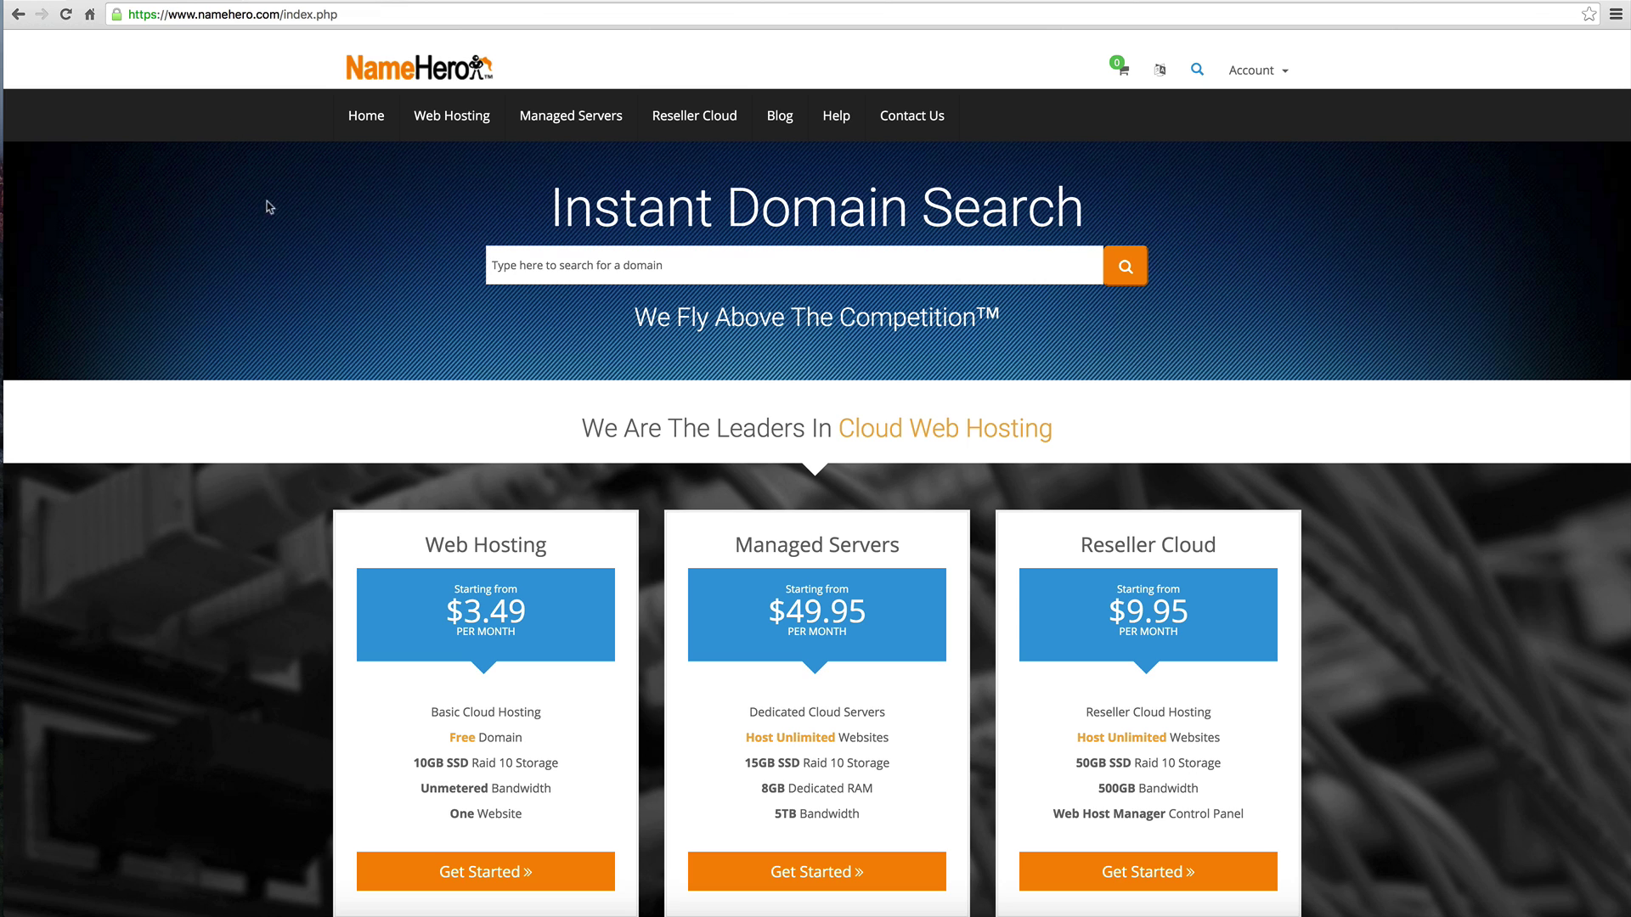
Step: Search NameHero's Instant Domain Search for 'howtostartblog' and look over the results
left_click(607, 265)
left_click(586, 270)
type("how")
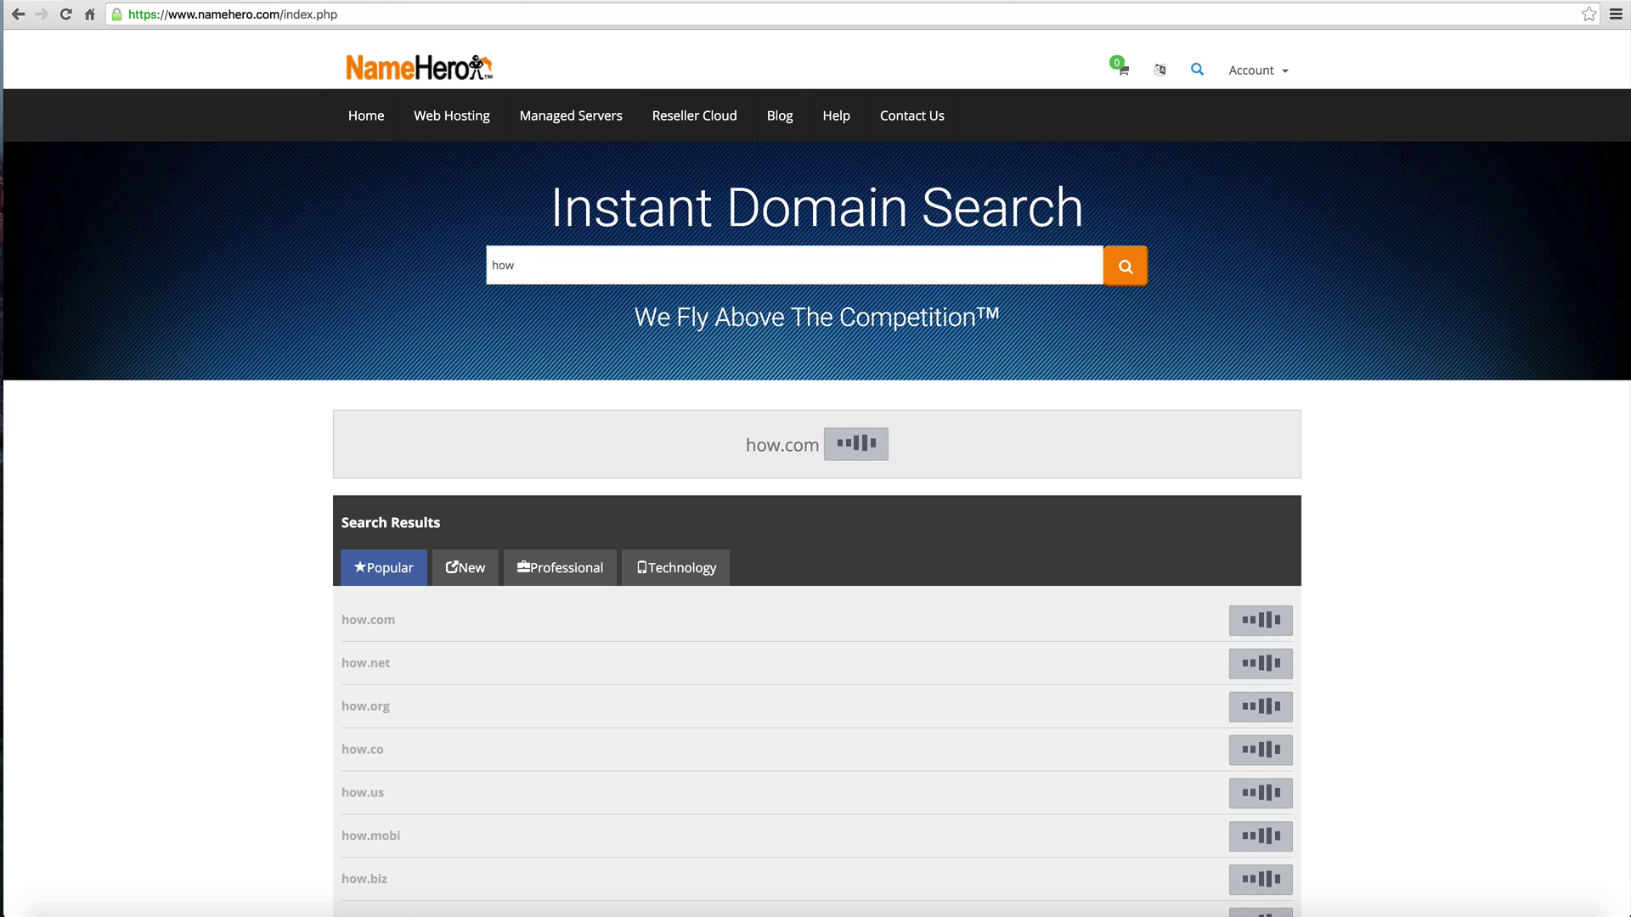
type("tostartblog")
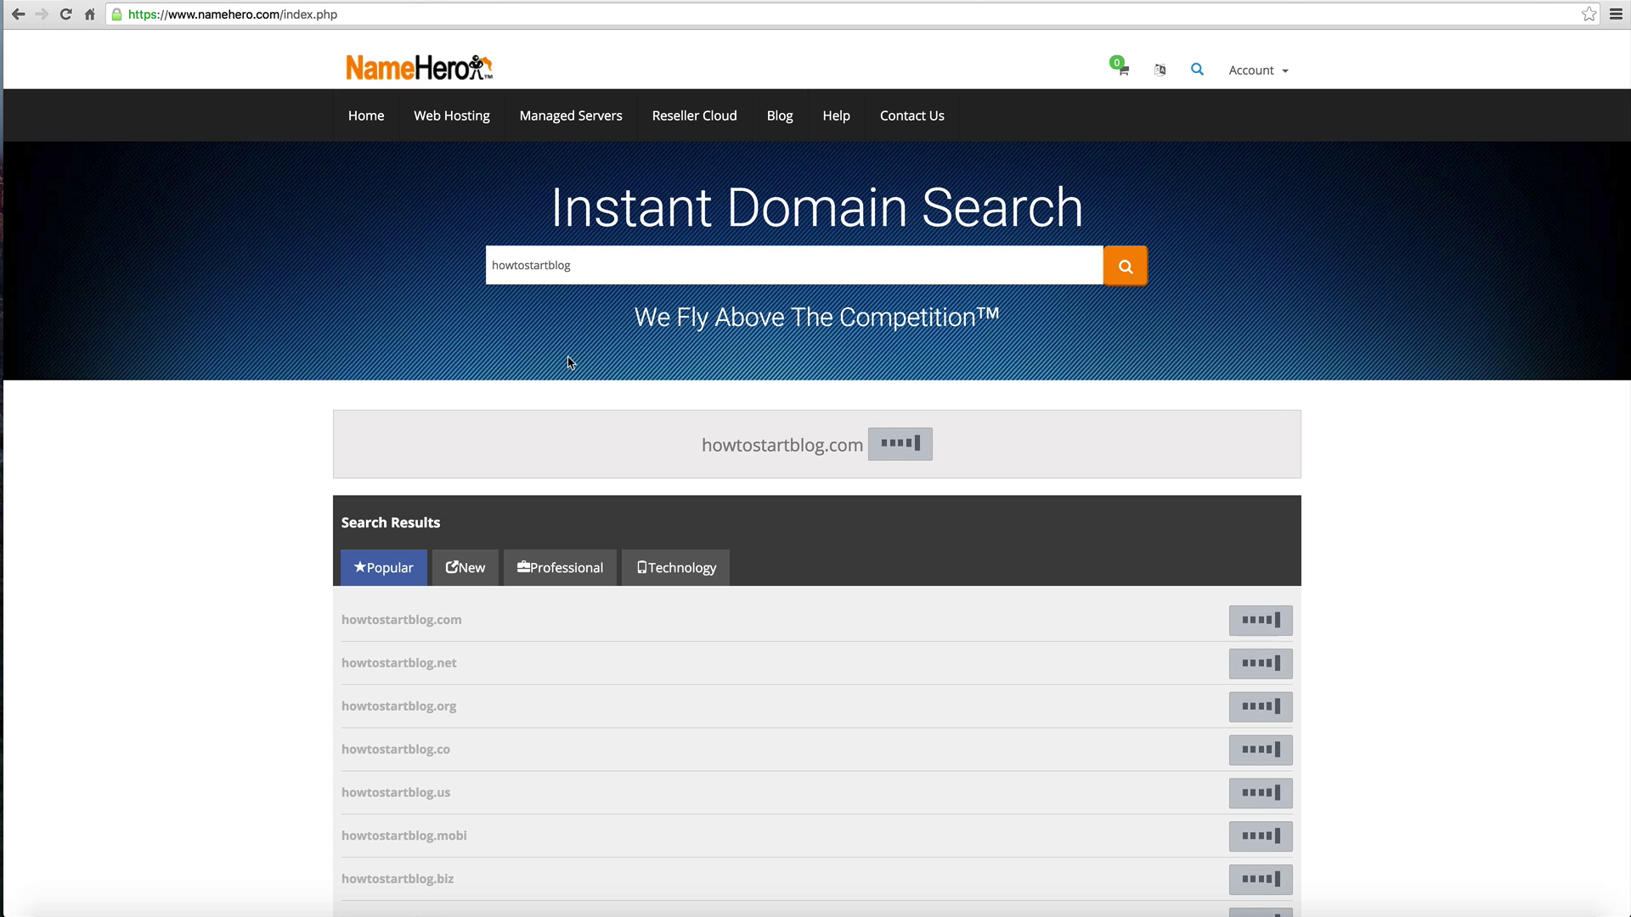
scroll(568, 363, "down", 1)
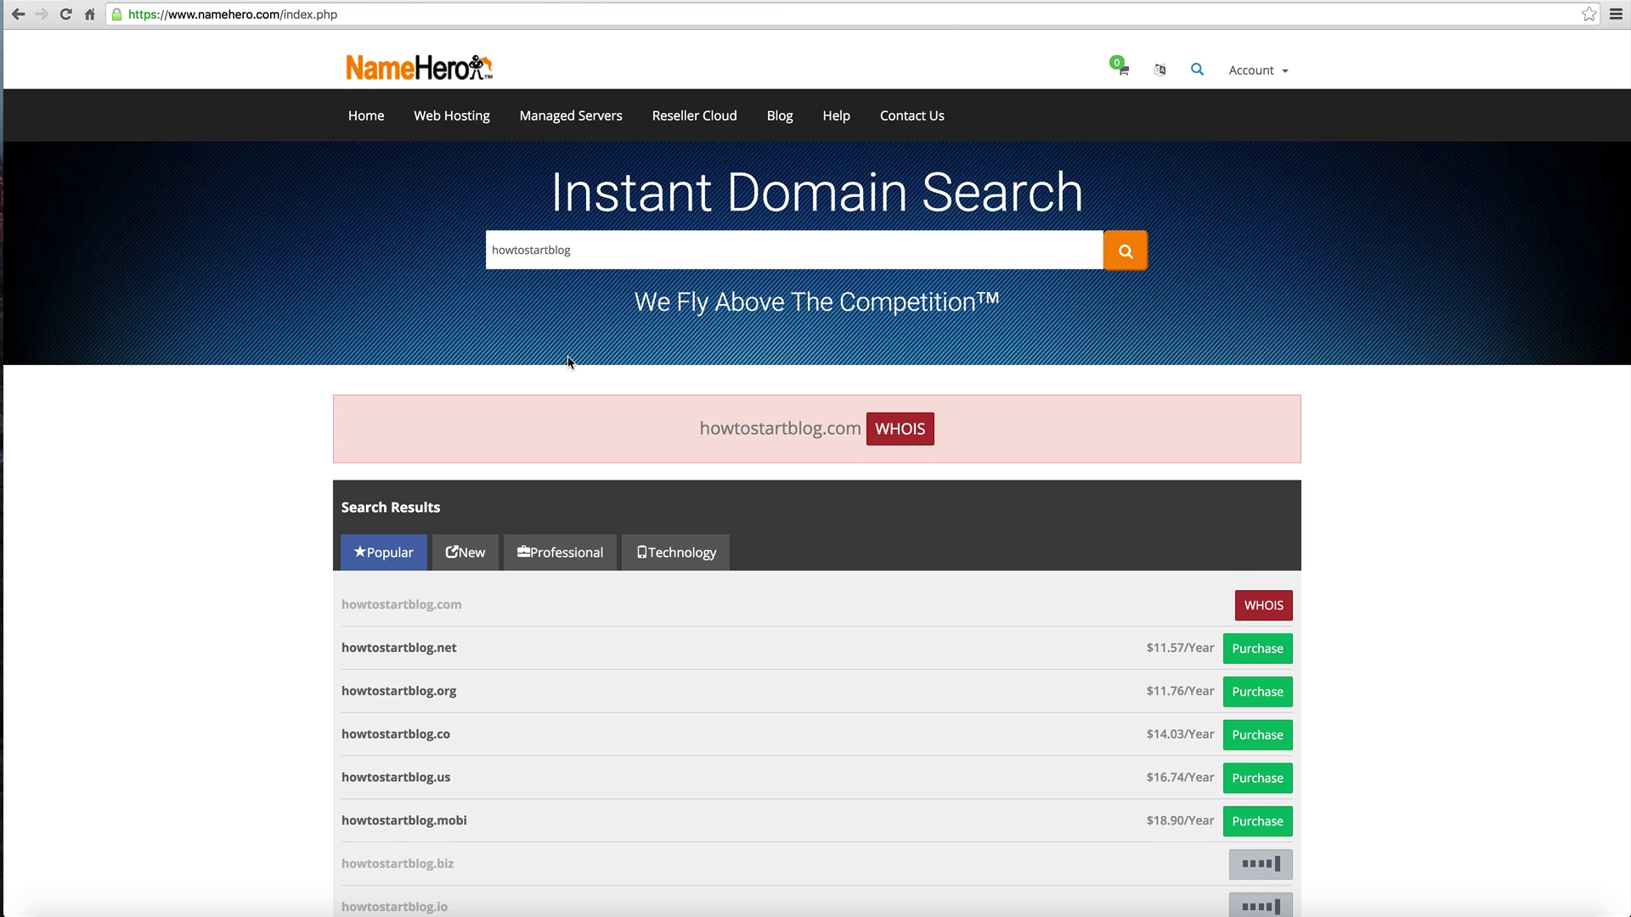
scroll(568, 363, "down", 5)
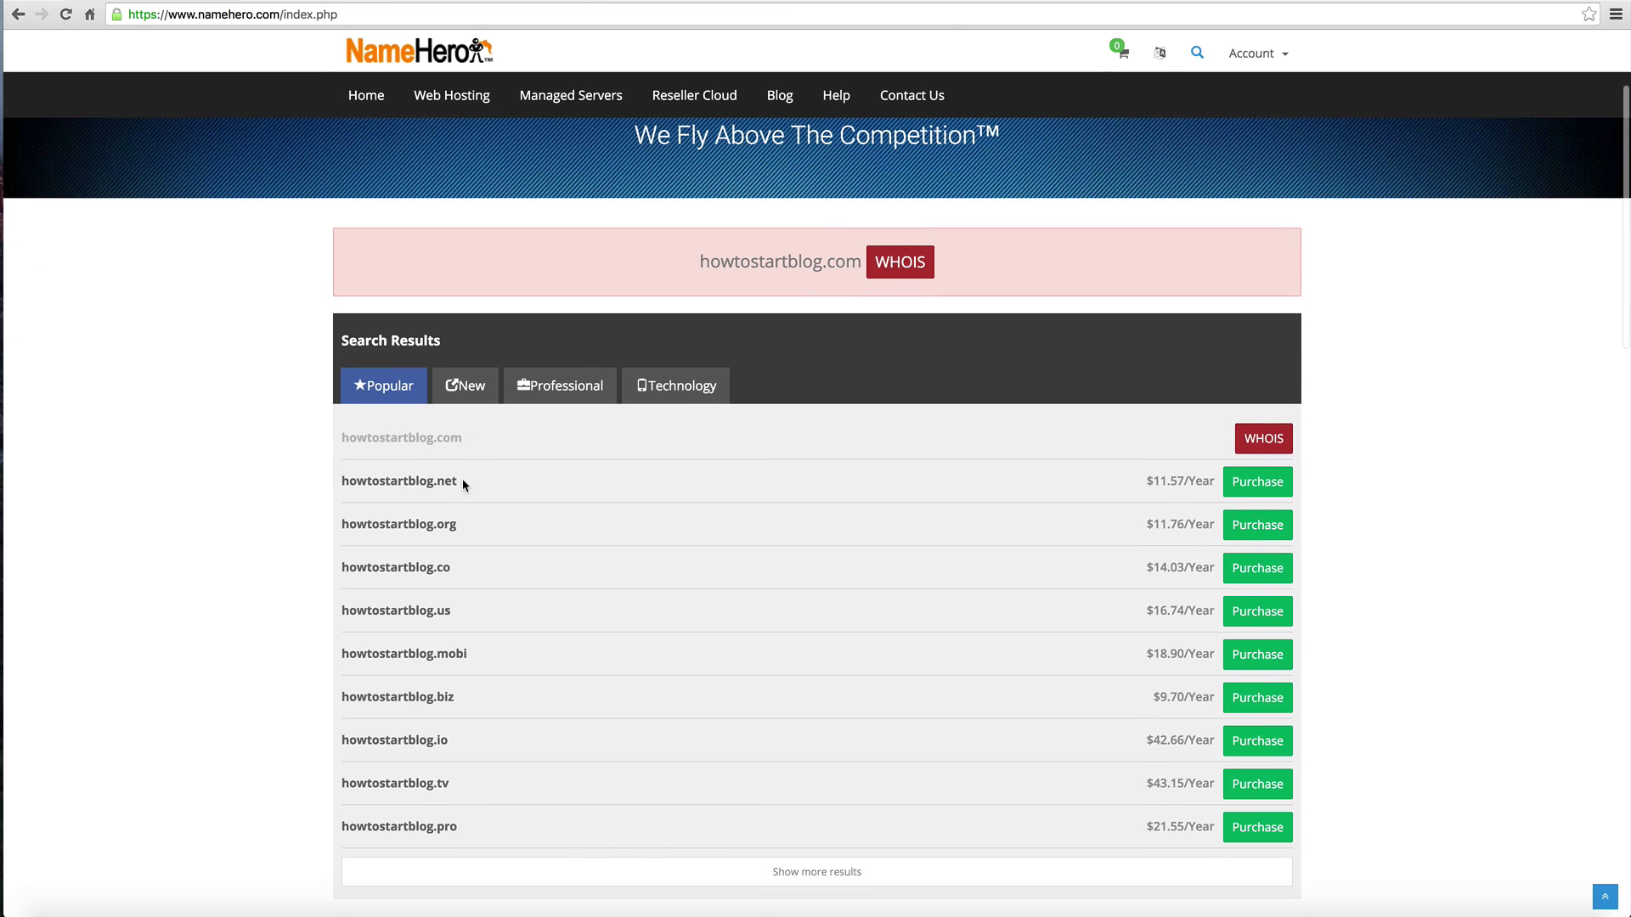
scroll(411, 481, "up", 2)
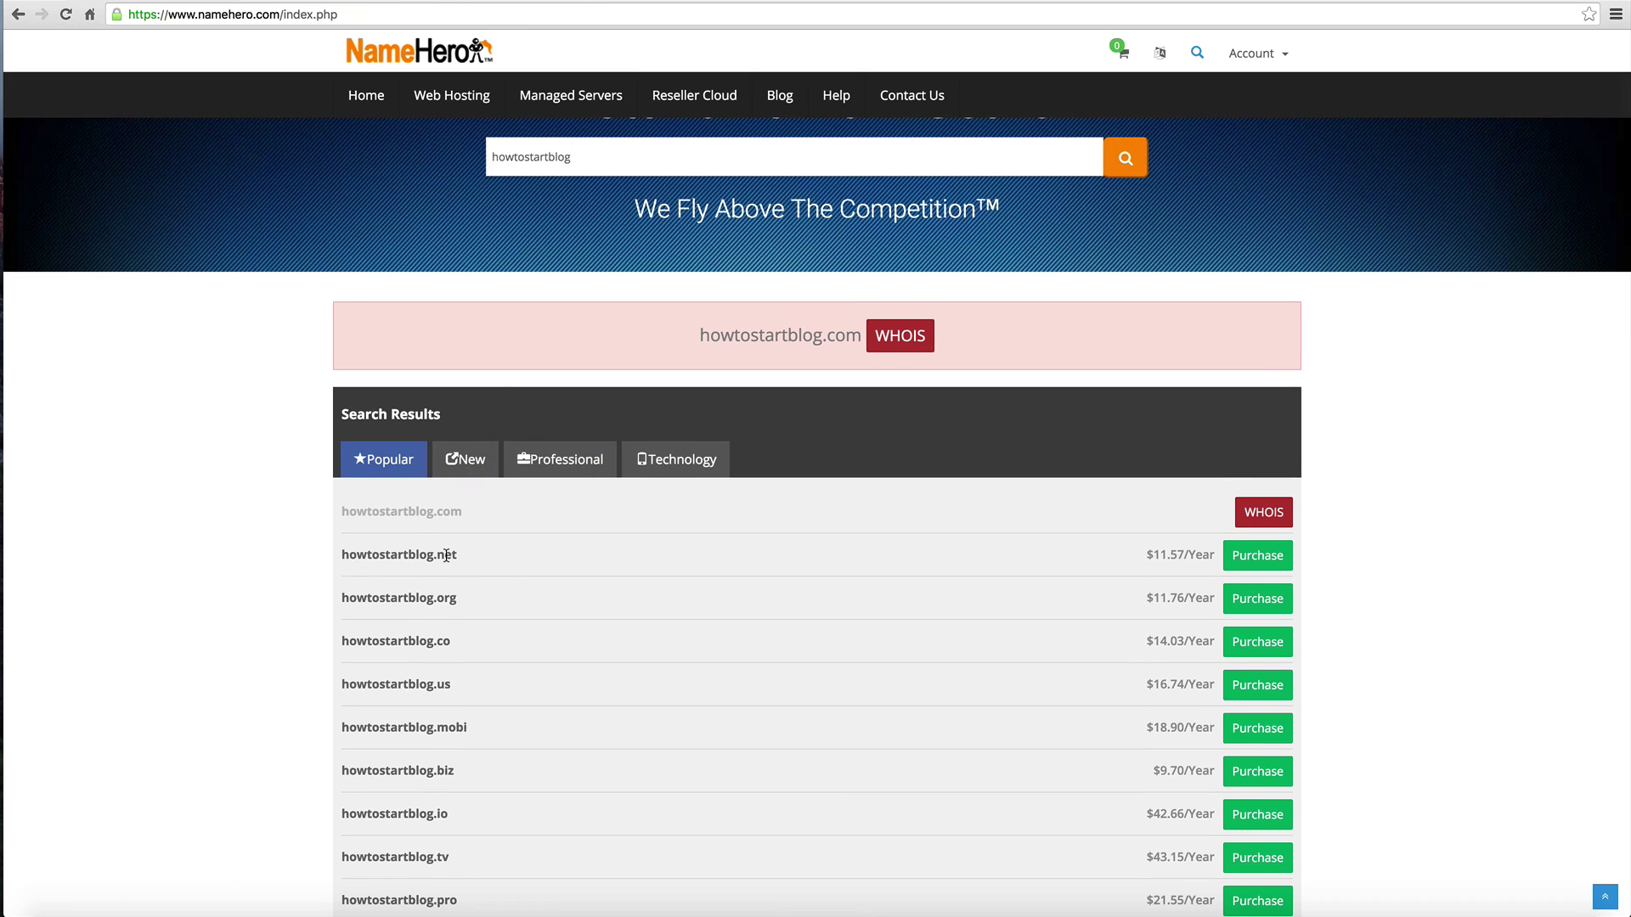
scroll(446, 555, "up", 1)
Step: Extend the search to 'howtostartblogging' and compare the New and Popular extension results
left_click(587, 174)
key("Return")
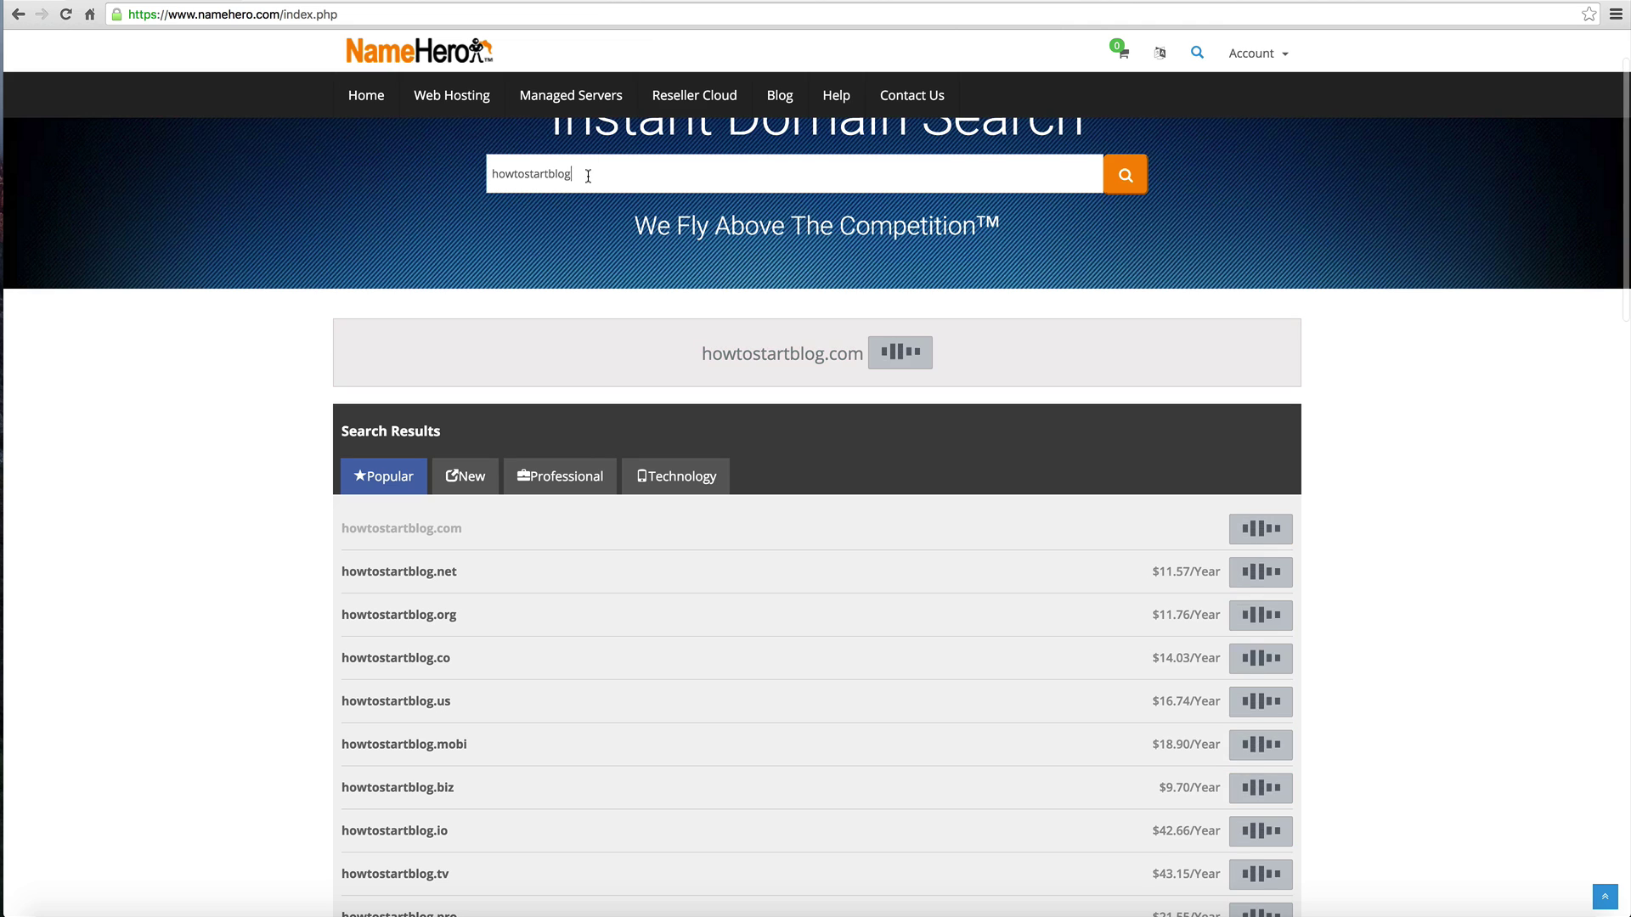
type("ging")
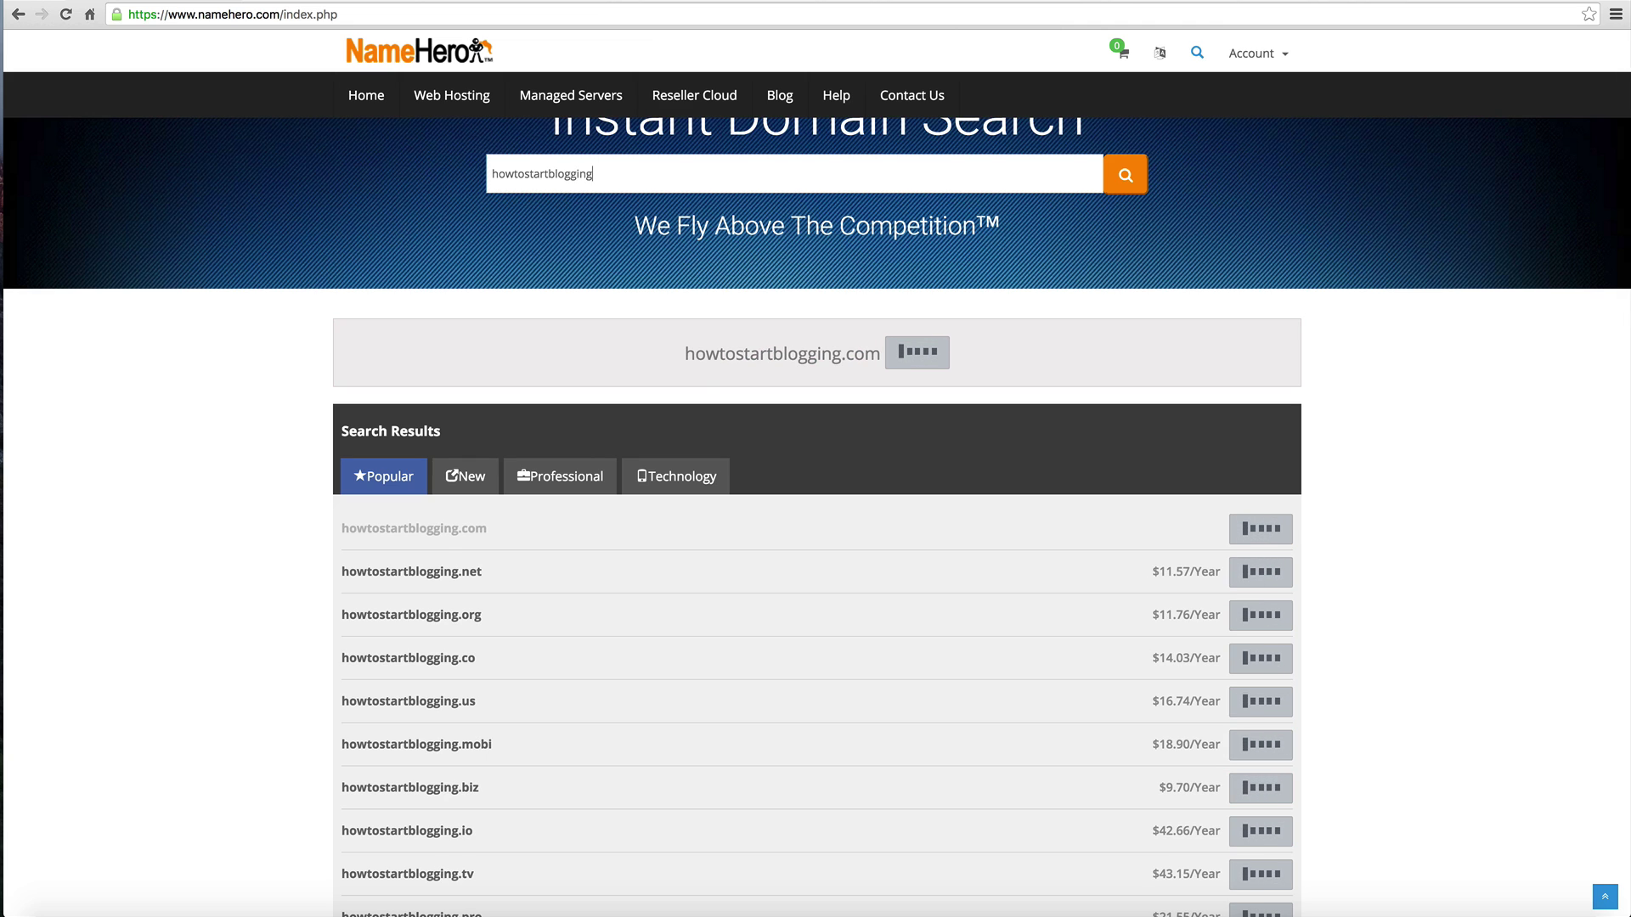
scroll(622, 535, "down", 2)
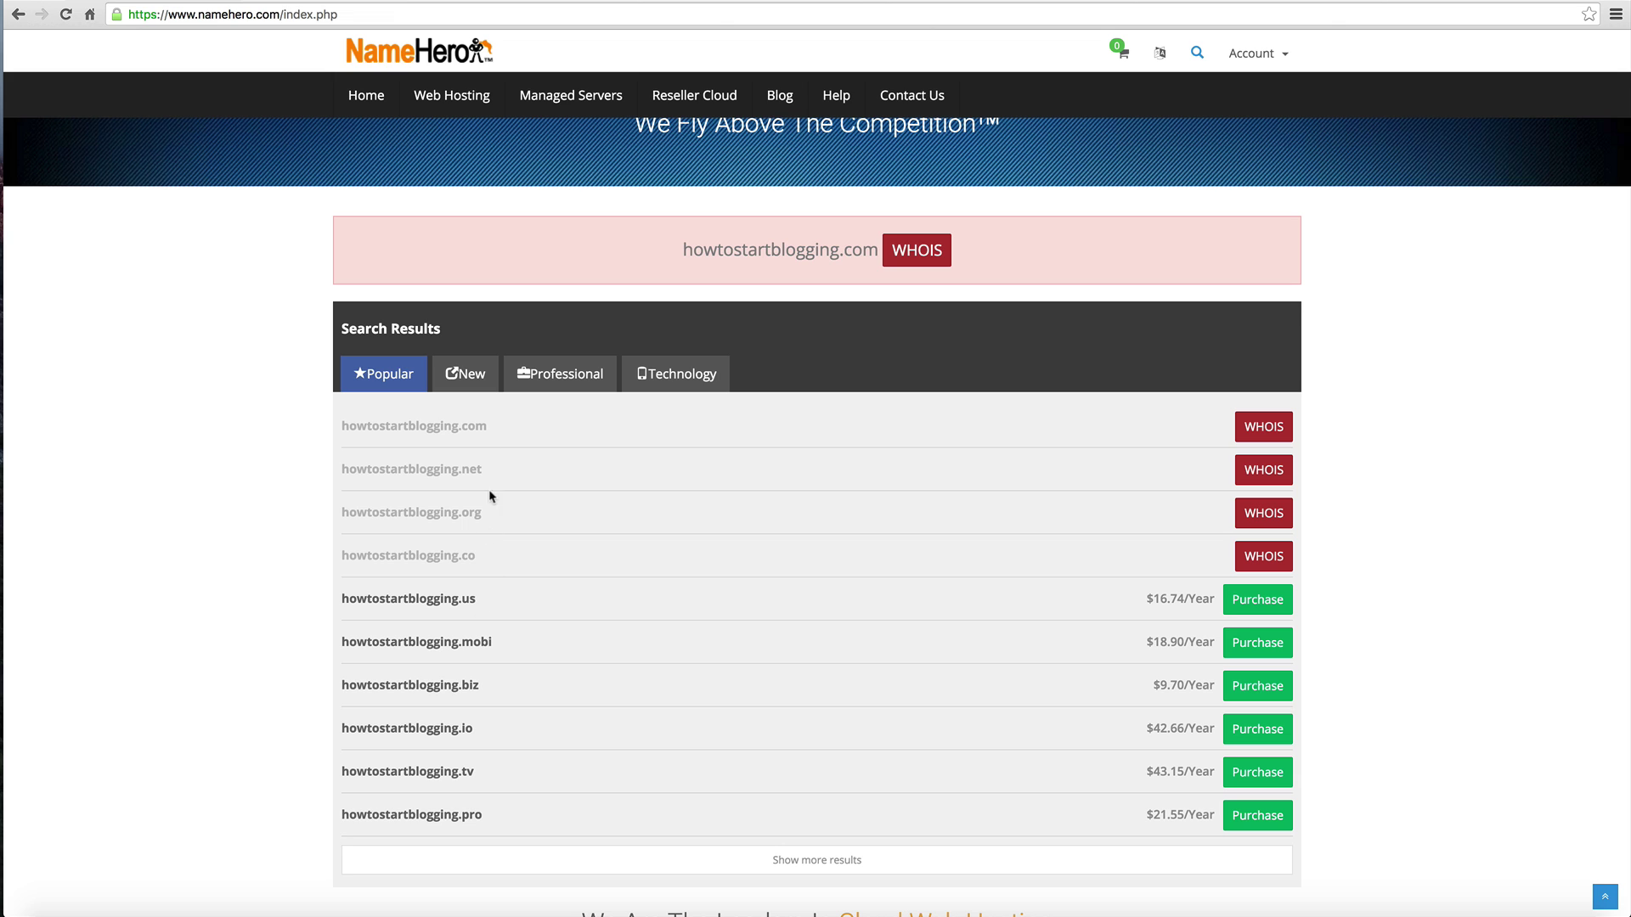
left_click(477, 377)
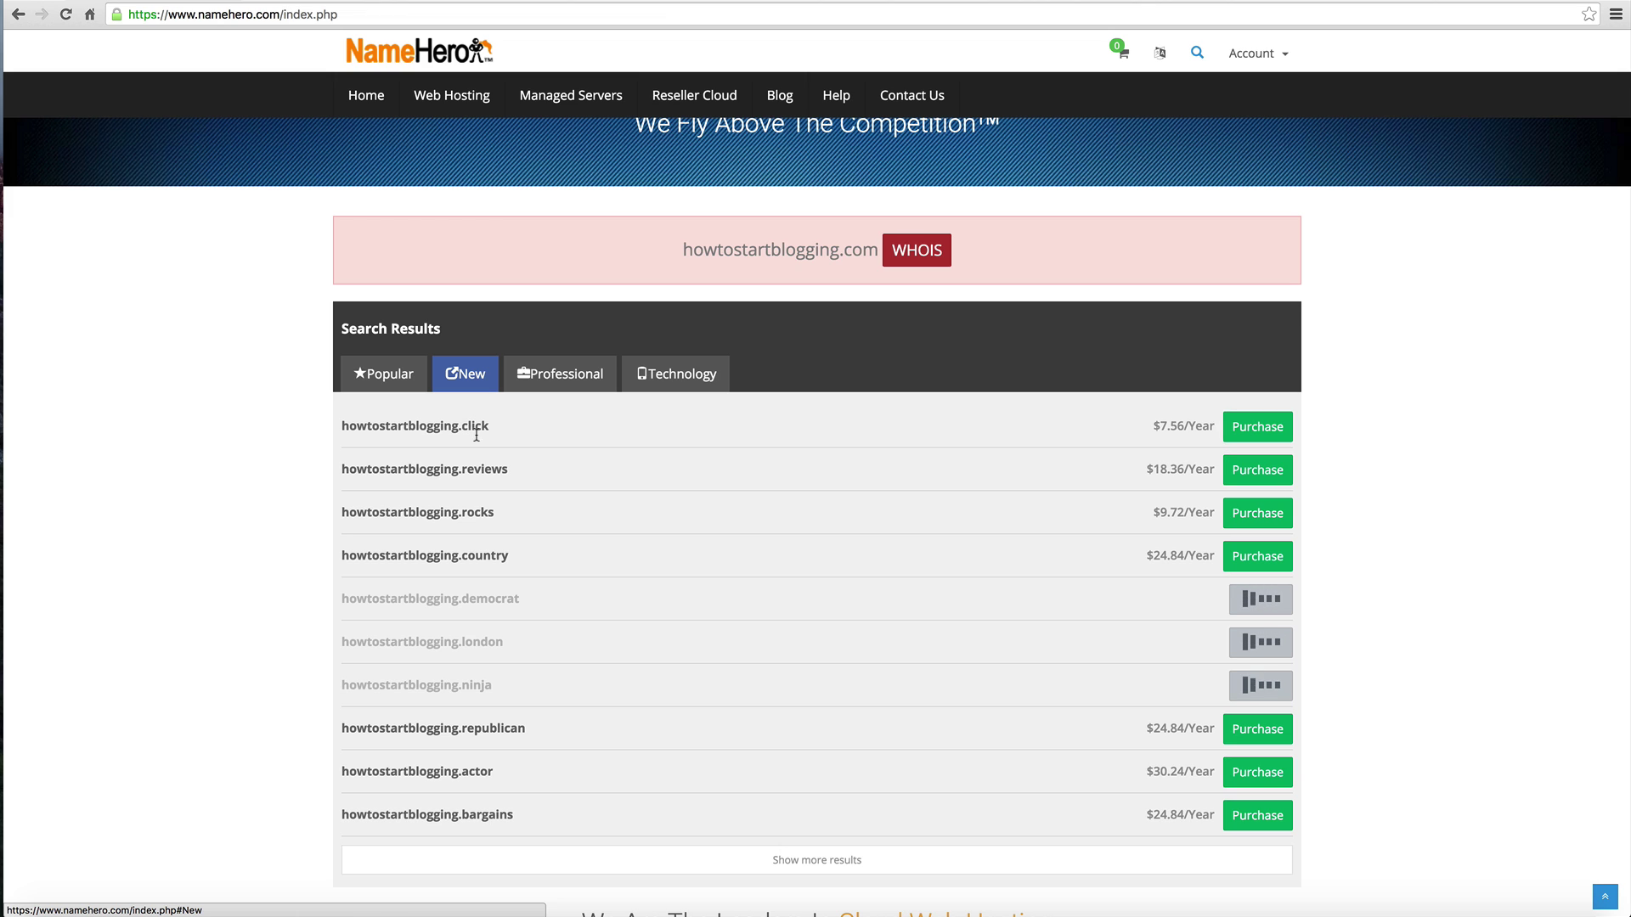
left_click(403, 378)
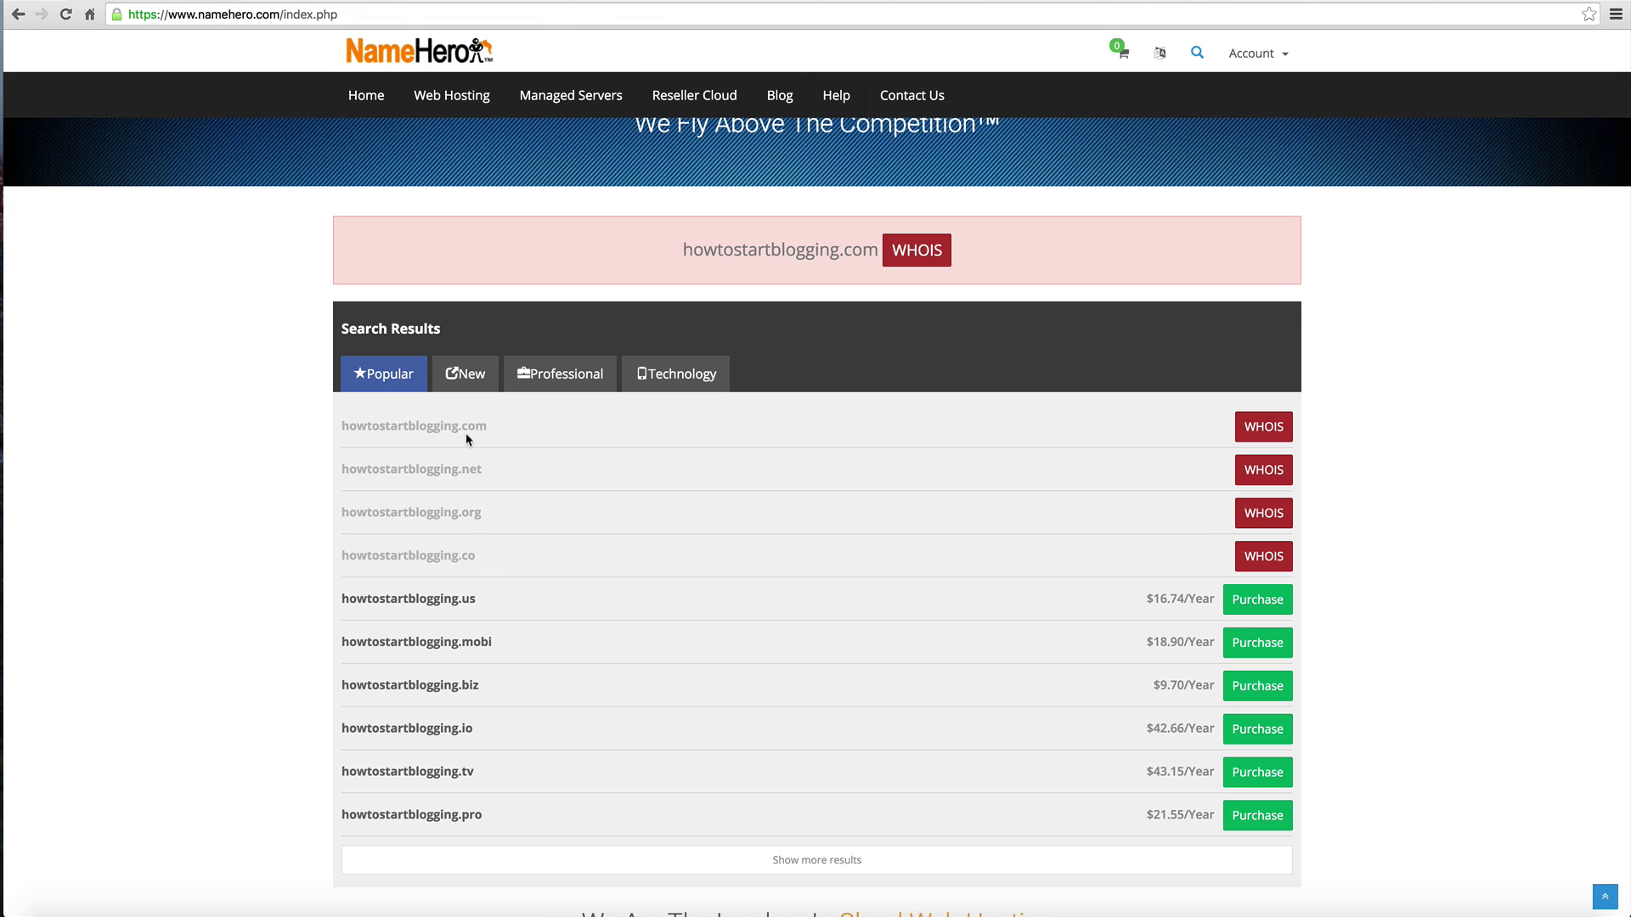
scroll(466, 544, "down", 1)
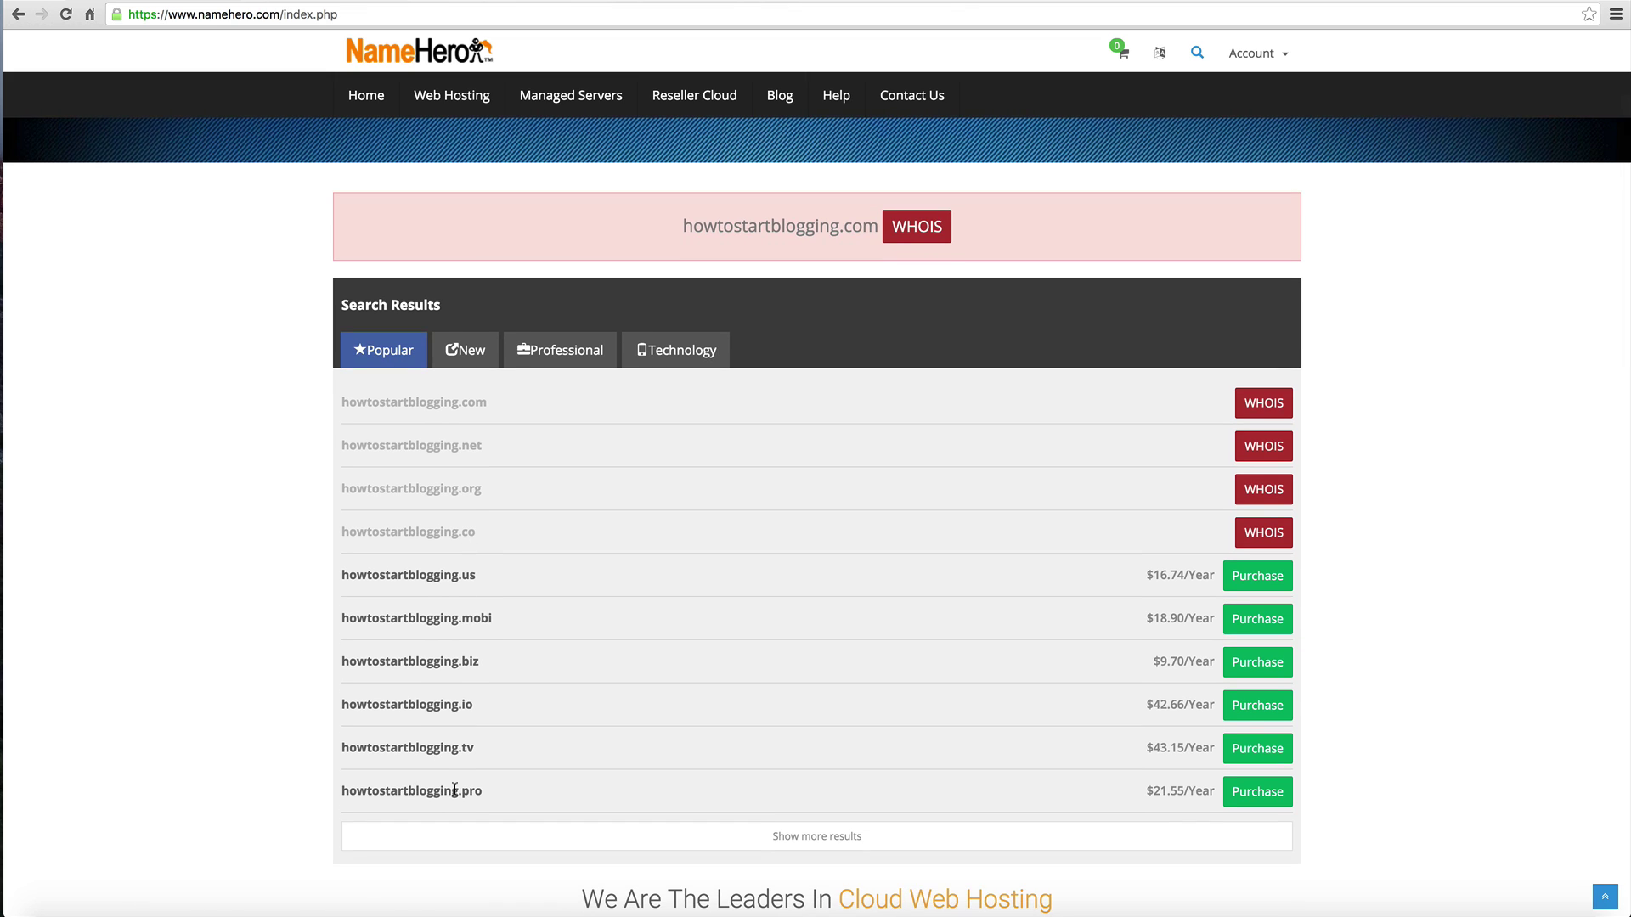
scroll(456, 790, "up", 3)
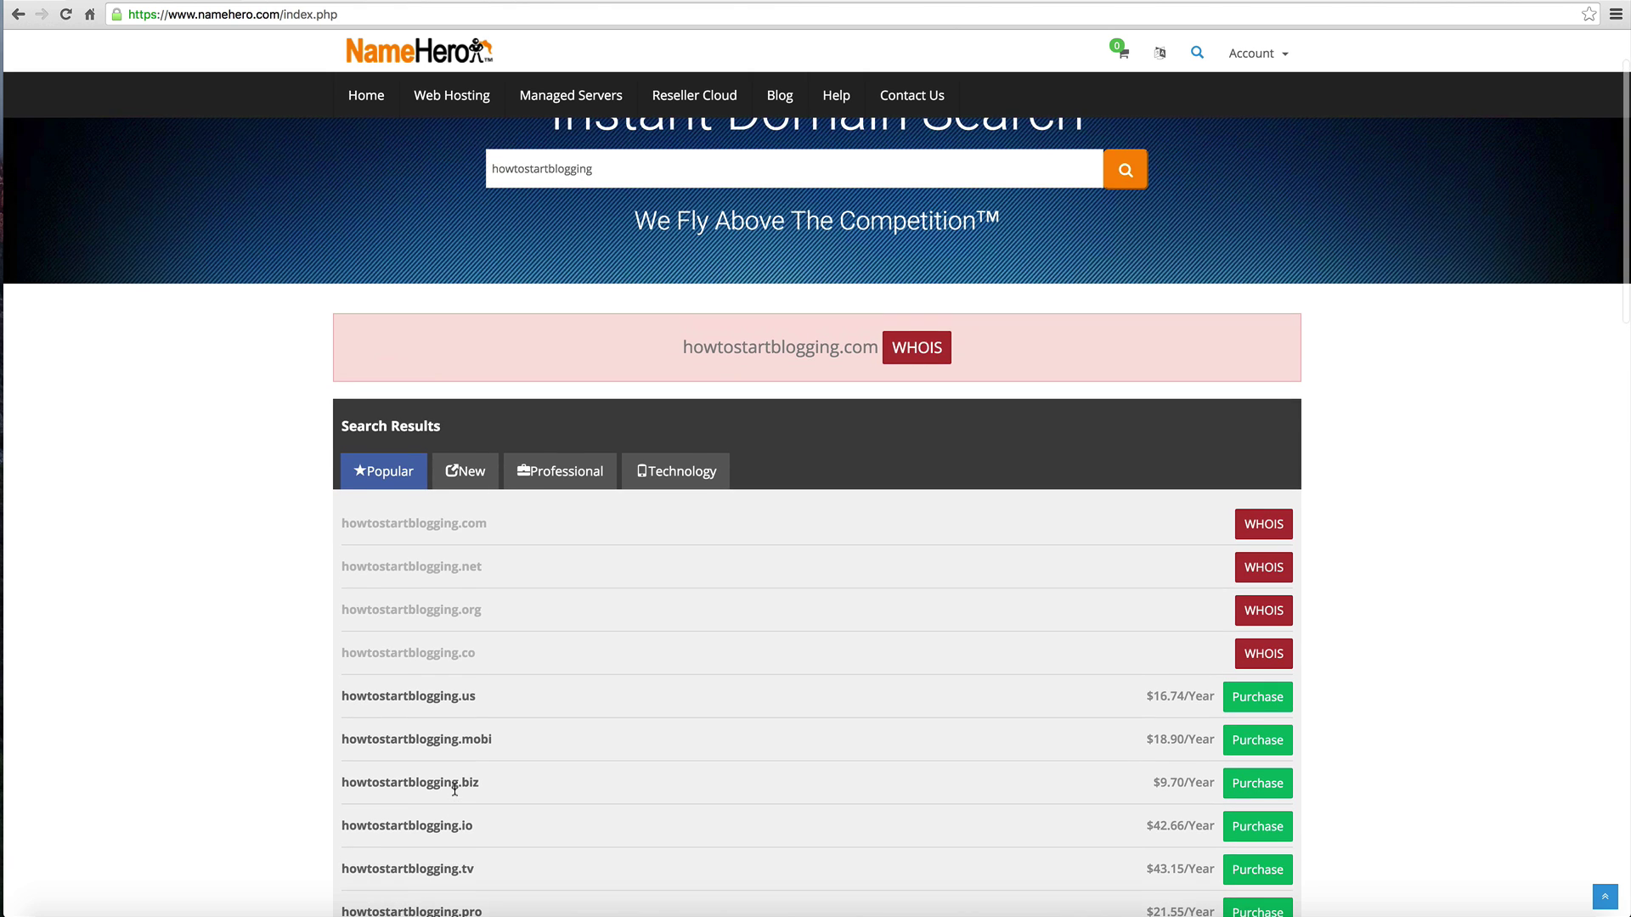
scroll(484, 695, "up", 1)
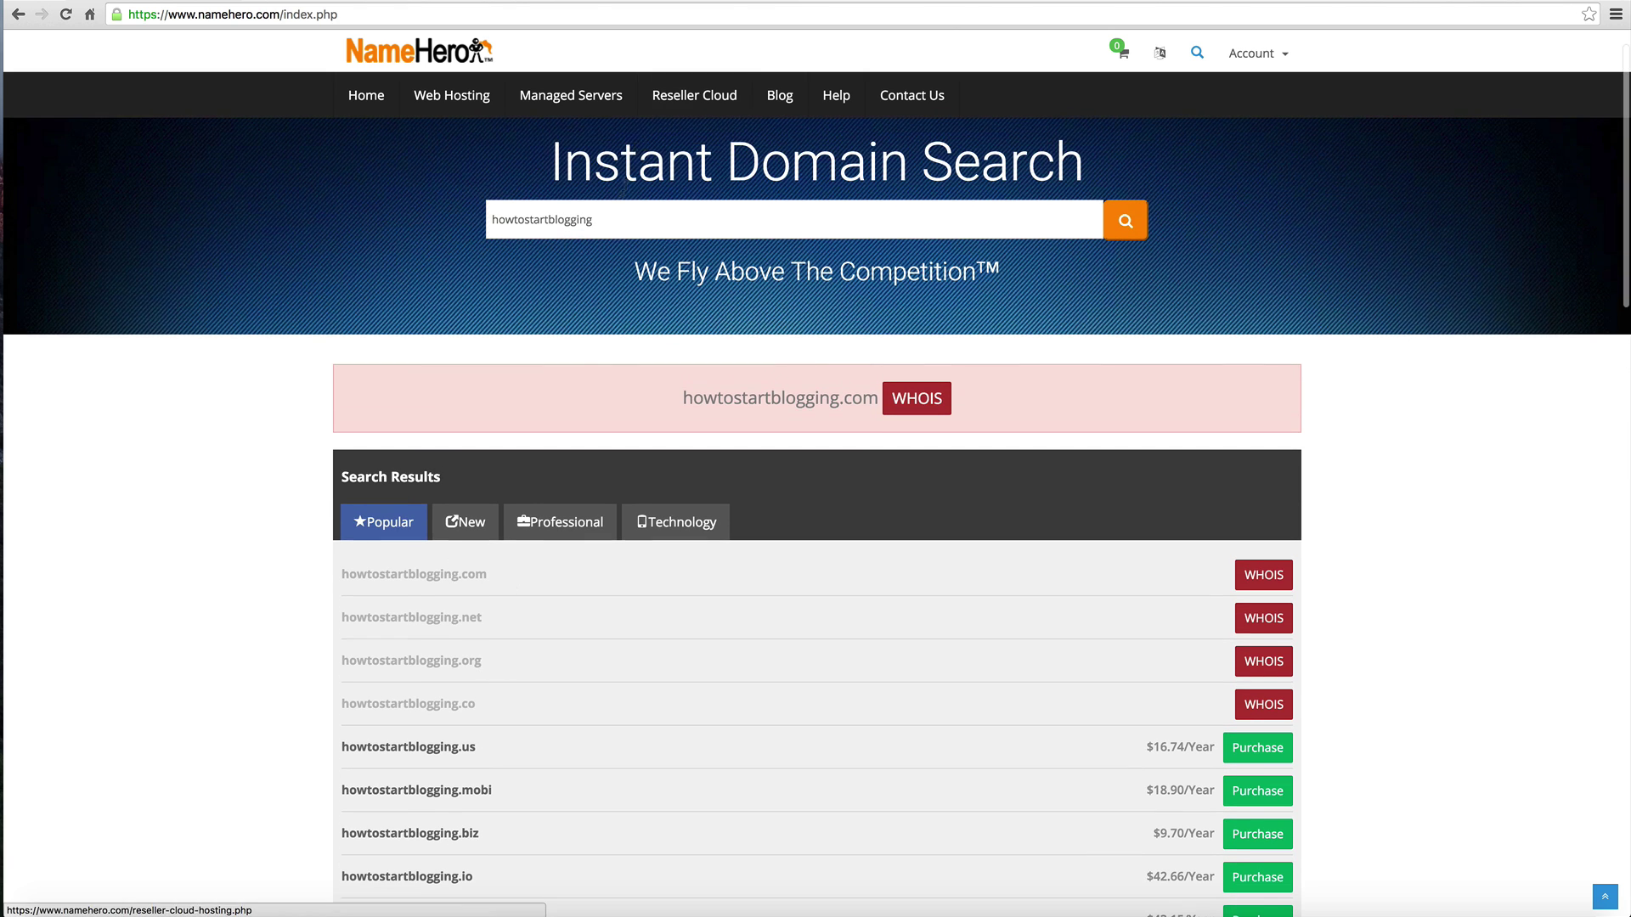
left_click(601, 229)
Step: Replace the domain search term with 'howtostartblogging101'
key("super+a")
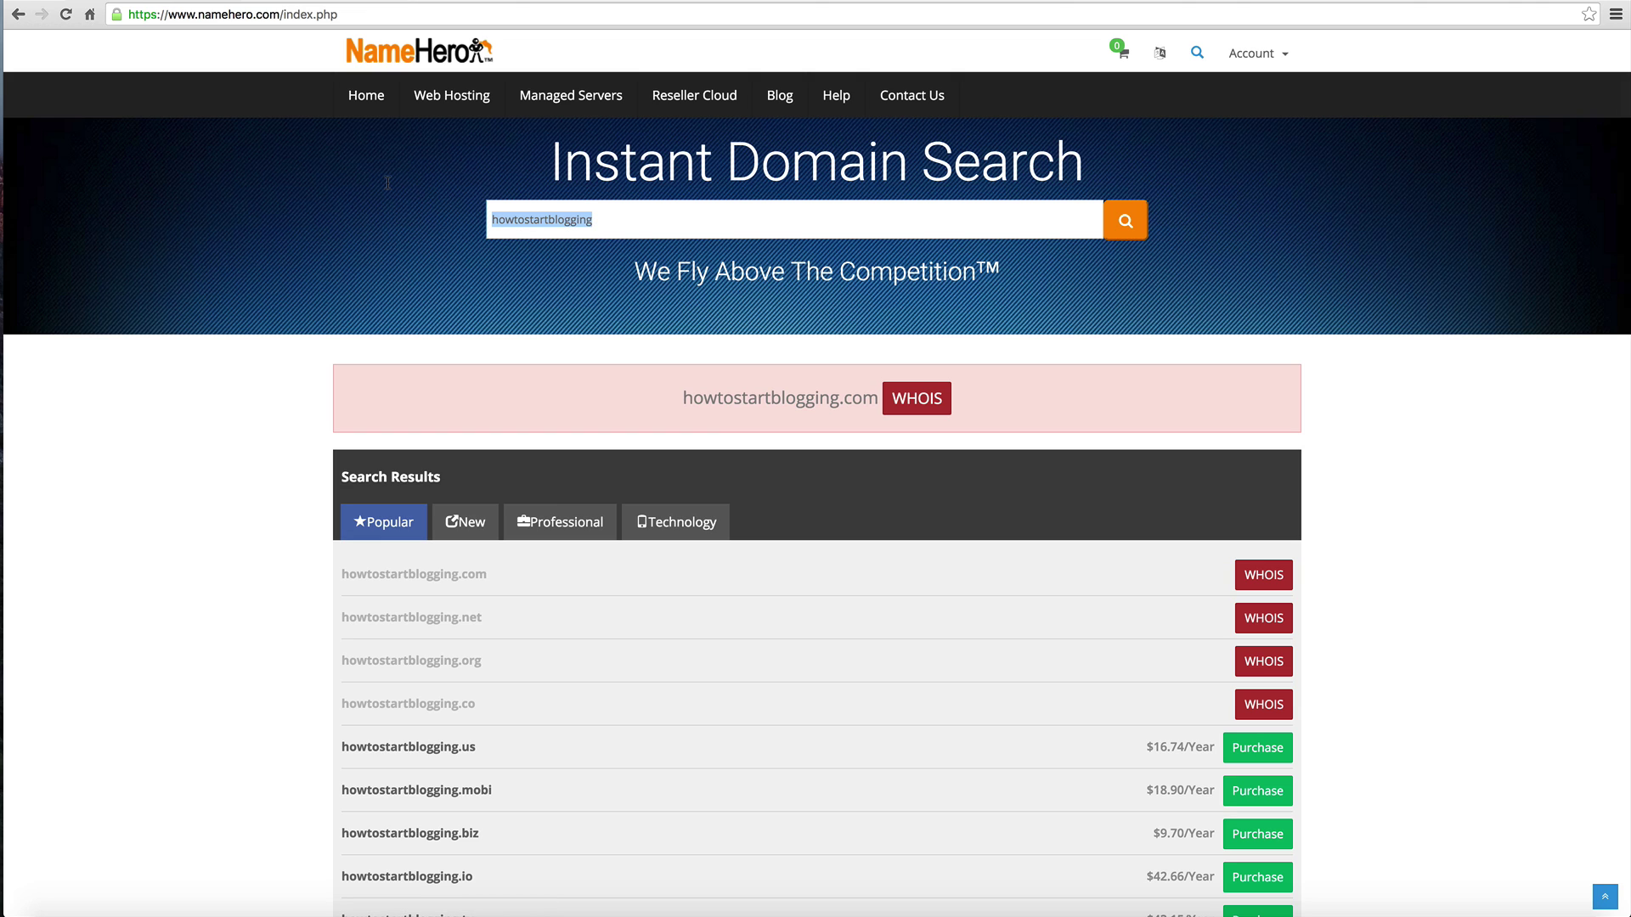
type("howtostartblog")
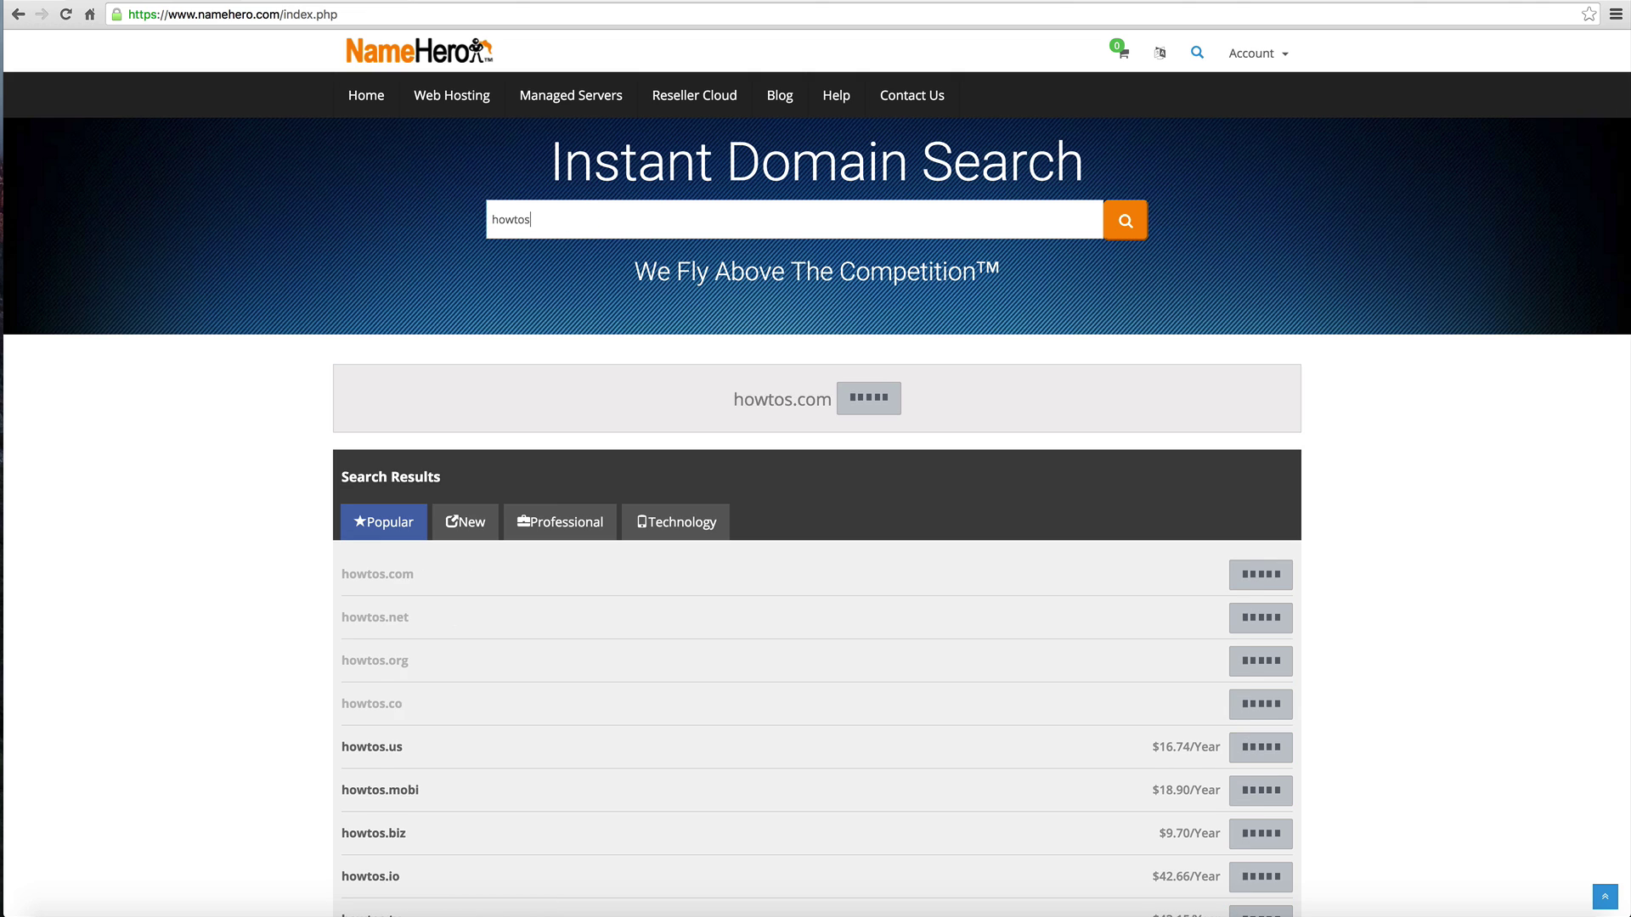
type("ging101")
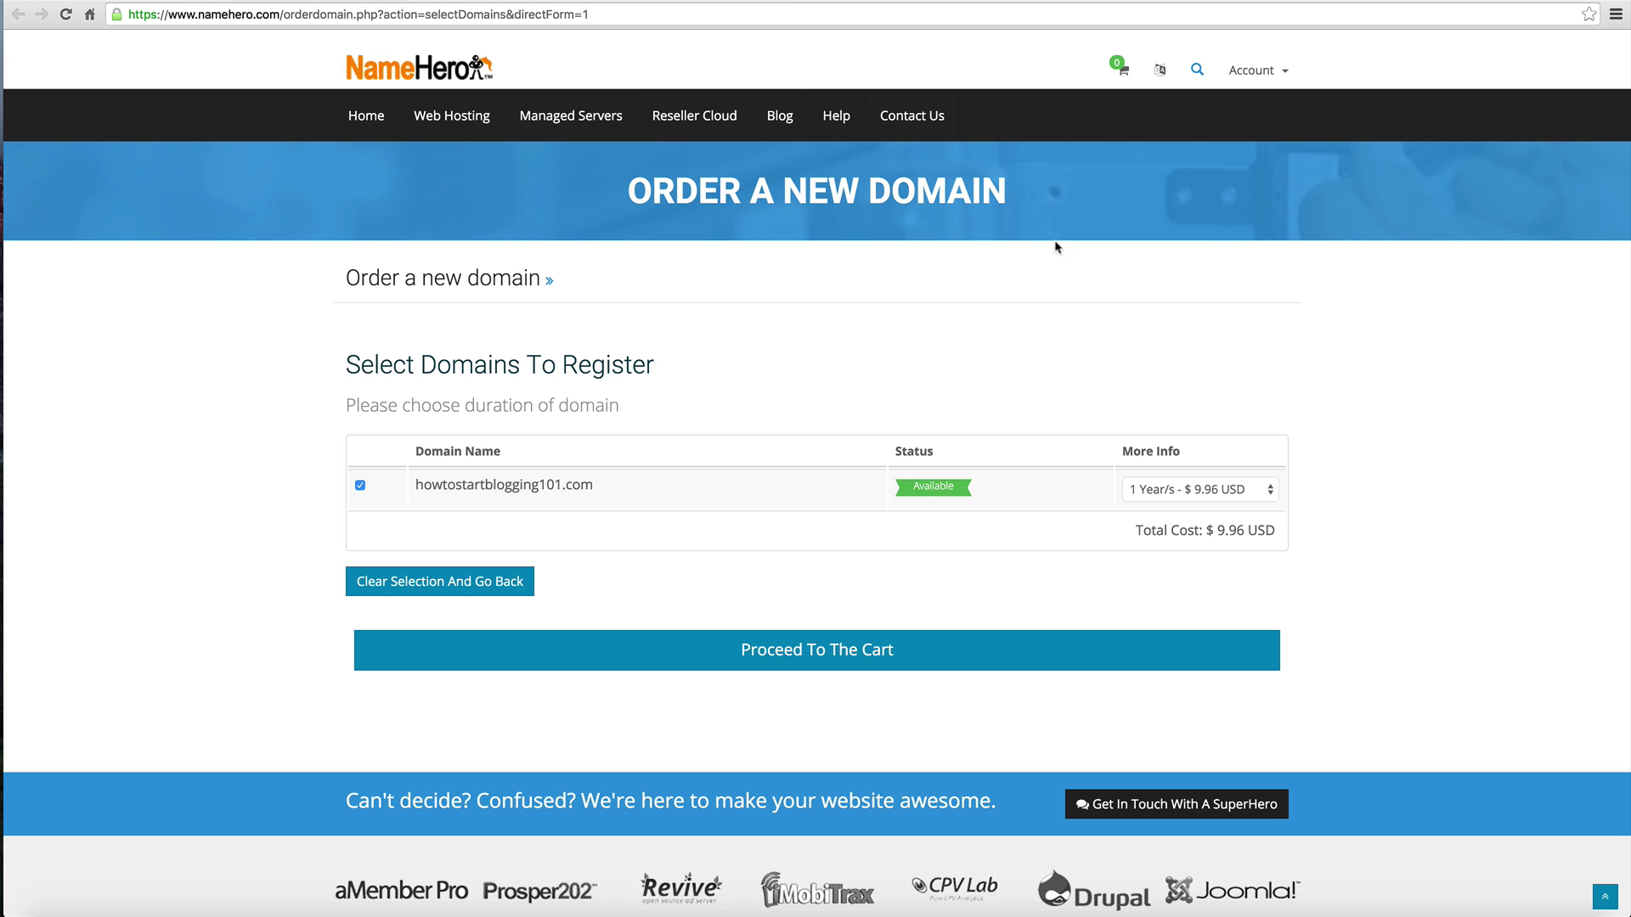
Step: Return to the howtostartblogging101 results and order the .com domain
left_click(439, 582)
scroll(688, 714, "down", 1)
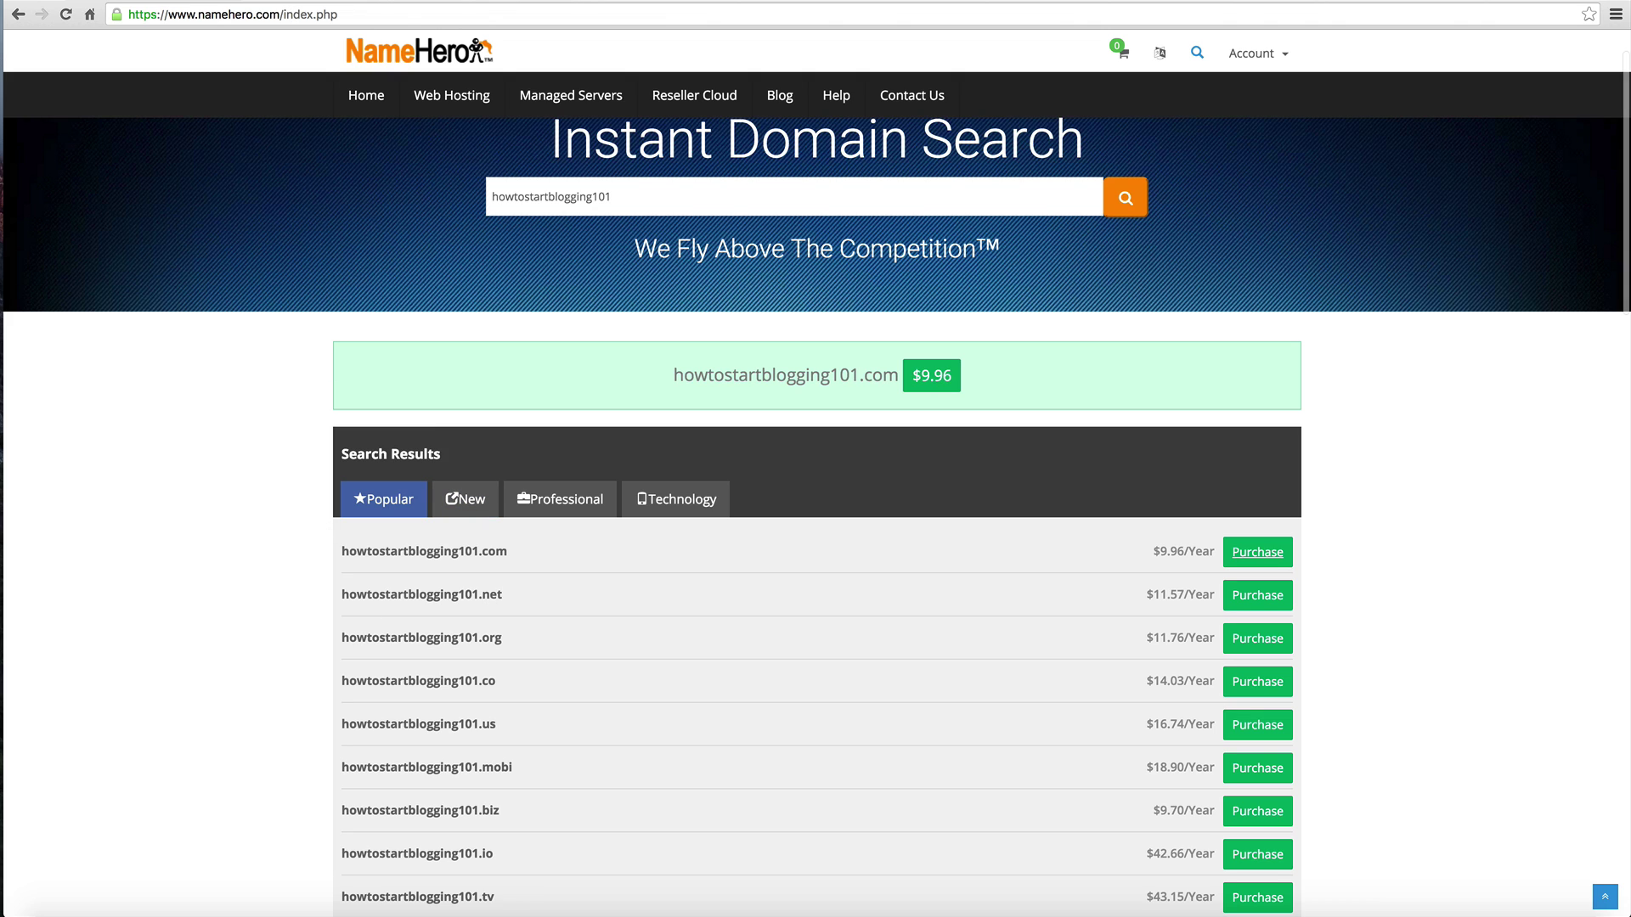
left_click(1257, 553)
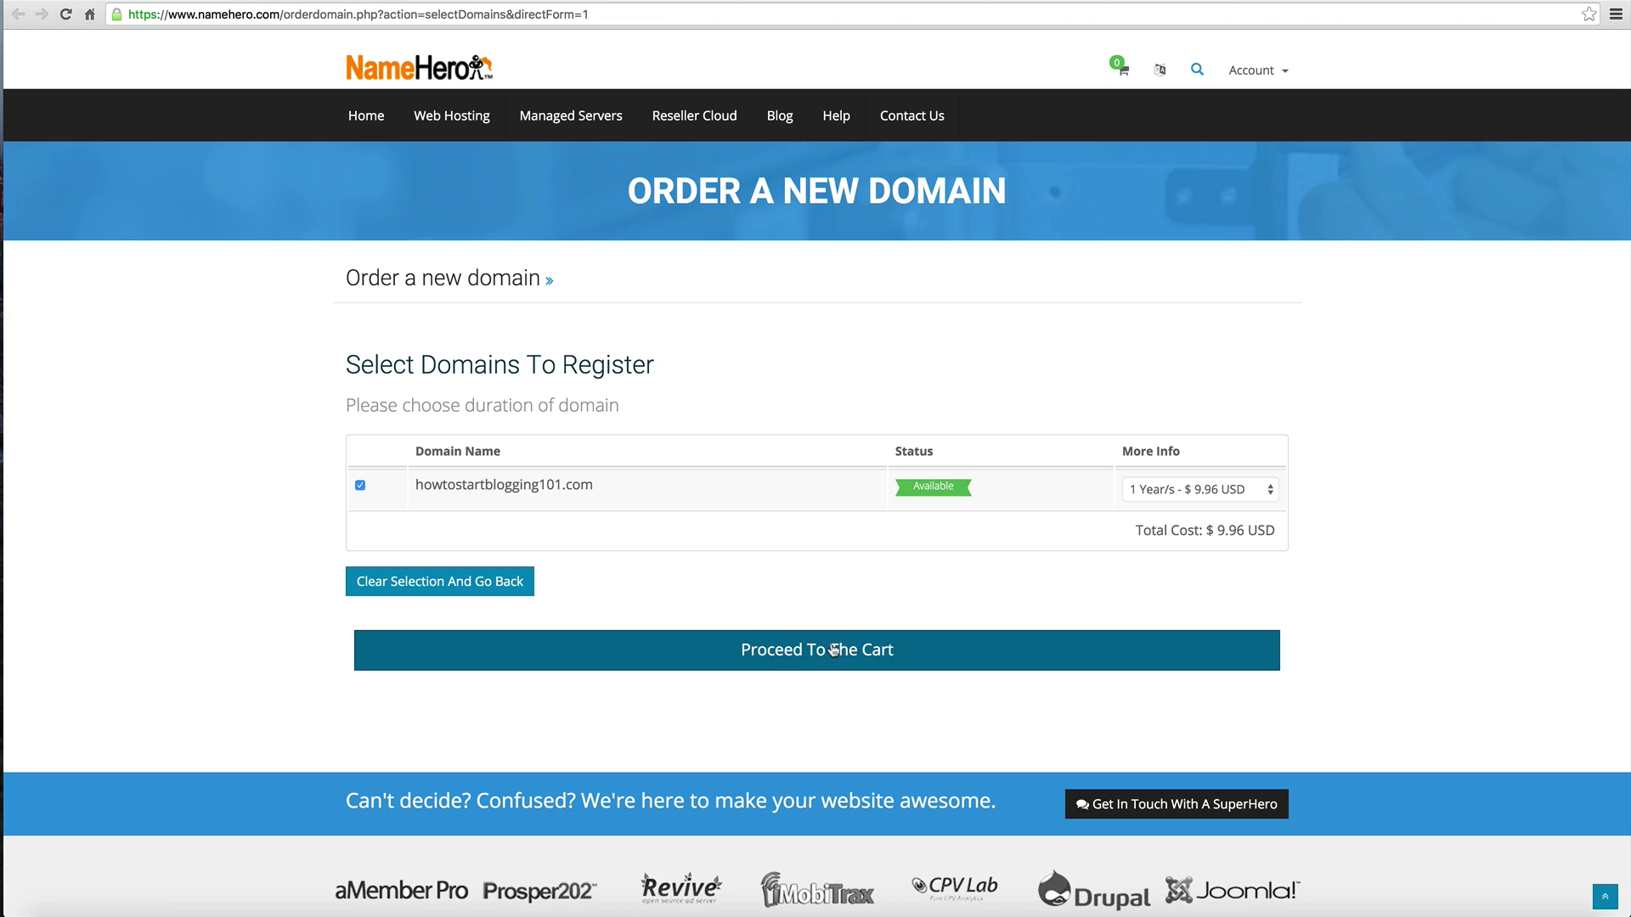
left_click(717, 652)
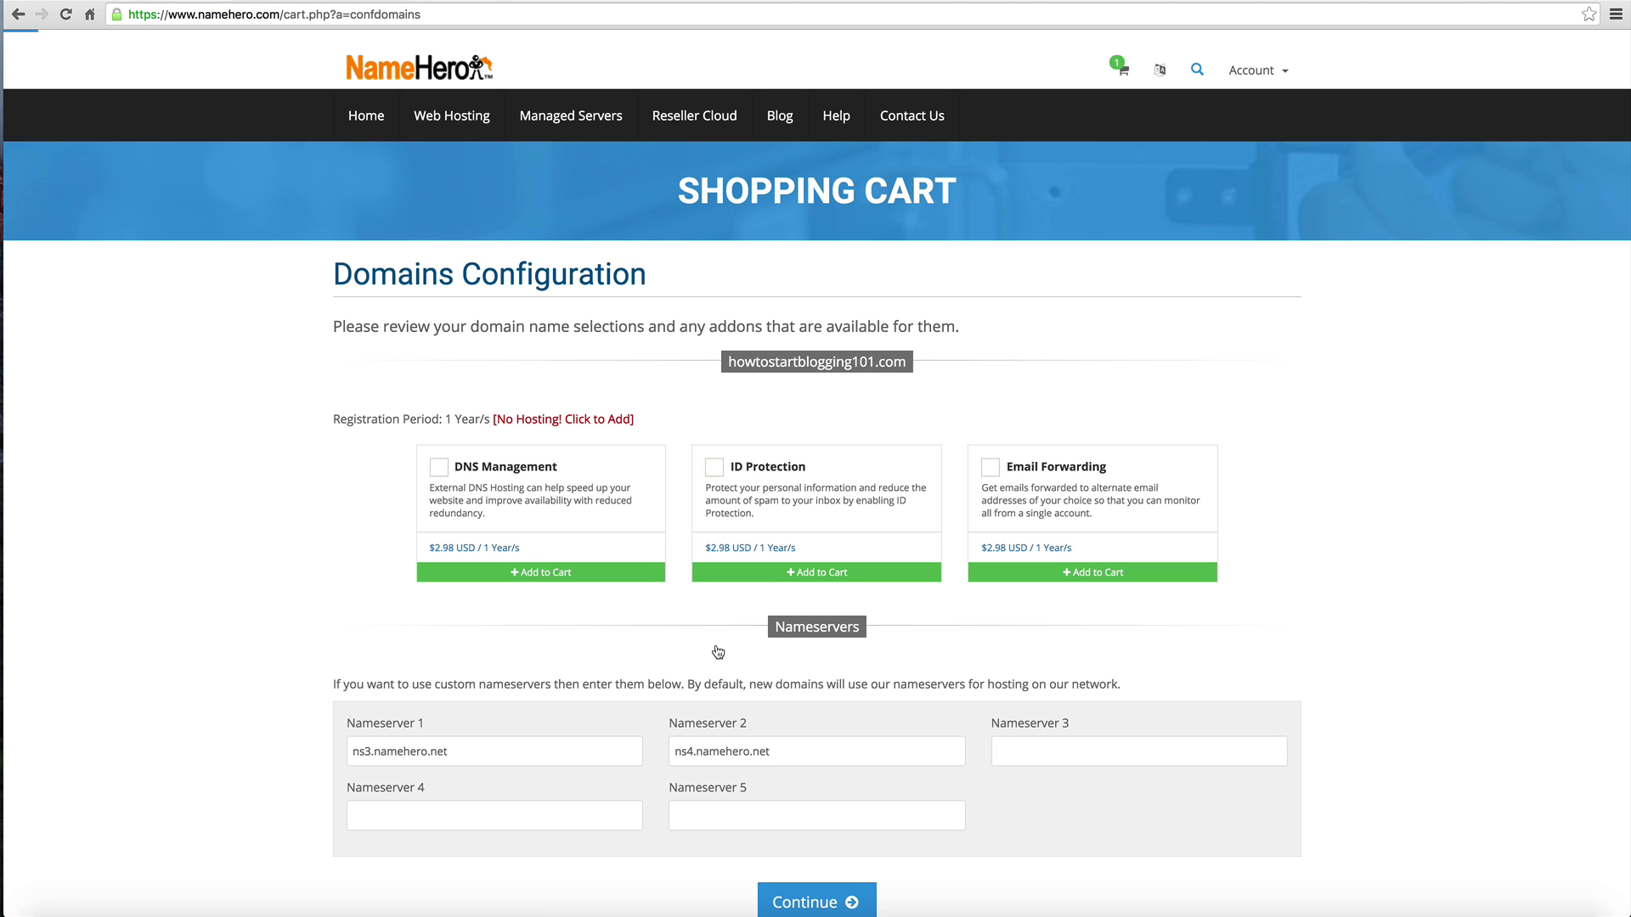
Step: Add ID Protection to the domain and continue to the cart review at $12.94 USD
scroll(718, 652, "down", 1)
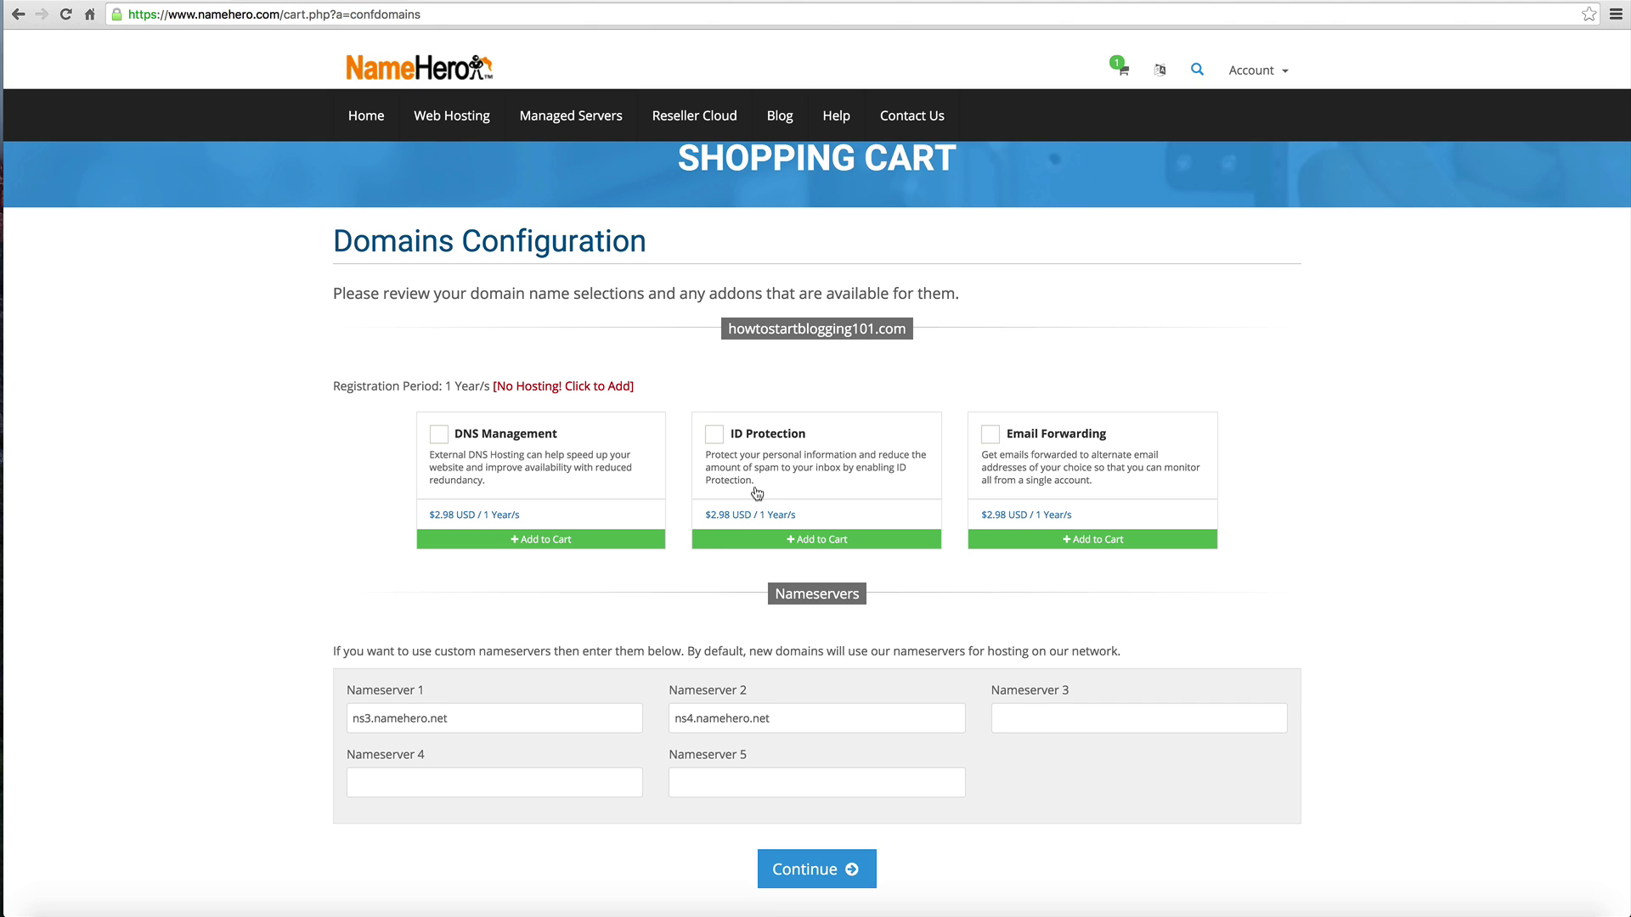
left_click(757, 493)
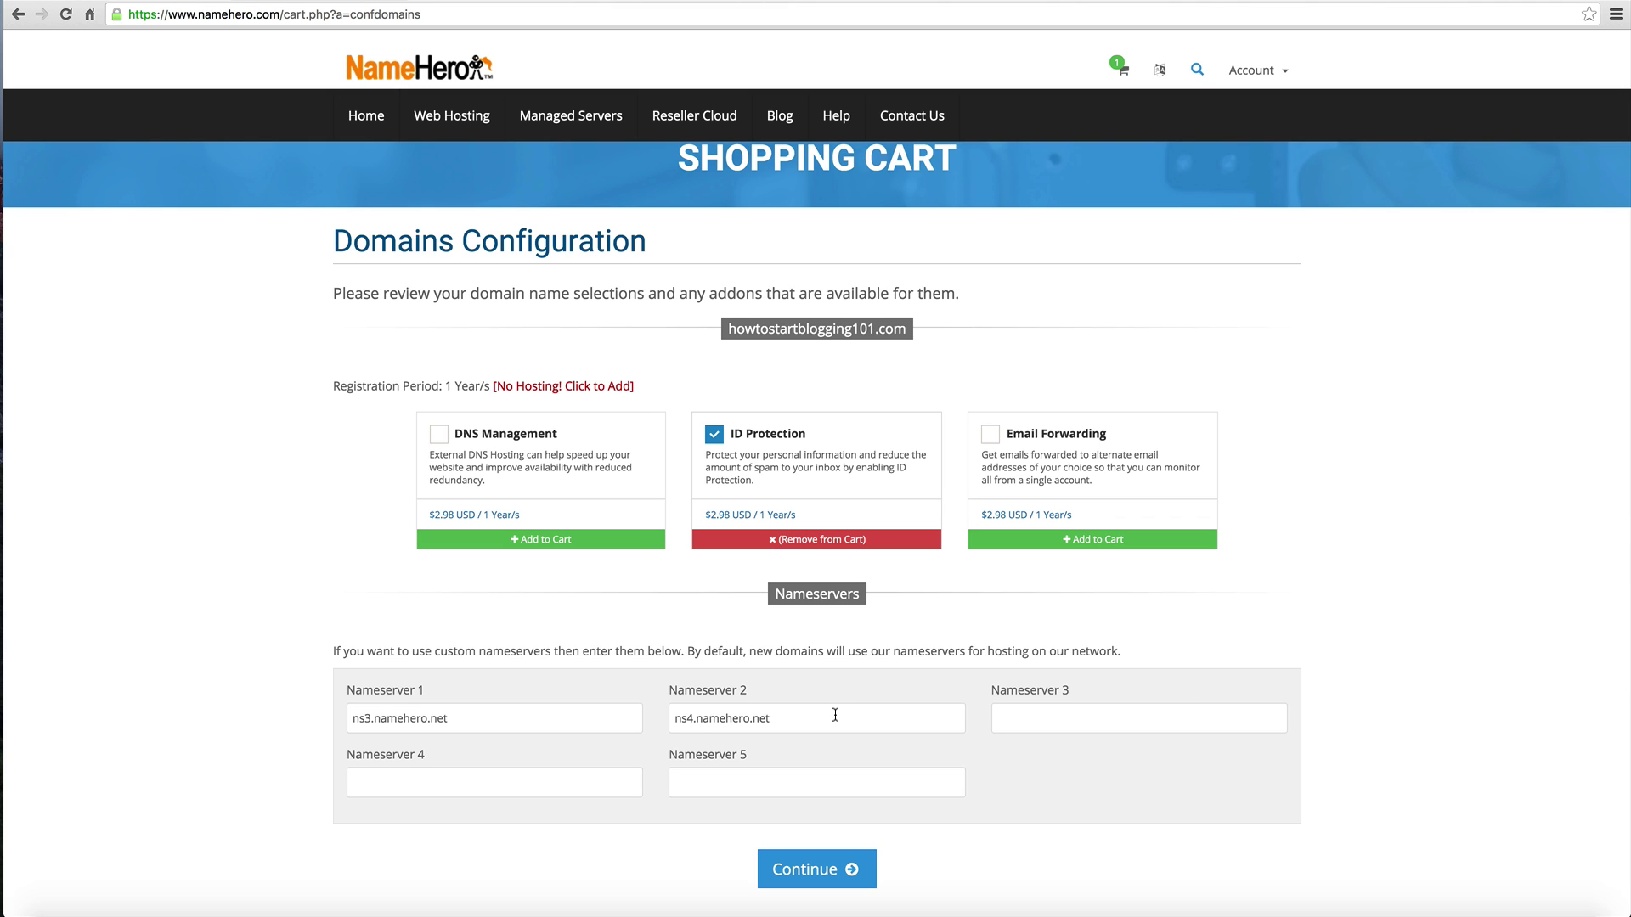
scroll(835, 716, "down", 1)
left_click(822, 806)
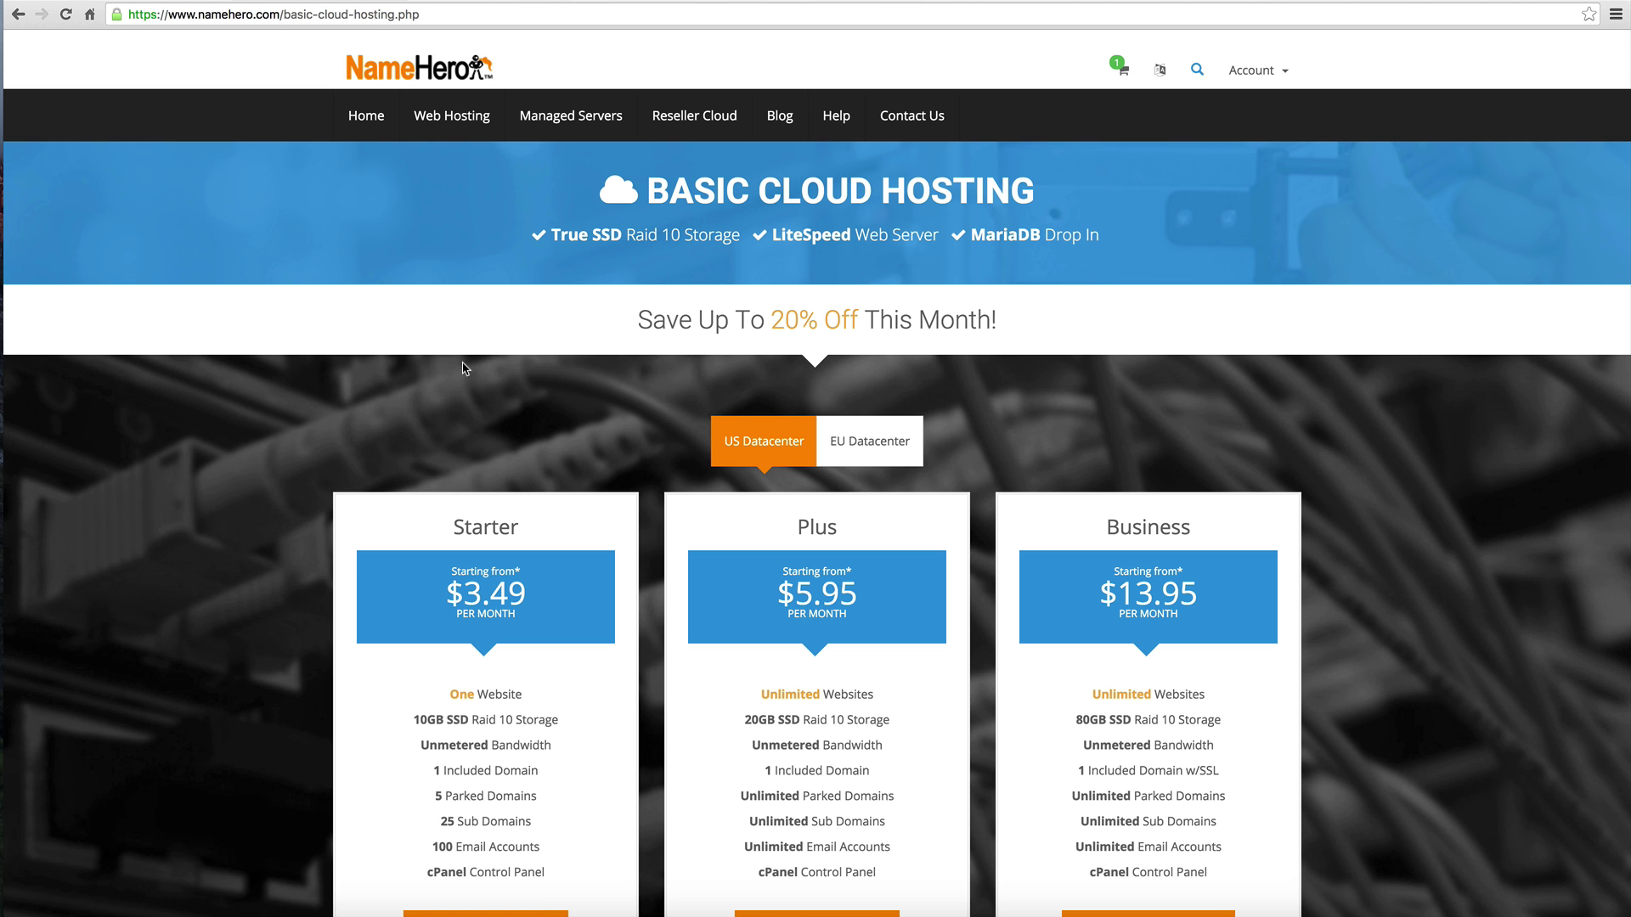
Step: Choose the $3.49/month Starter Basic Cloud Hosting plan at its 36-month price
scroll(463, 367, "down", 3)
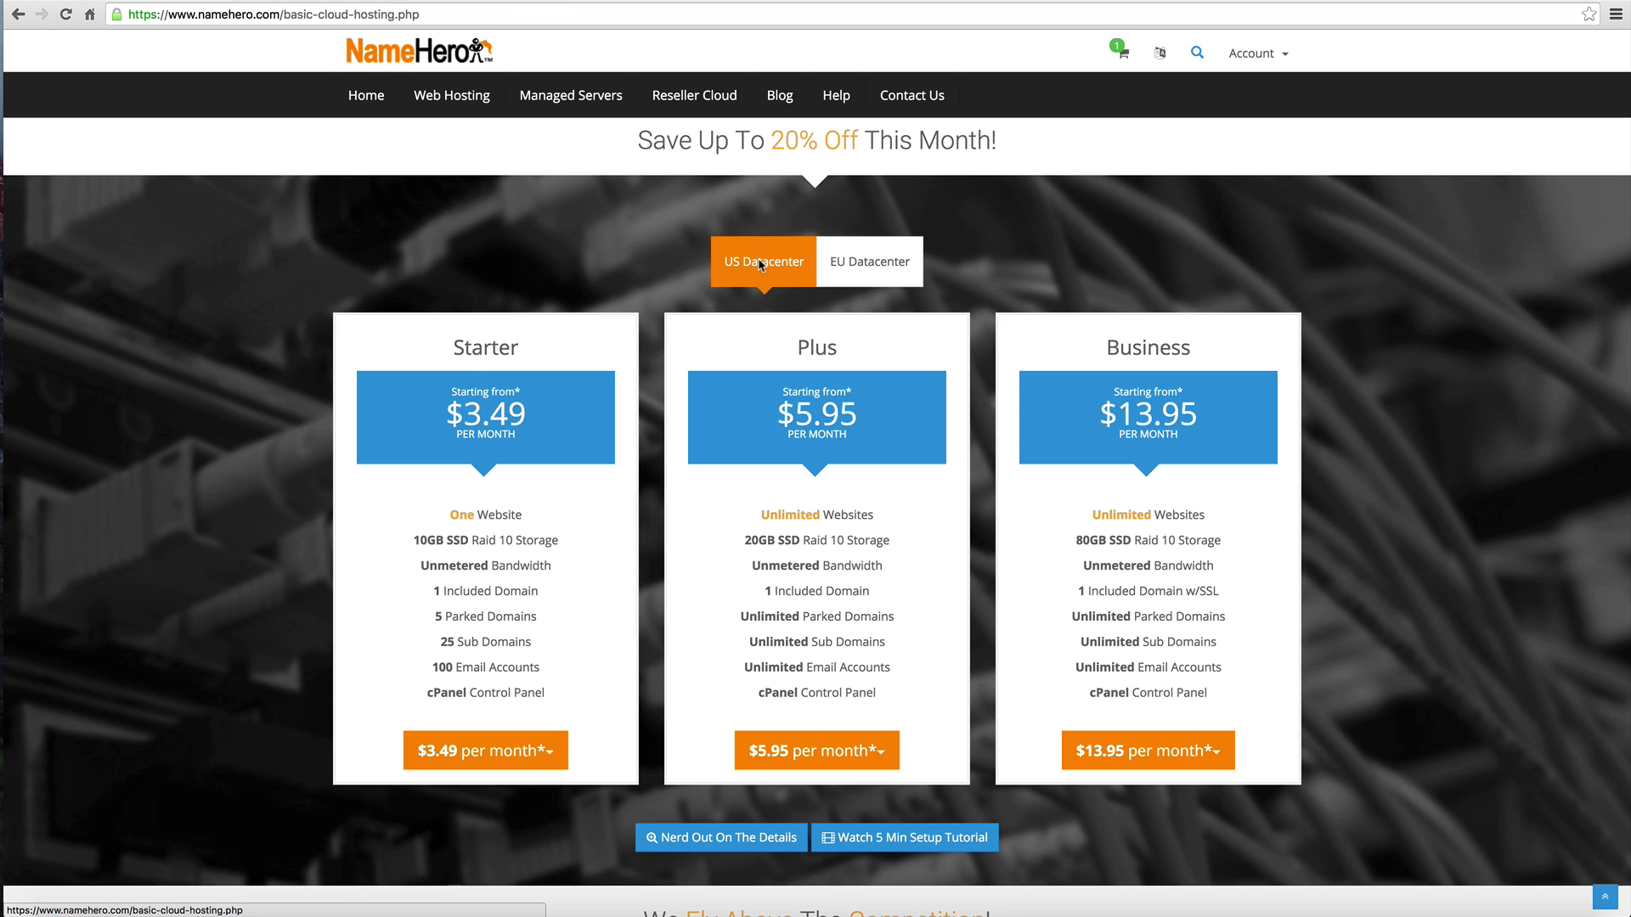
scroll(751, 264, "up", 3)
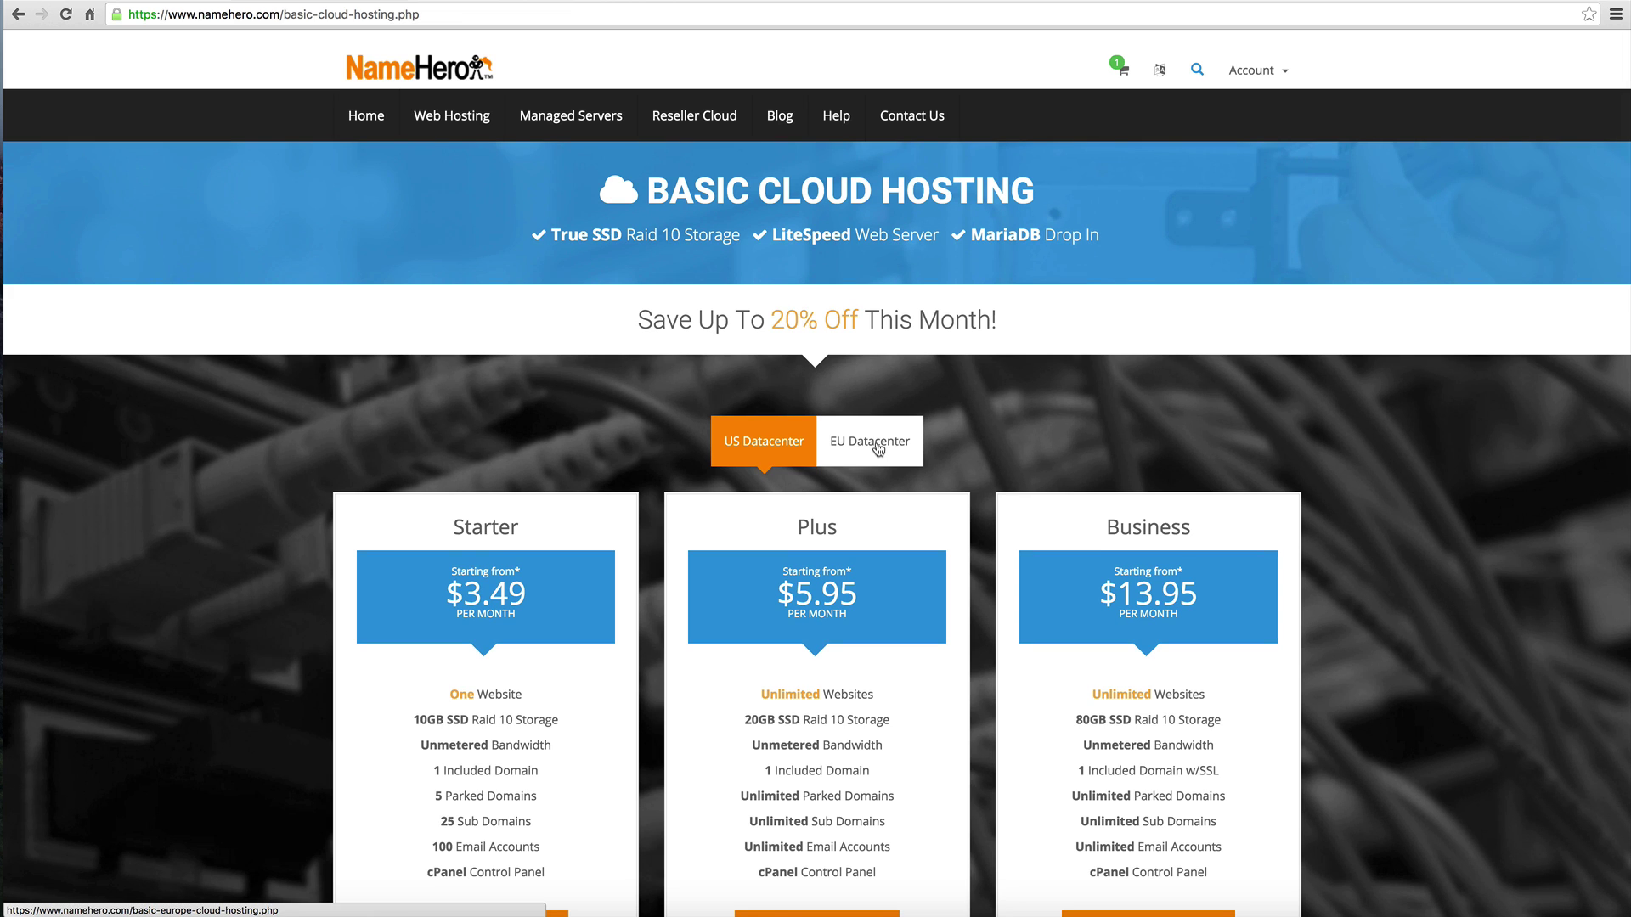
scroll(876, 445, "down", 3)
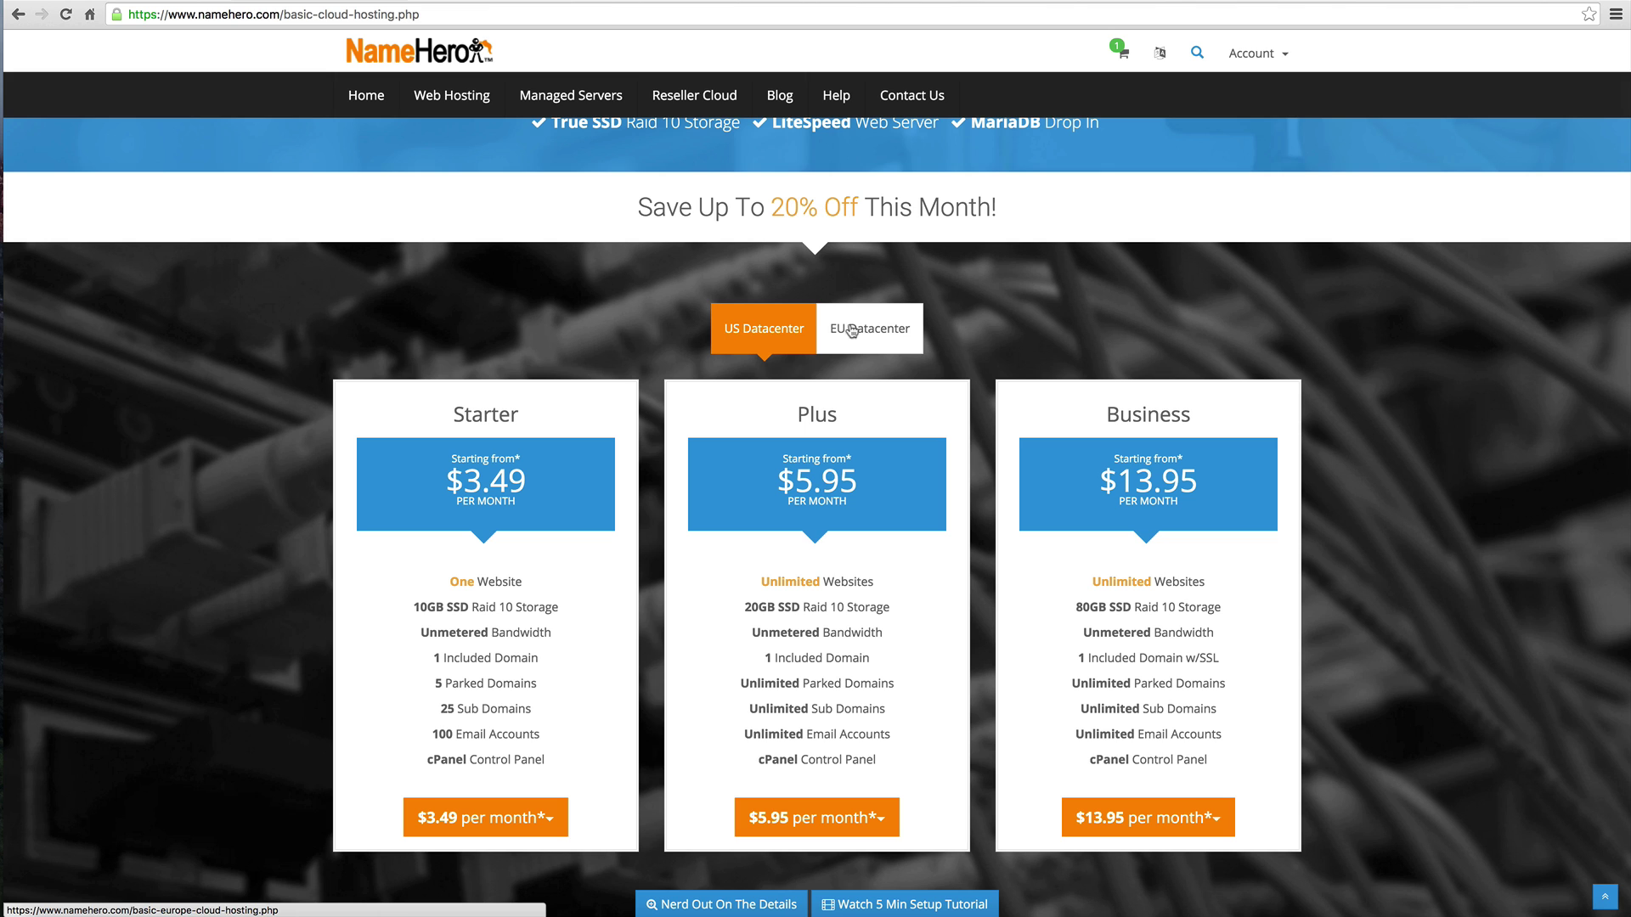
scroll(780, 329, "down", 2)
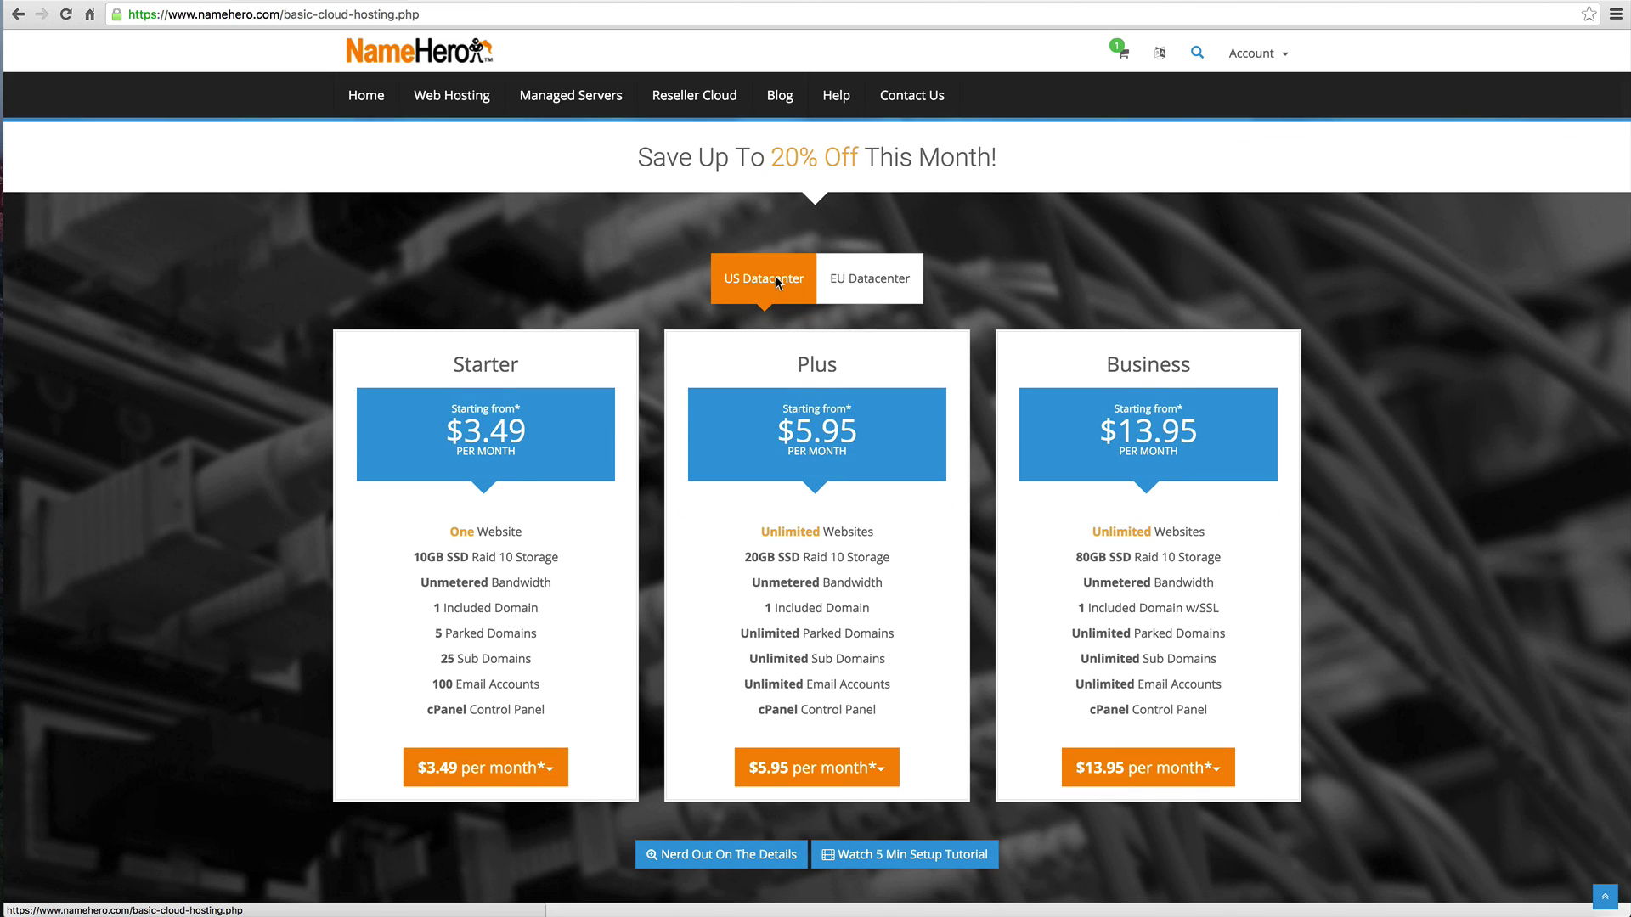
scroll(775, 283, "down", 2)
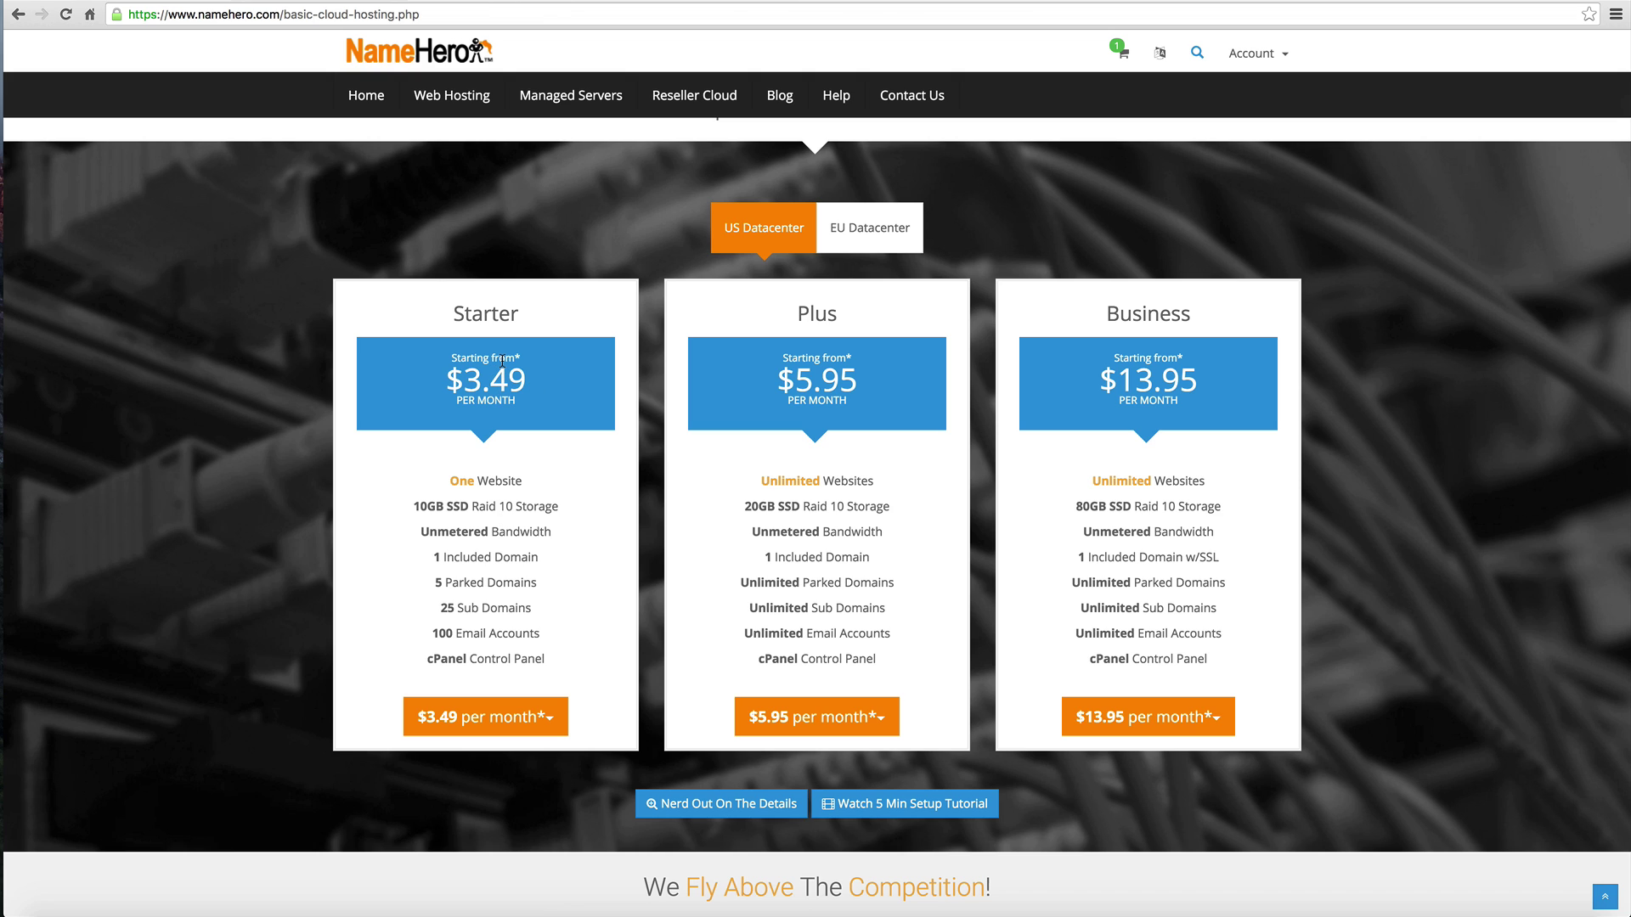
left_click(517, 722)
scroll(517, 722, "down", 1)
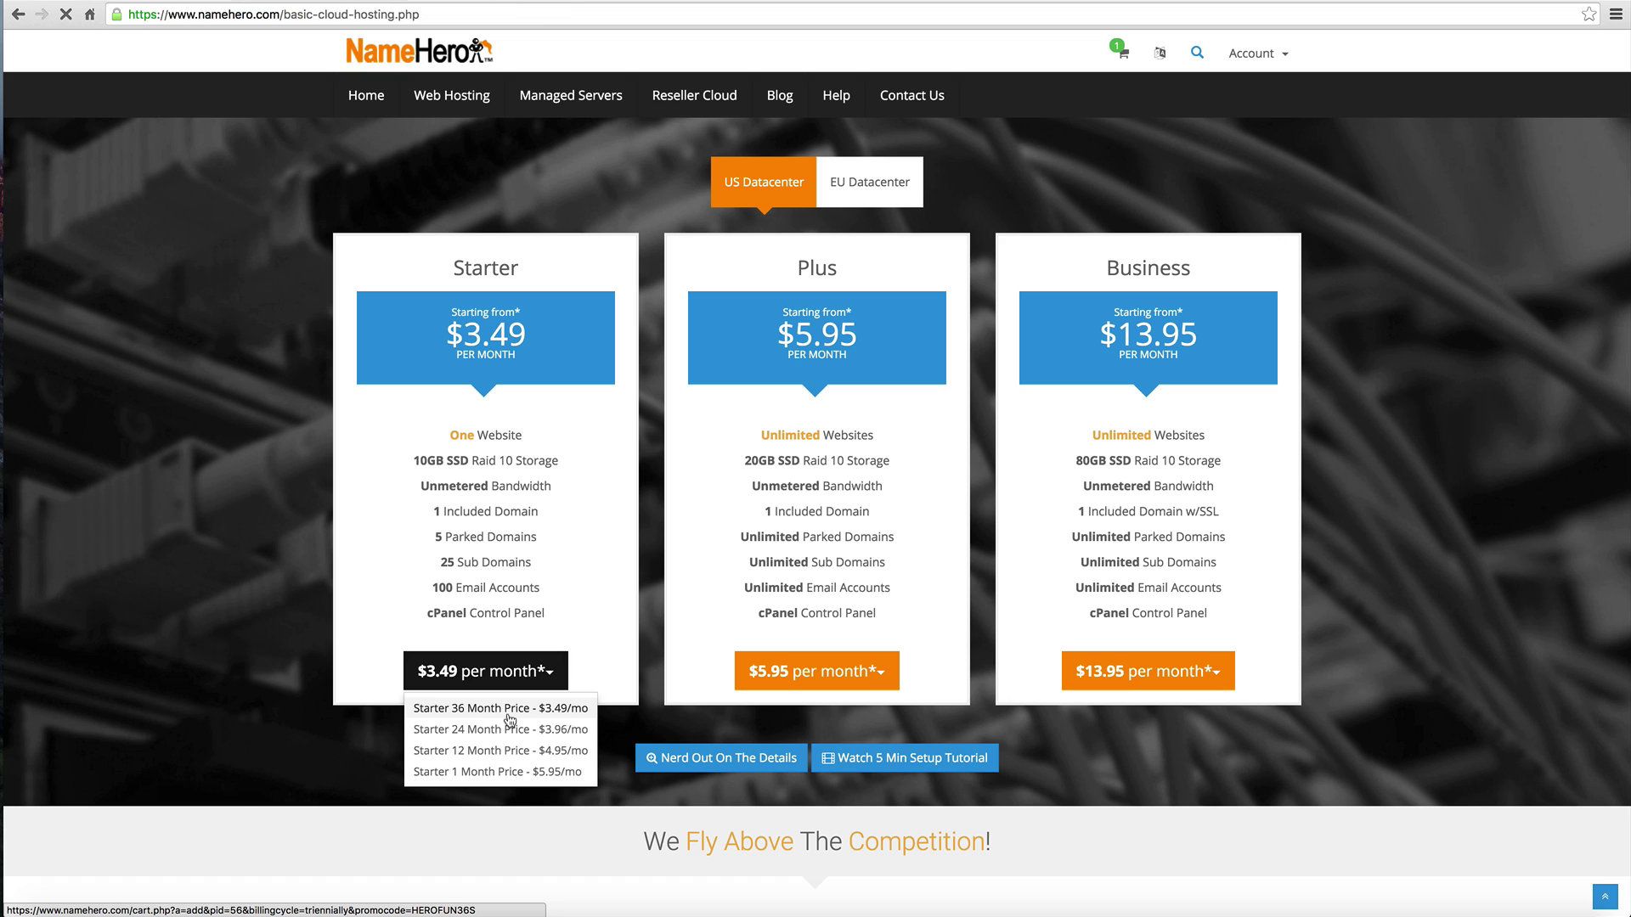
left_click(509, 713)
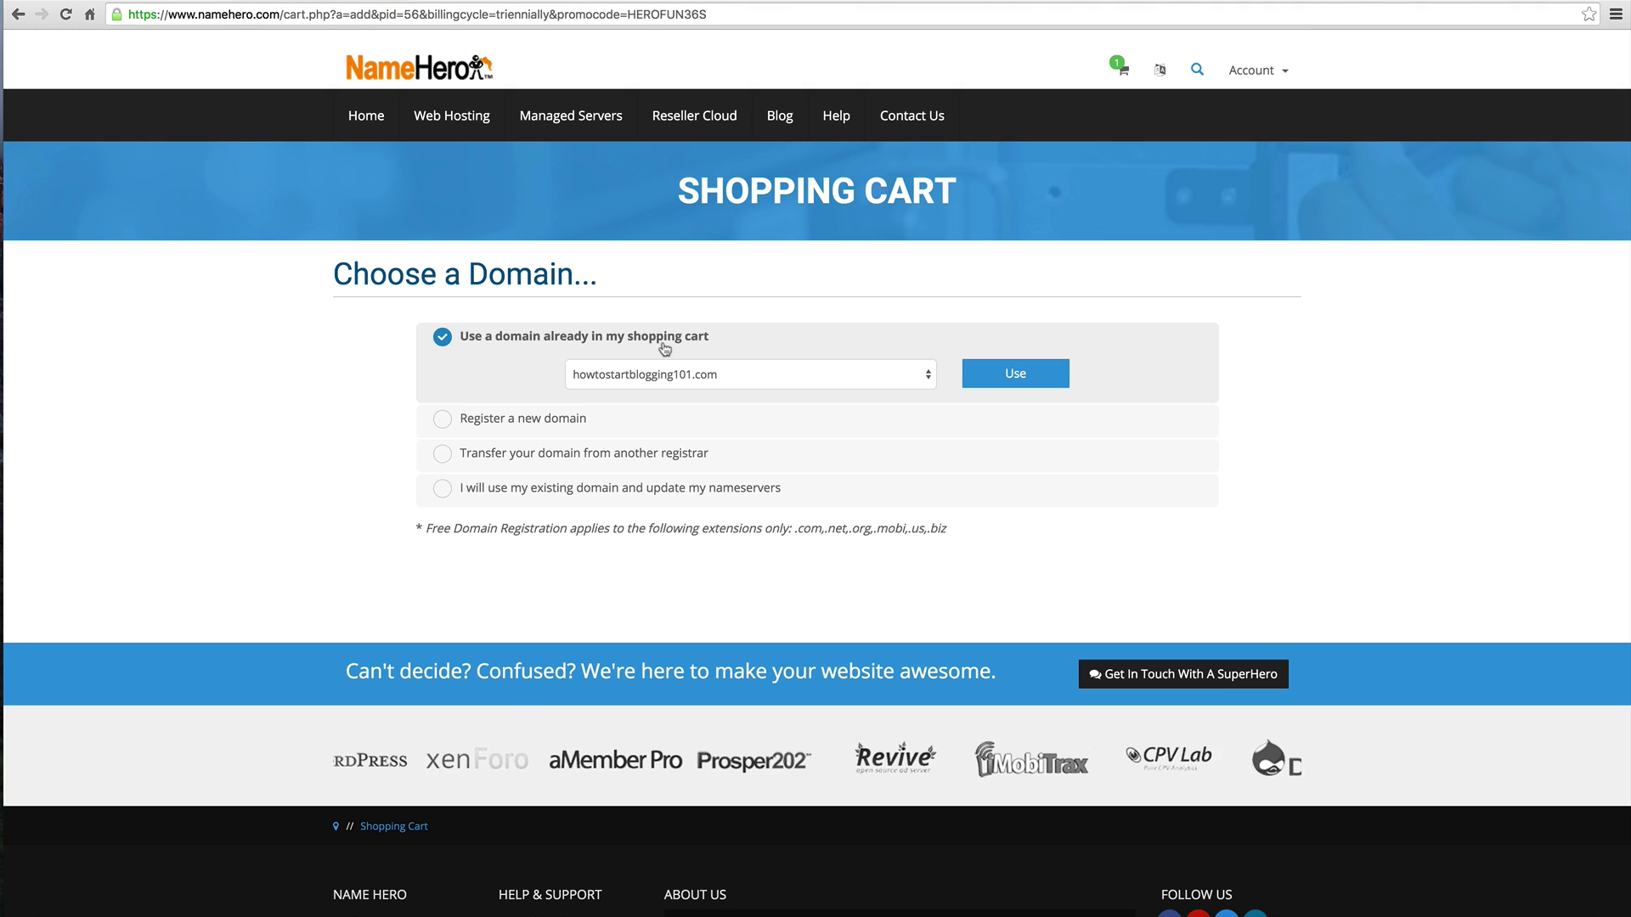
Step: Attach the hosting to howtostartblogging101.com from the cart and keep the 36-month billing cycle
left_click(1028, 382)
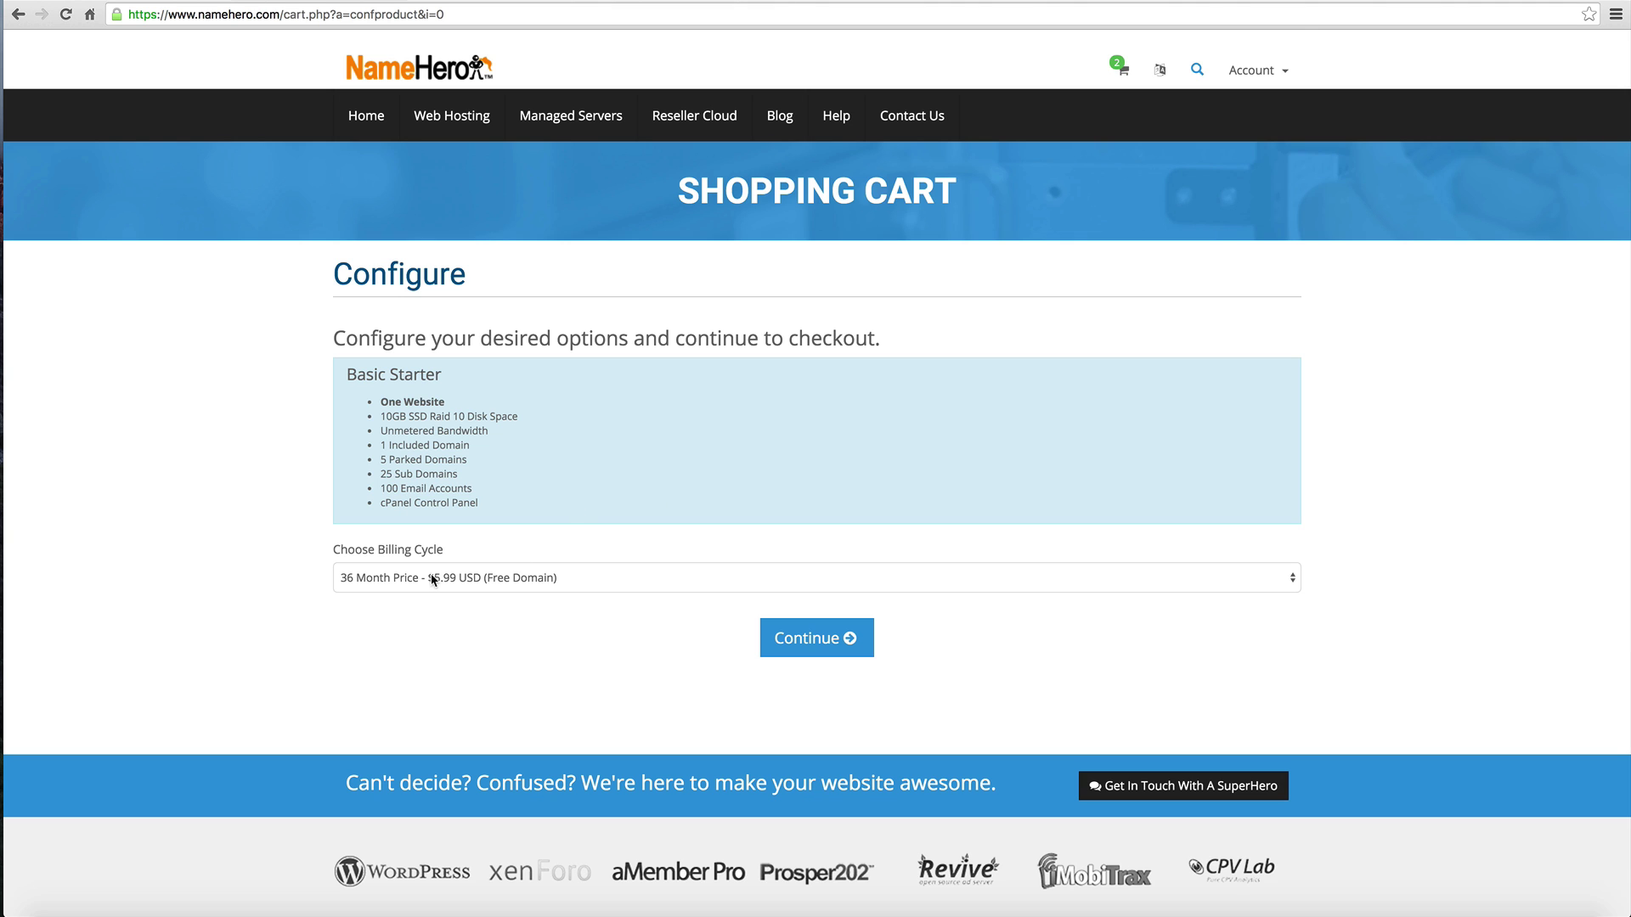
left_click(822, 638)
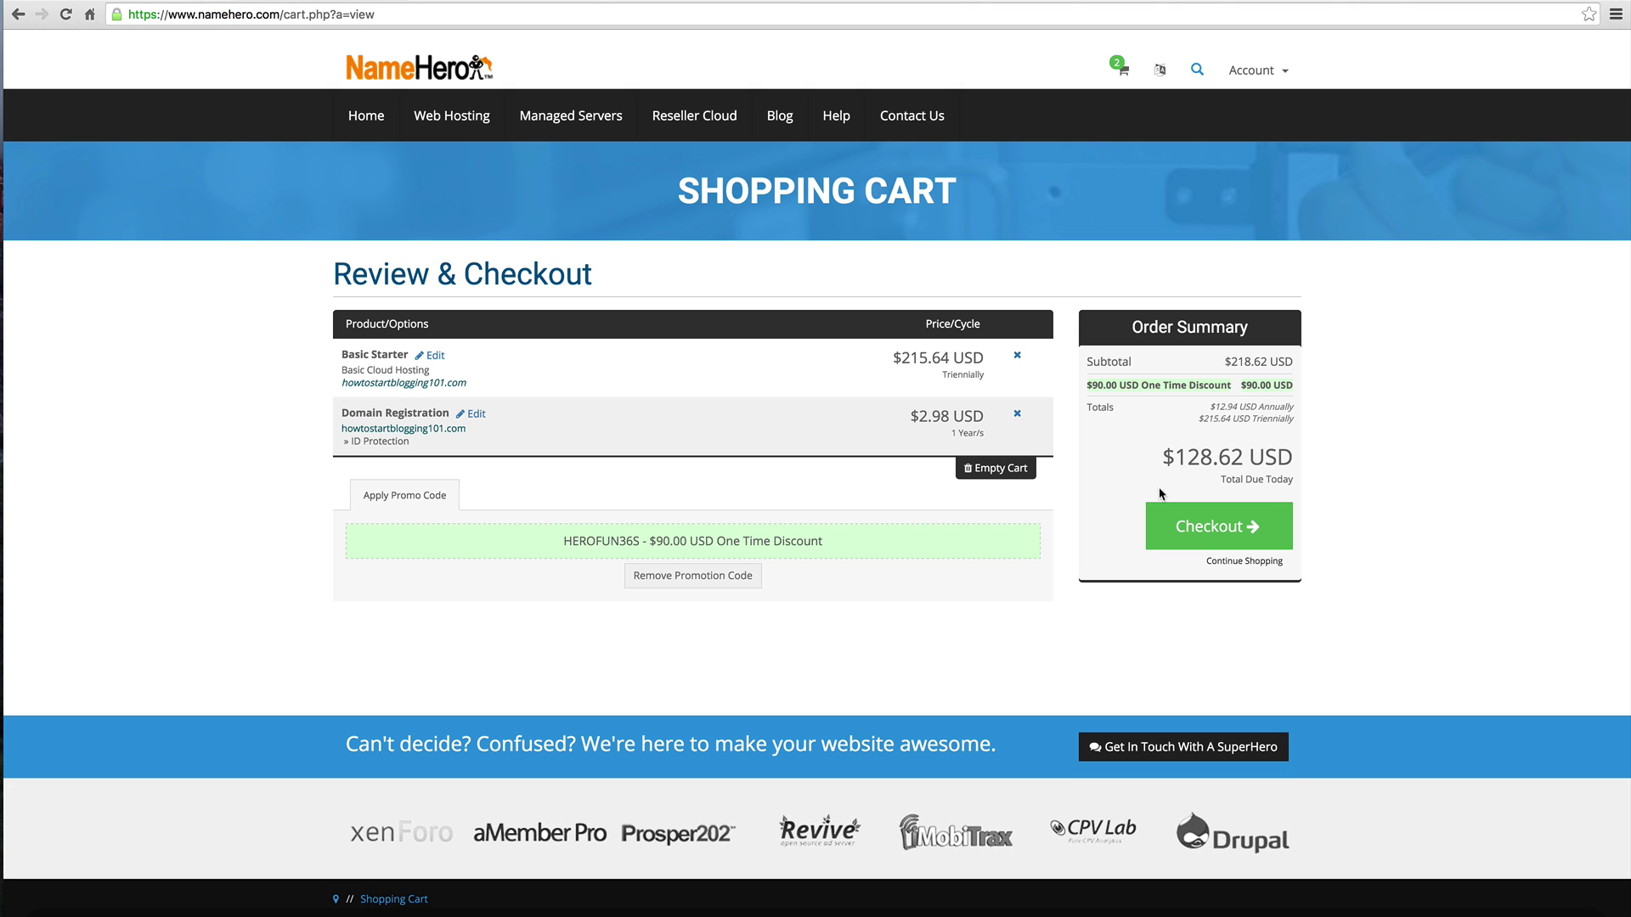
Step: Check out the cart, review the order form and complete the order
left_click(1163, 513)
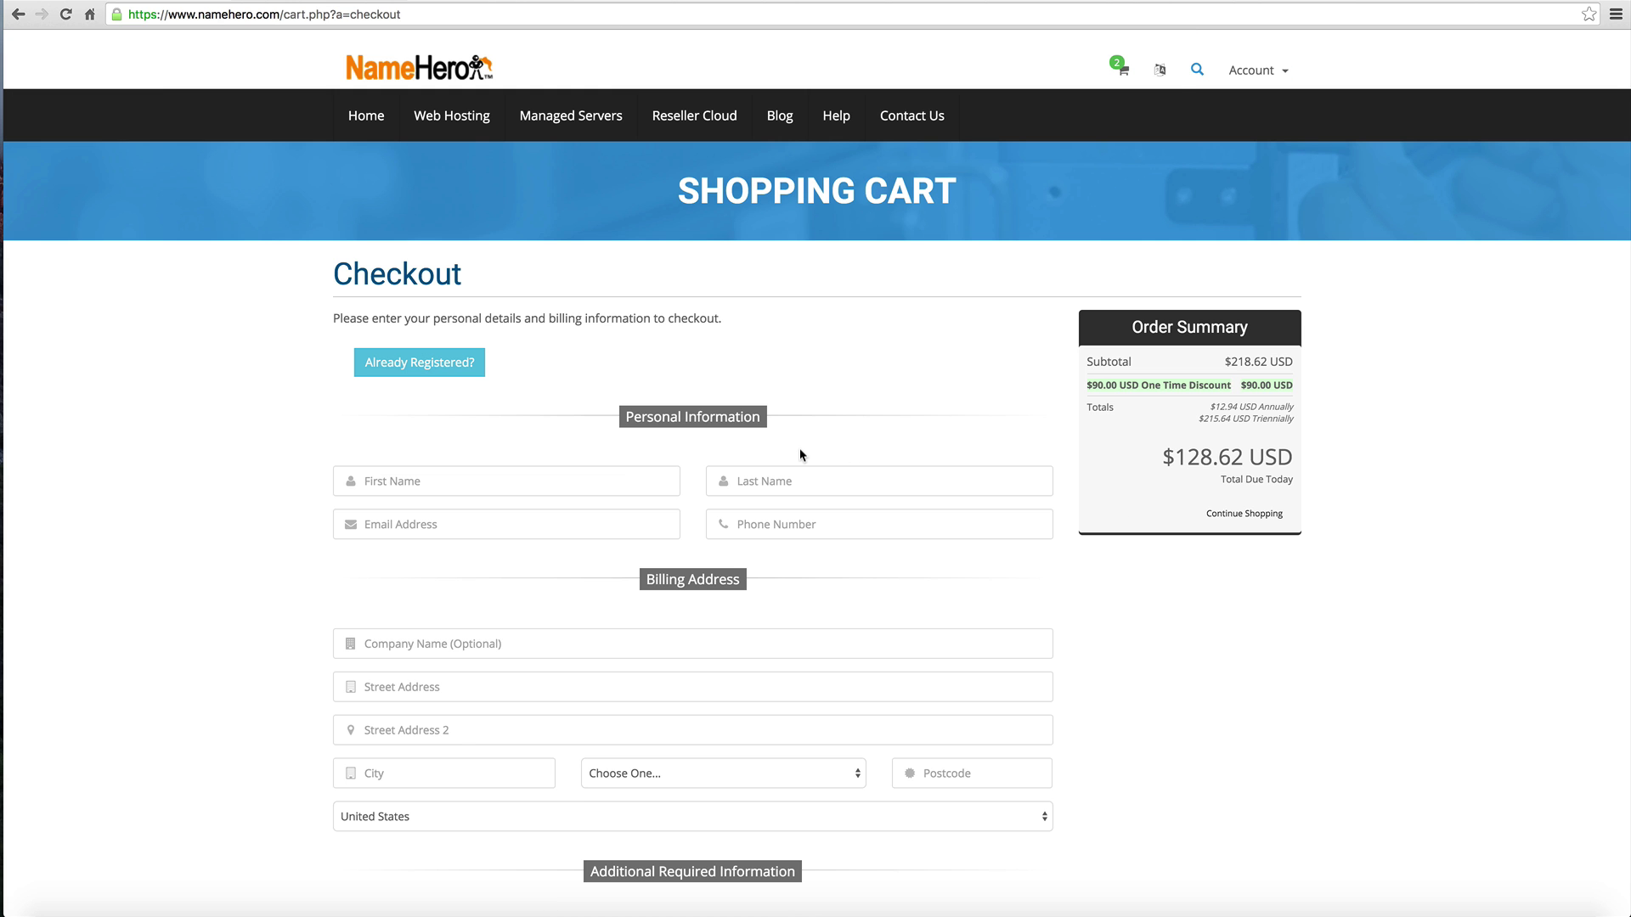
scroll(800, 455, "down", 3)
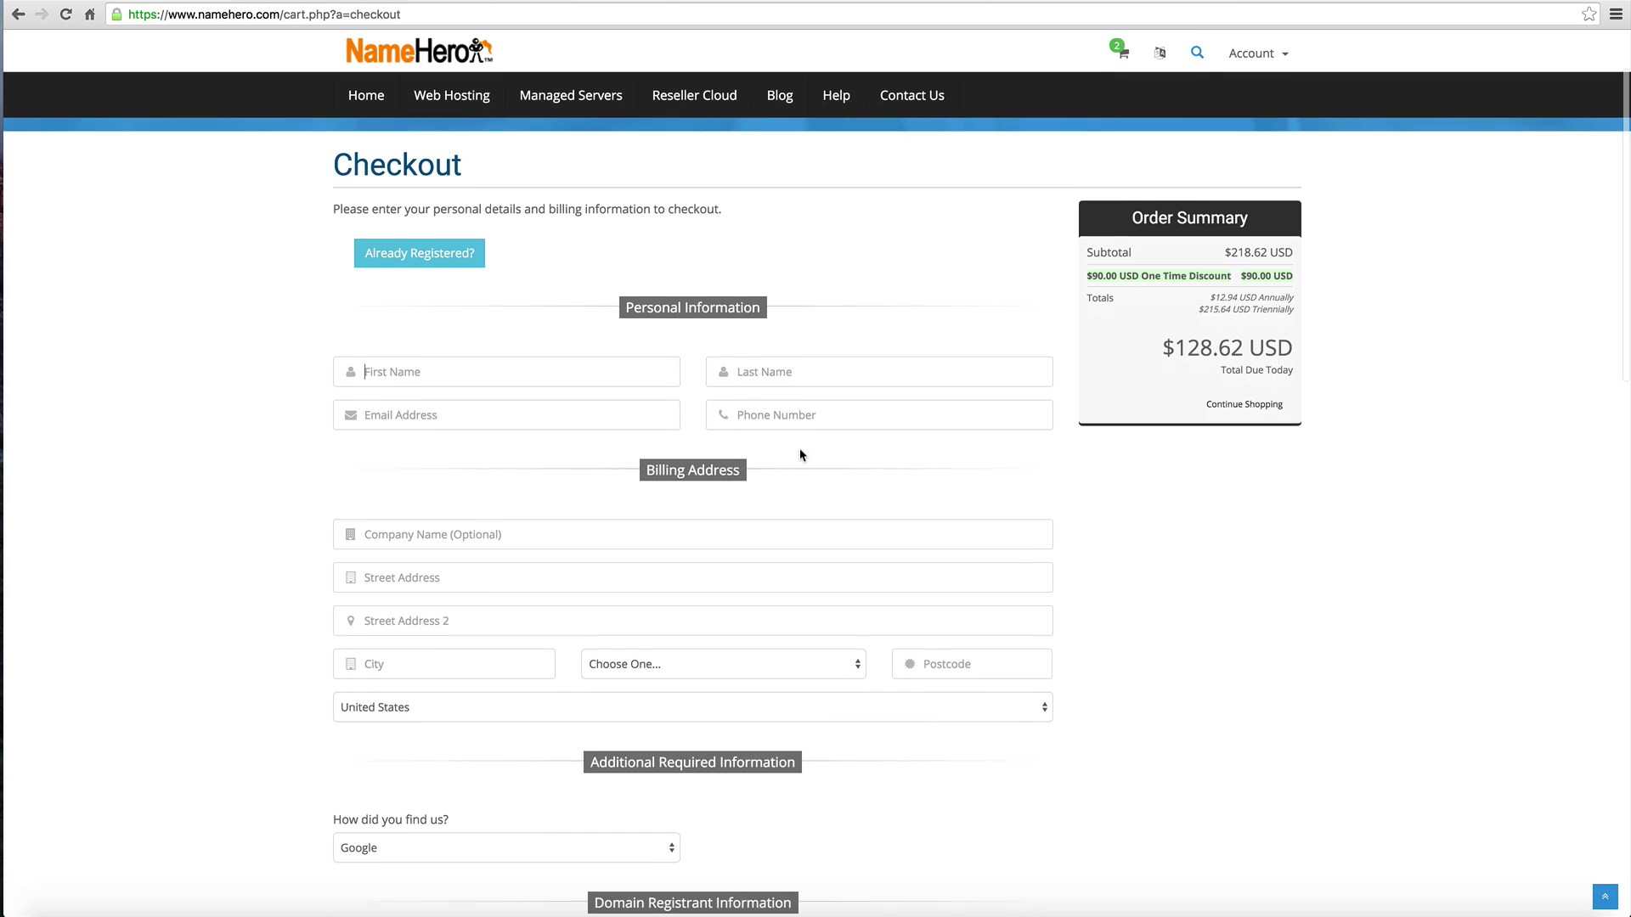
scroll(801, 450, "down", 5)
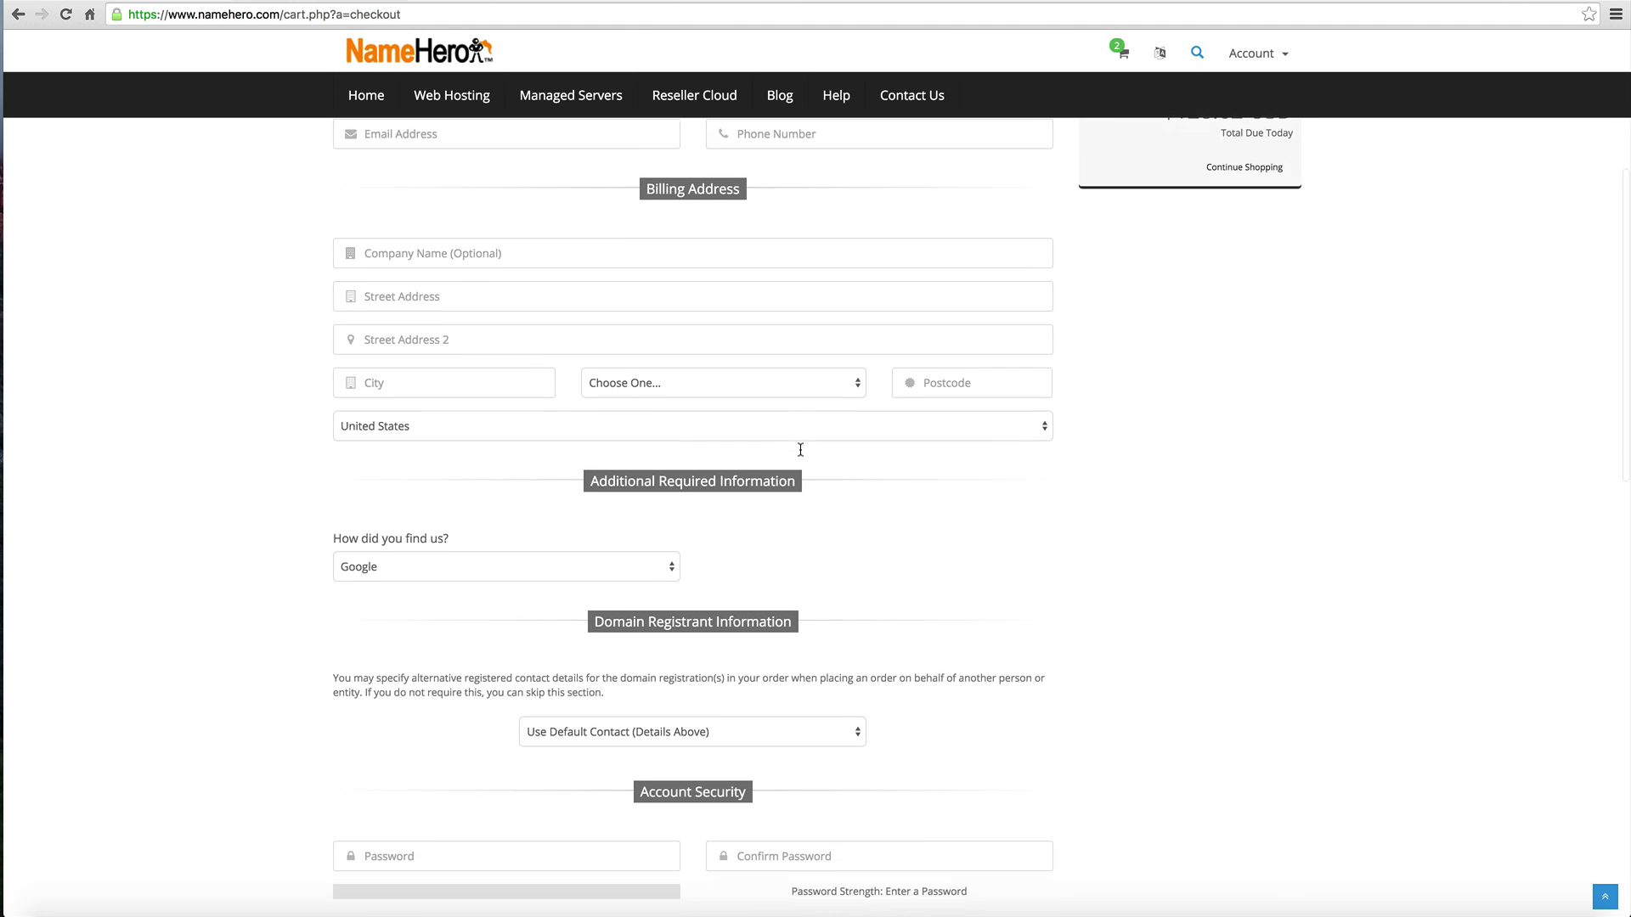
scroll(801, 450, "down", 10)
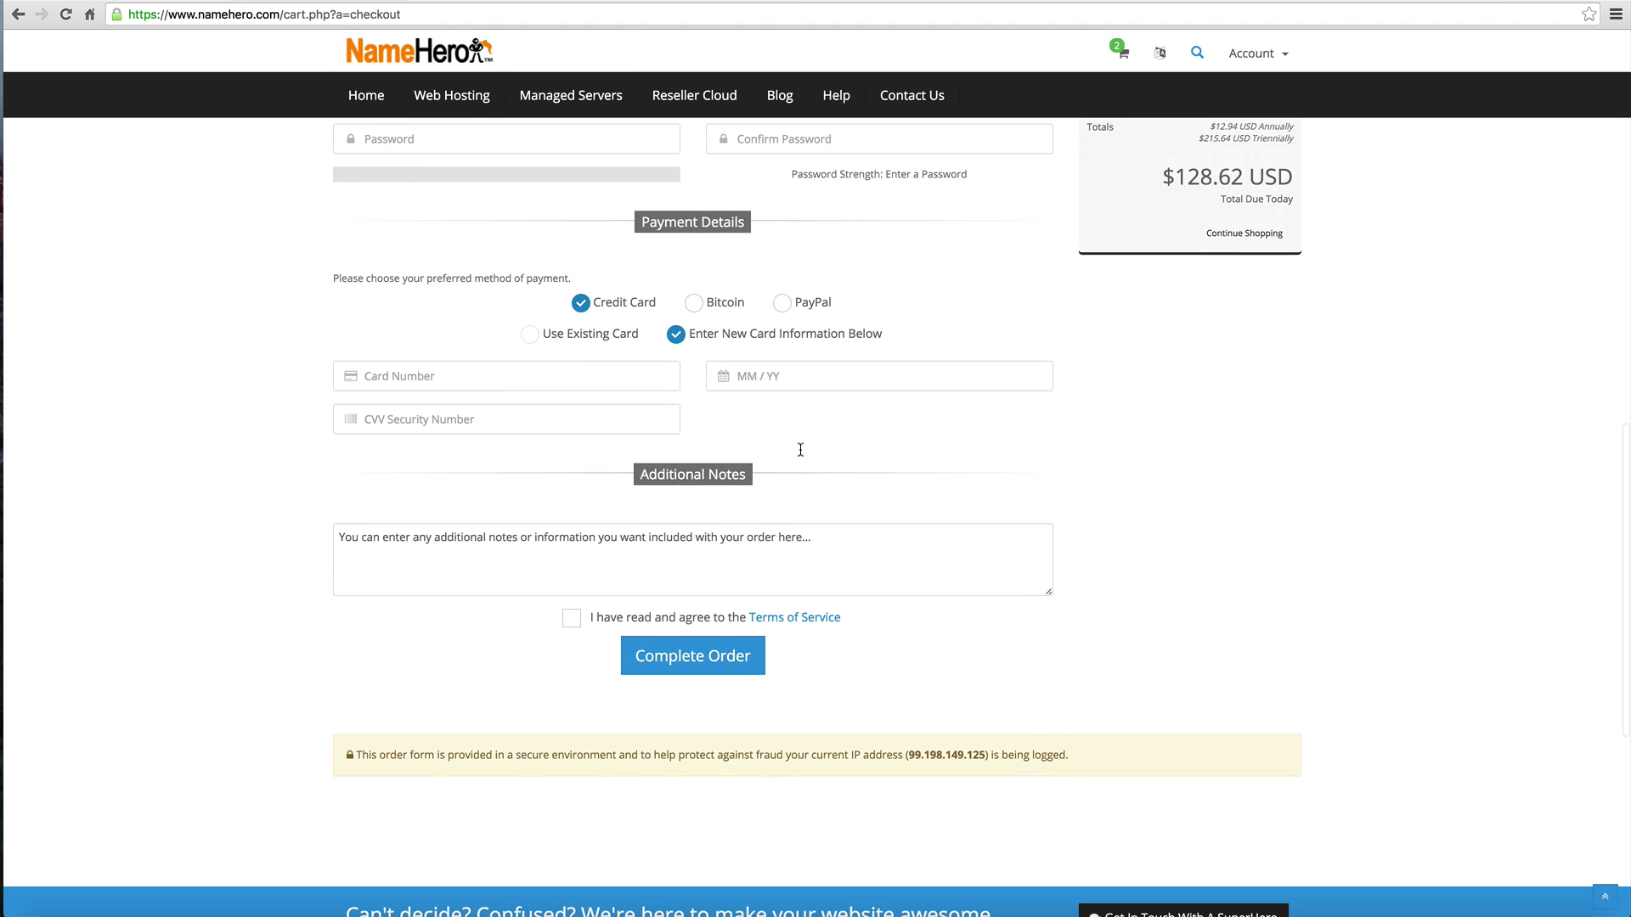
scroll(800, 450, "up", 15)
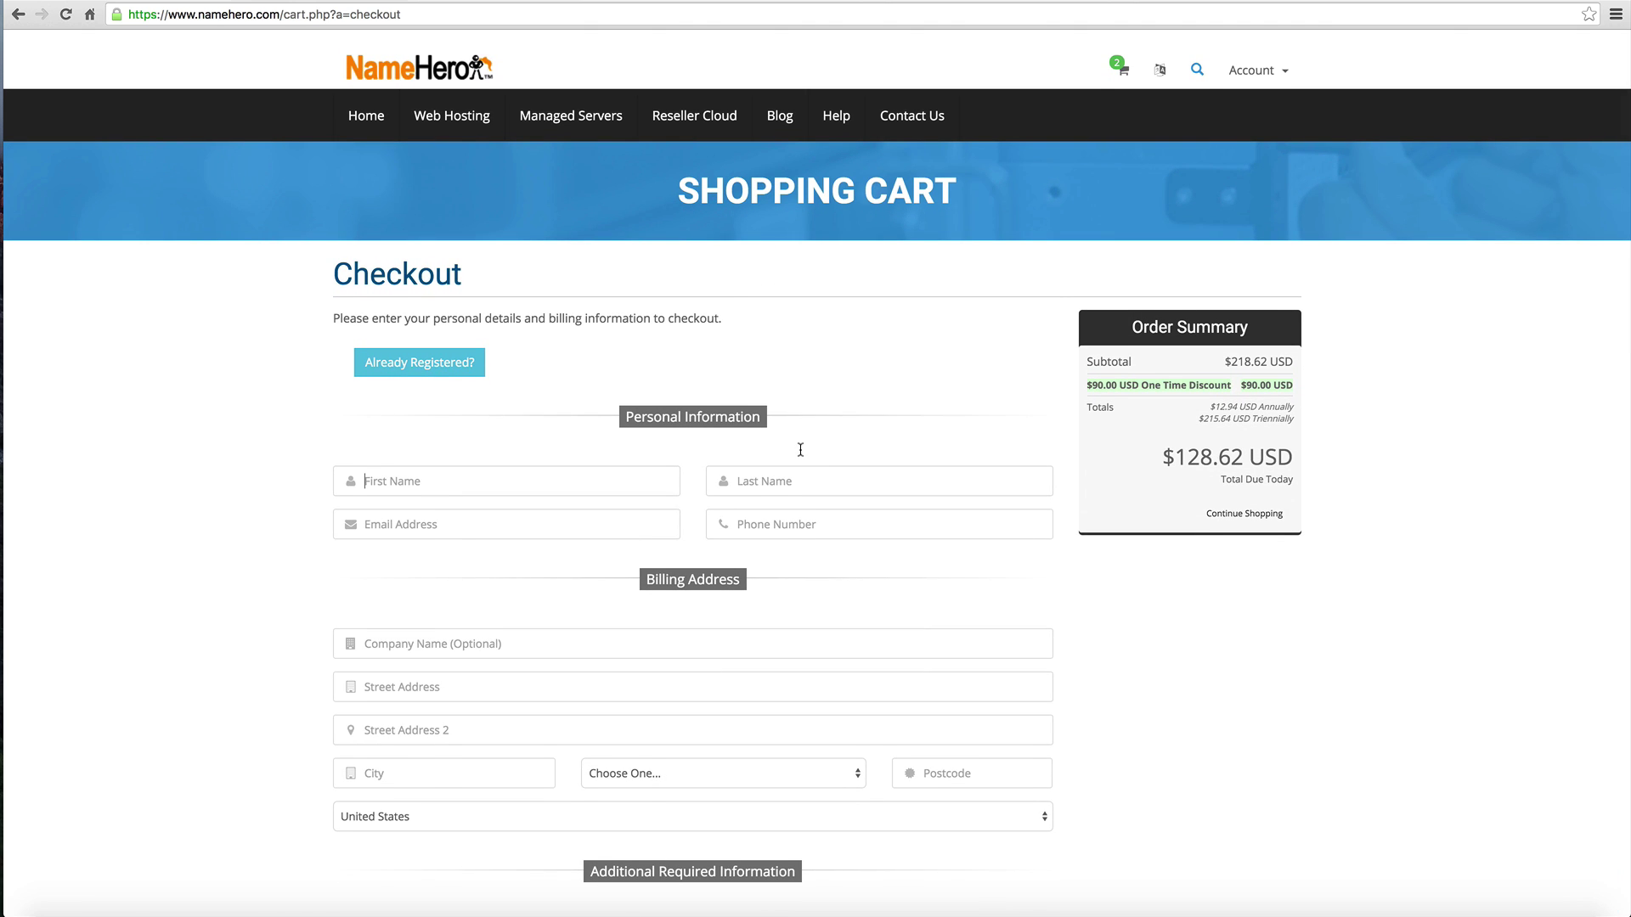
left_click(1147, 7)
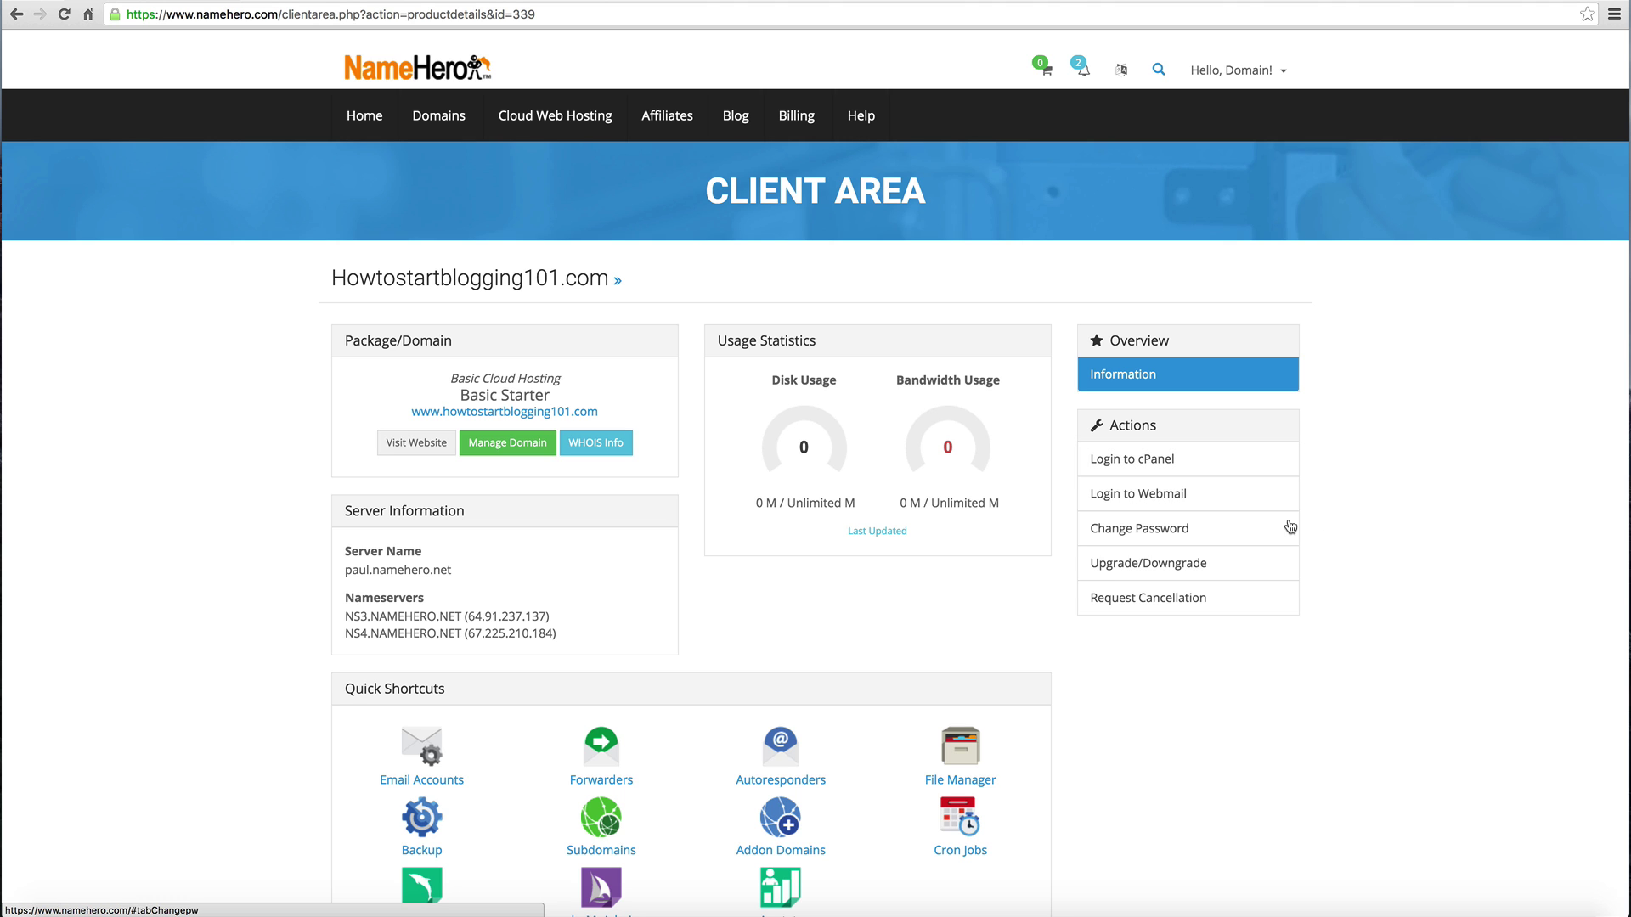
scroll(624, 453, "down", 6)
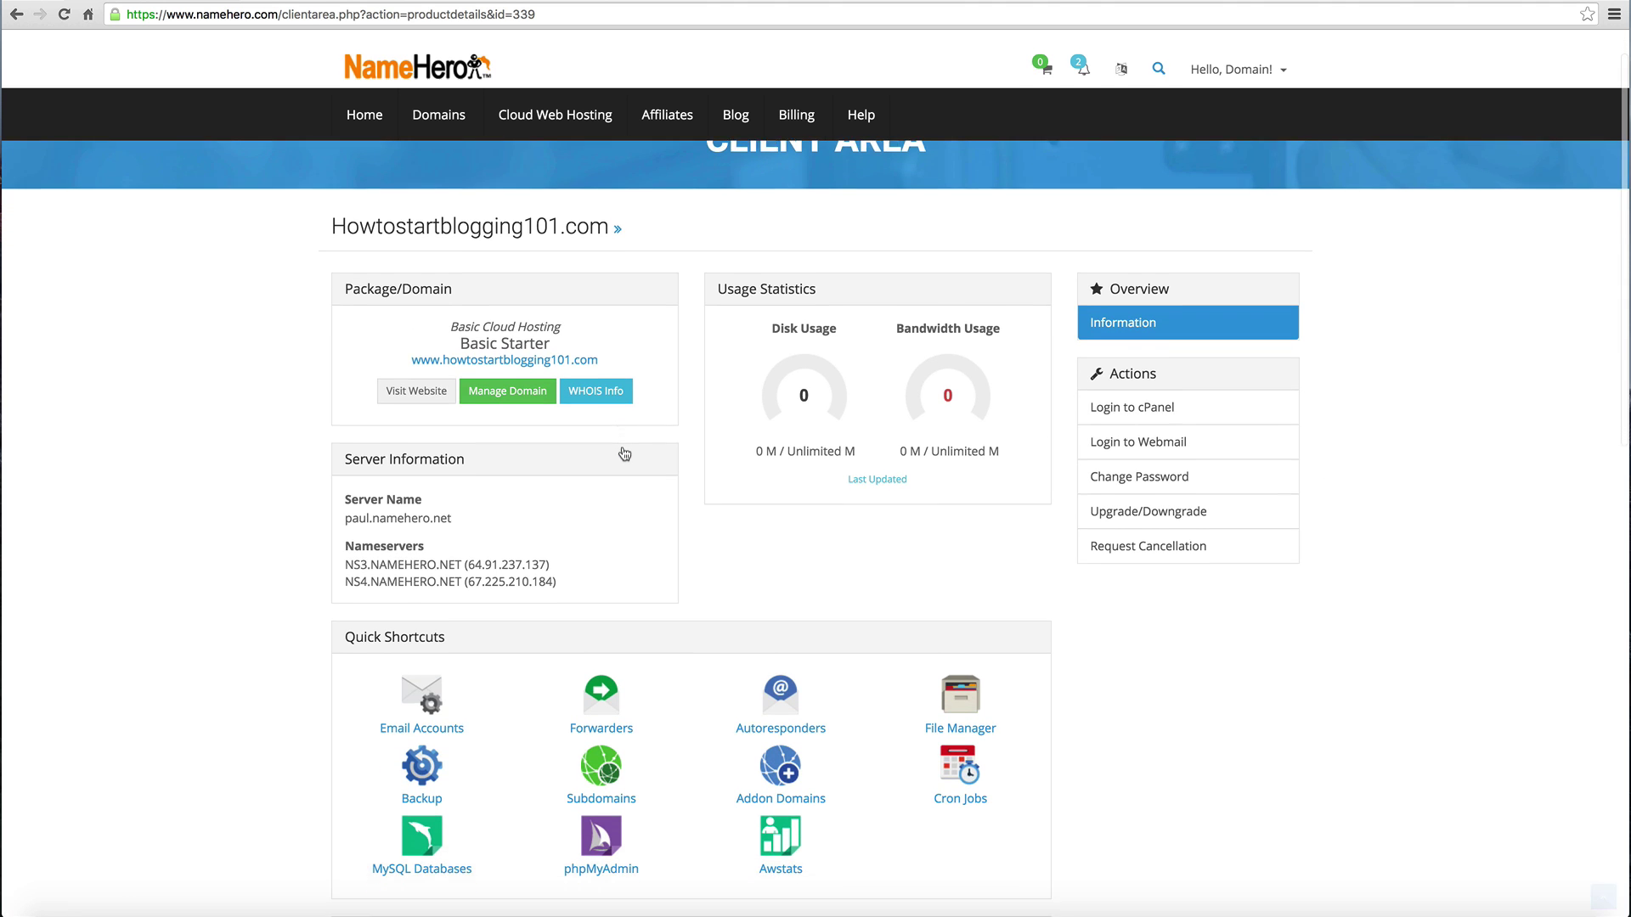
scroll(624, 452, "down", 5)
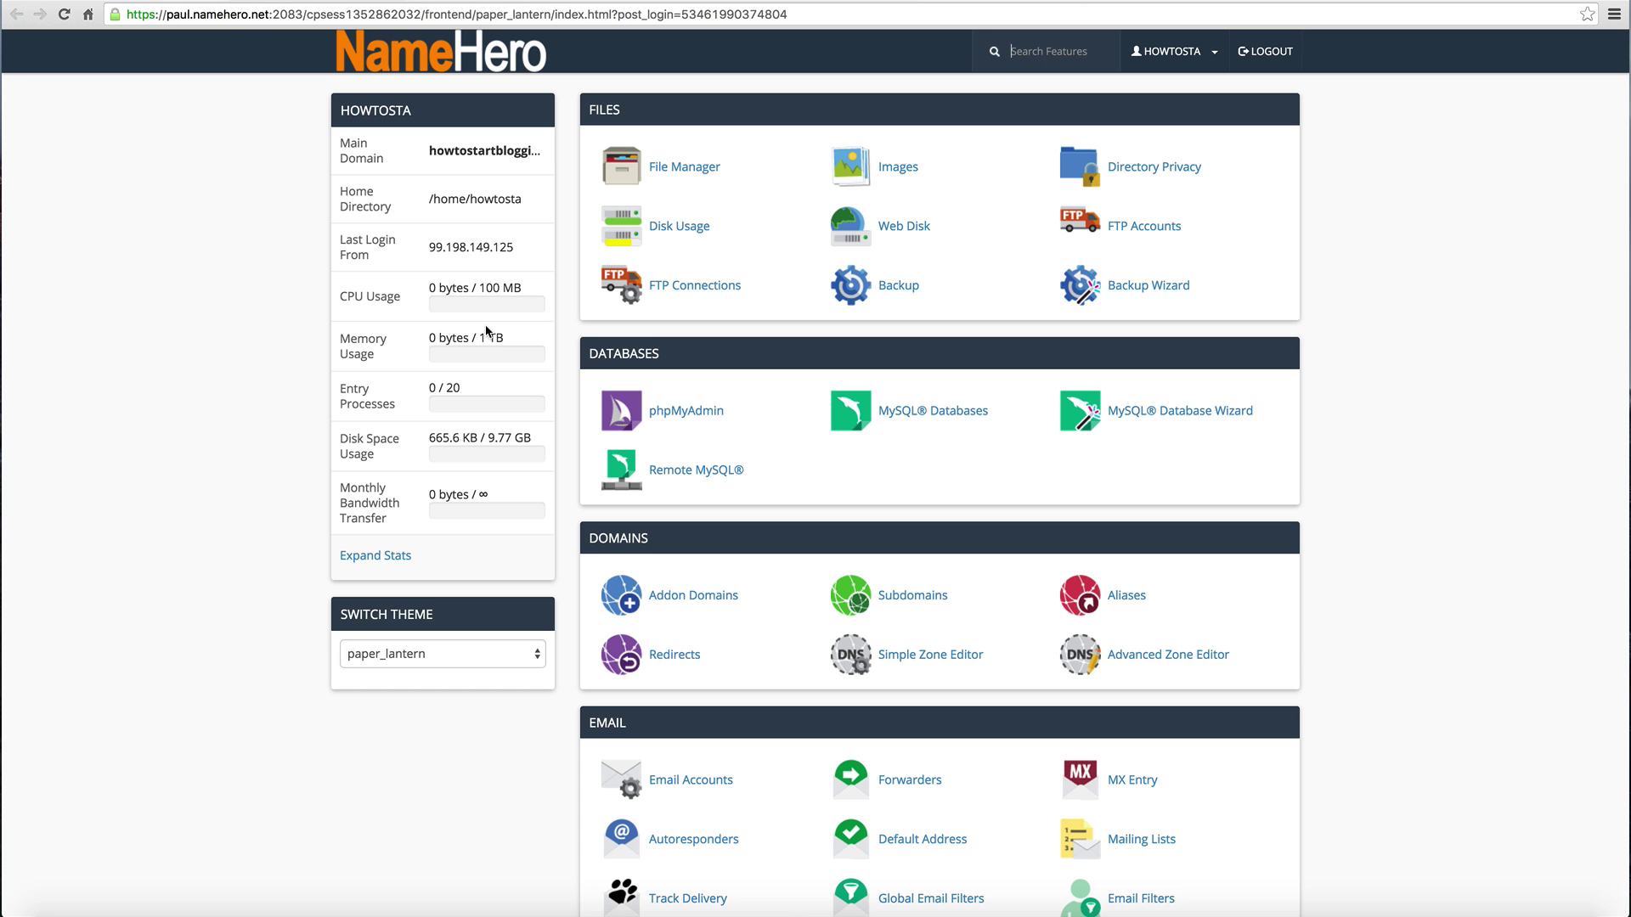
Step: Find WordPress under cPanel's Softaculous Apps Installer and open its script page
scroll(486, 331, "down", 7)
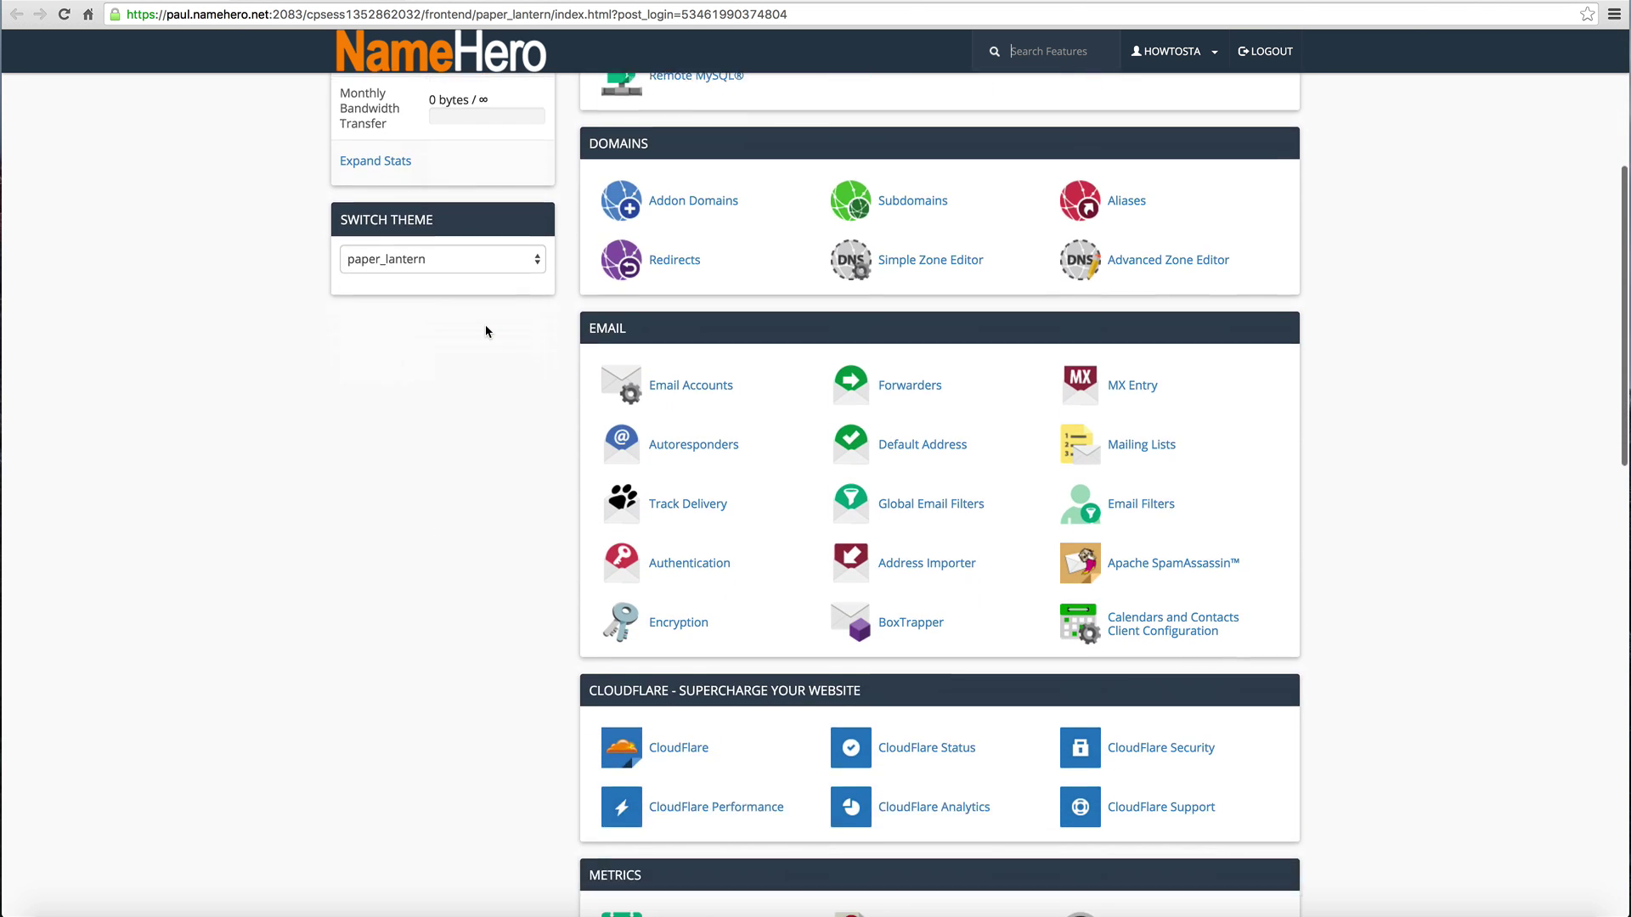
scroll(486, 332, "down", 12)
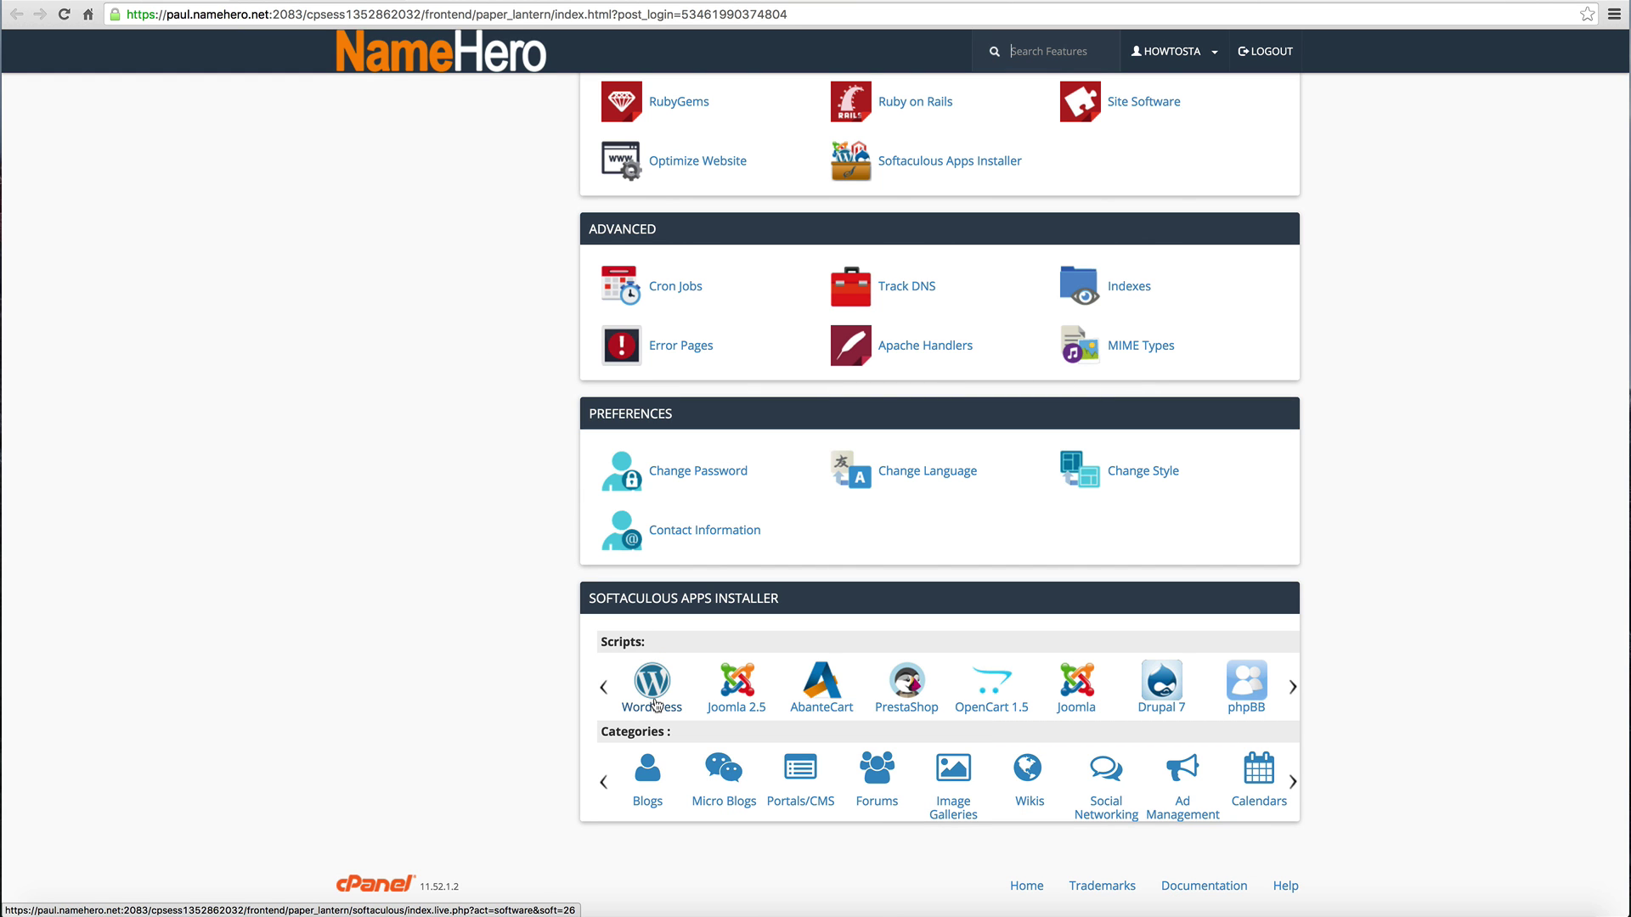
scroll(655, 705, "up", 1)
scroll(656, 705, "up", 10)
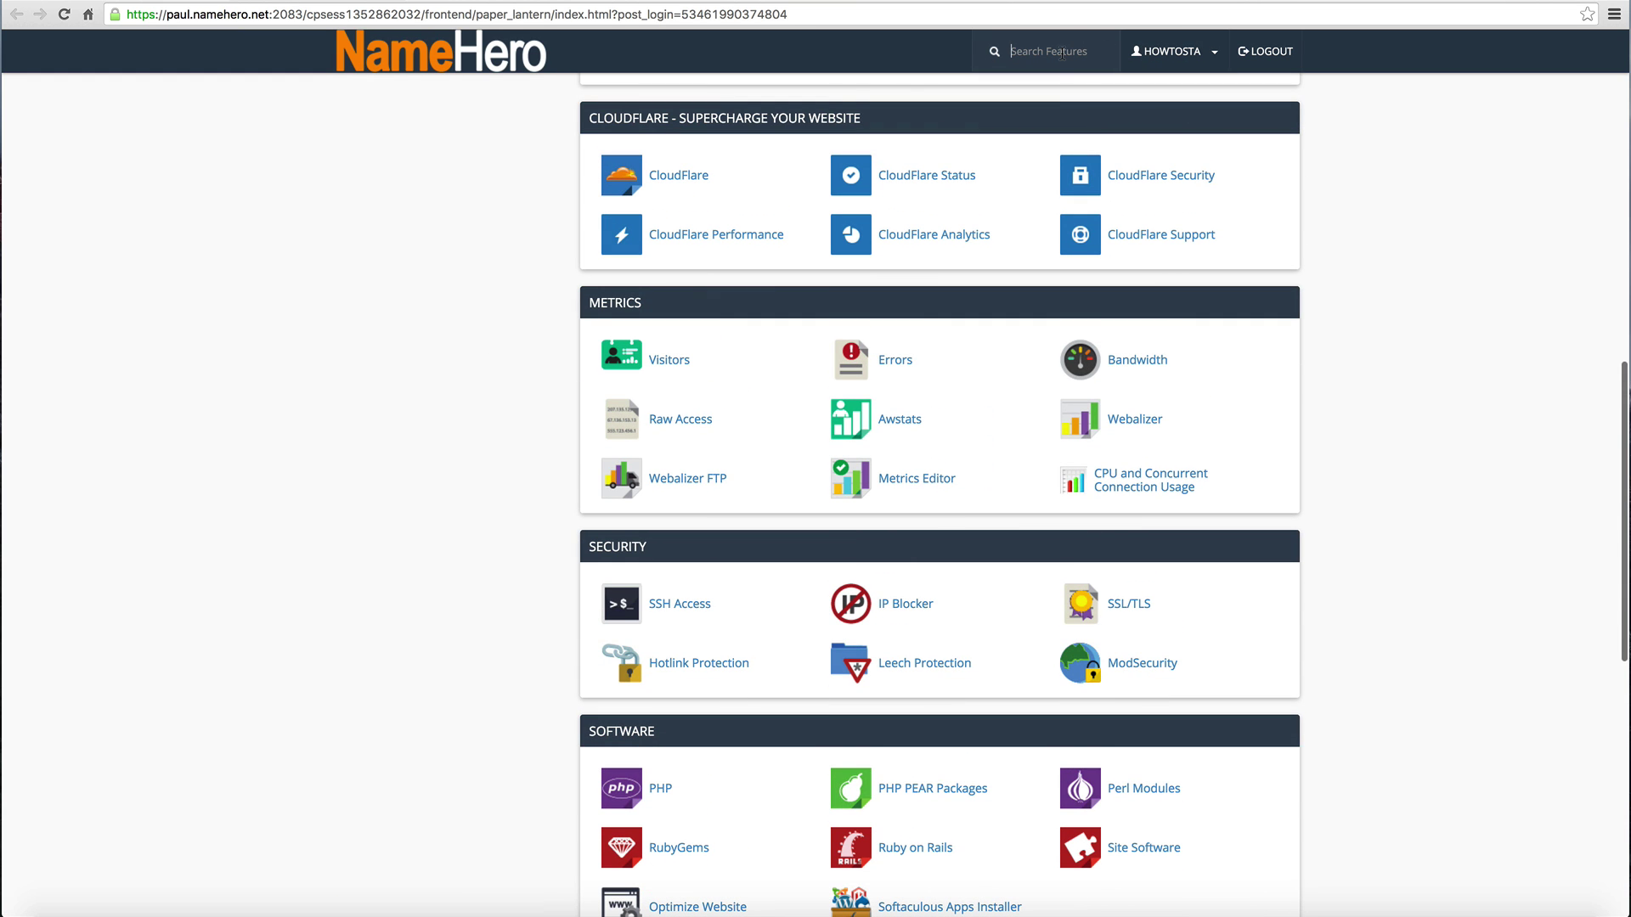
type("wordpress")
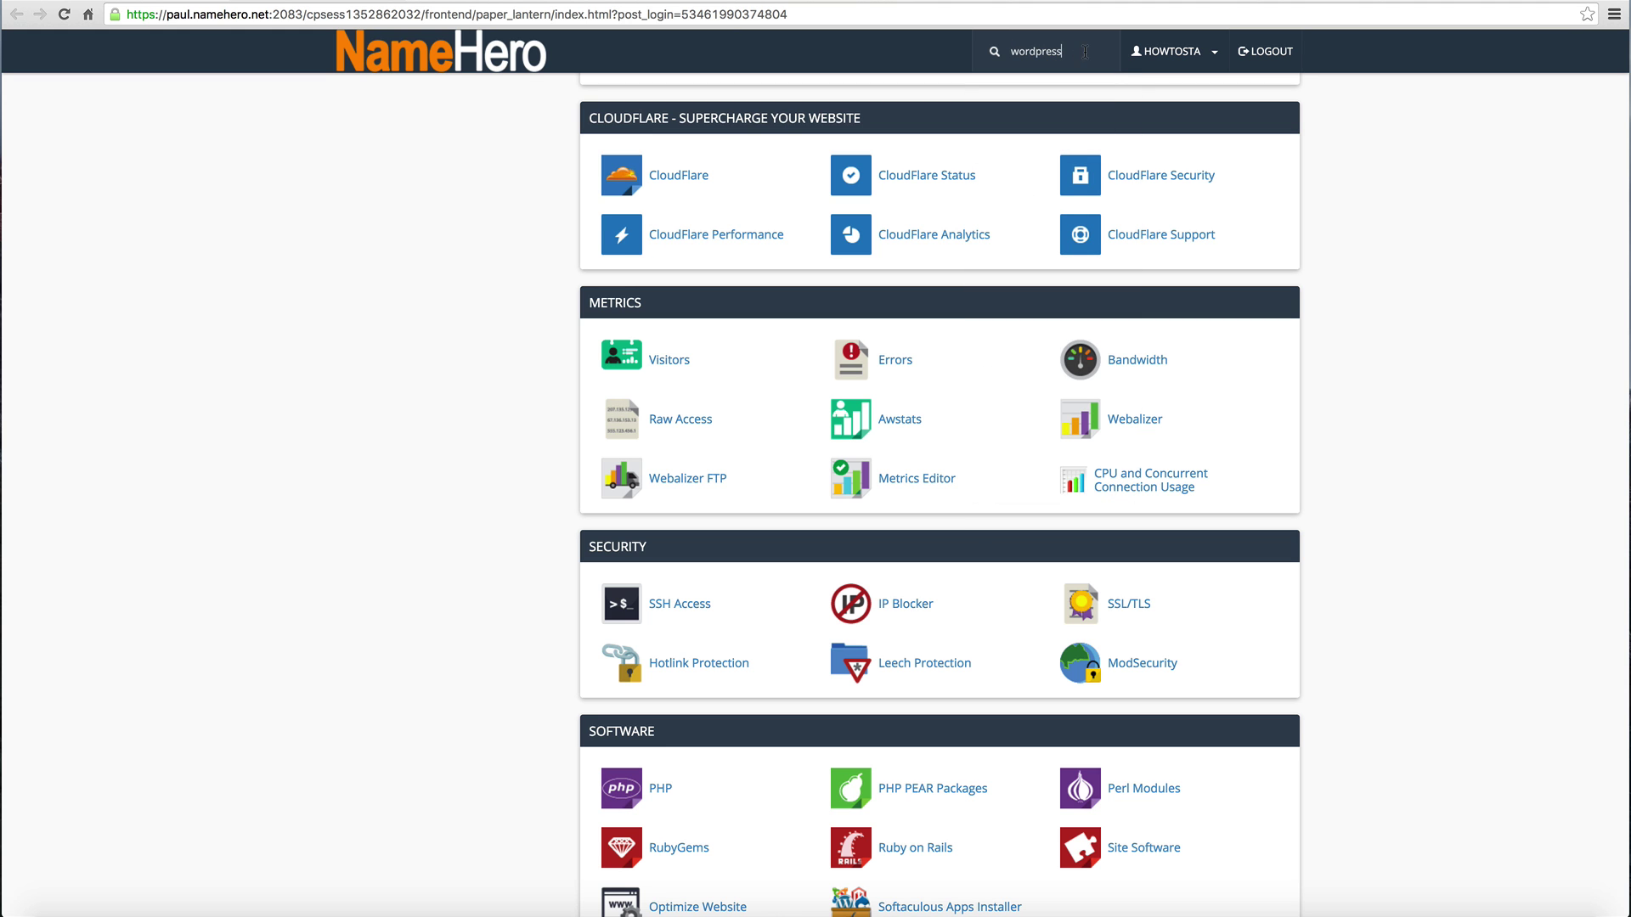
scroll(902, 221, "up", 12)
scroll(515, 869, "down", 2)
scroll(515, 868, "down", 20)
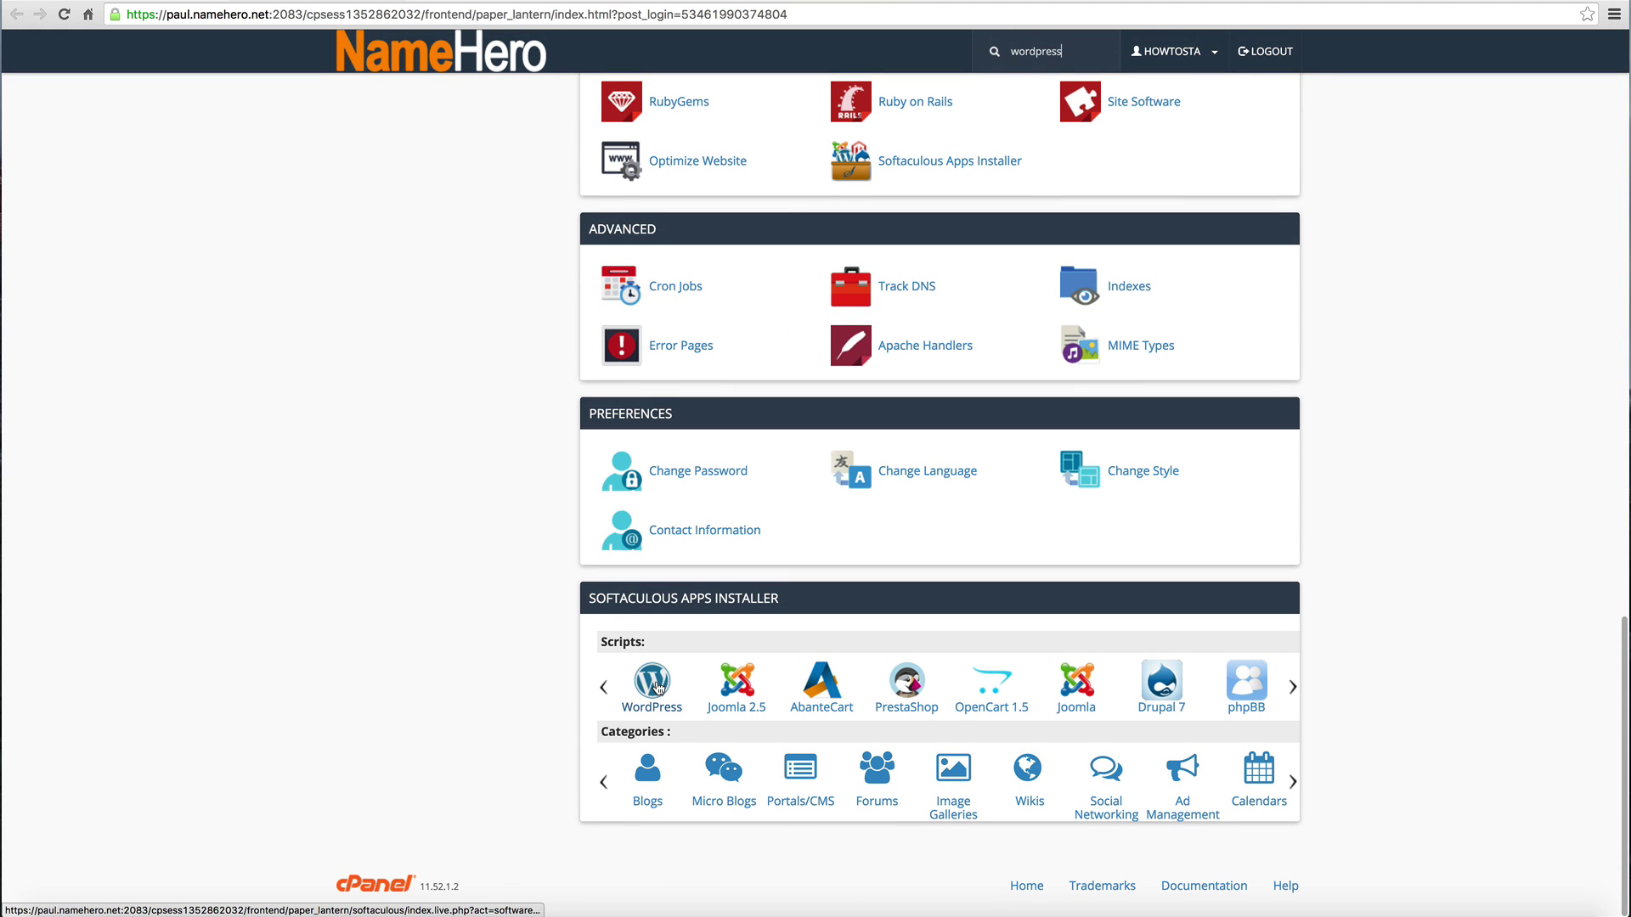
left_click(655, 686)
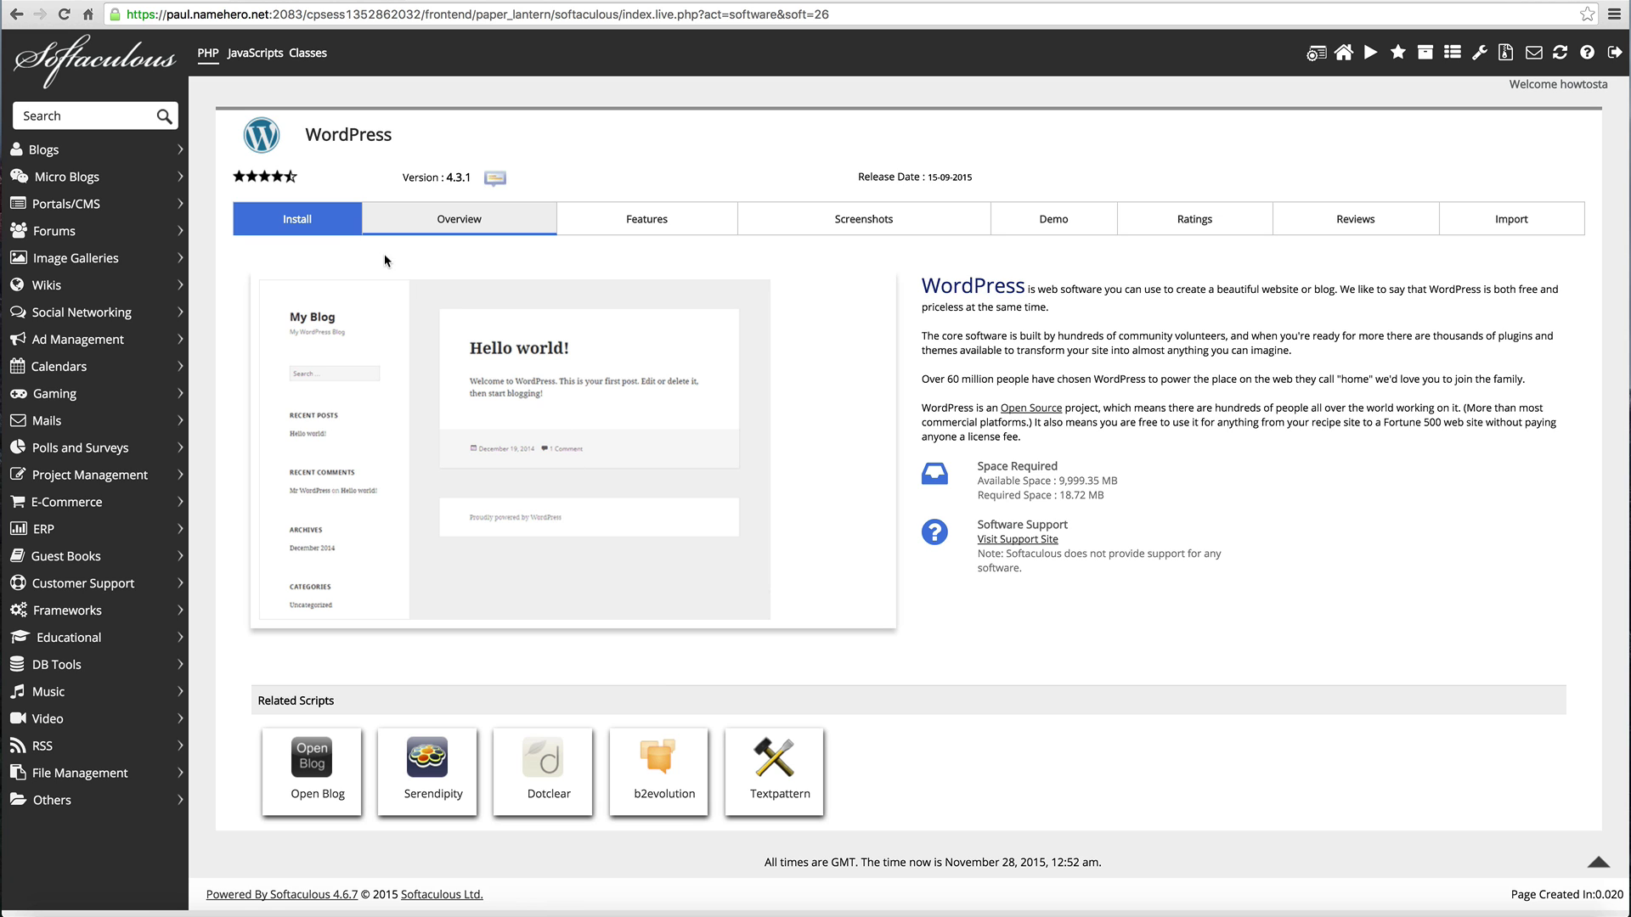
left_click(319, 223)
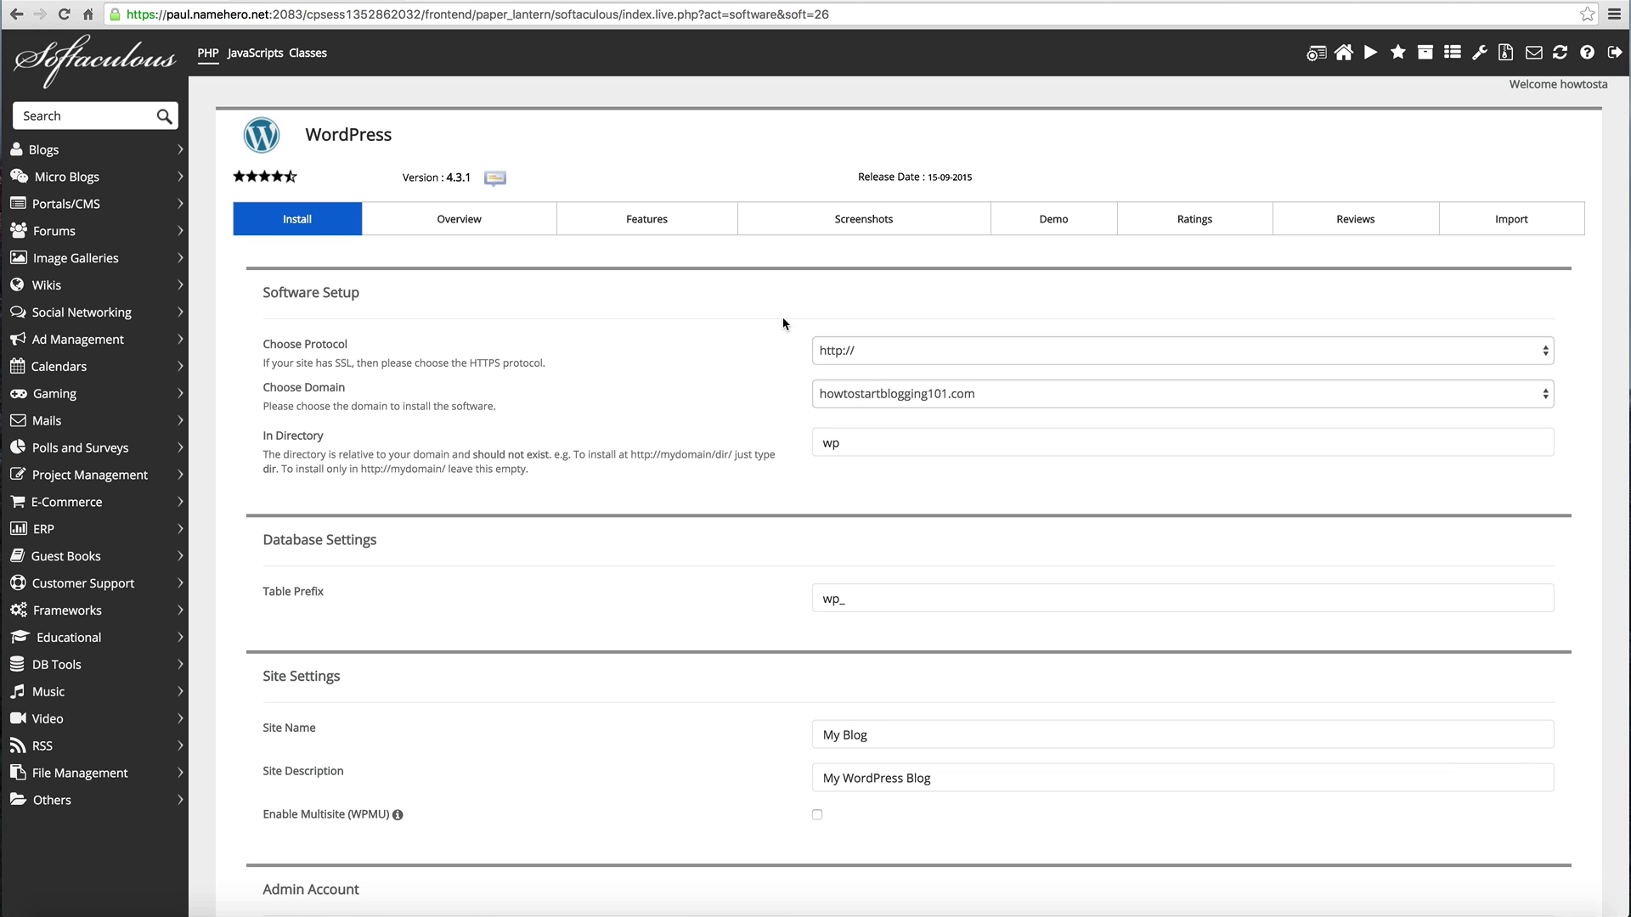
left_click(847, 349)
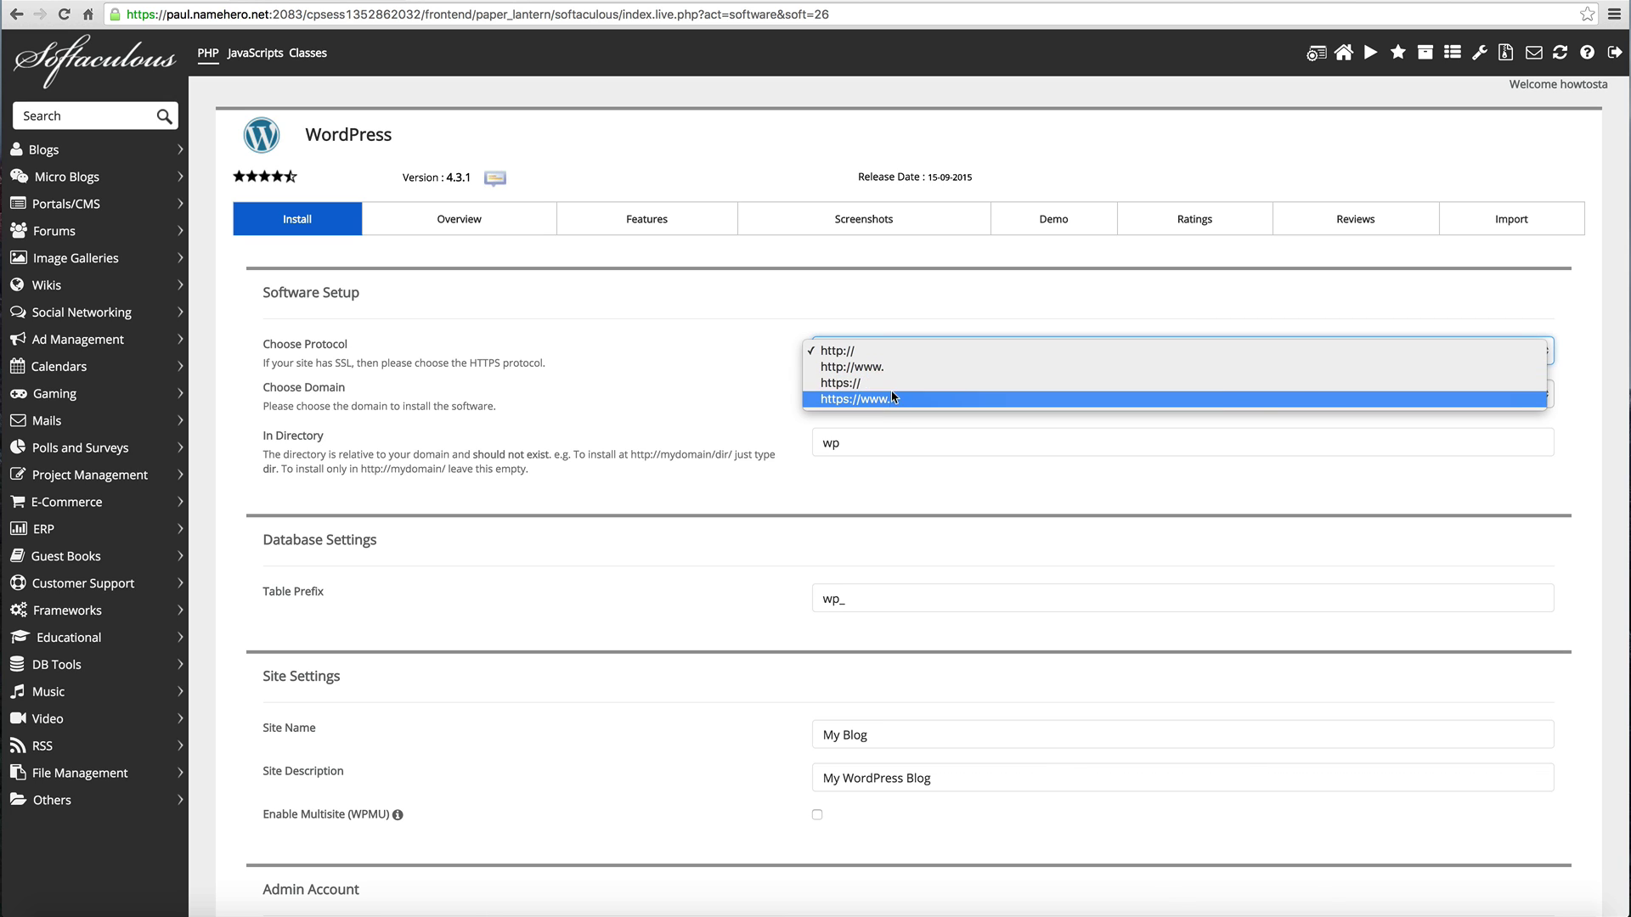
left_click(894, 369)
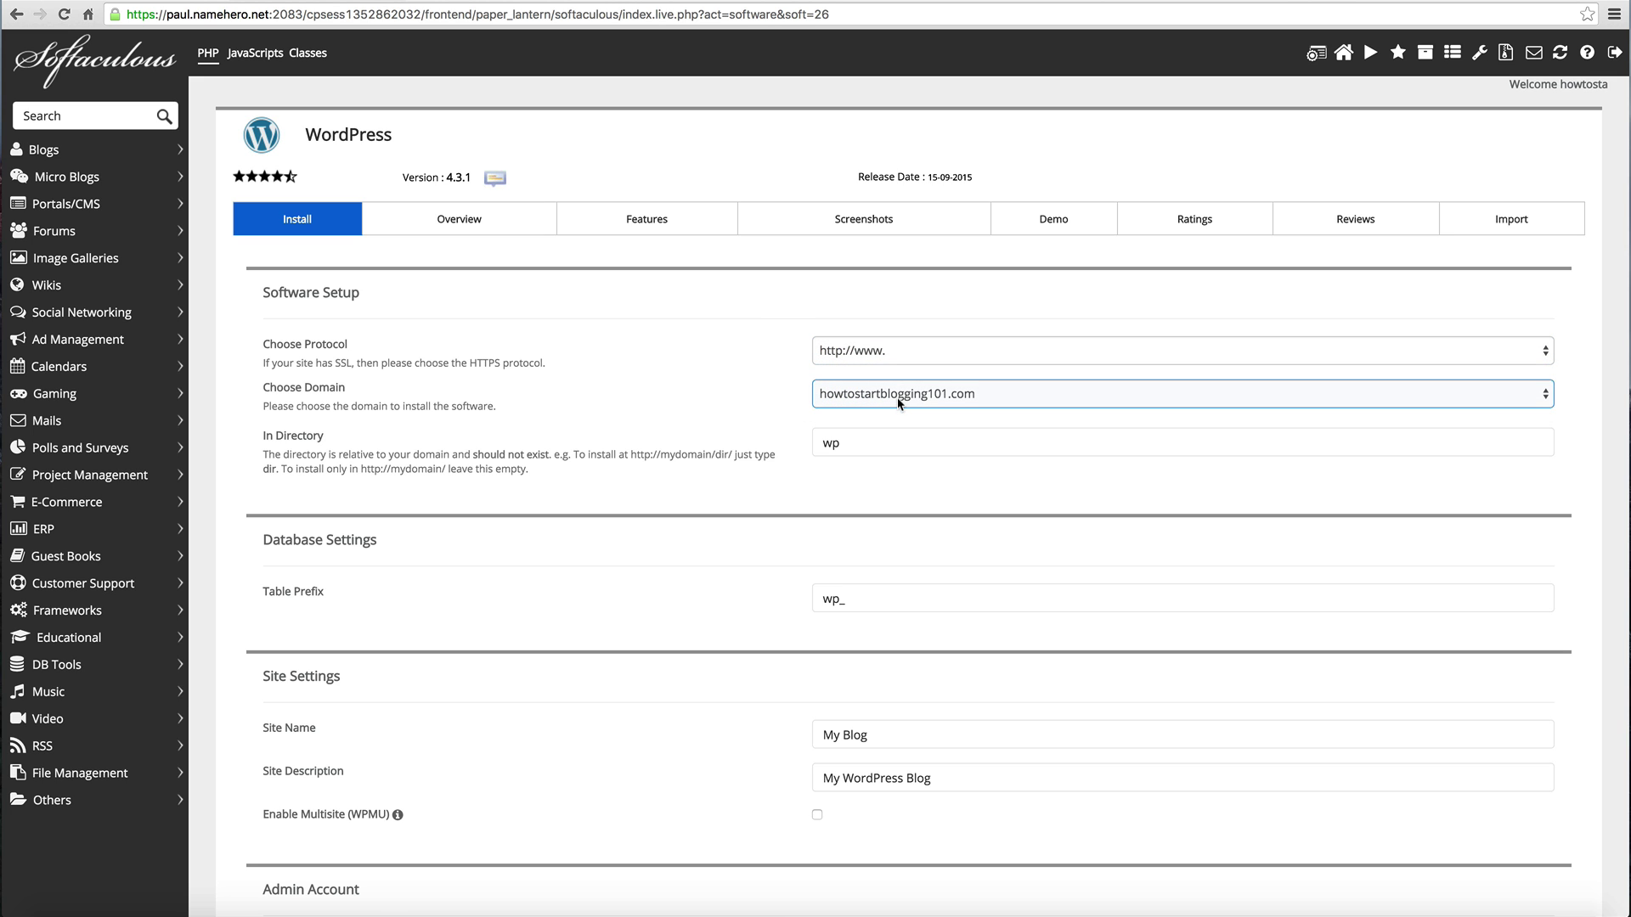
left_click(903, 393)
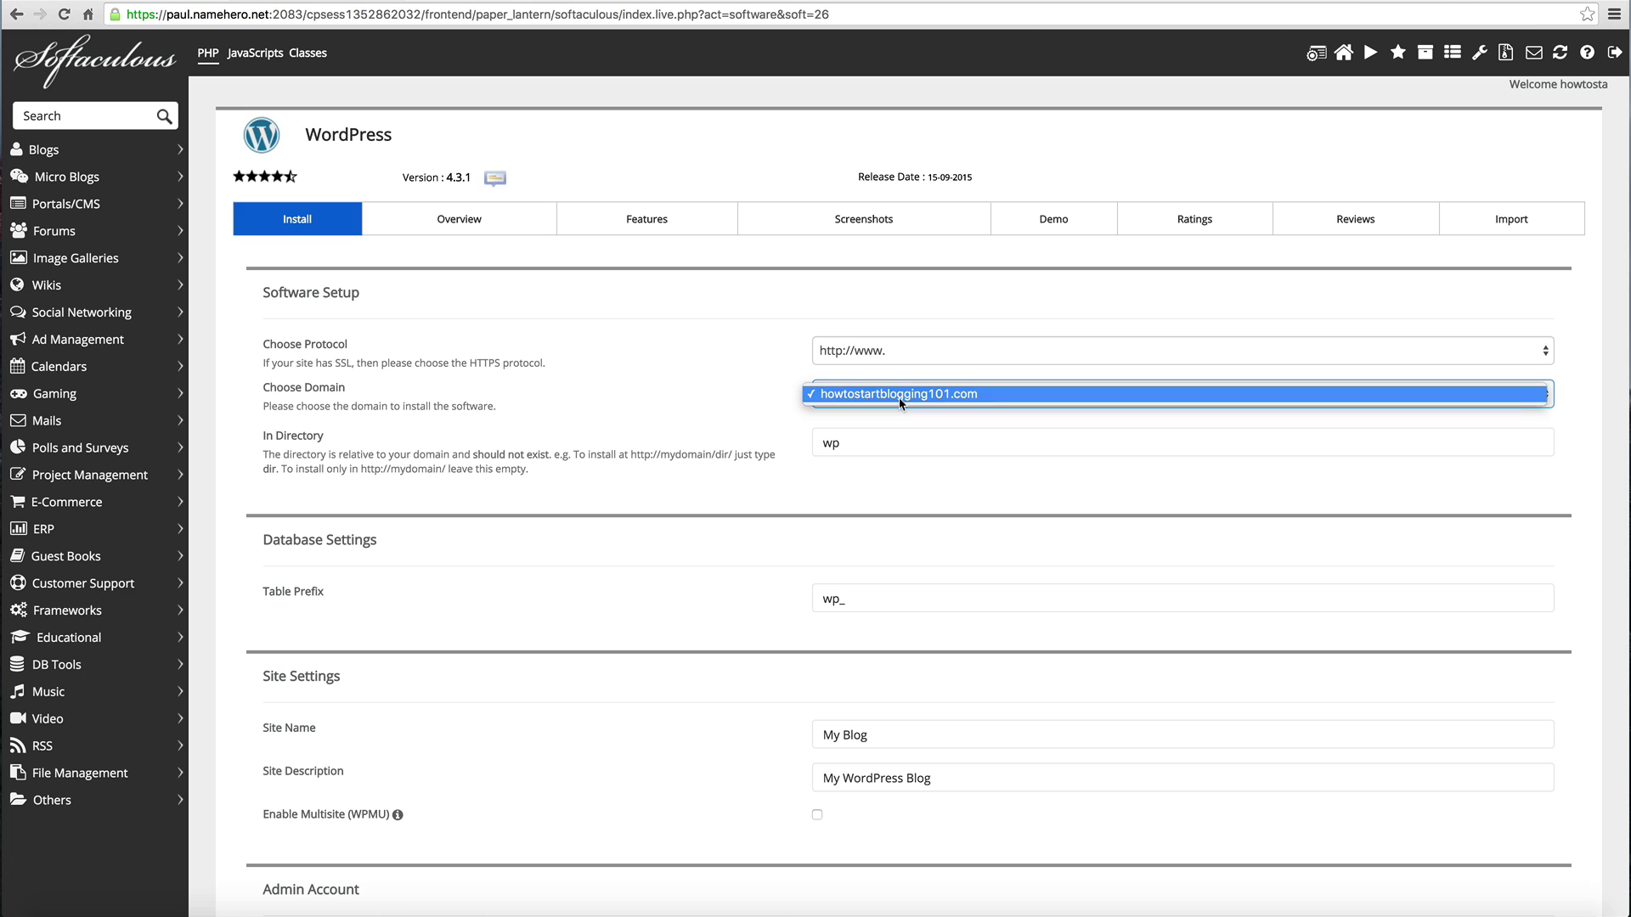
left_click(935, 397)
left_click(839, 443)
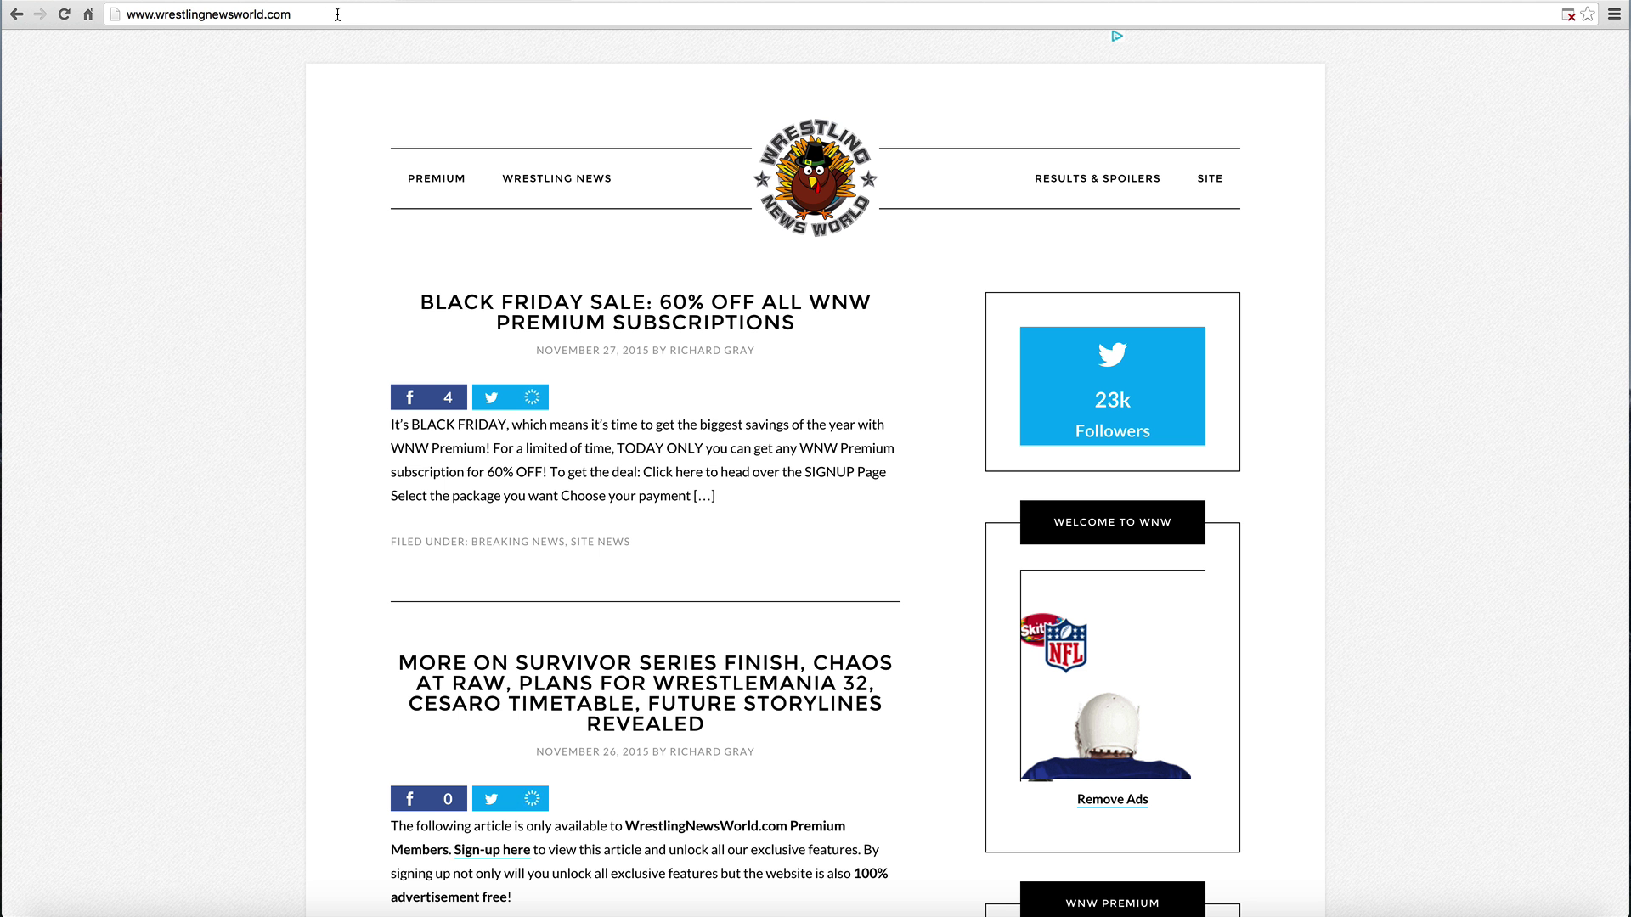
left_click(337, 17)
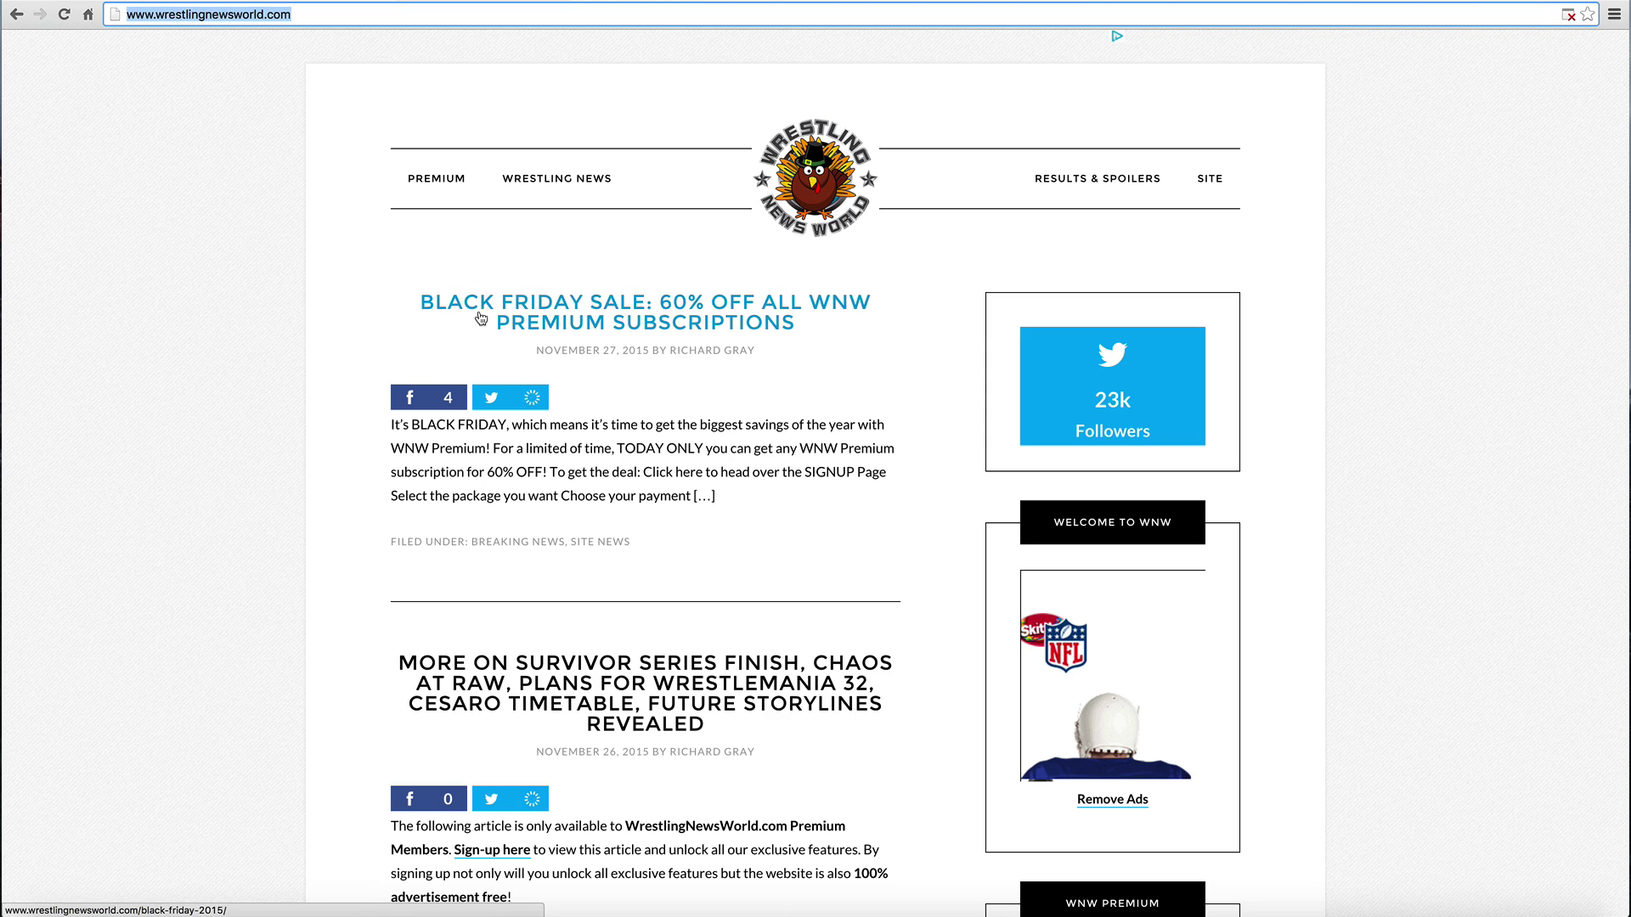
left_click(347, 15)
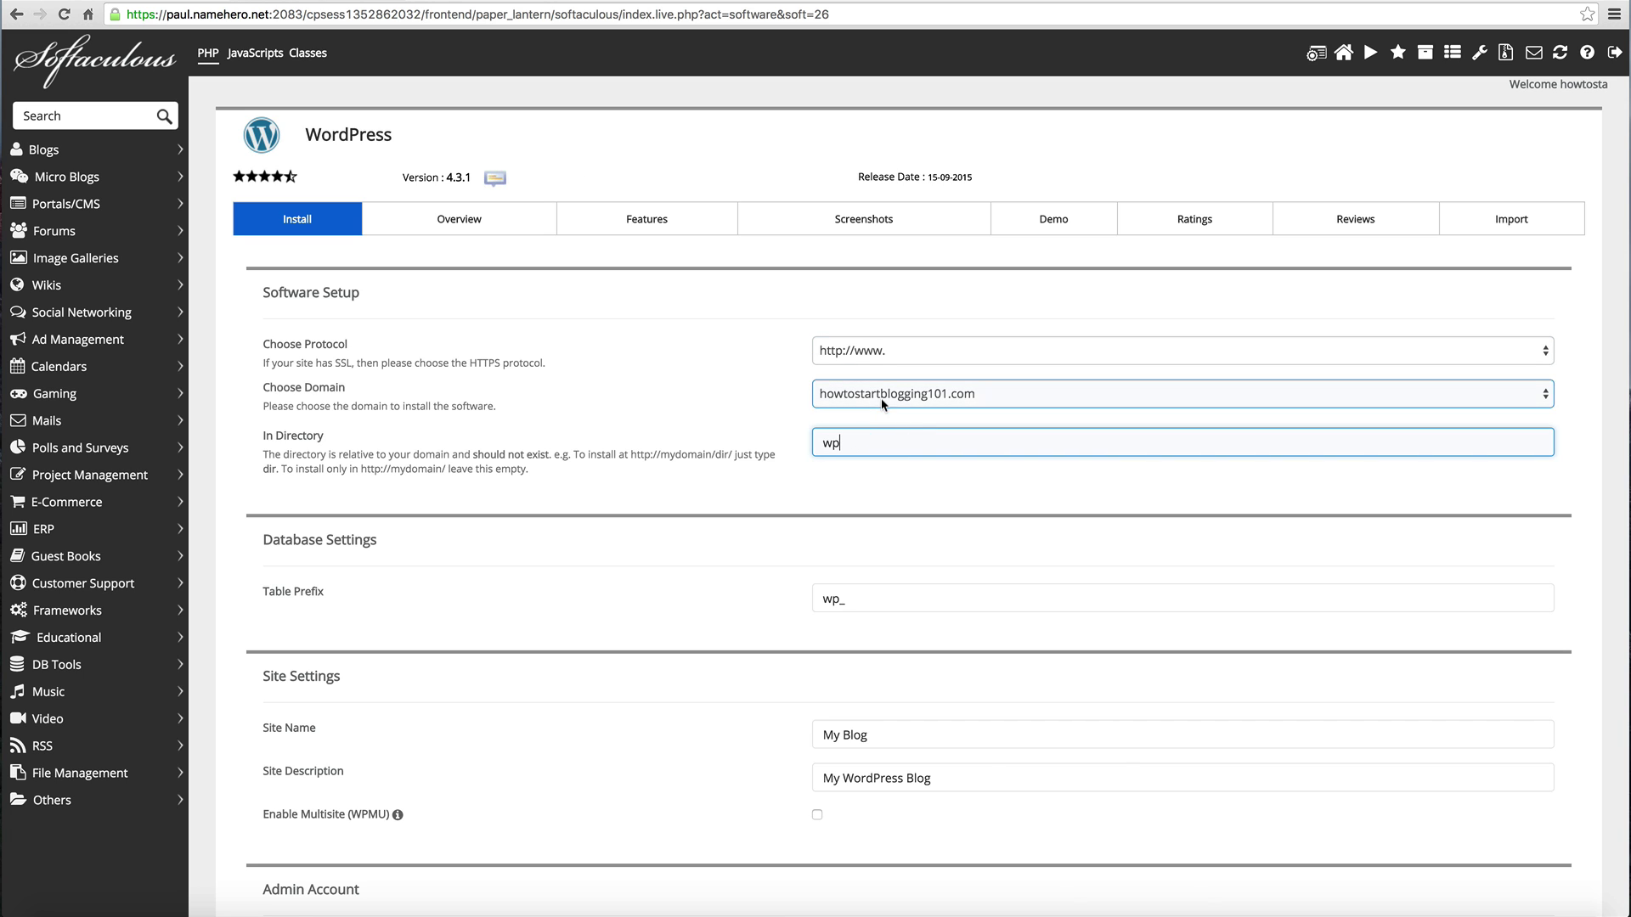
Step: Delete 'wp' from the In Directory field so WordPress installs at the domain root
left_click_drag(842, 451, 786, 437)
key("BackSpace")
left_click(850, 487)
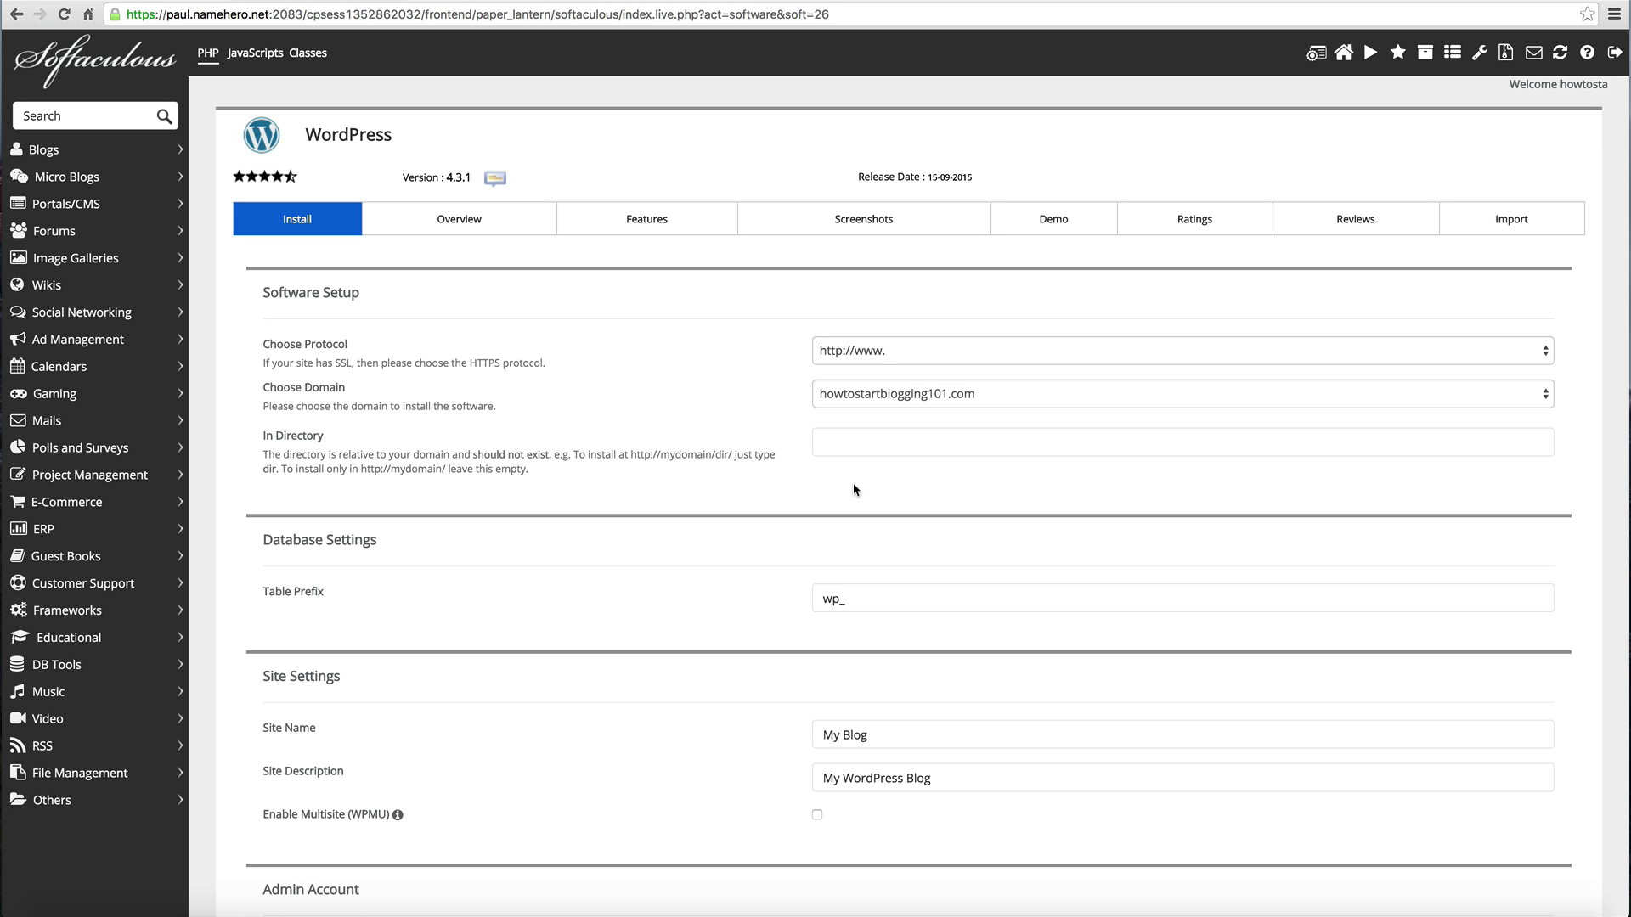
scroll(853, 486, "down", 3)
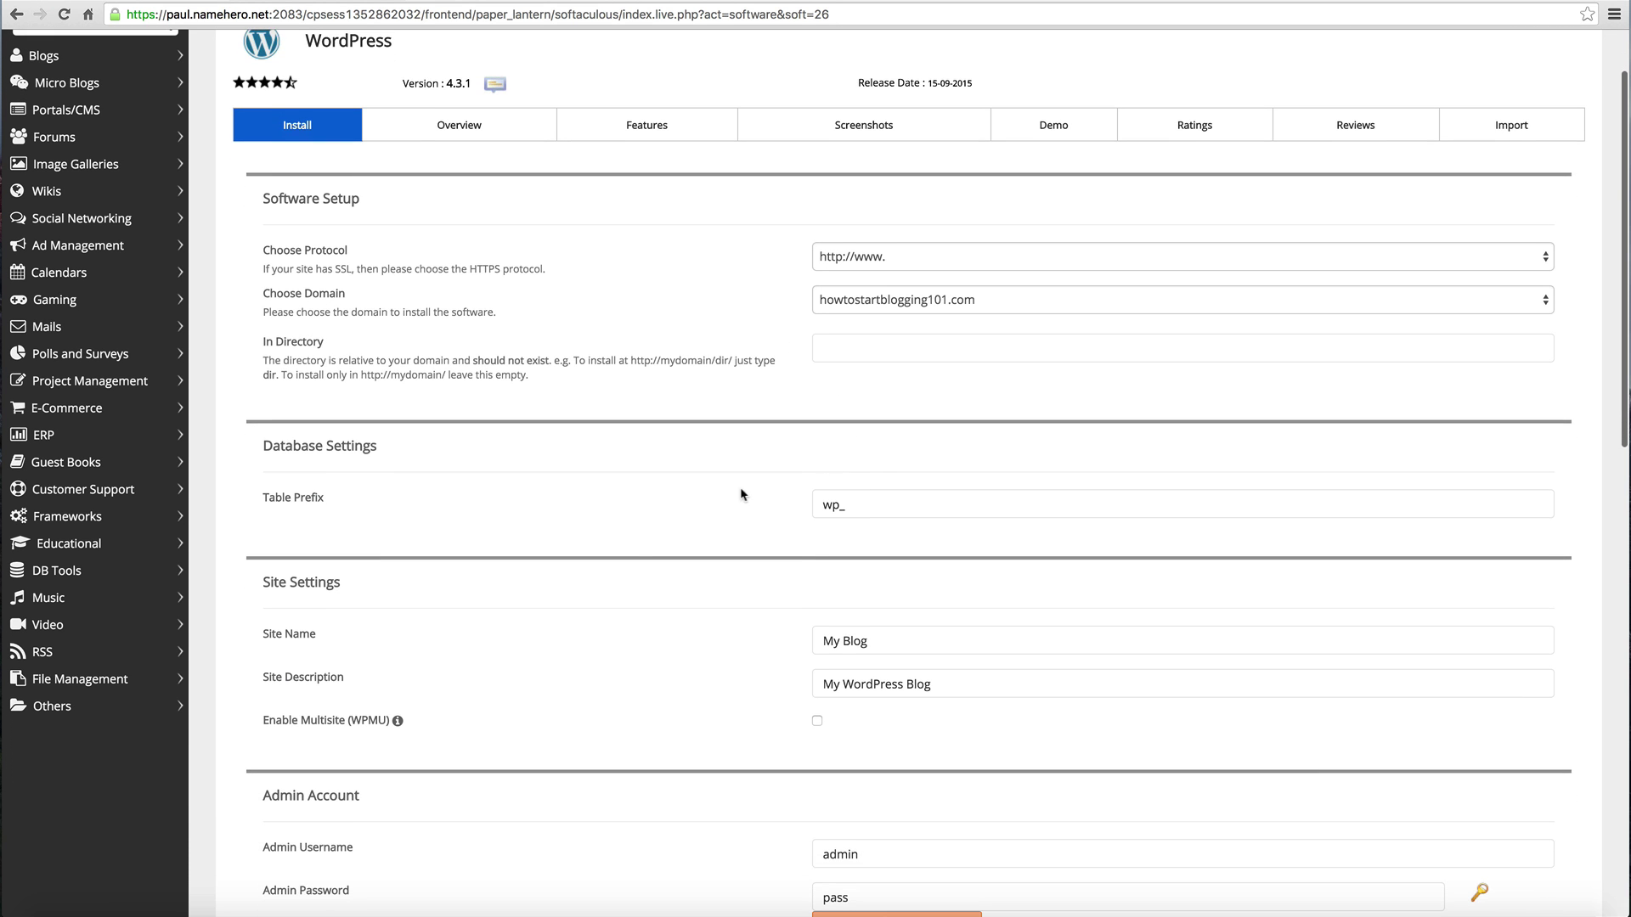
scroll(634, 536, "down", 2)
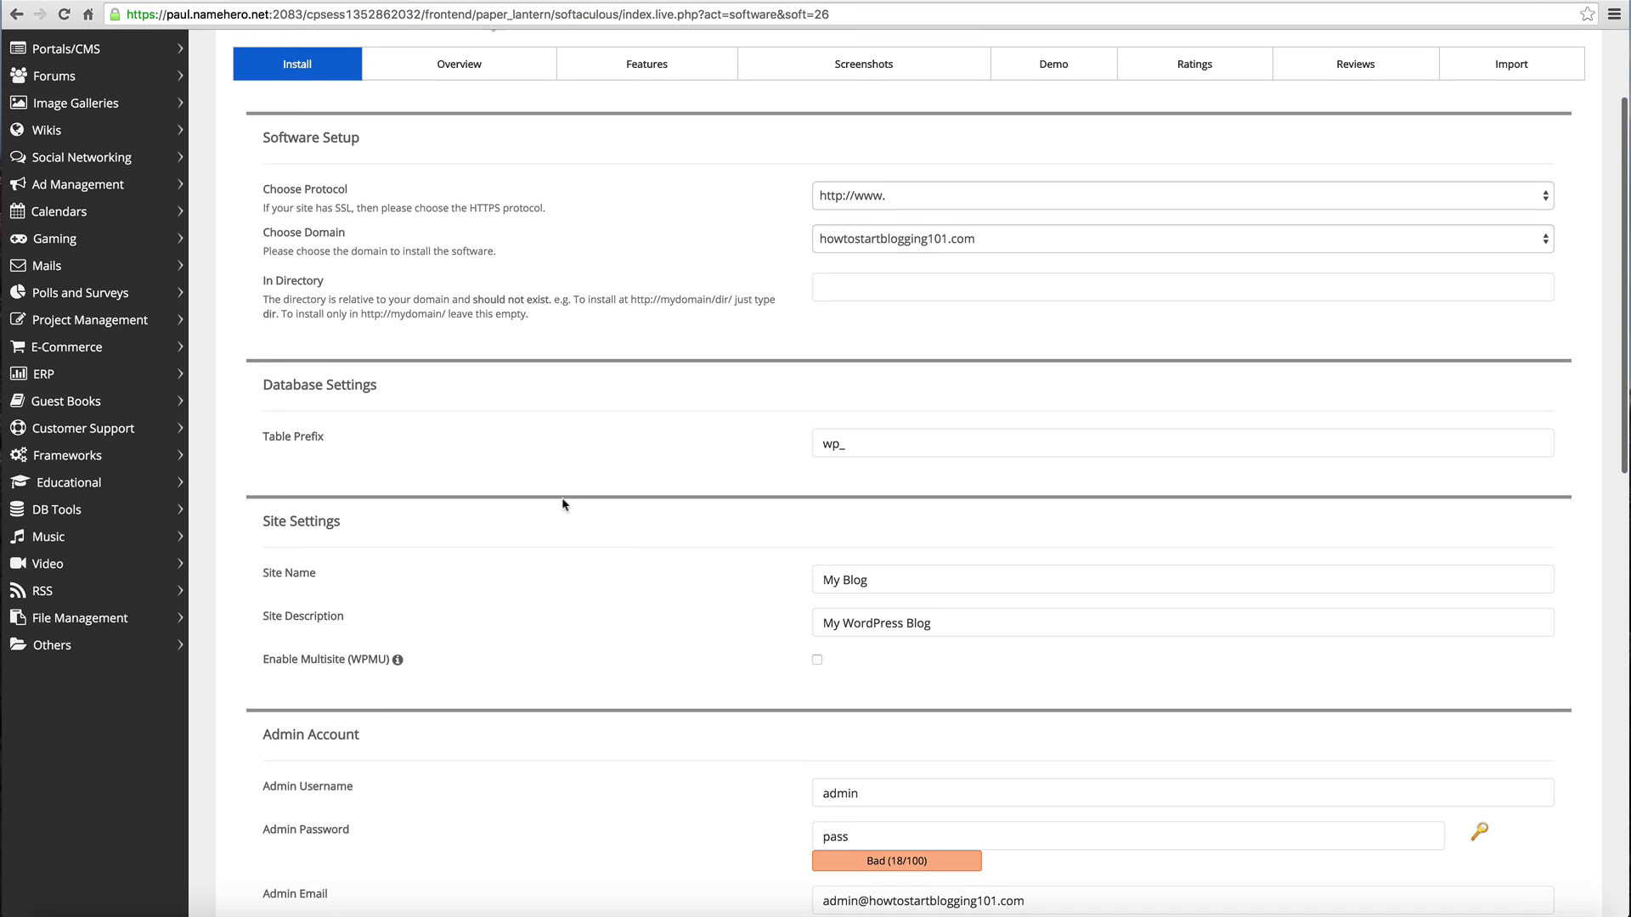
left_click(323, 440)
scroll(990, 442, "down", 3)
left_click(888, 451)
Step: Set Site Name 'How To Start Blogging' and description 'Complete Information On How To Start A Blog'
left_click(886, 461)
key("super+a")
type("How To St")
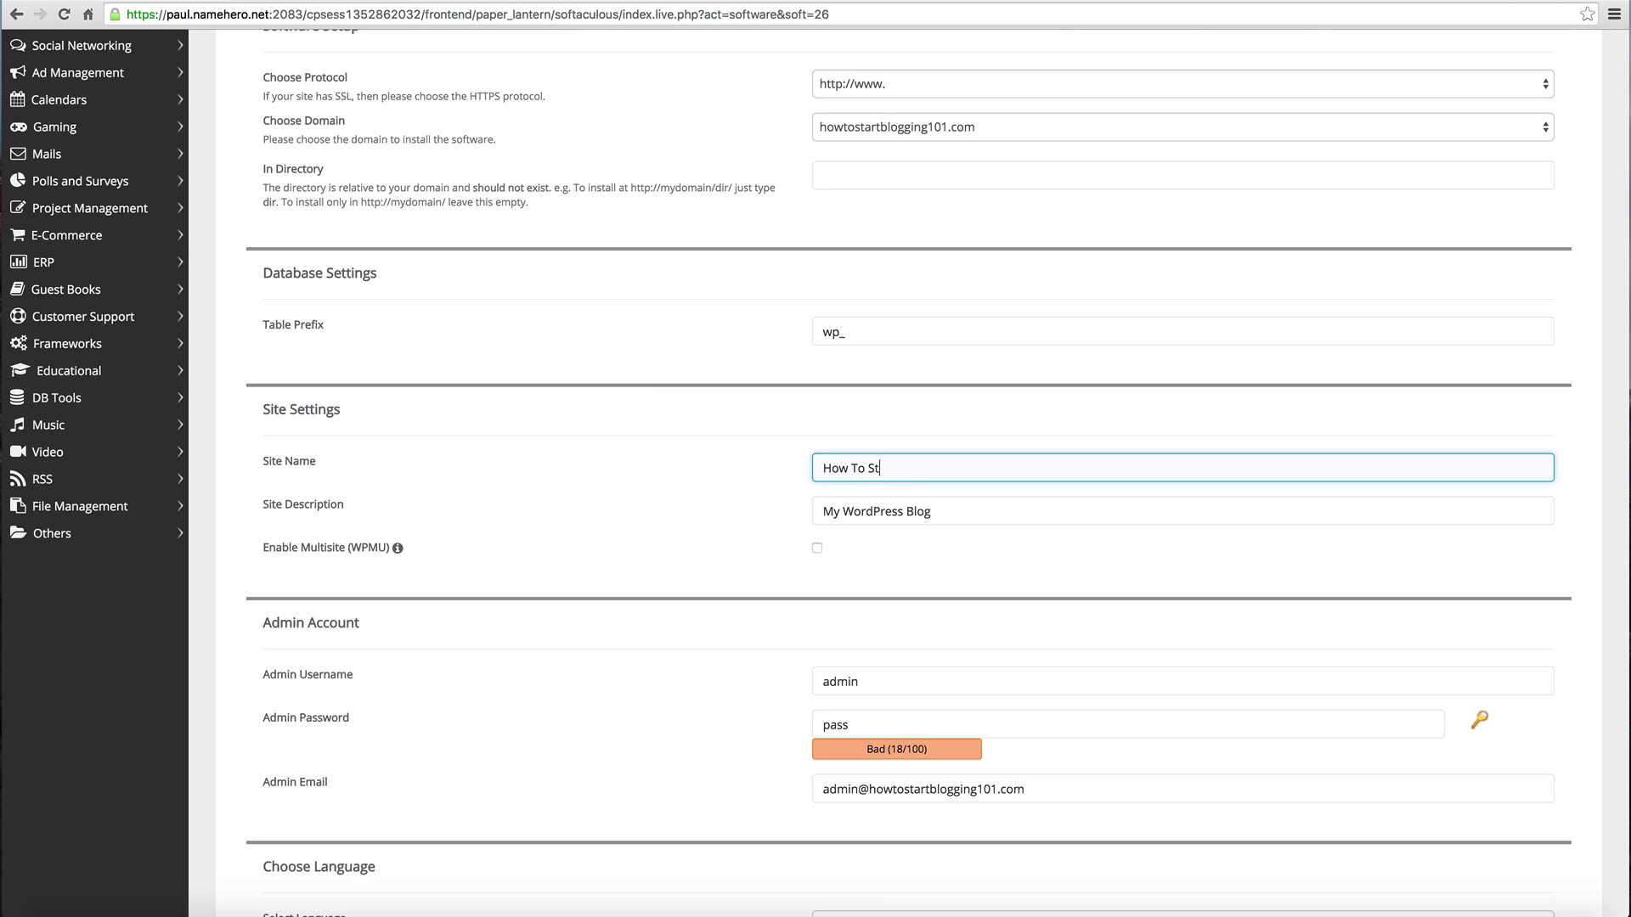
type("art Blogging")
key("Tab")
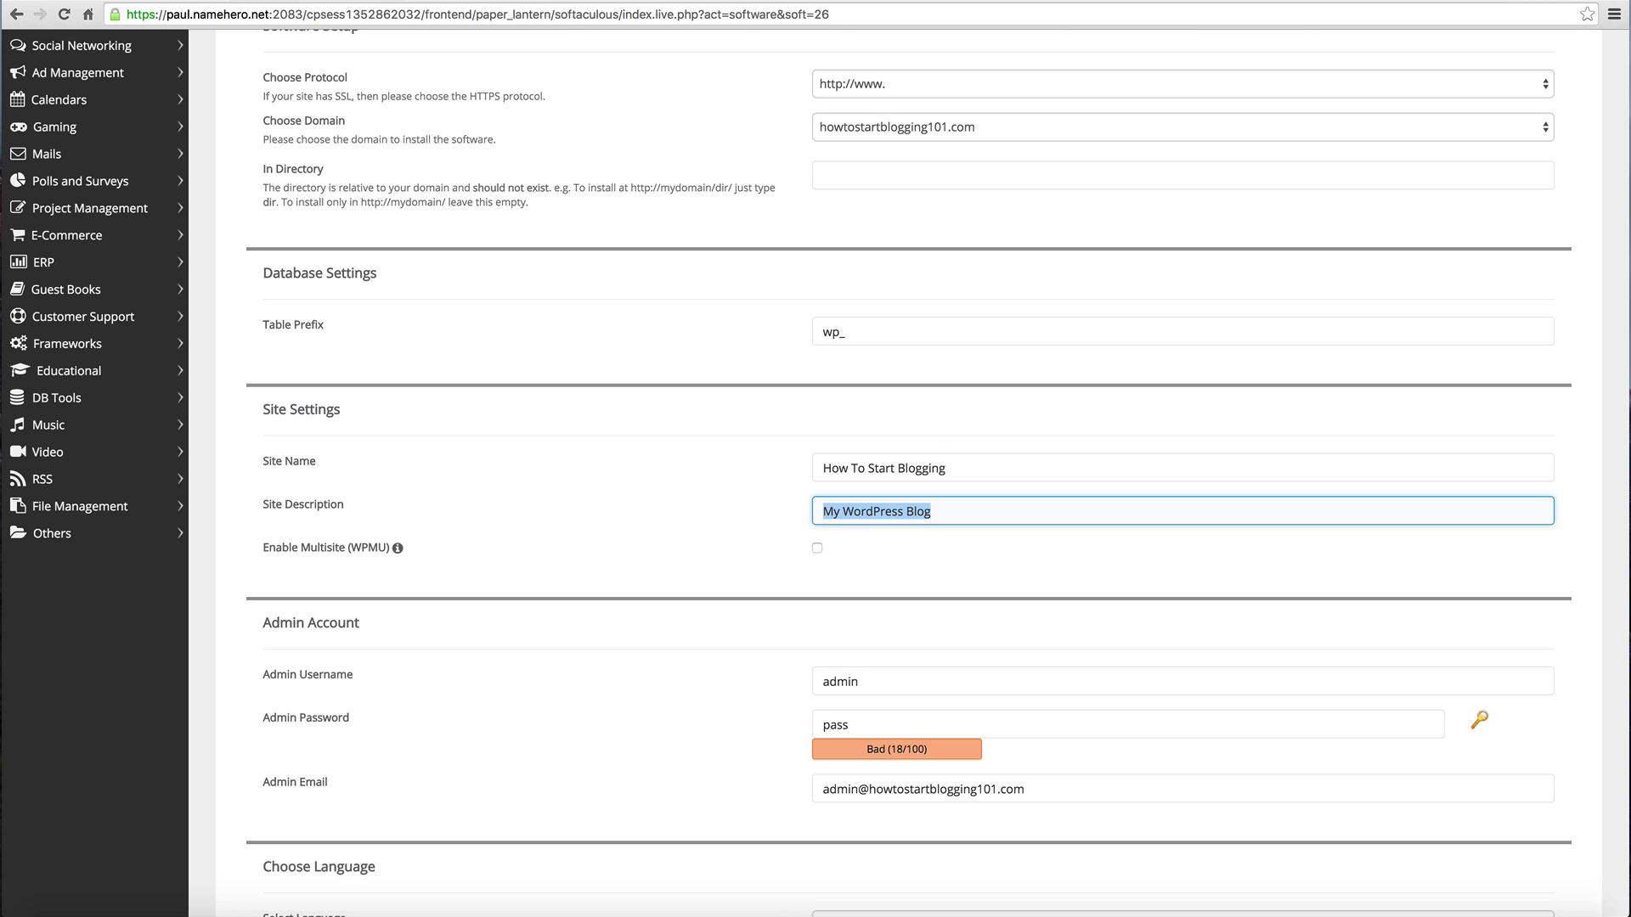
type("Compet")
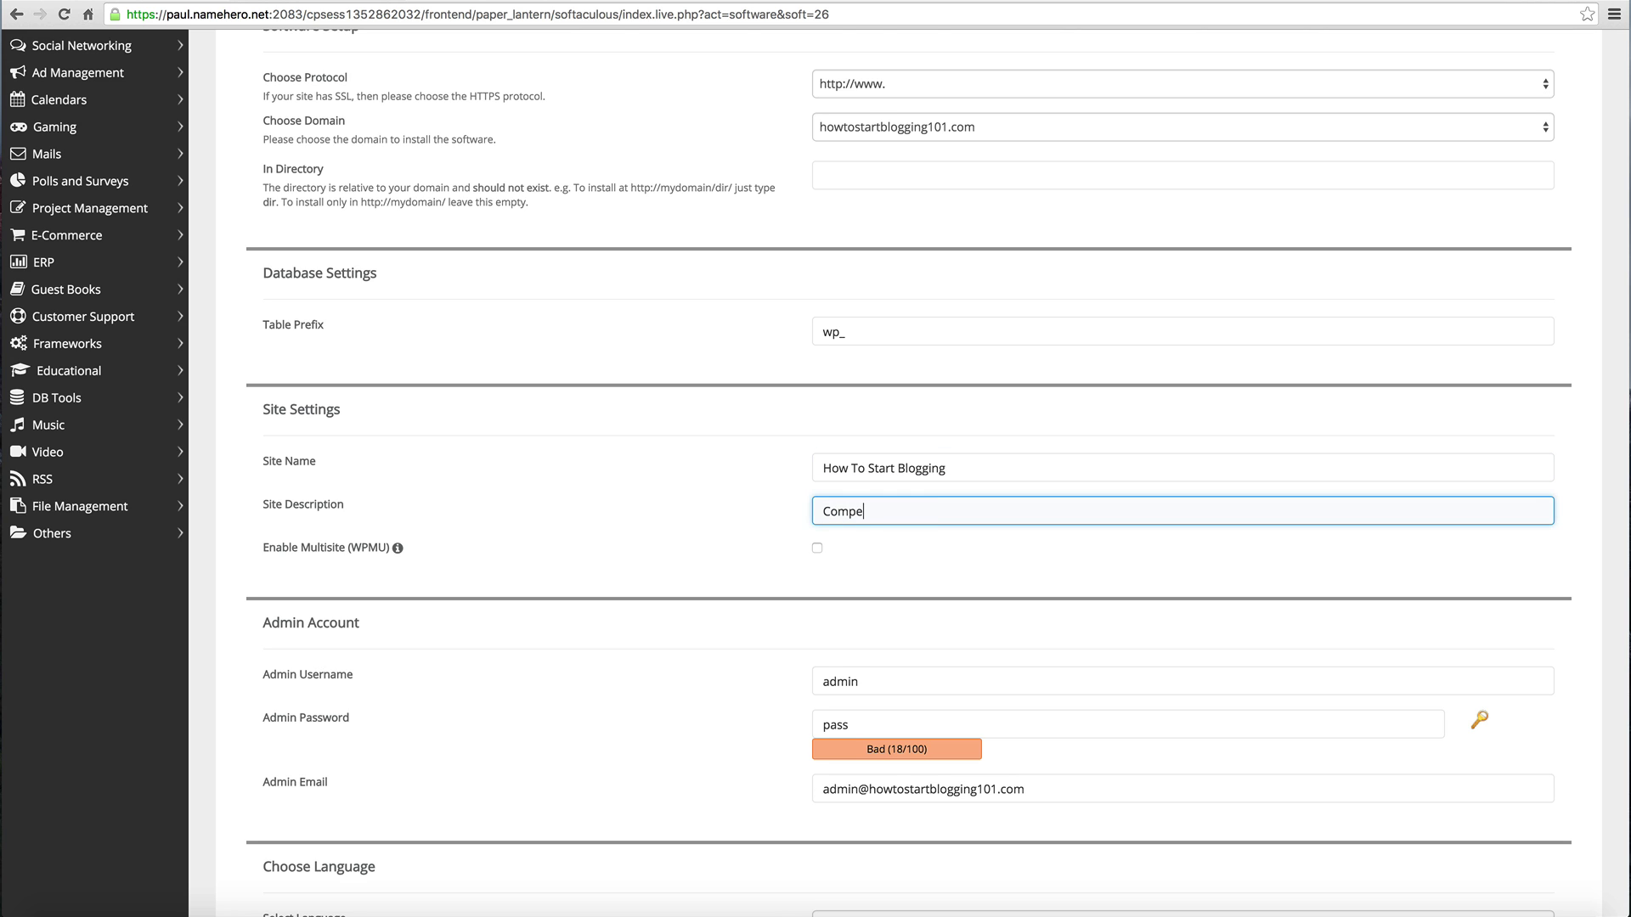
key("BackSpace")
key("BackSpace")
key("BackSpace")
type("plete Information On How To Start A Blog")
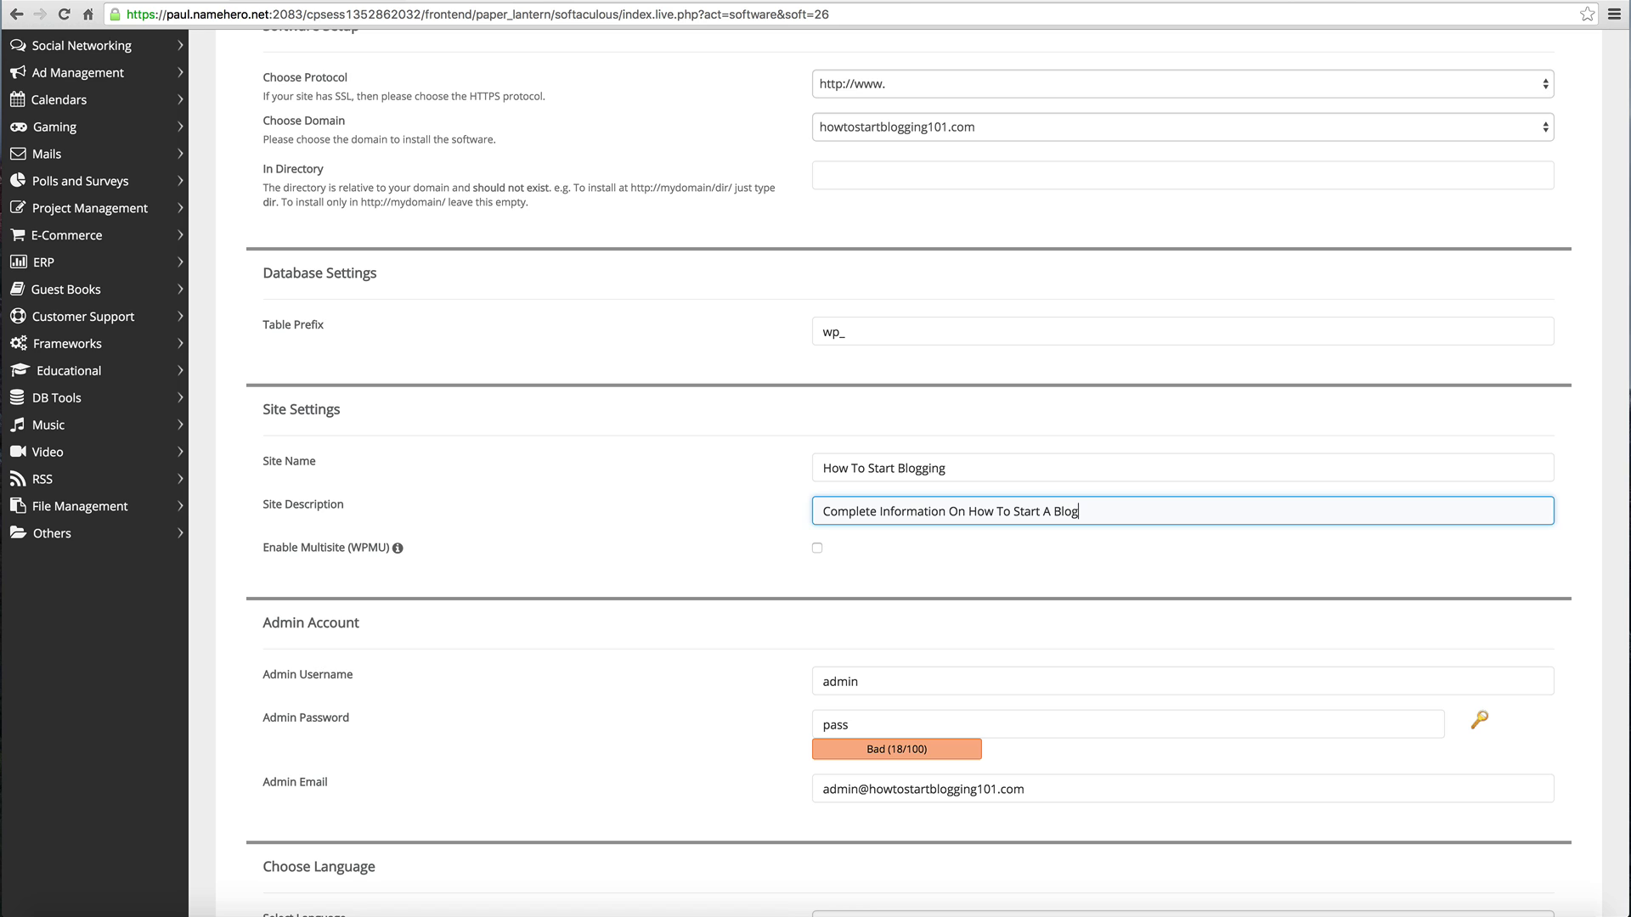
left_click(593, 528)
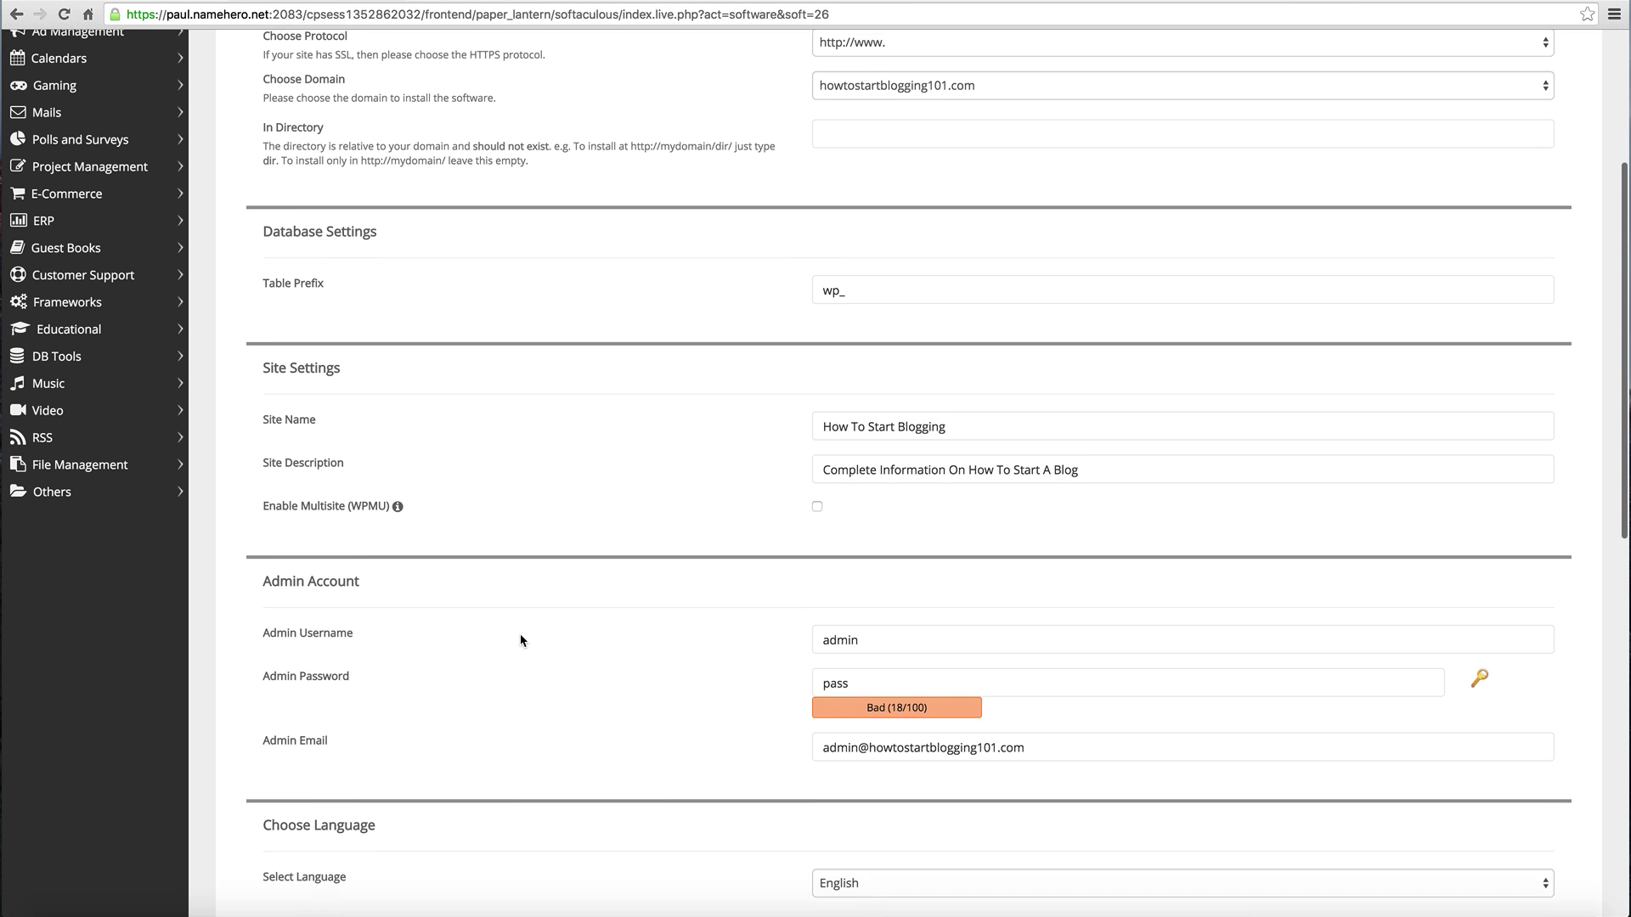
scroll(520, 634, "down", 1)
mouse_move(399, 510)
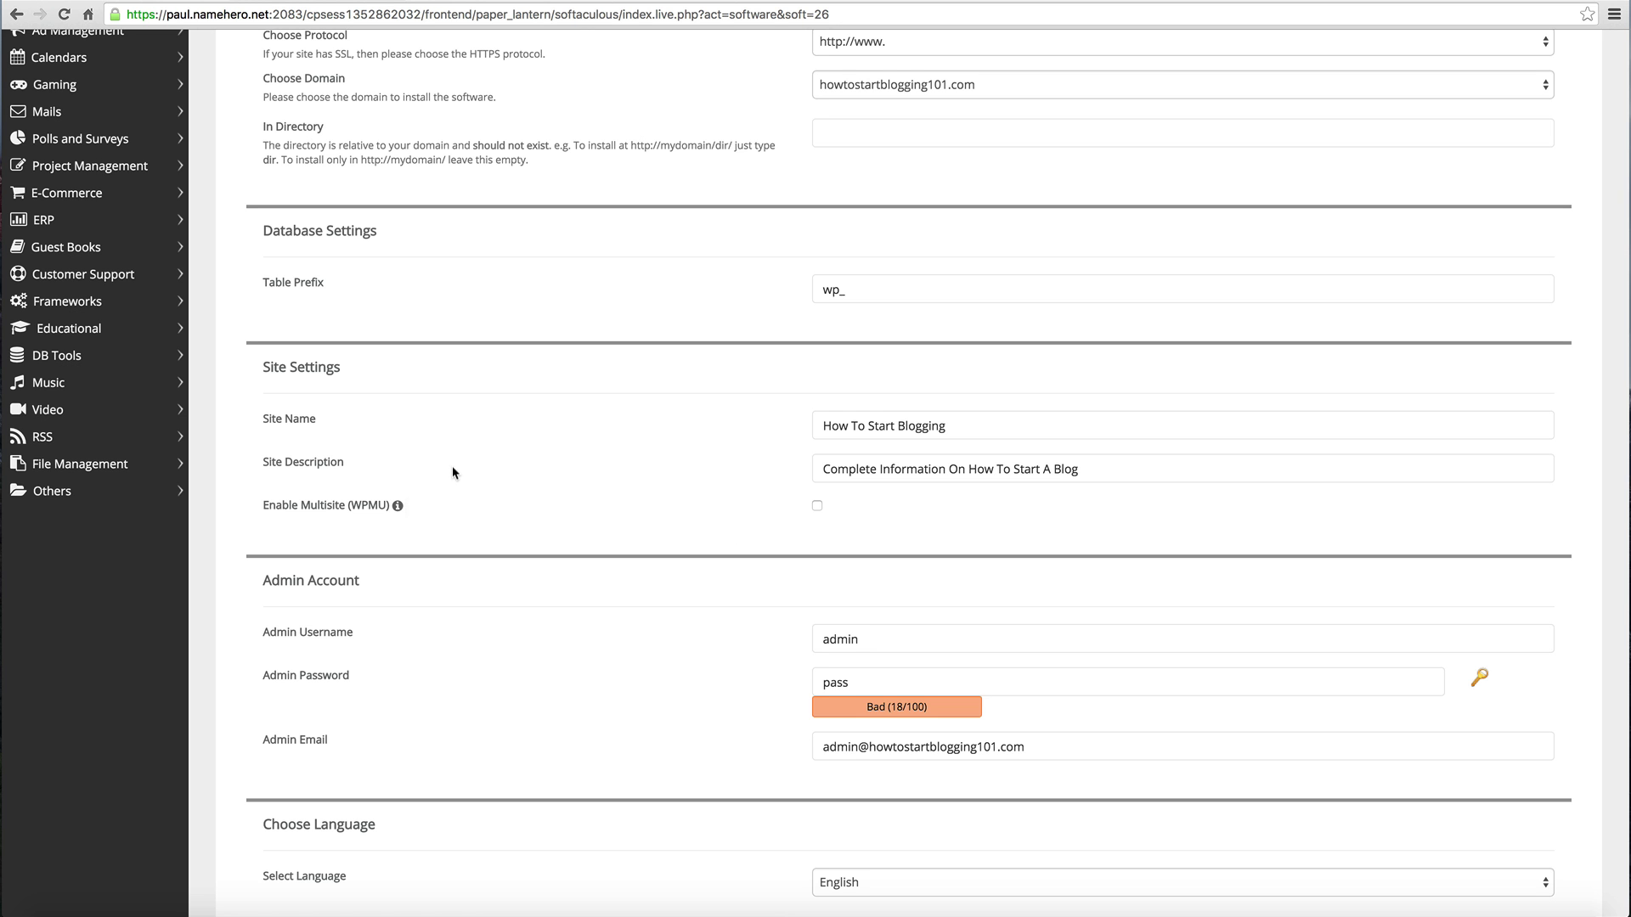
scroll(839, 532, "down", 2)
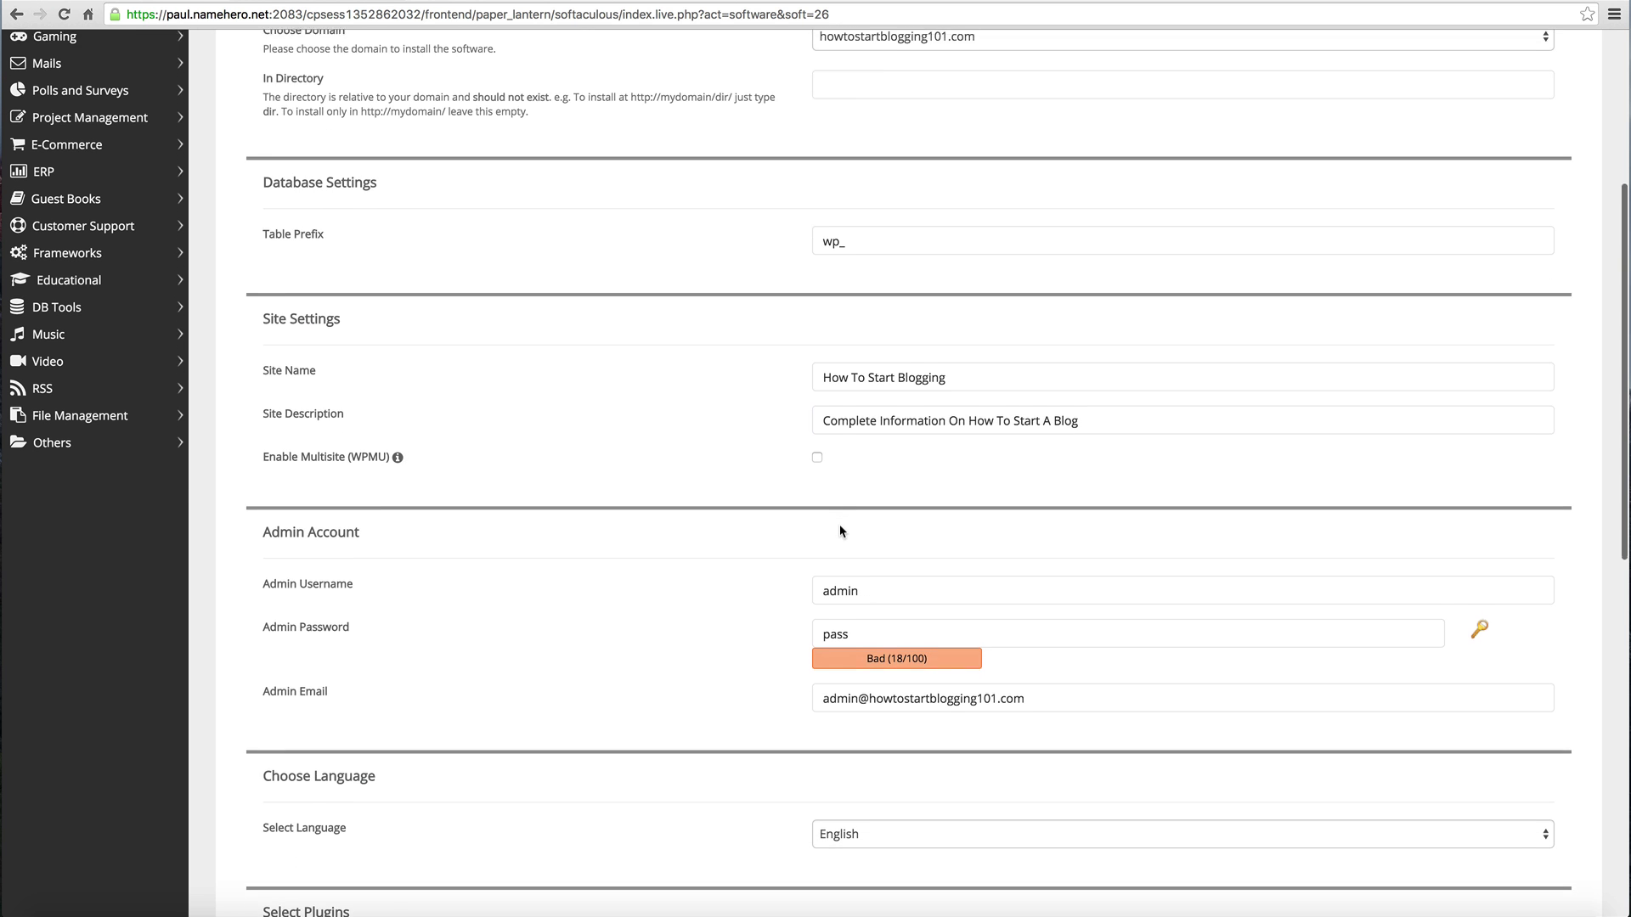
Step: Replace the default admin username with 'howto' and generate a strong random admin password
scroll(840, 532, "down", 1)
left_click(839, 529)
left_click(1188, 551)
left_click(1037, 524)
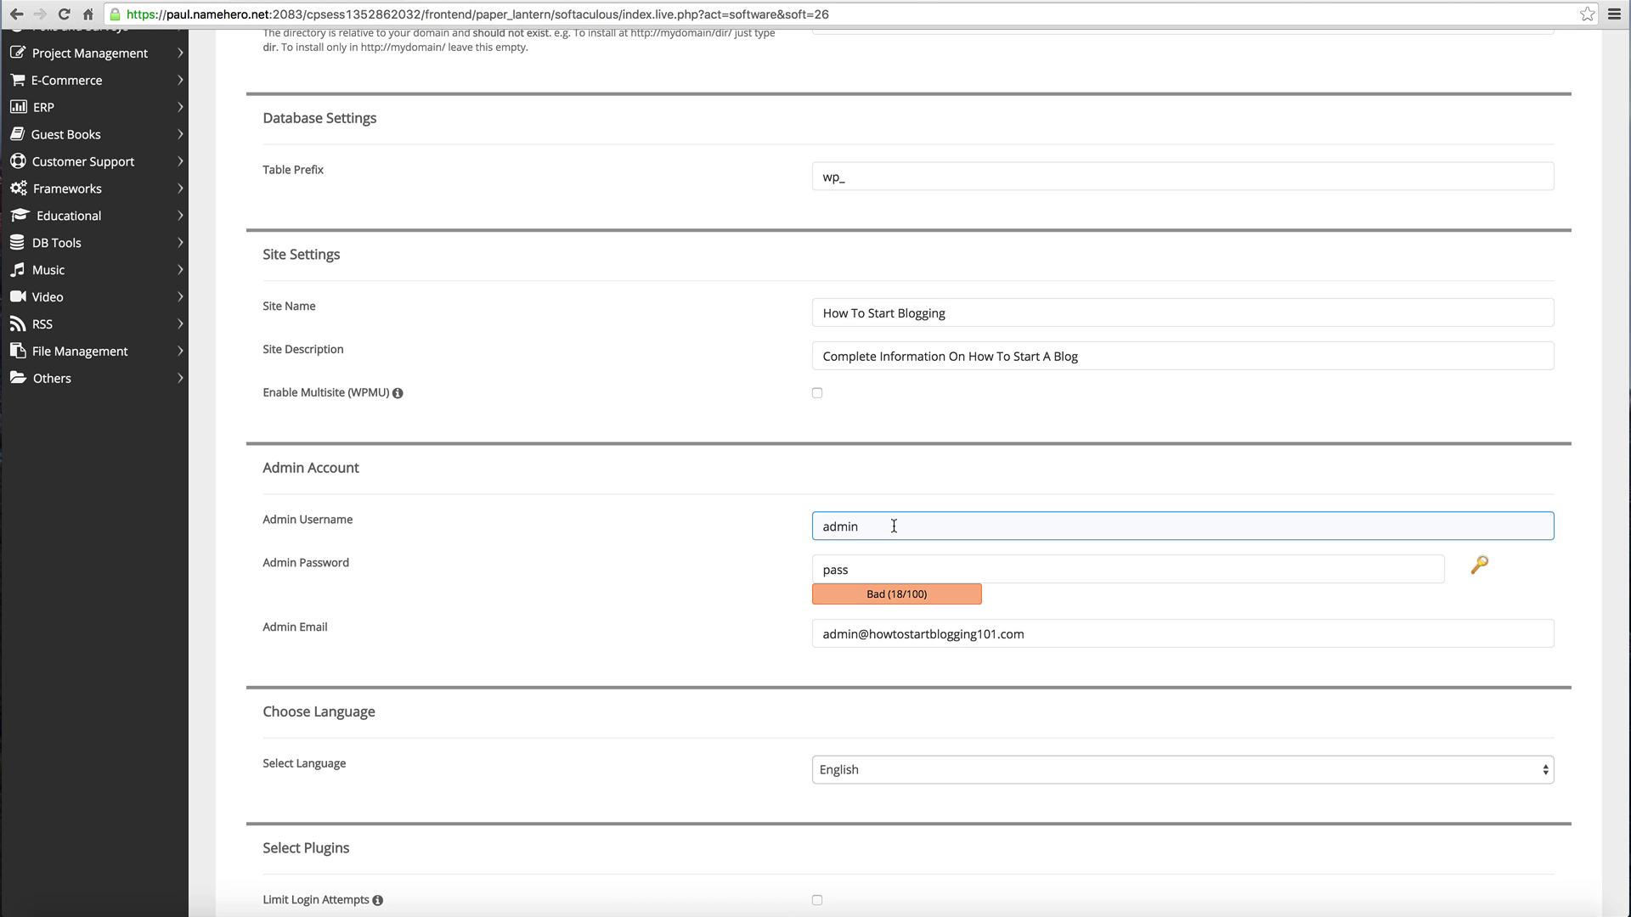
key("super+a")
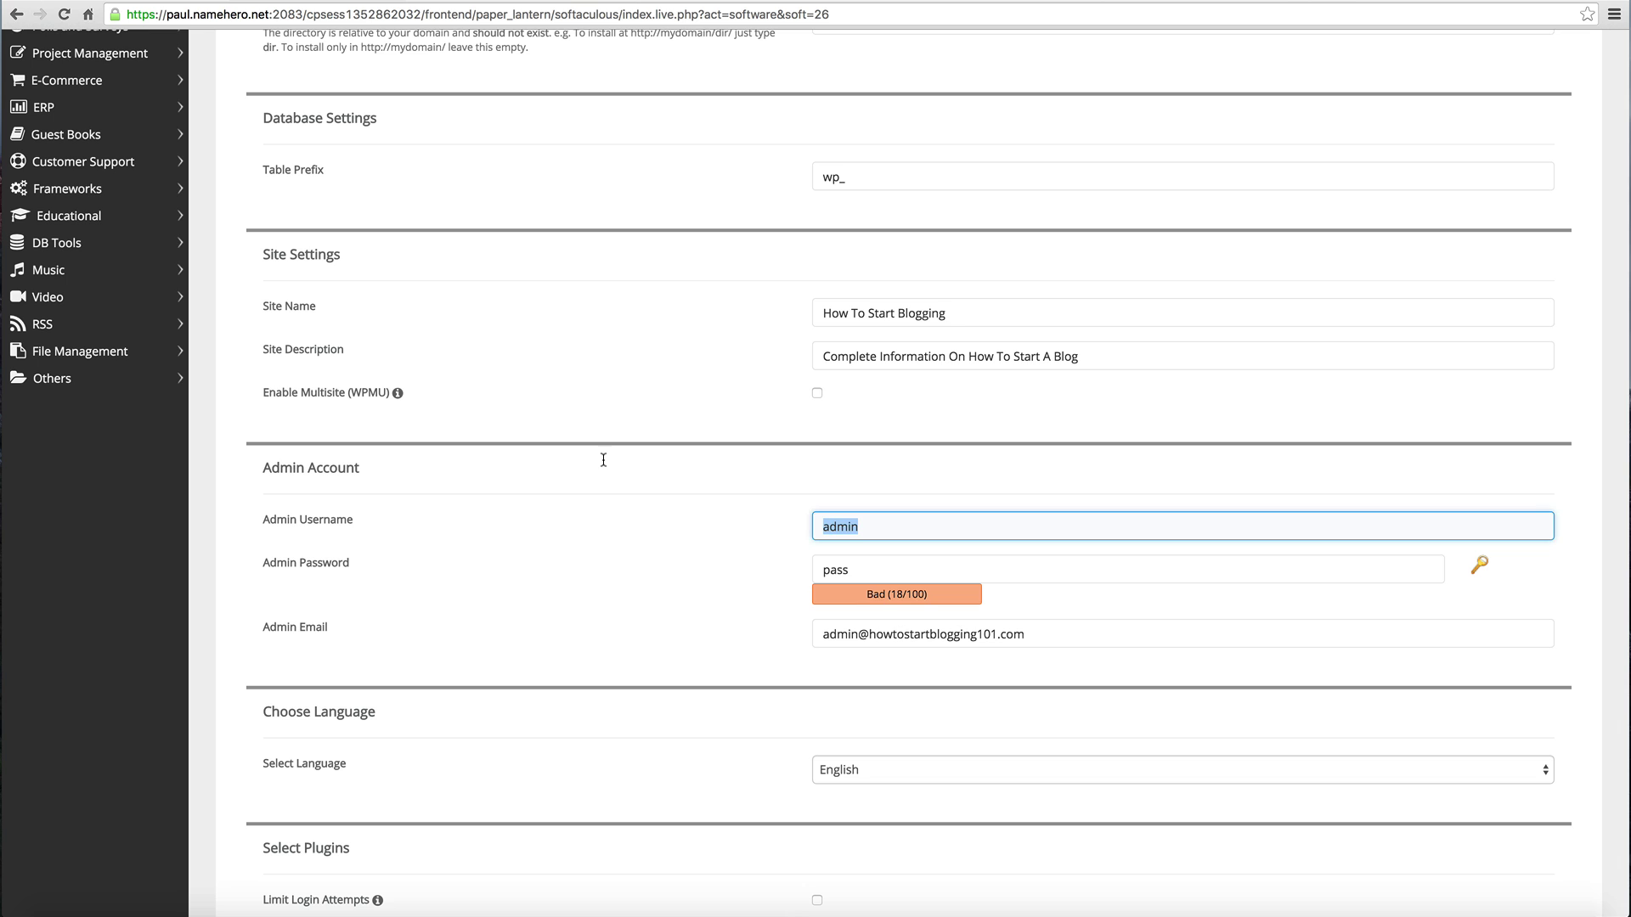
type("howto")
left_click(1480, 565)
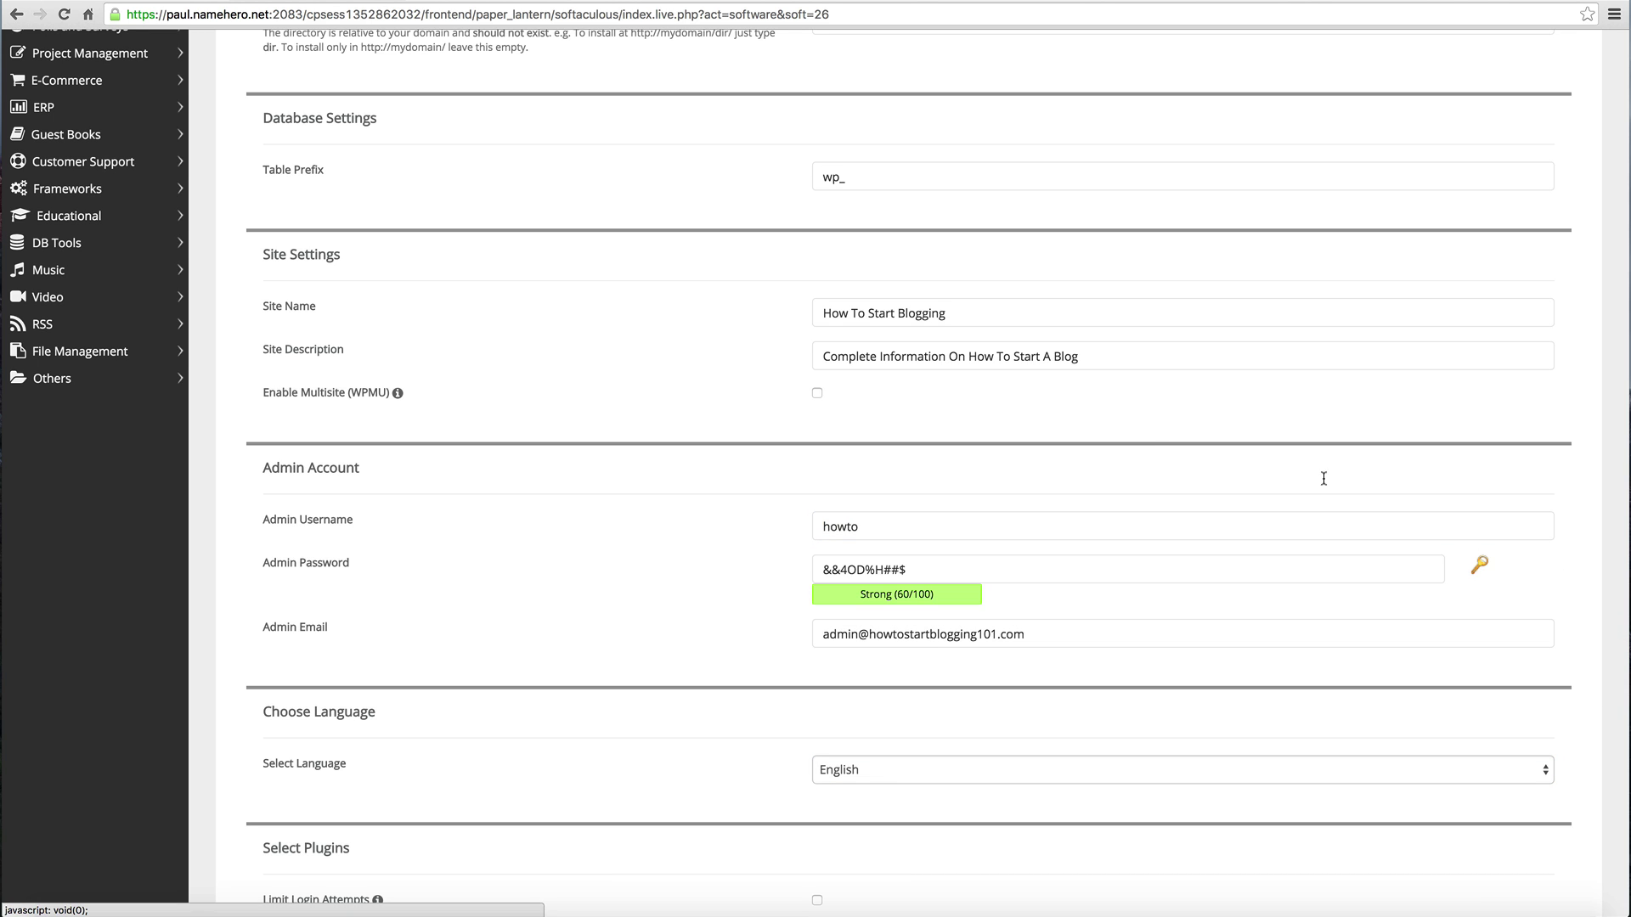
triple_click(932, 570)
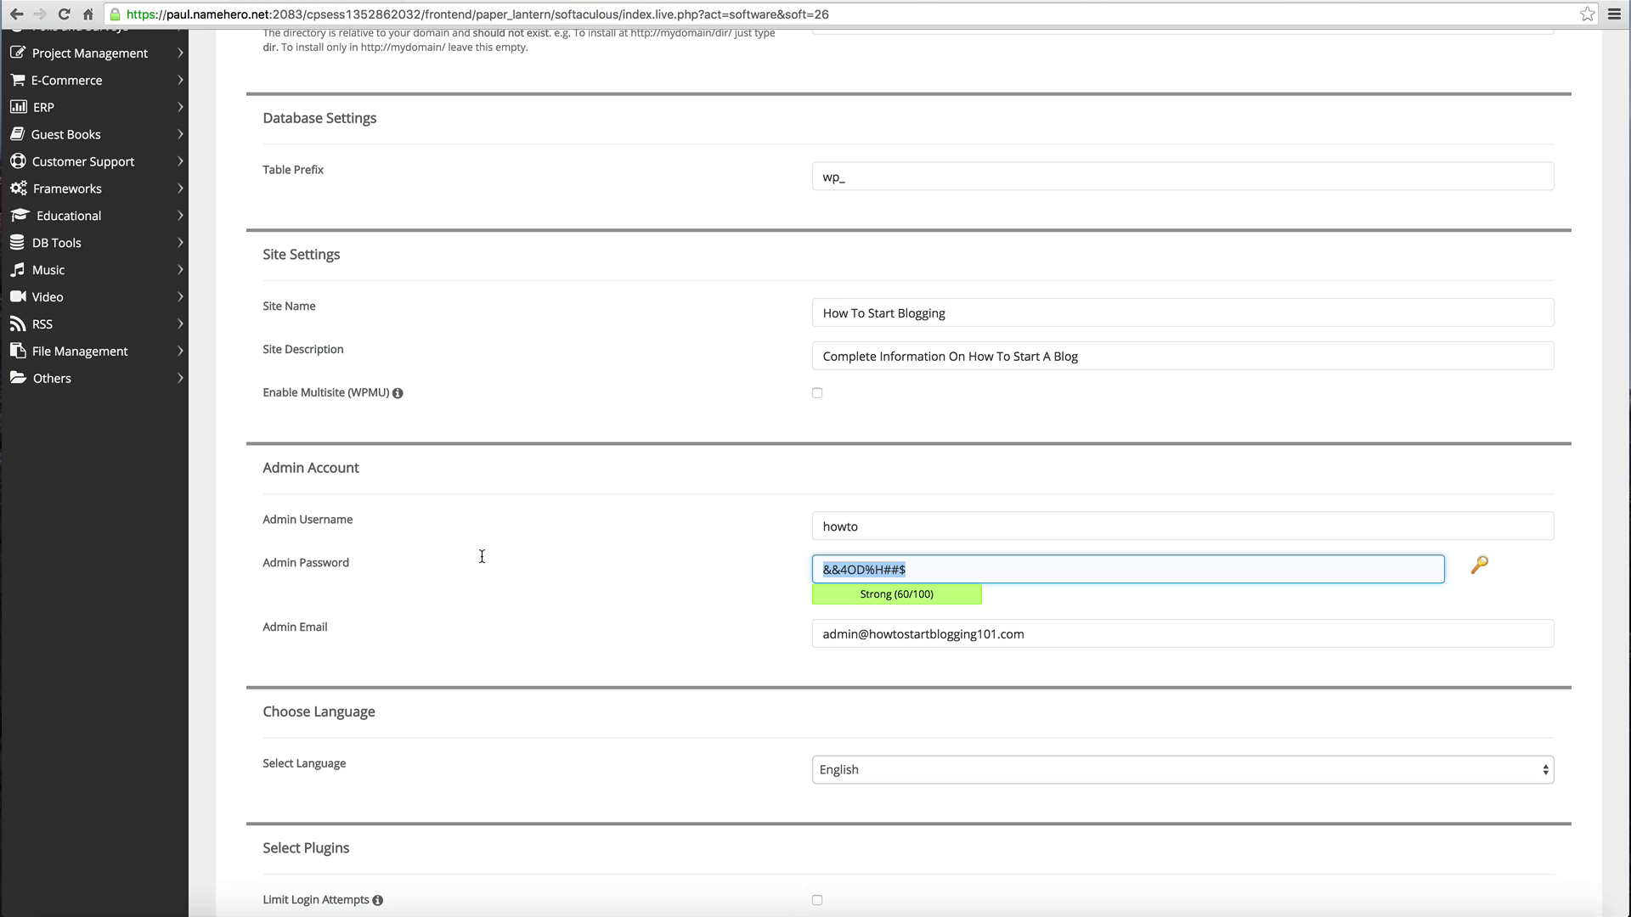
Step: Keep the admin e-mail, leave English as the language, and enable Limit Login Attempts
left_click(857, 635)
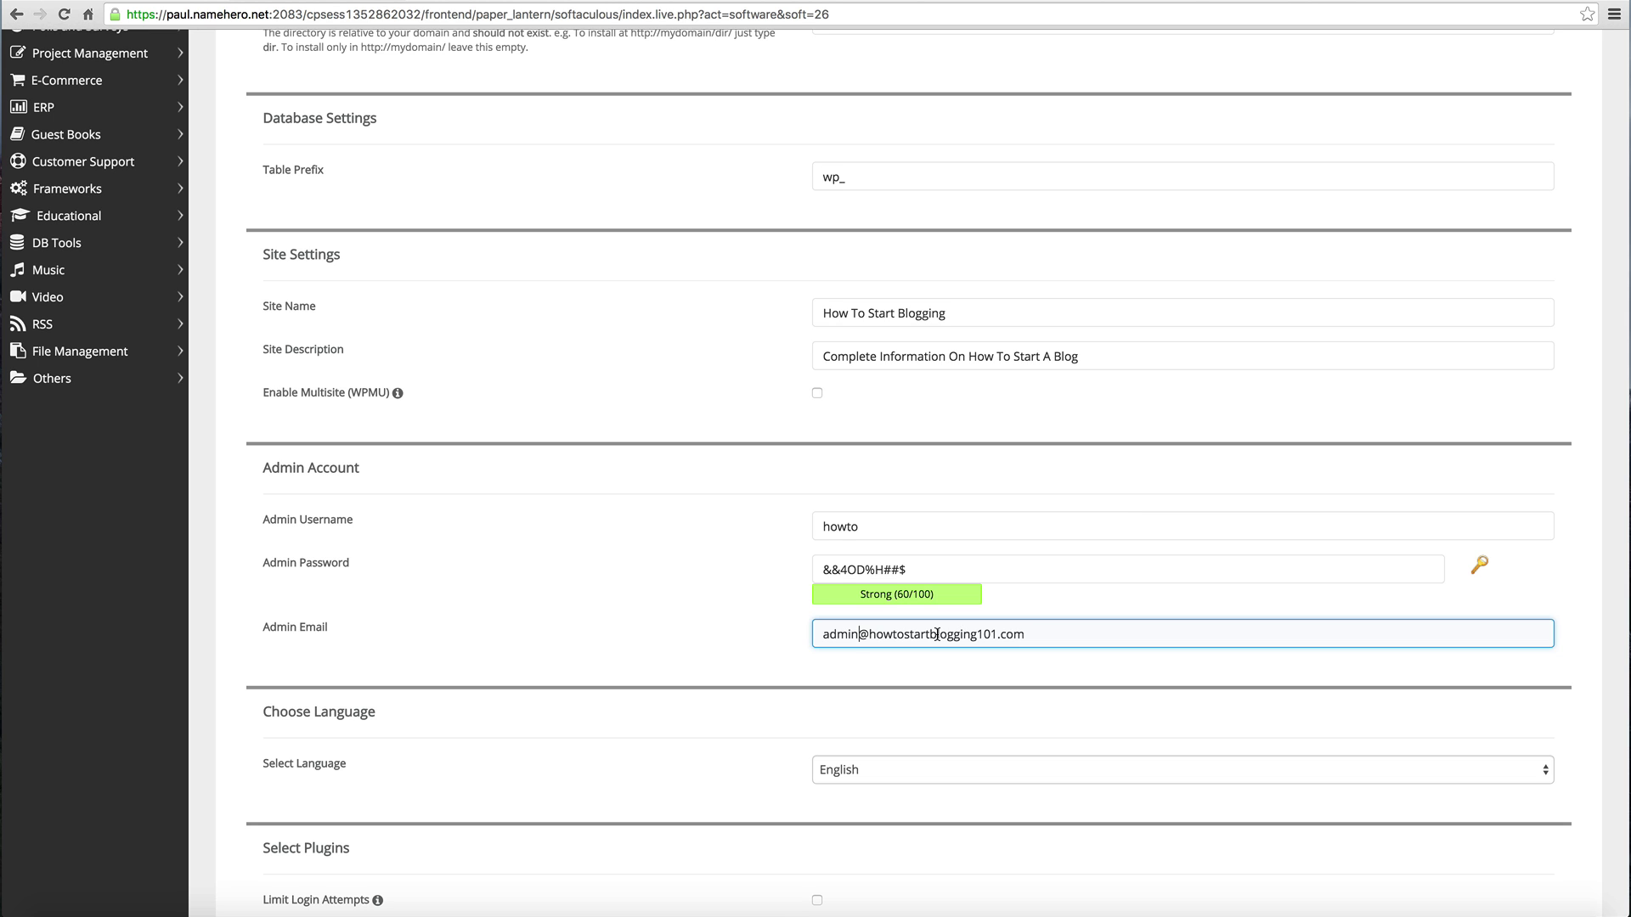
triple_click(1041, 634)
left_click(731, 610)
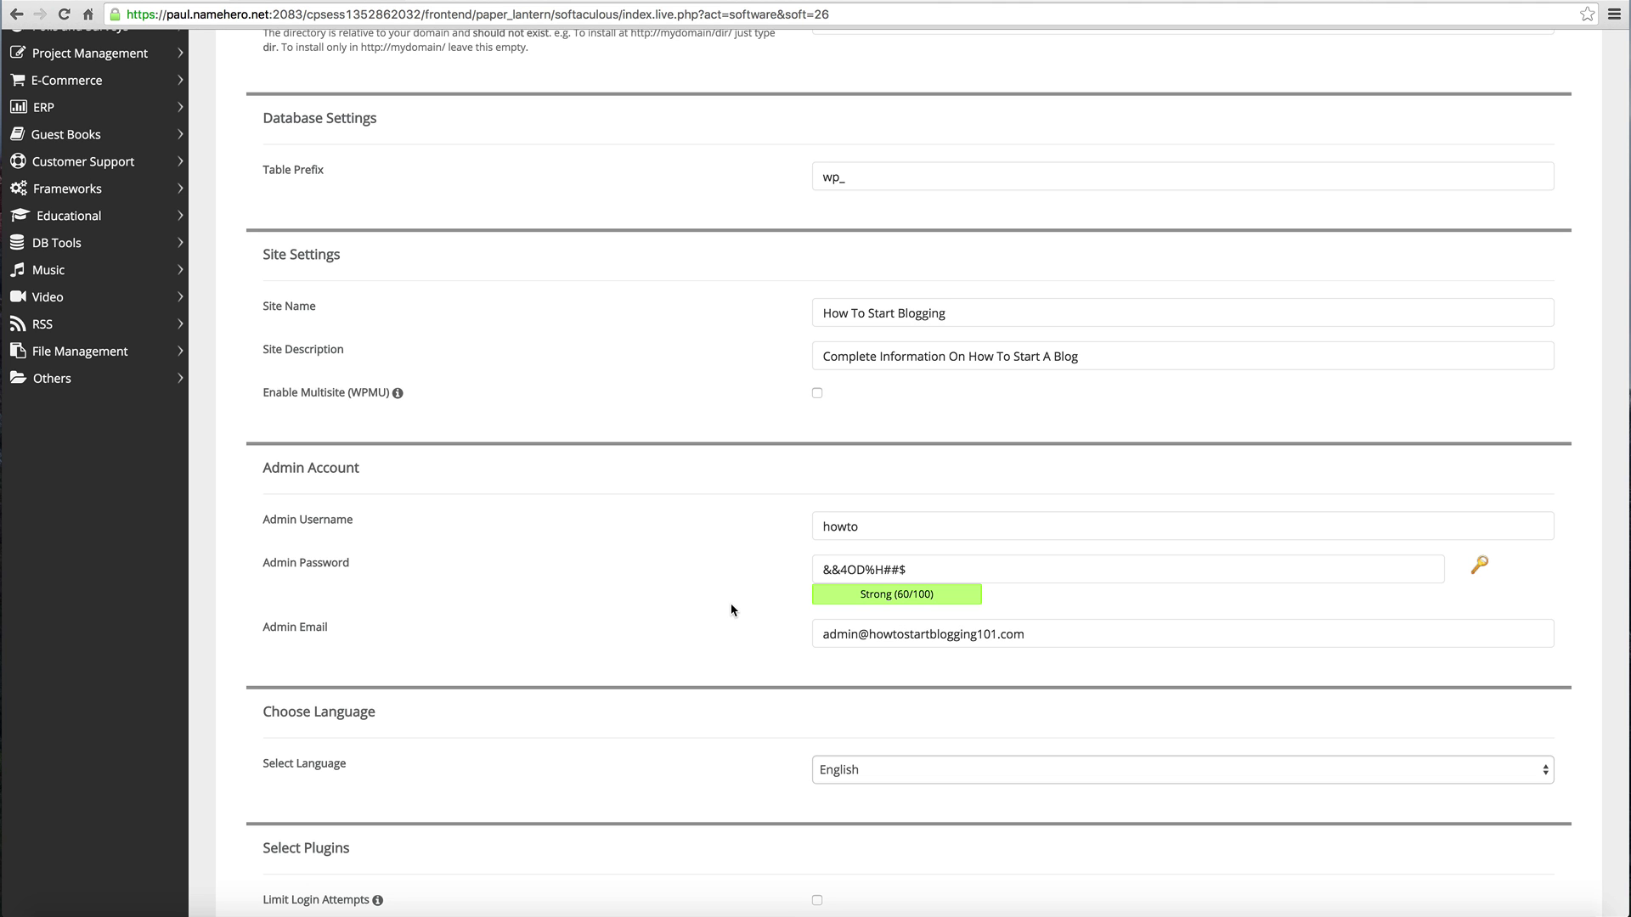
scroll(731, 610, "down", 5)
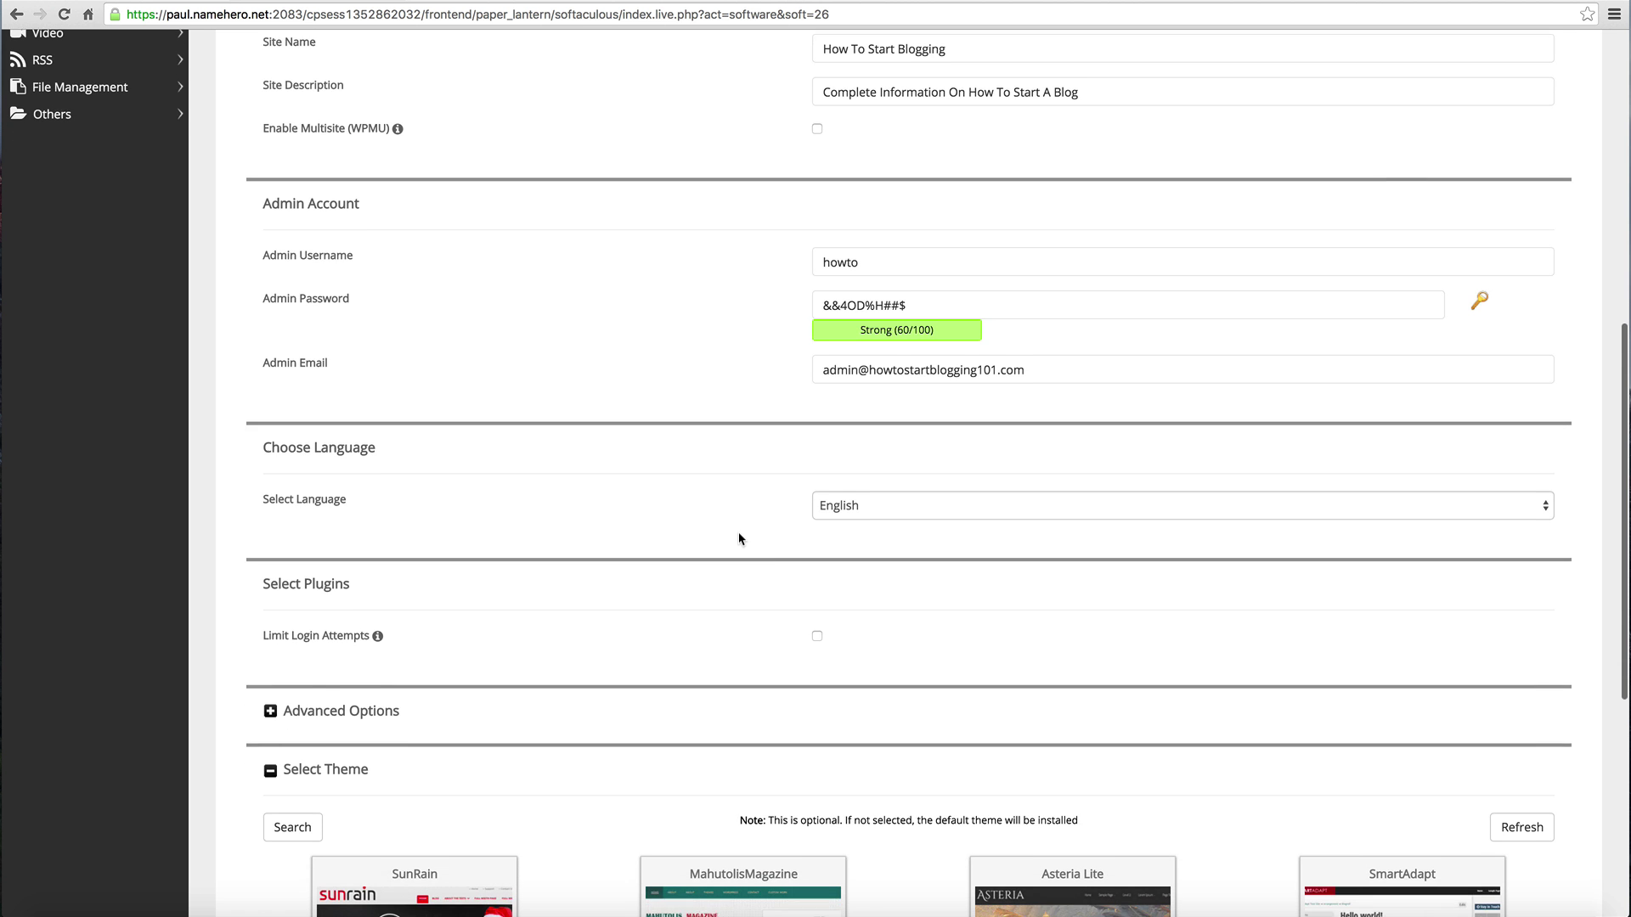
left_click(946, 453)
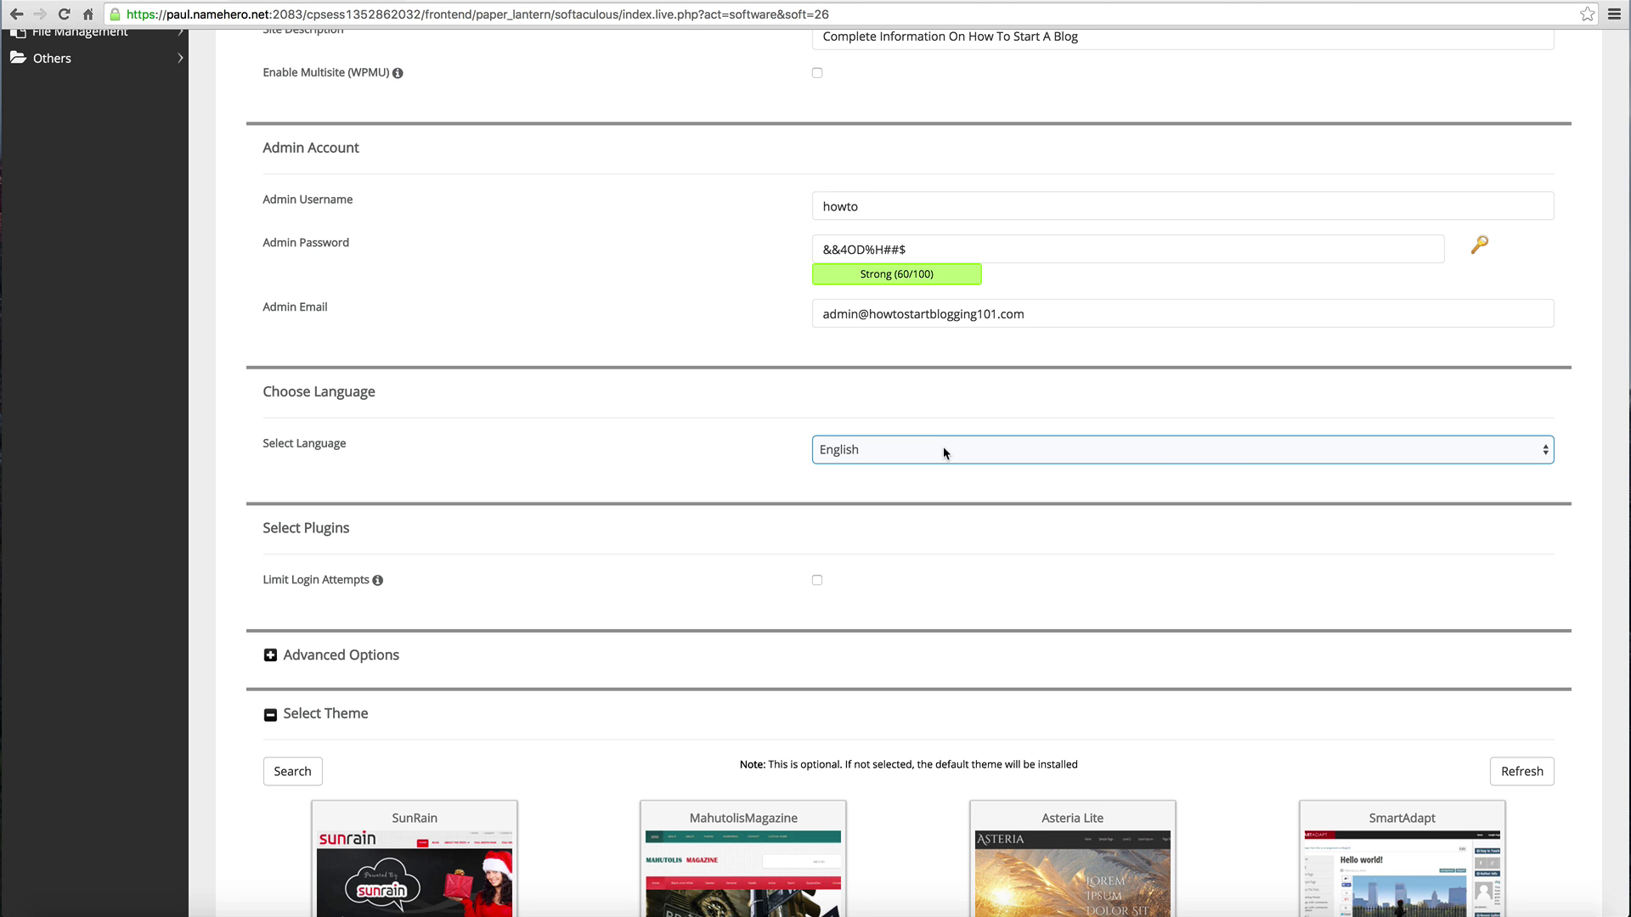
scroll(943, 453, "down", 2)
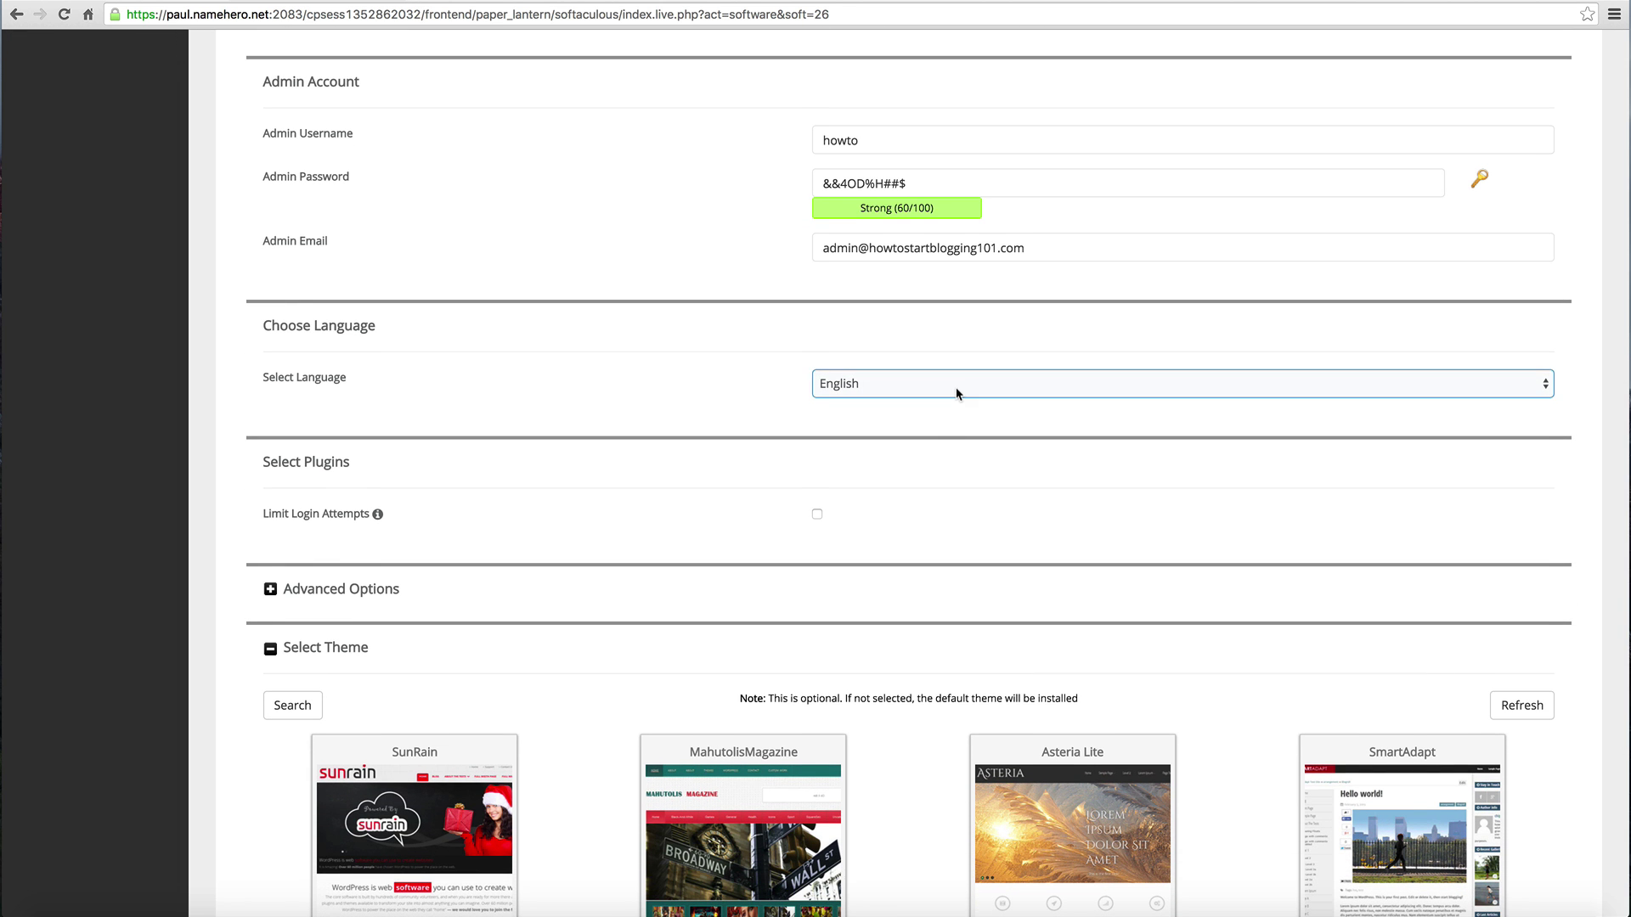
left_click(956, 388)
left_click(609, 473)
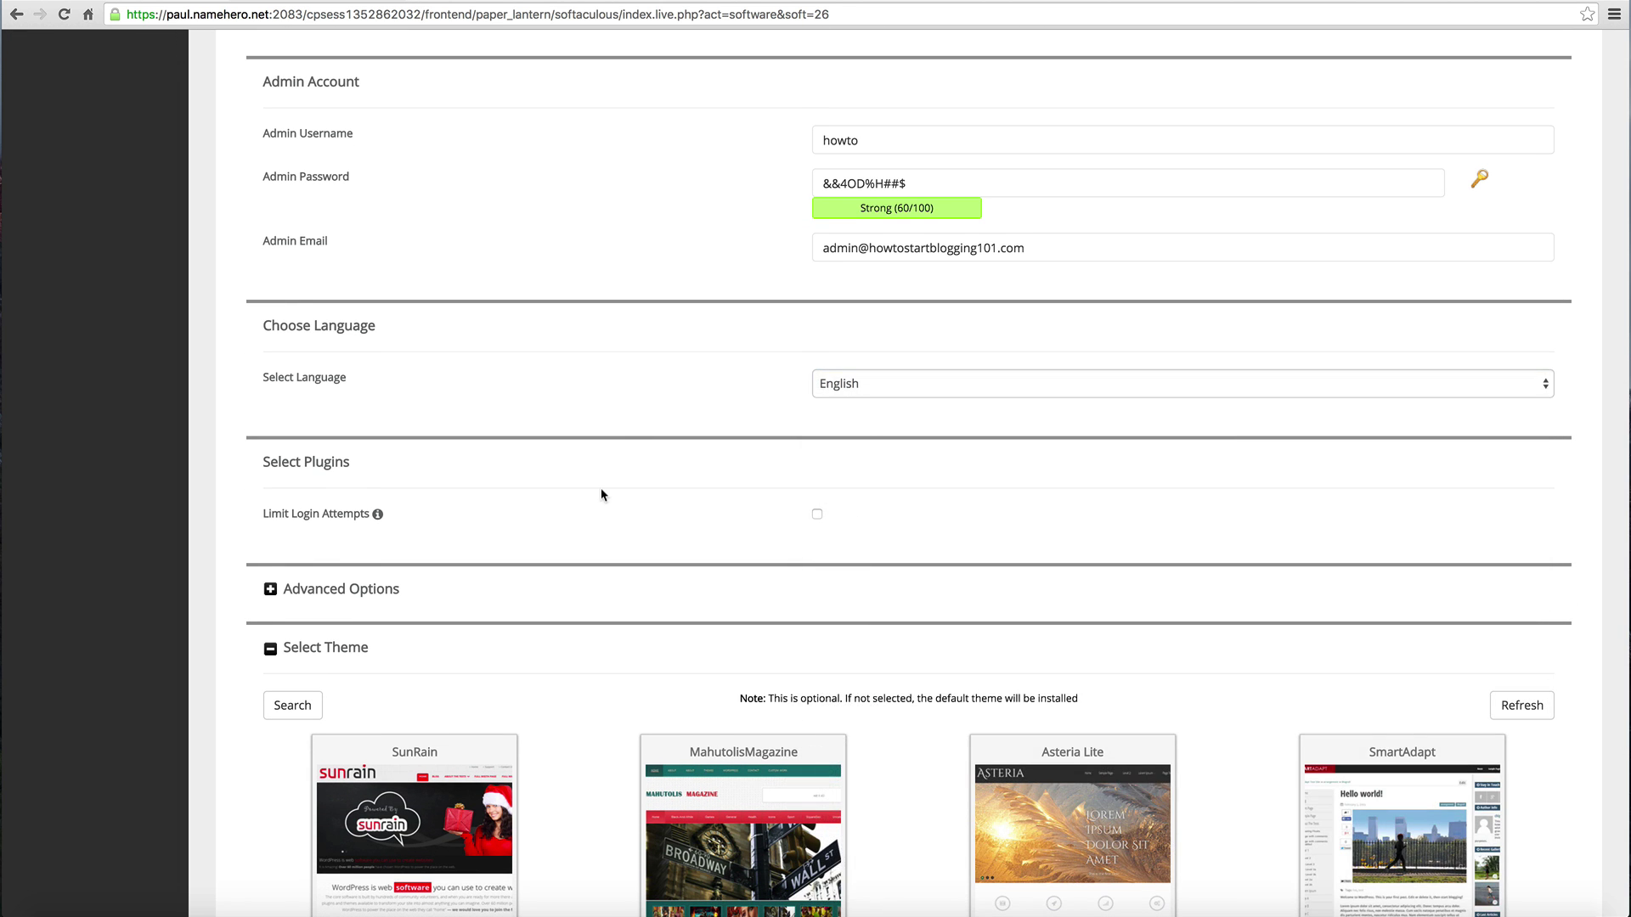
scroll(600, 495, "down", 5)
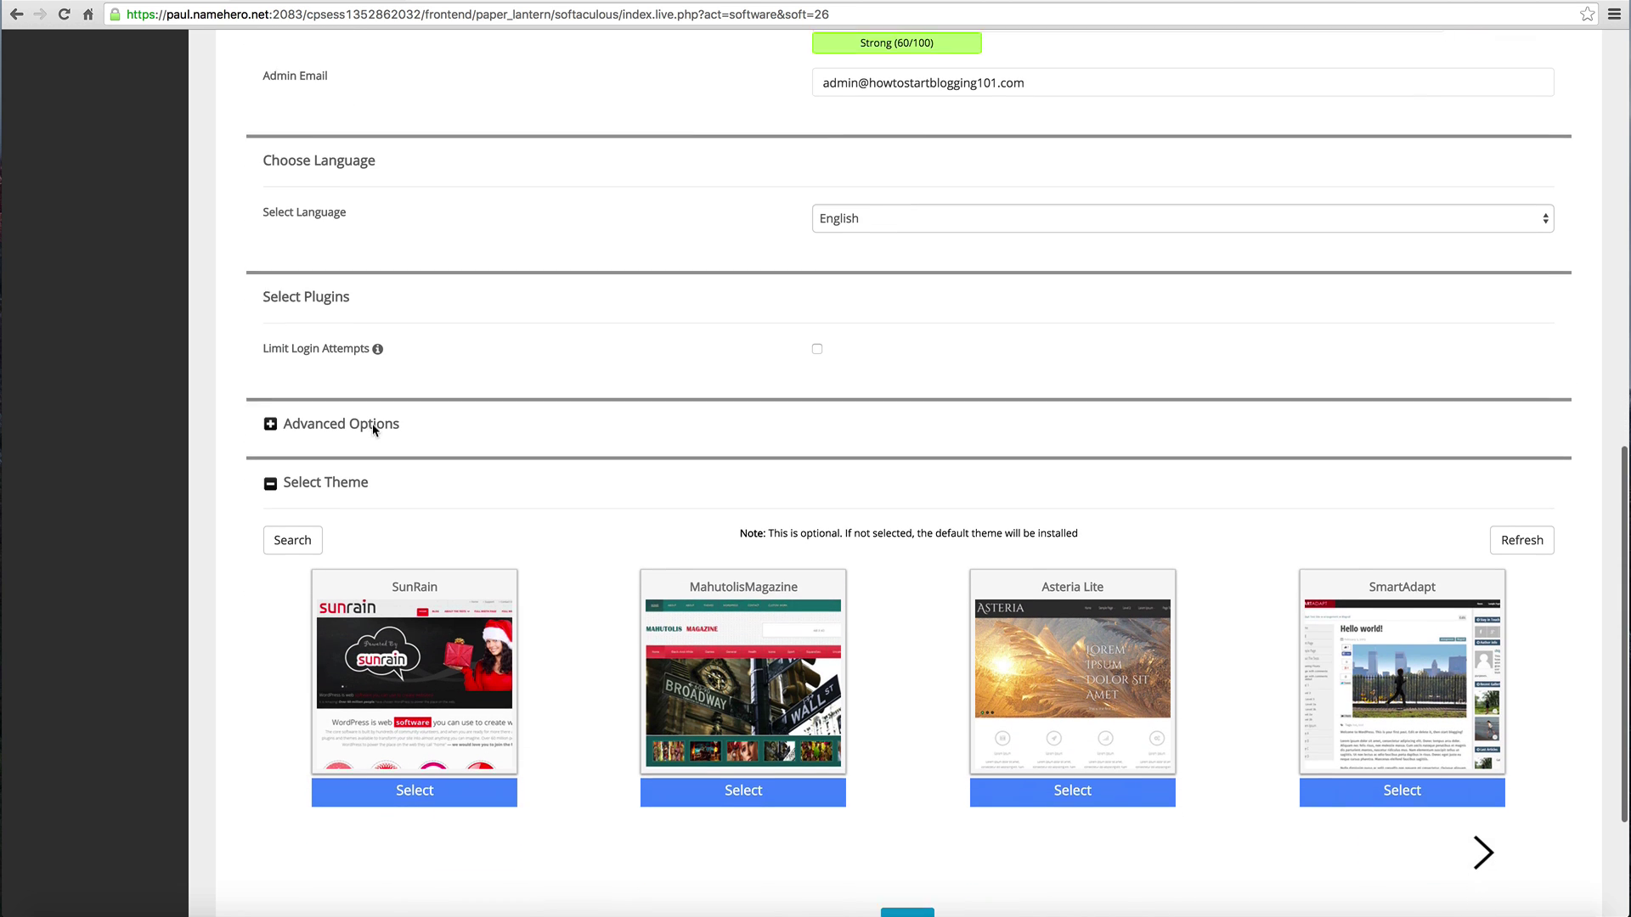
left_click(816, 343)
scroll(705, 384, "down", 1)
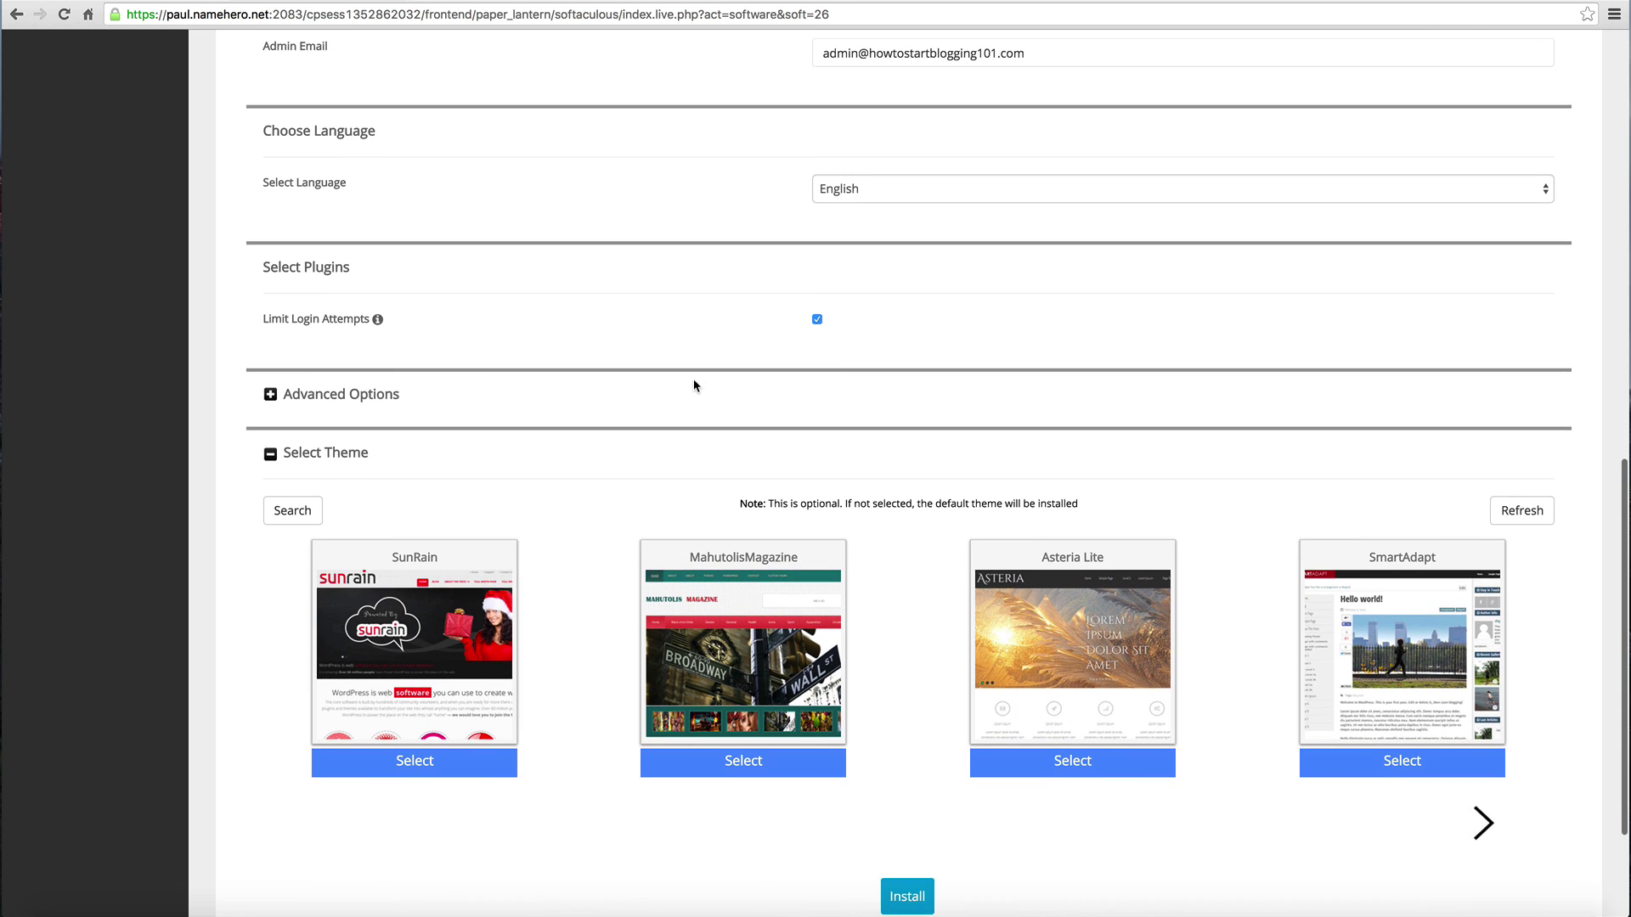
Step: Expand Advanced Options and review database name wp784 and the update and backup checkboxes
left_click(270, 394)
scroll(285, 405, "down", 1)
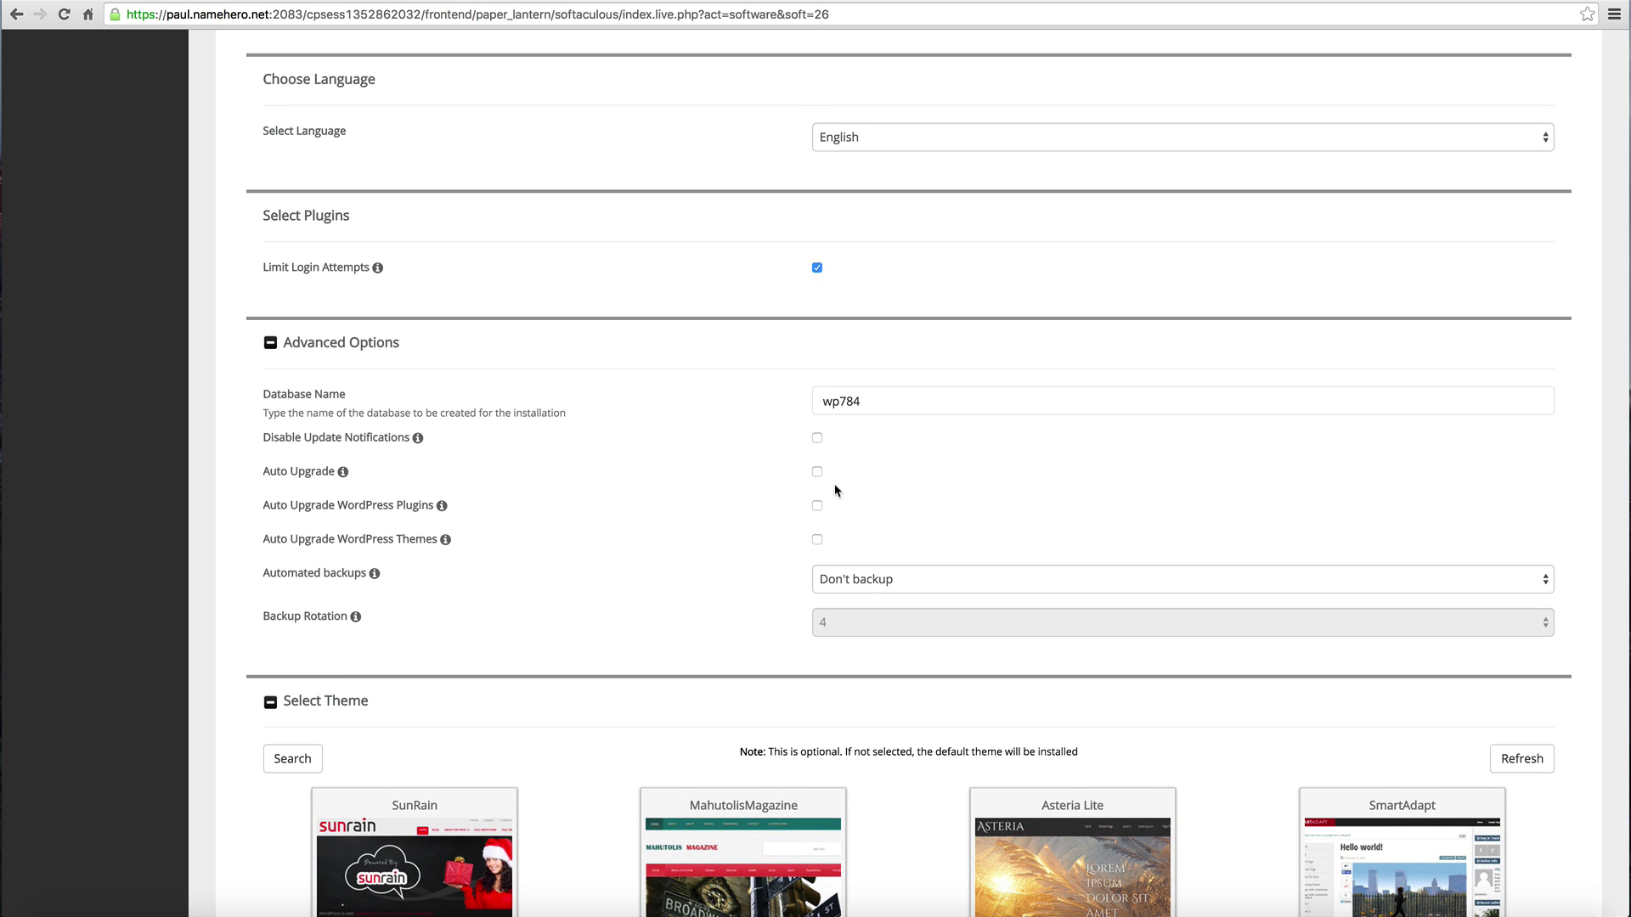
left_click(910, 402)
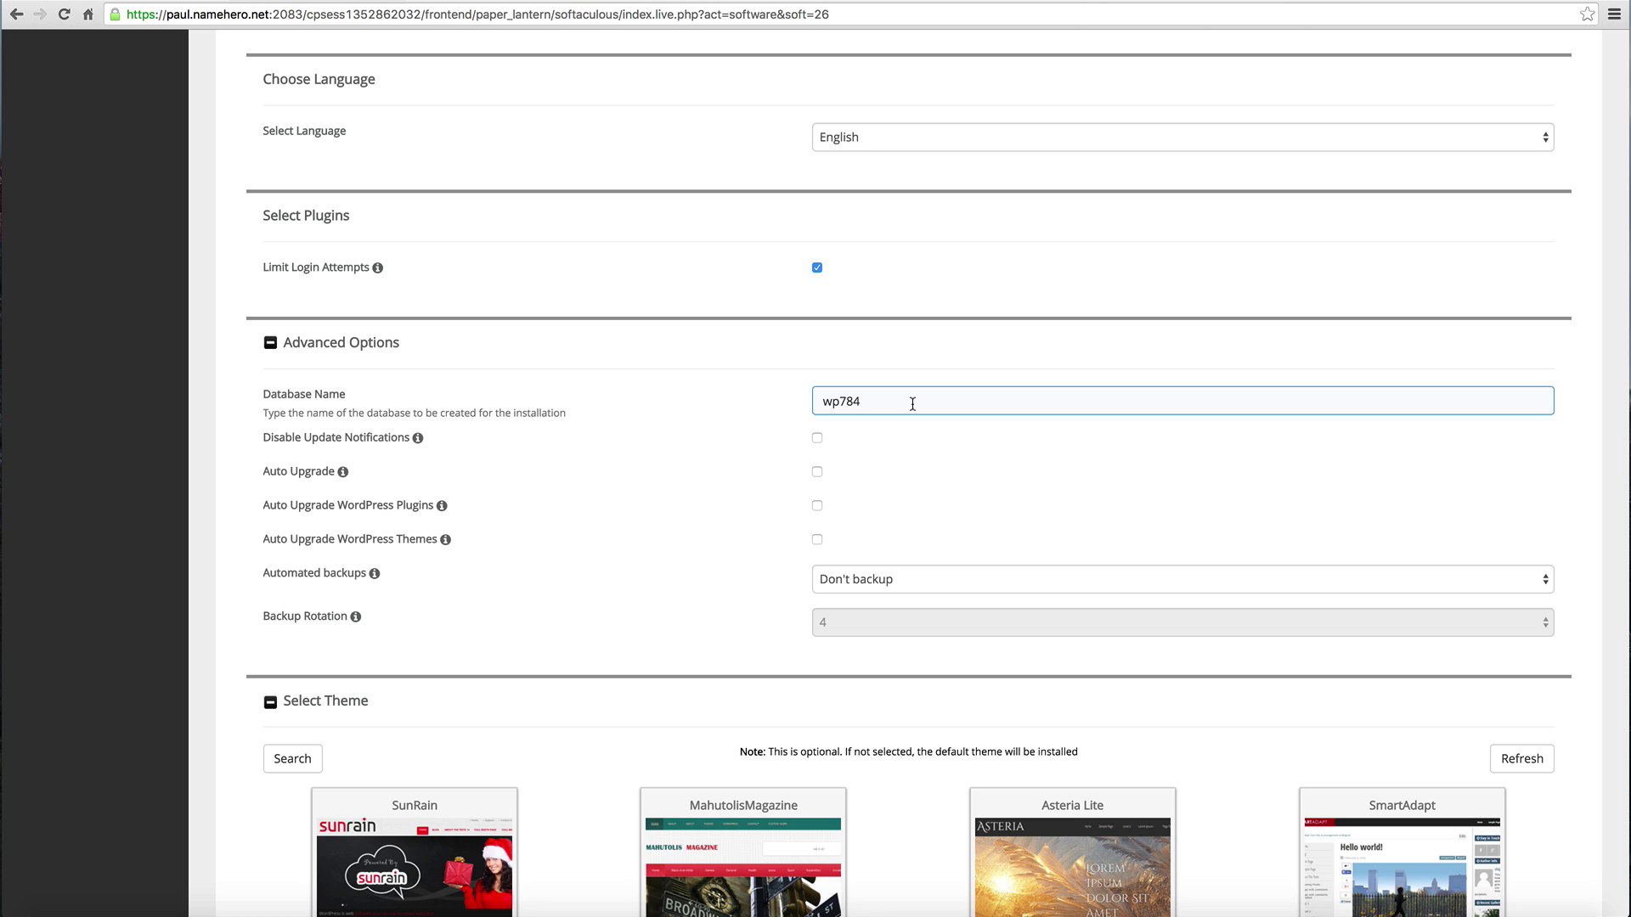
left_click(382, 438)
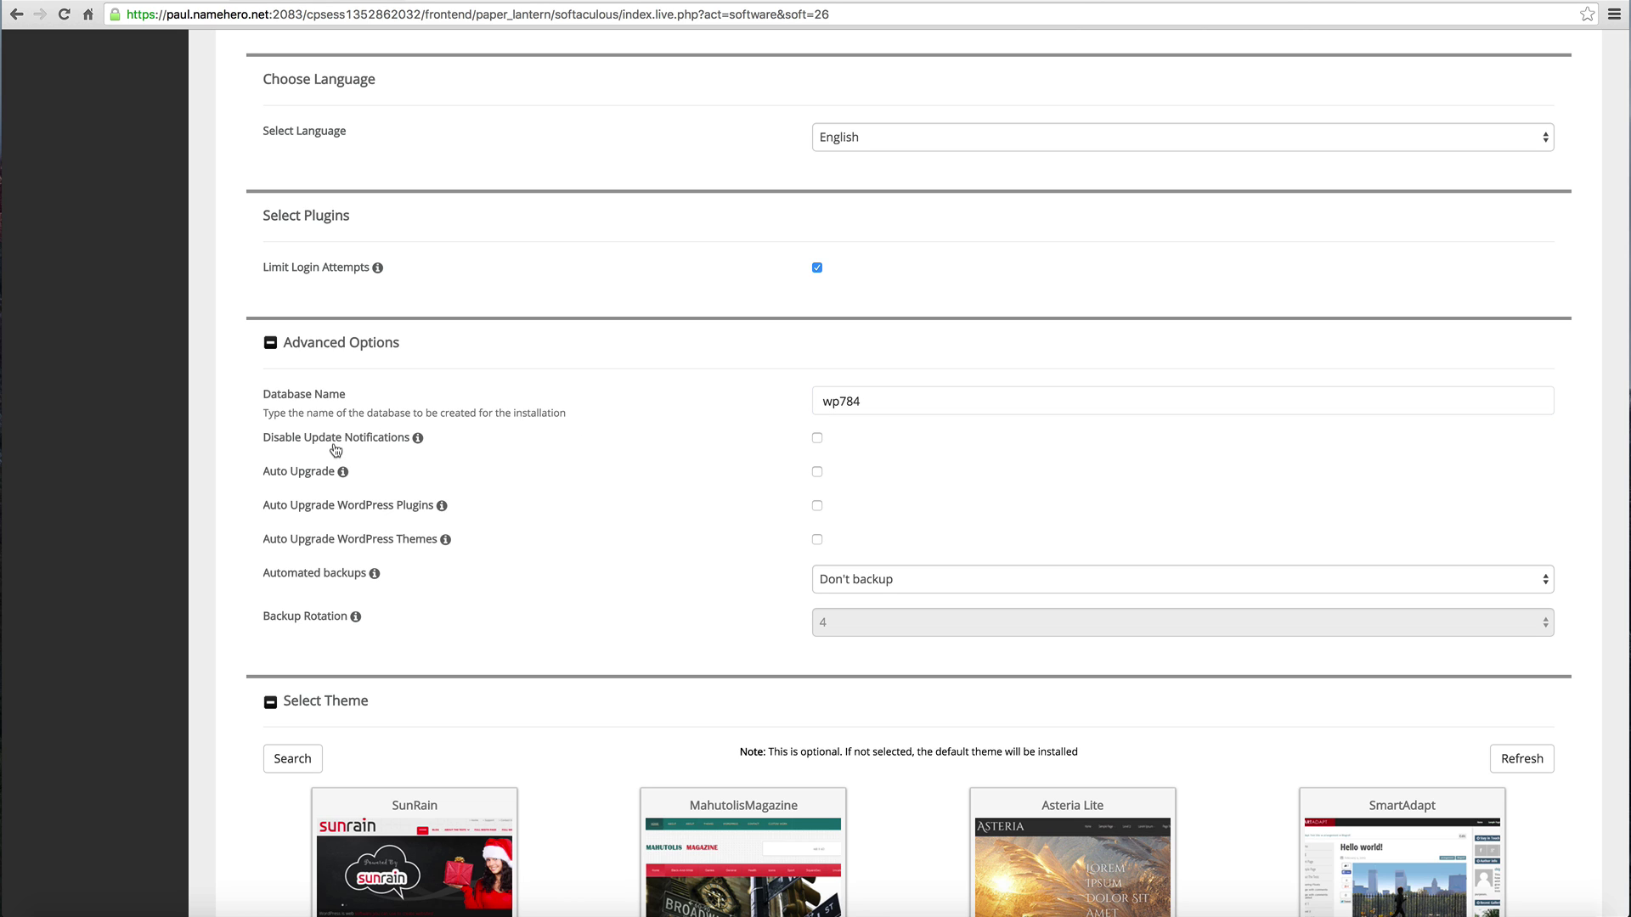
mouse_move(418, 445)
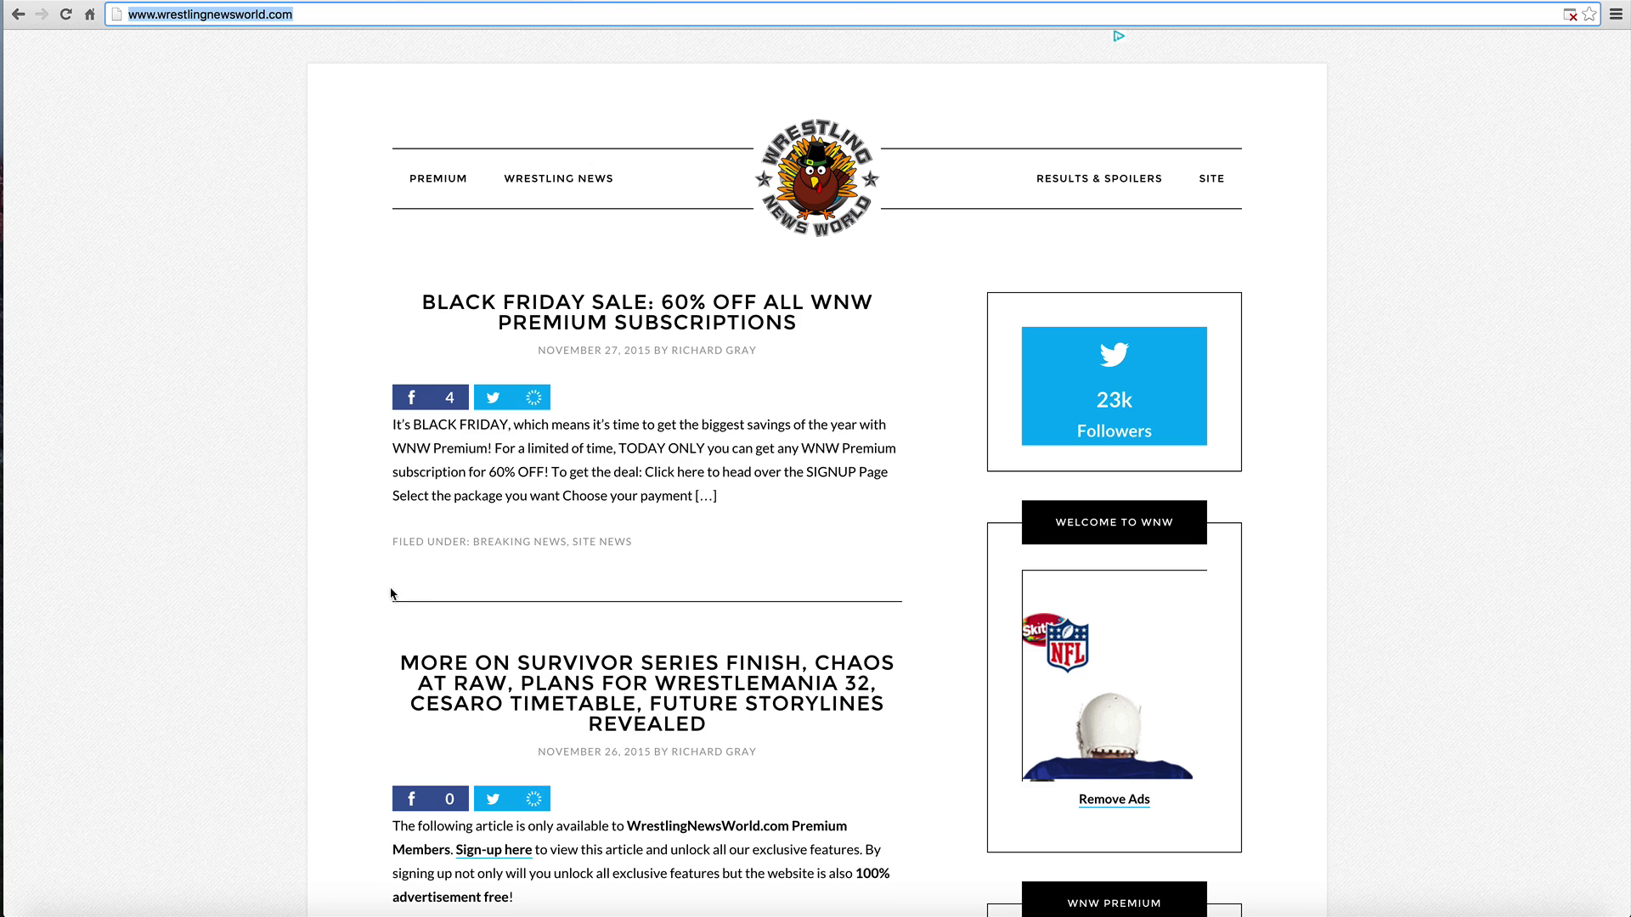
Step: Advance the Select Theme carousel repeatedly until the Vantage, Busiprof, Themia Lite and Attorney set shows
left_click(287, 476)
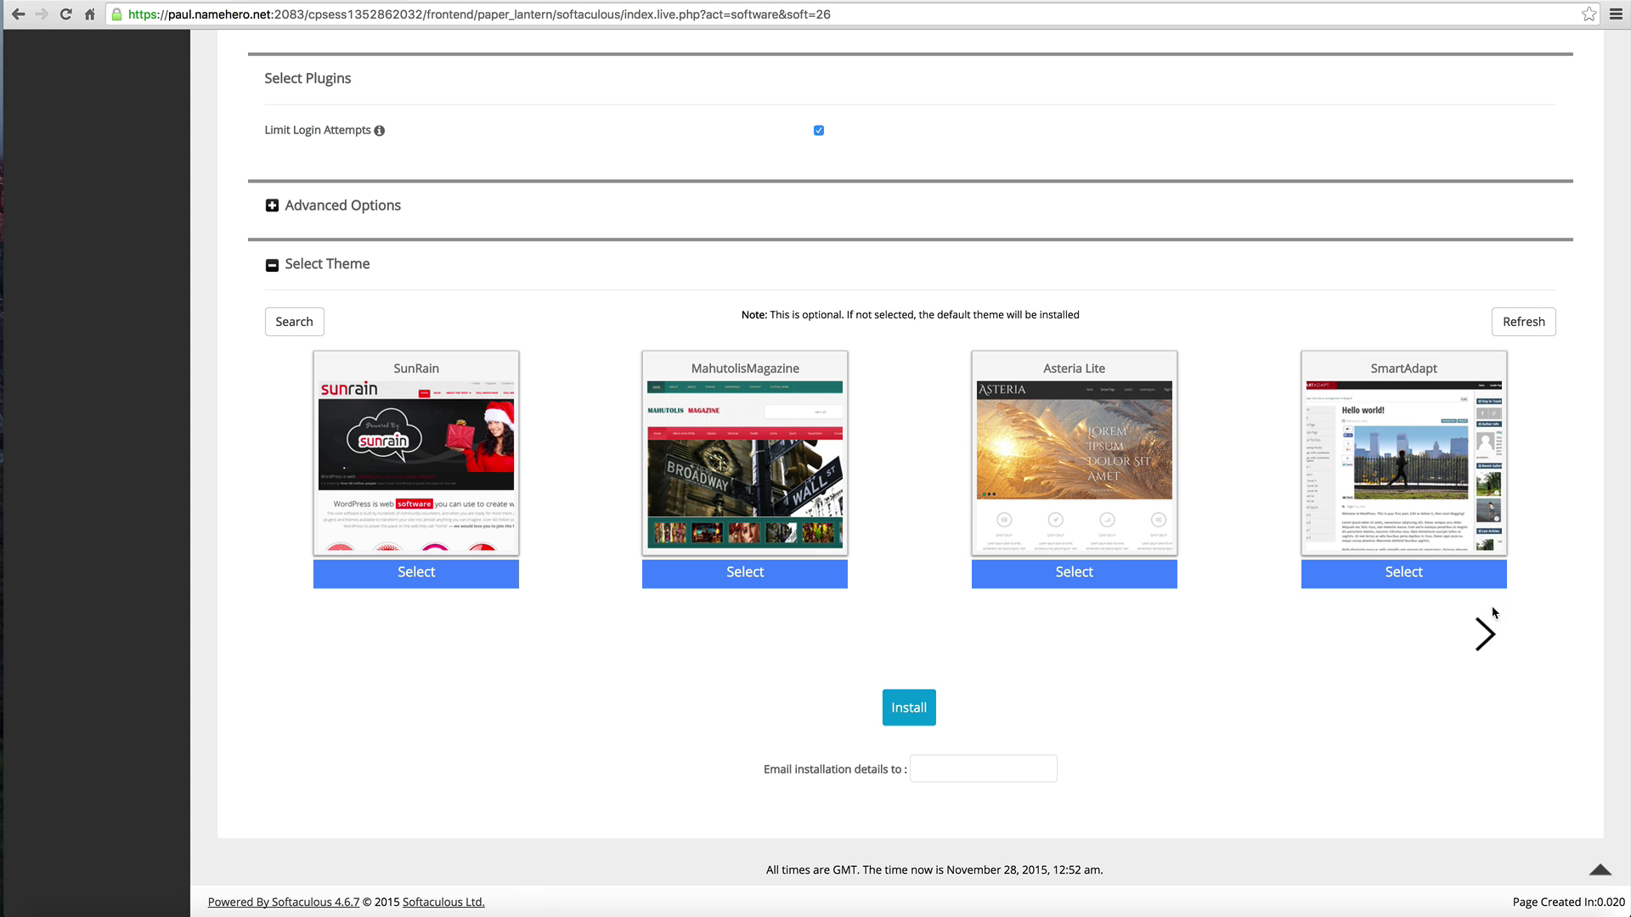
left_click(1484, 635)
scroll(1334, 646, "down", 5)
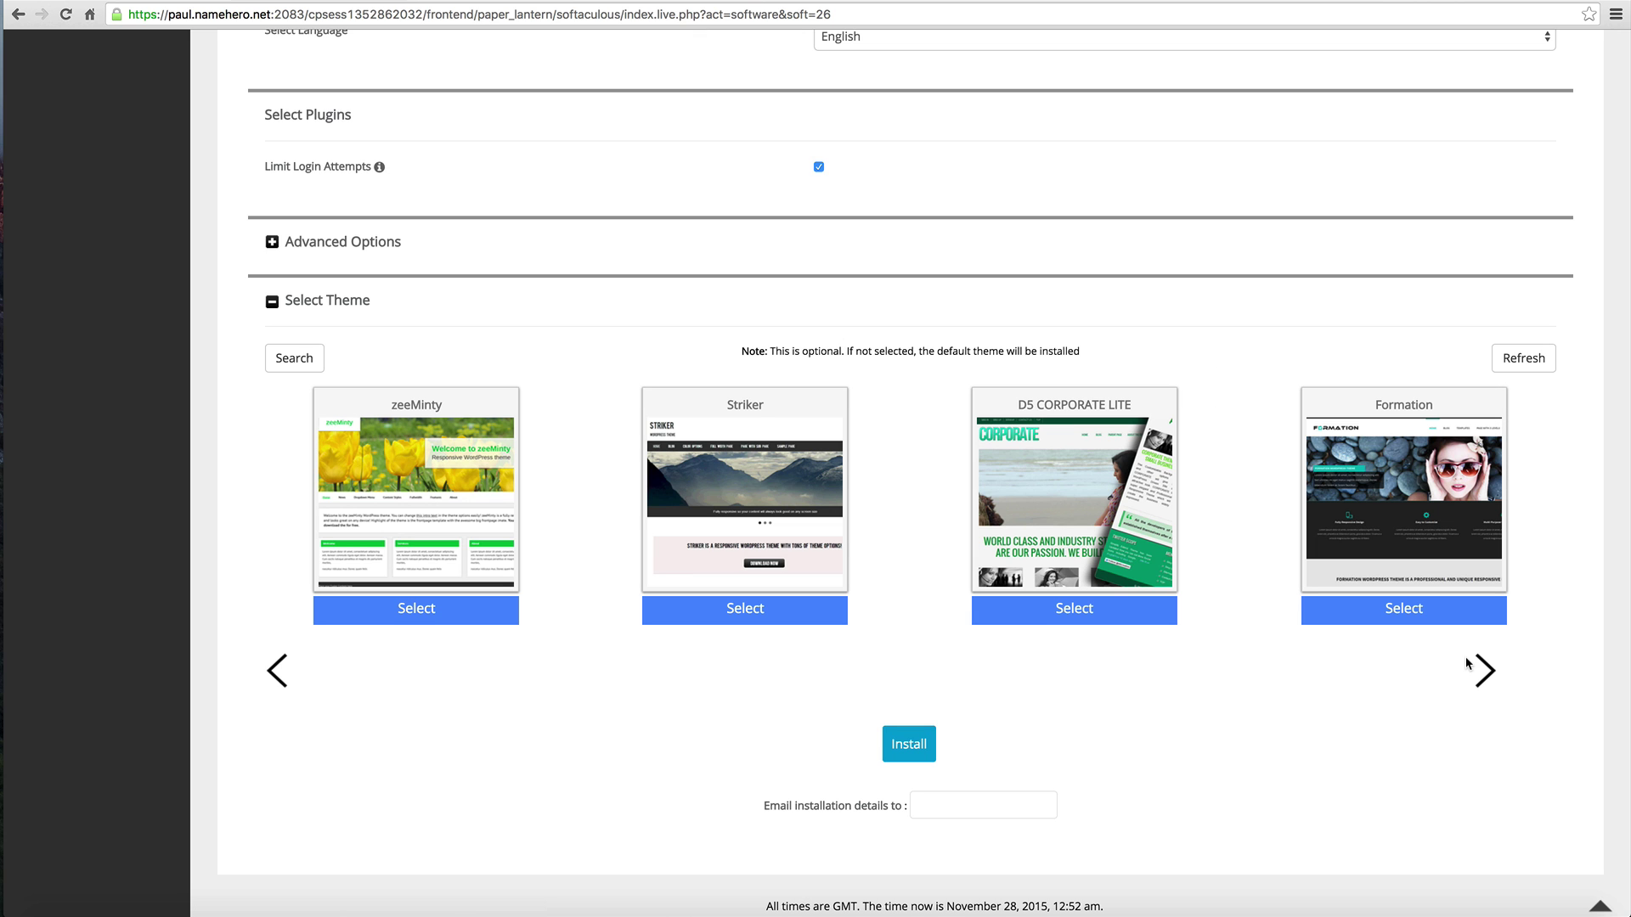
left_click(1492, 683)
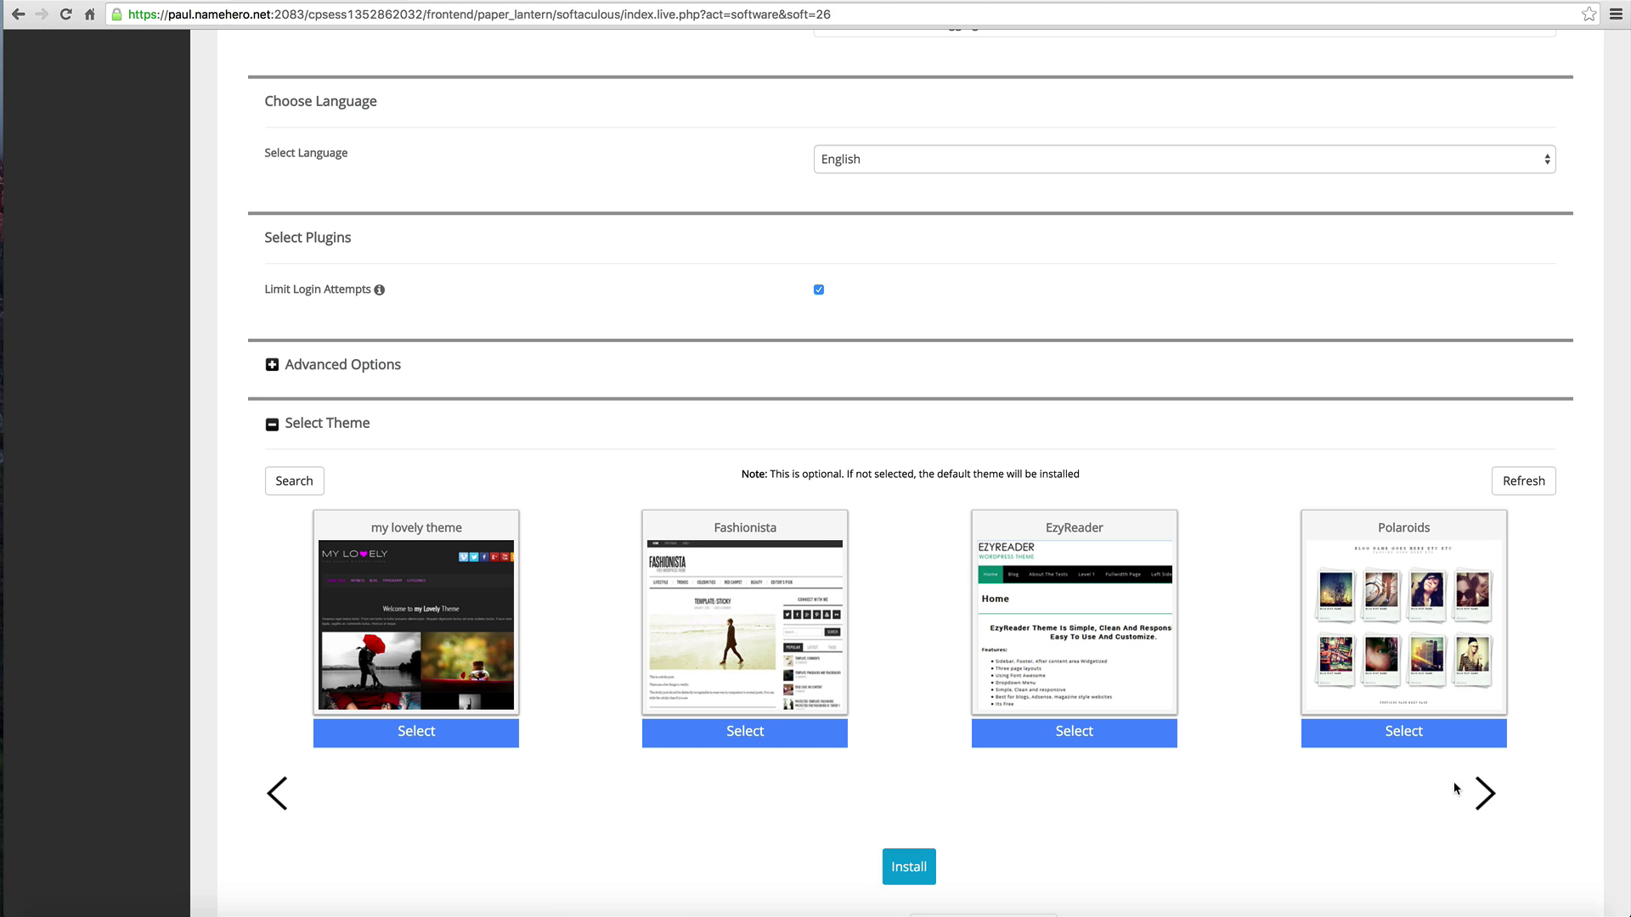
left_click(1475, 795)
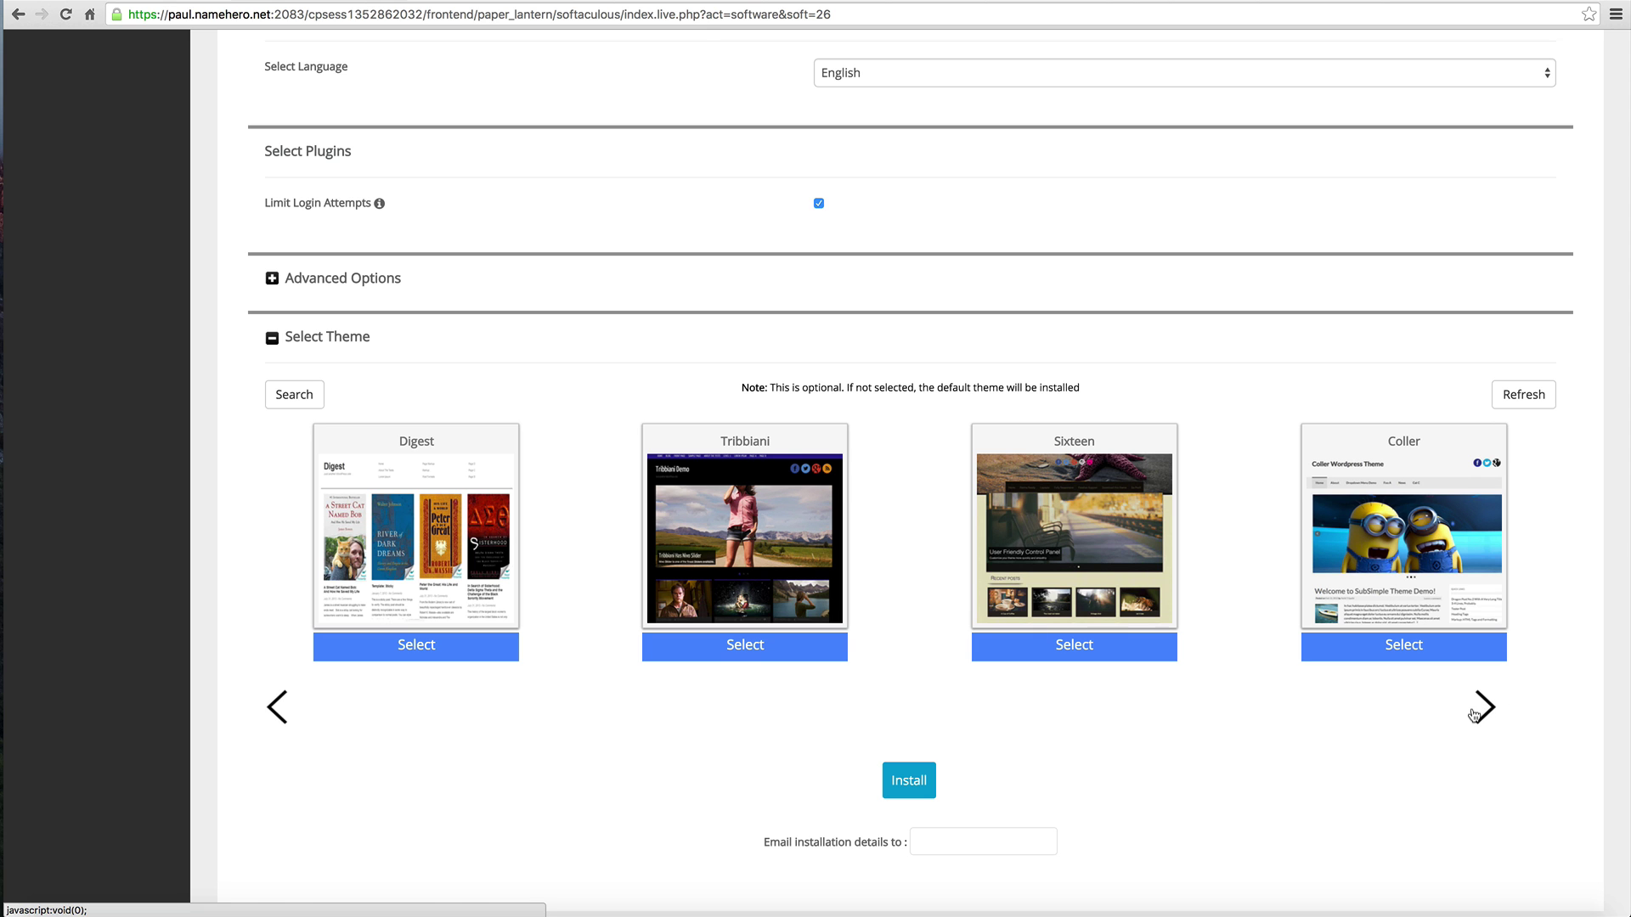
left_click(1476, 715)
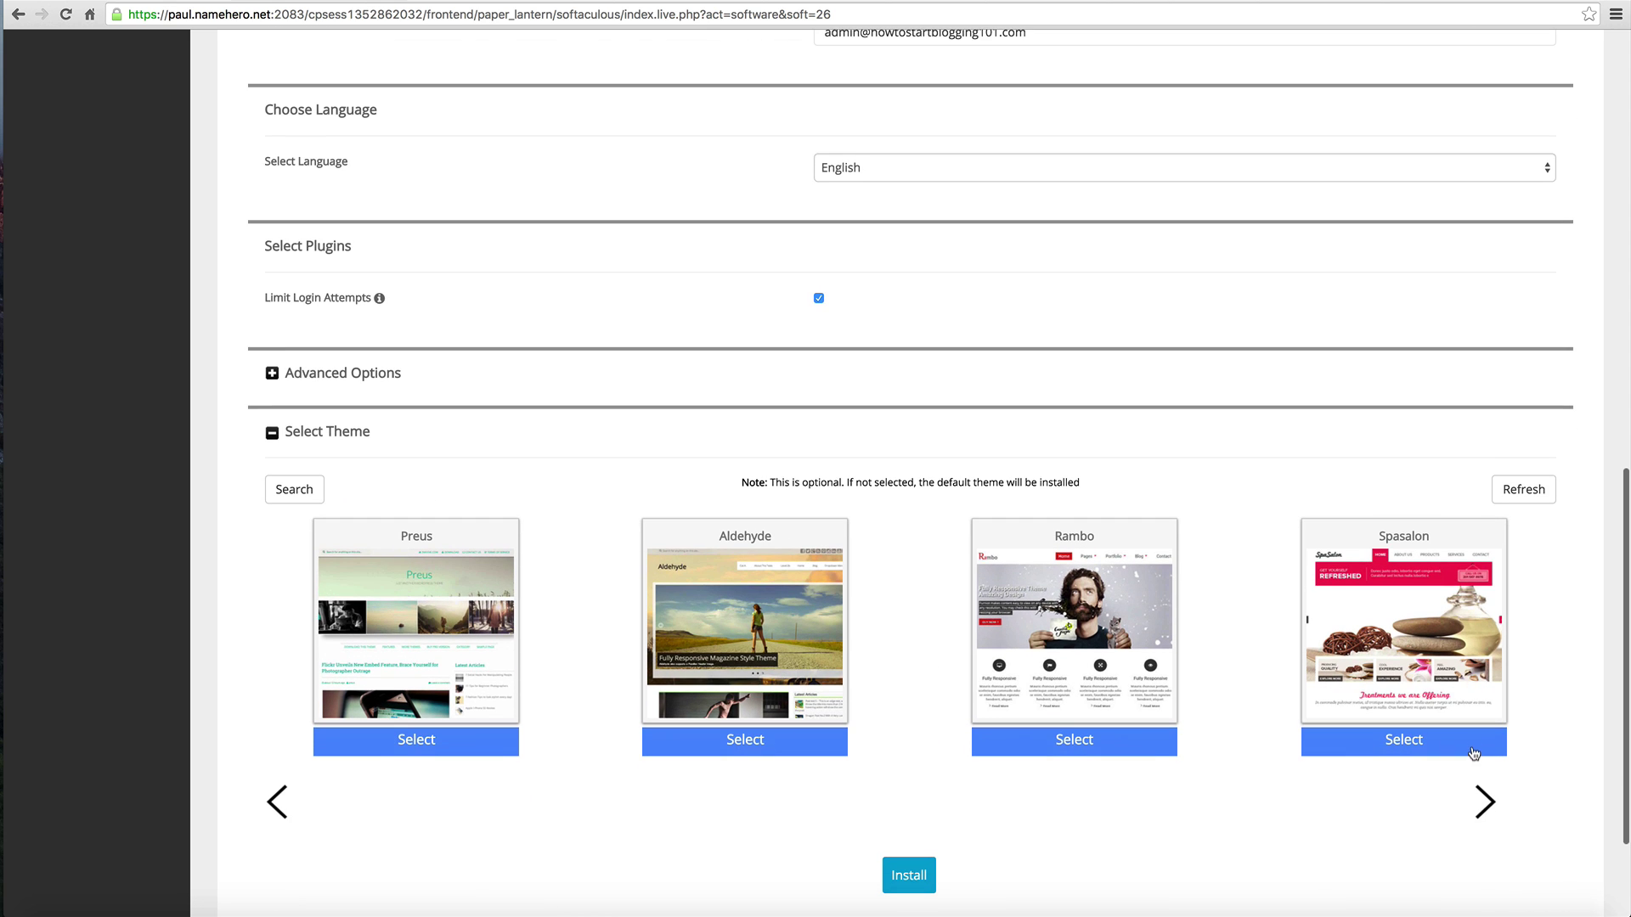
left_click(1487, 791)
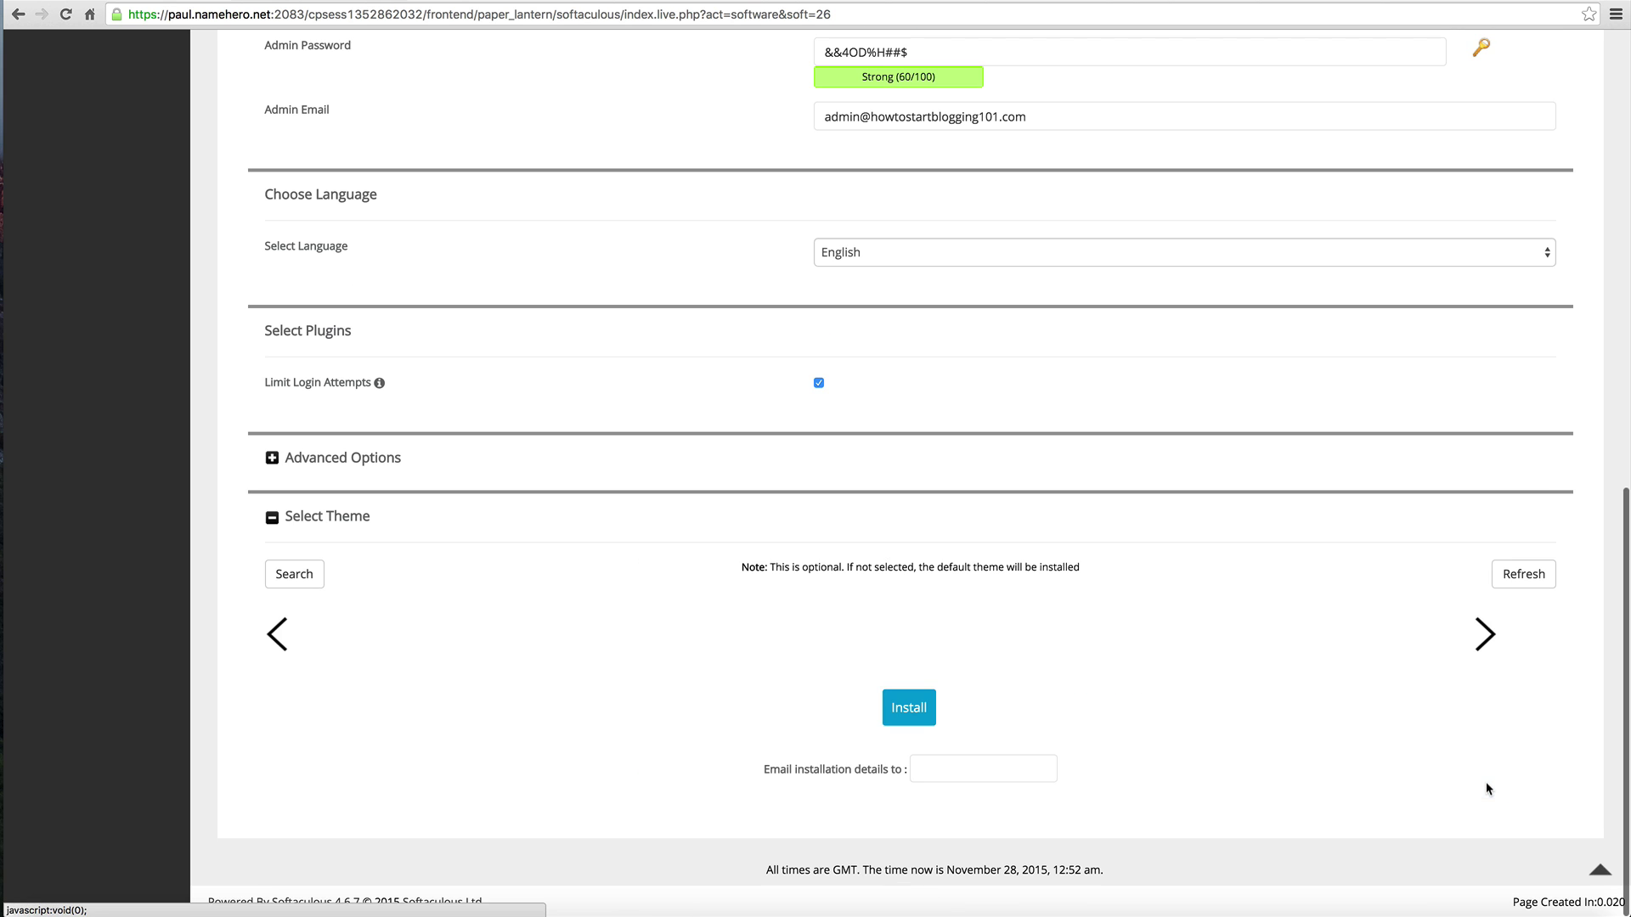
scroll(1485, 781, "down", 3)
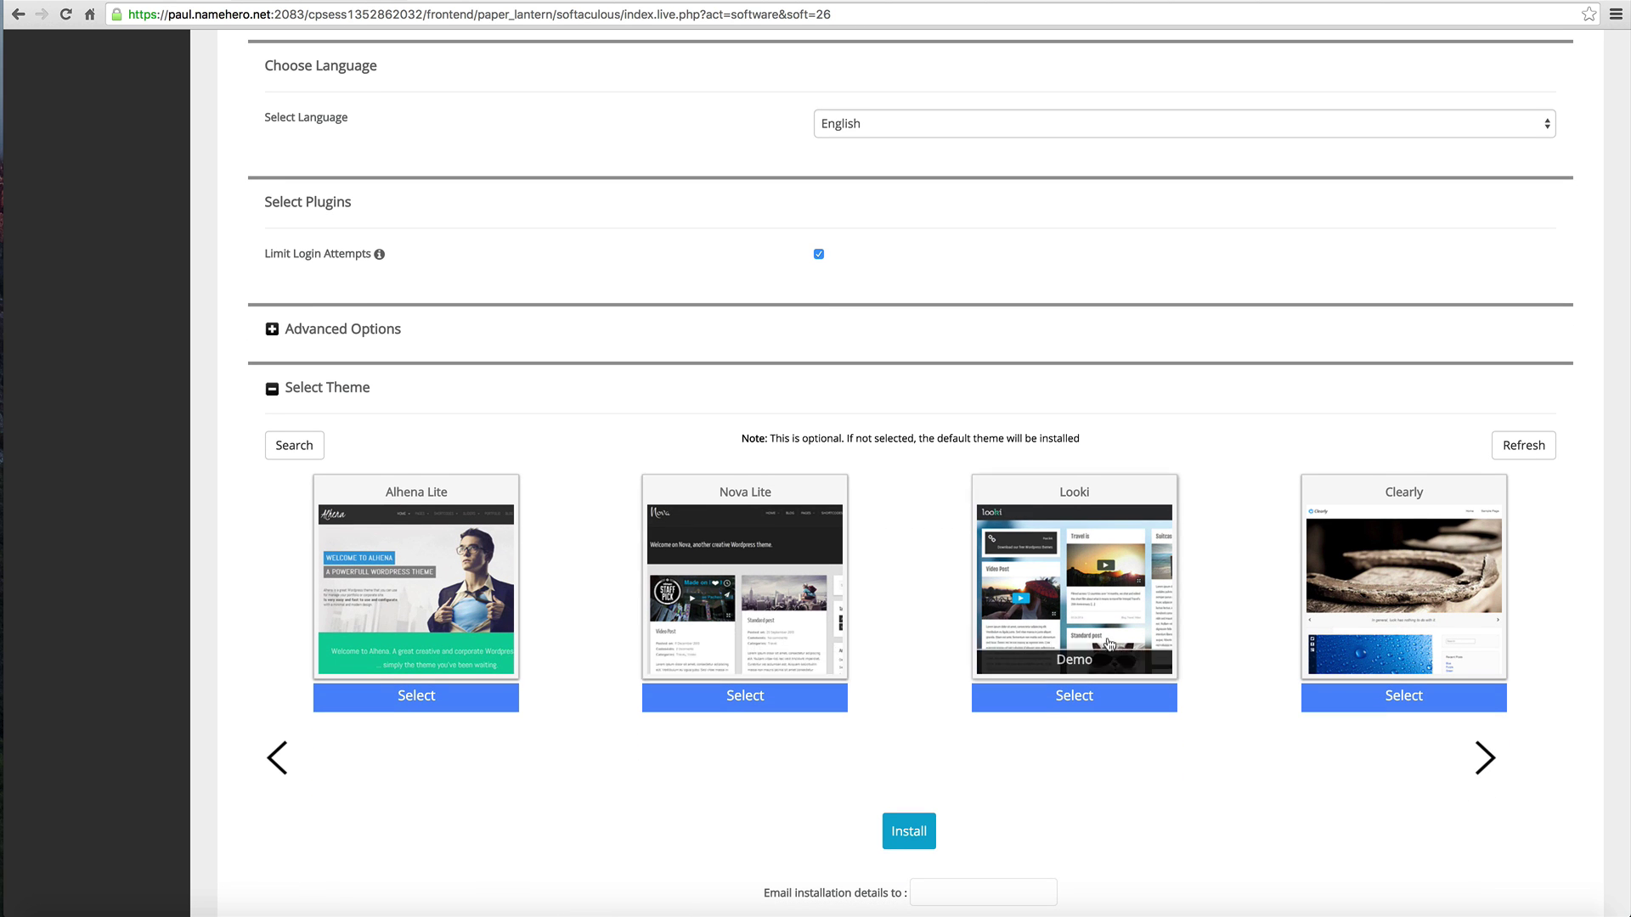
left_click(1498, 751)
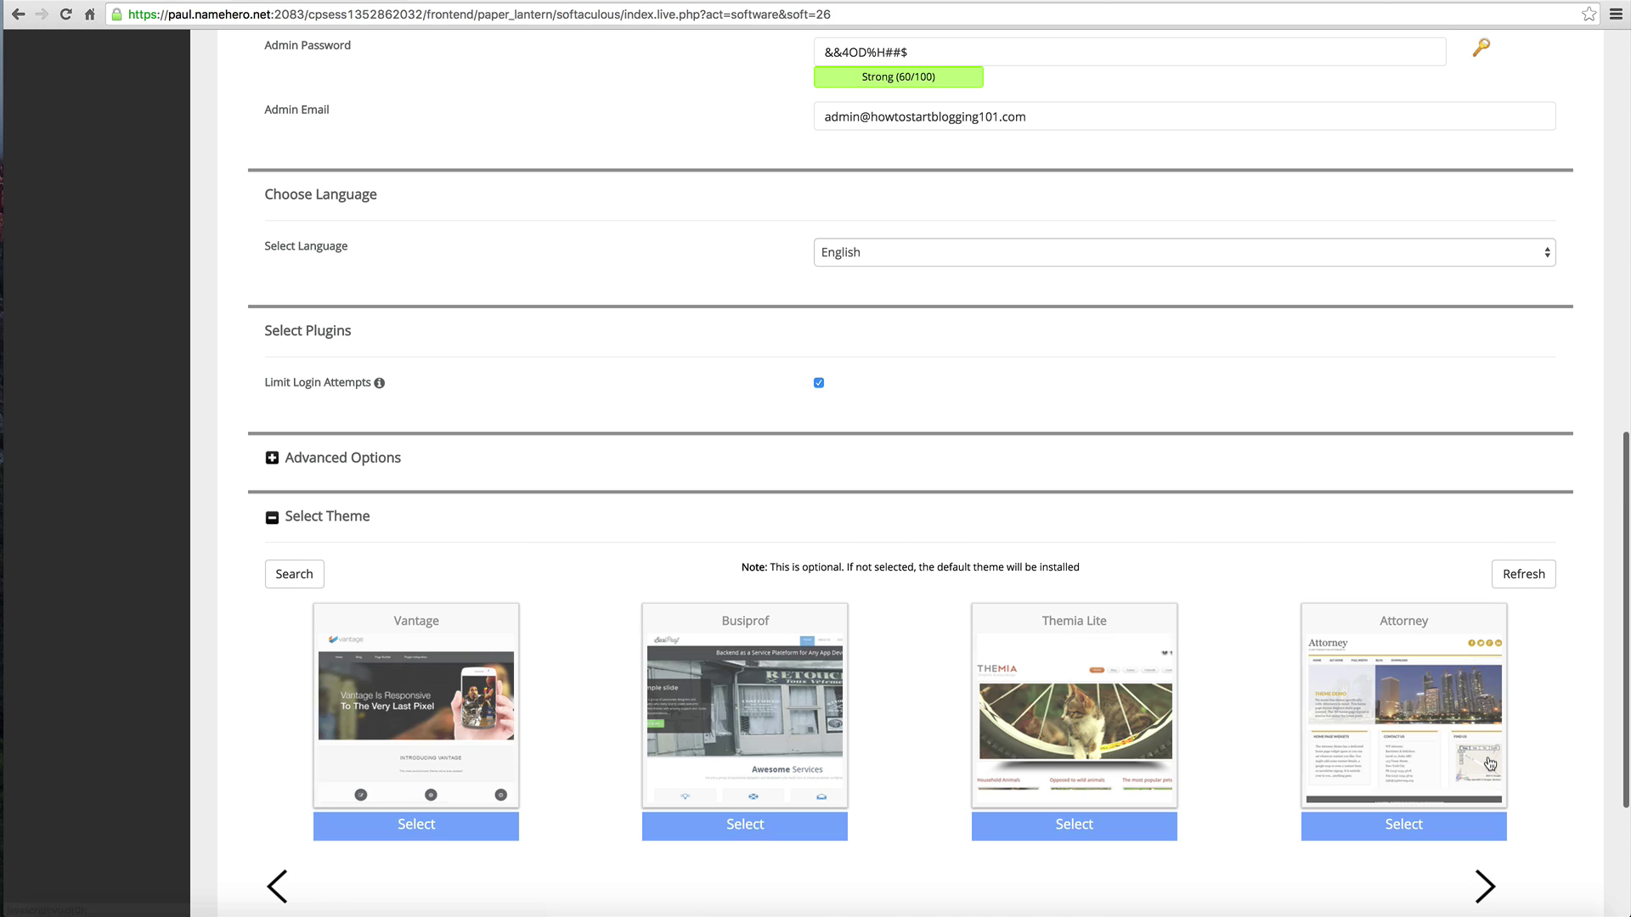
scroll(1490, 763, "down", 2)
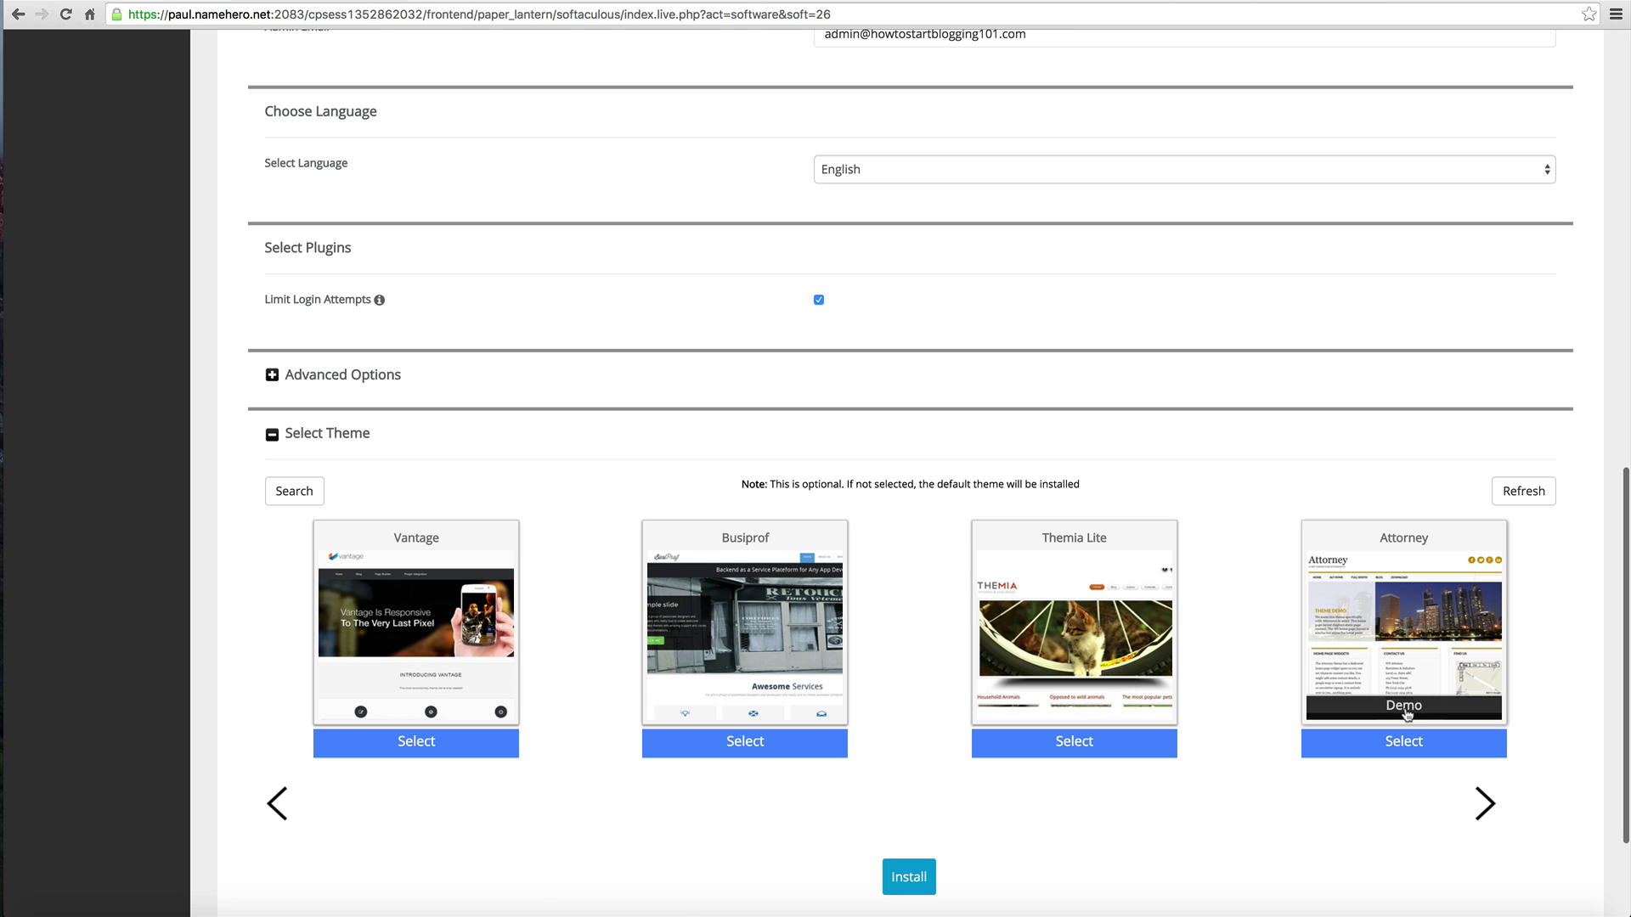
Step: Preview the Attorney theme demo, then browse the carousel back to the Looki set
left_click(1406, 714)
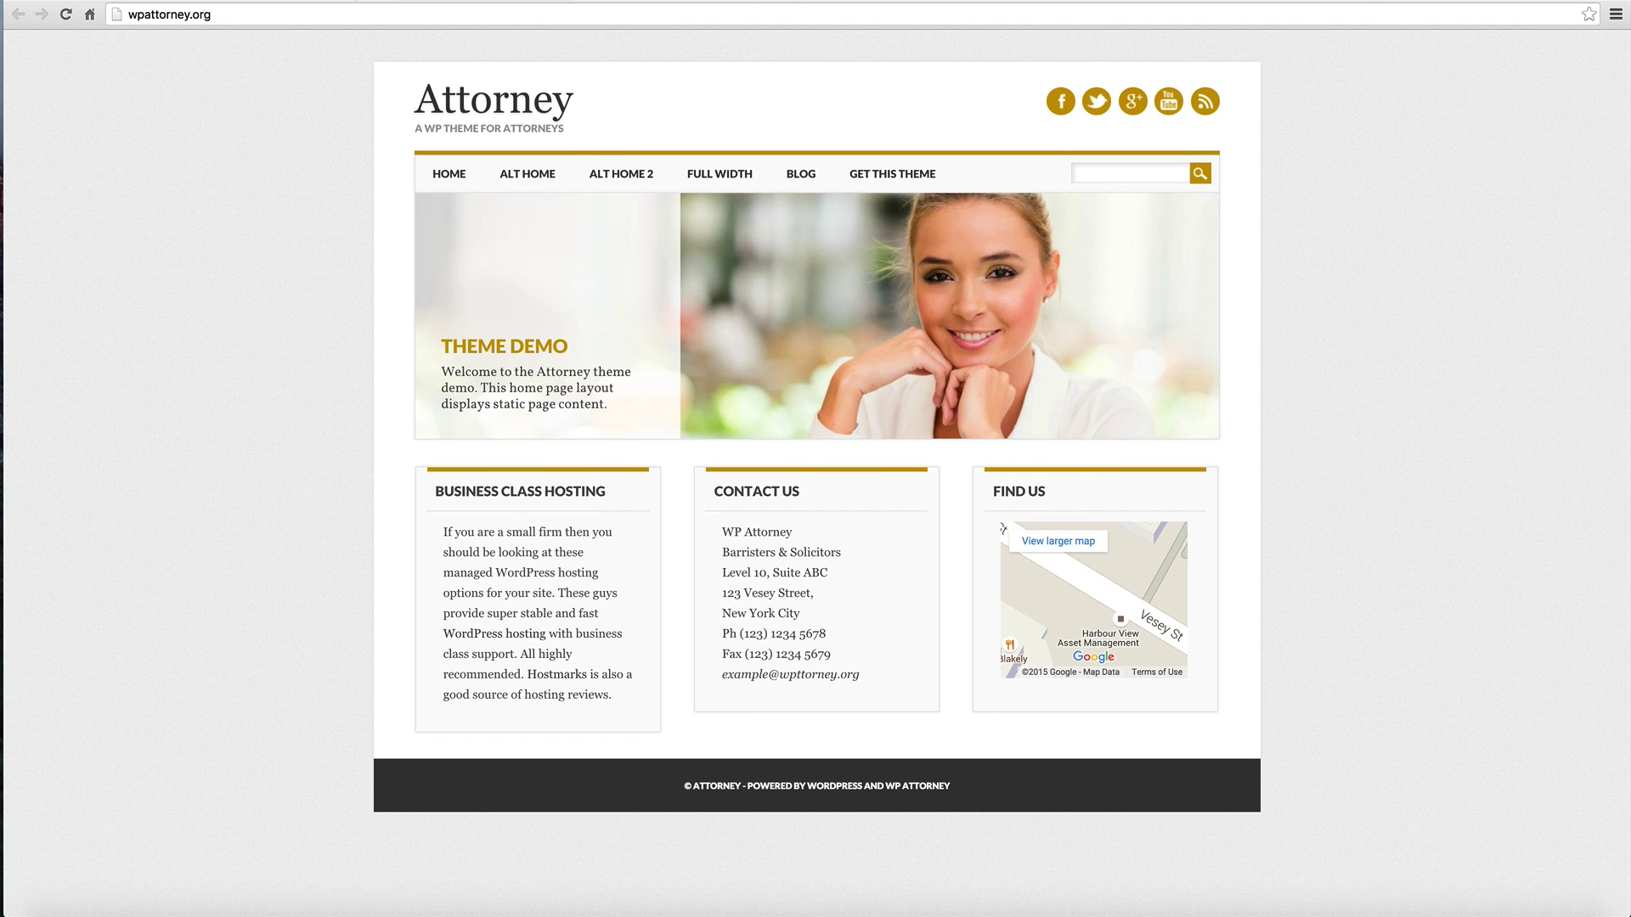
key("super+w")
left_click(1485, 803)
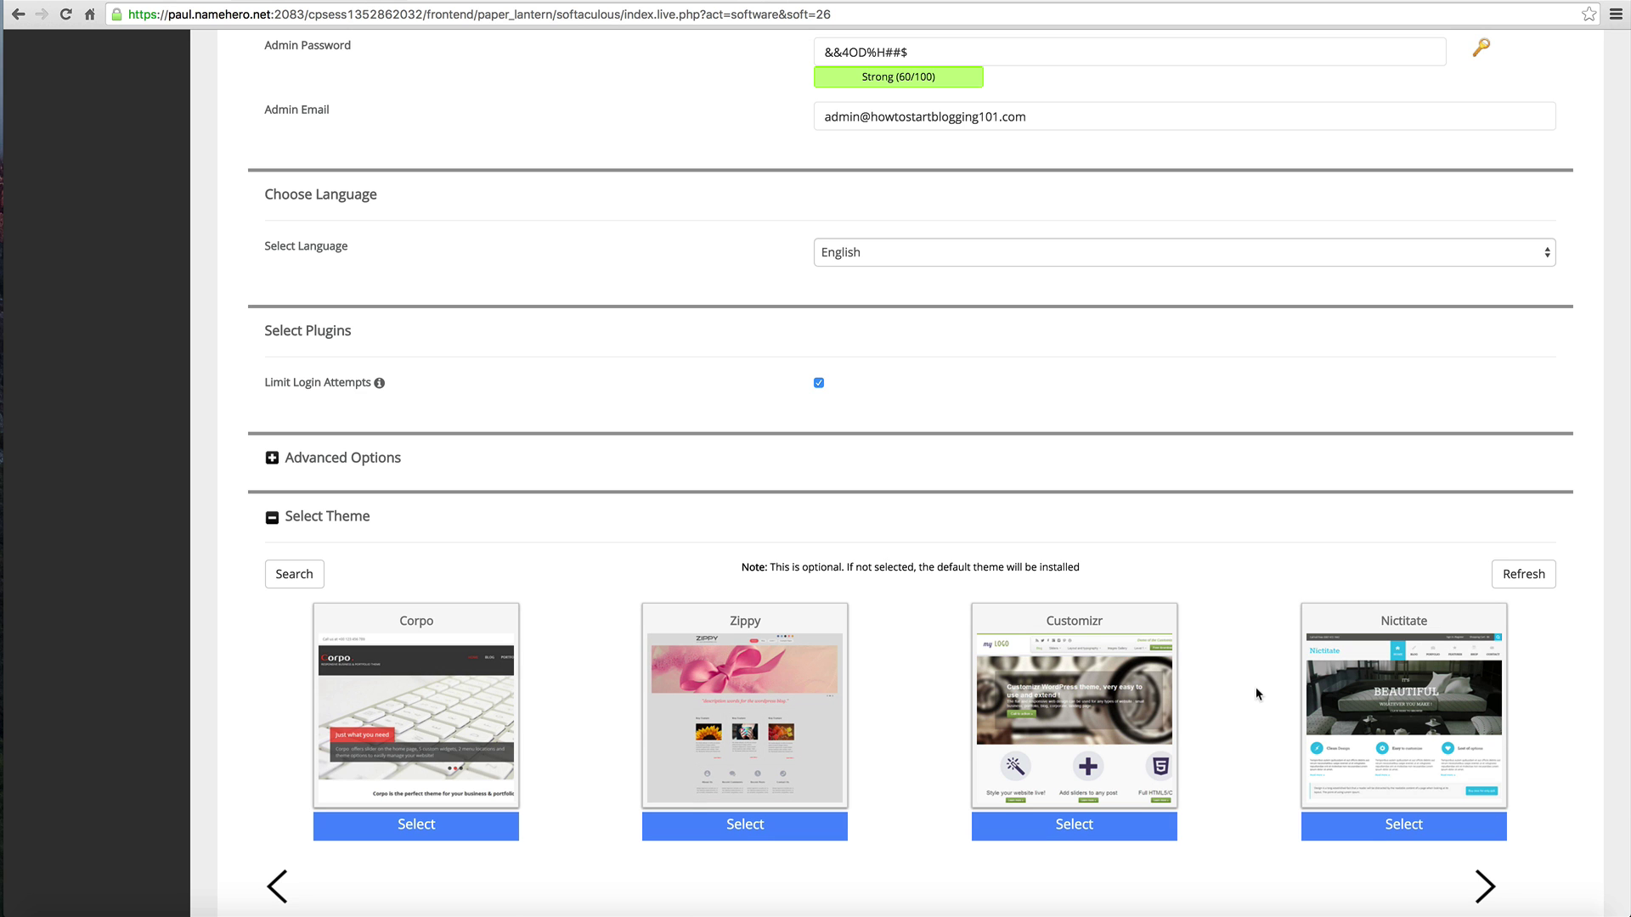
left_click(278, 881)
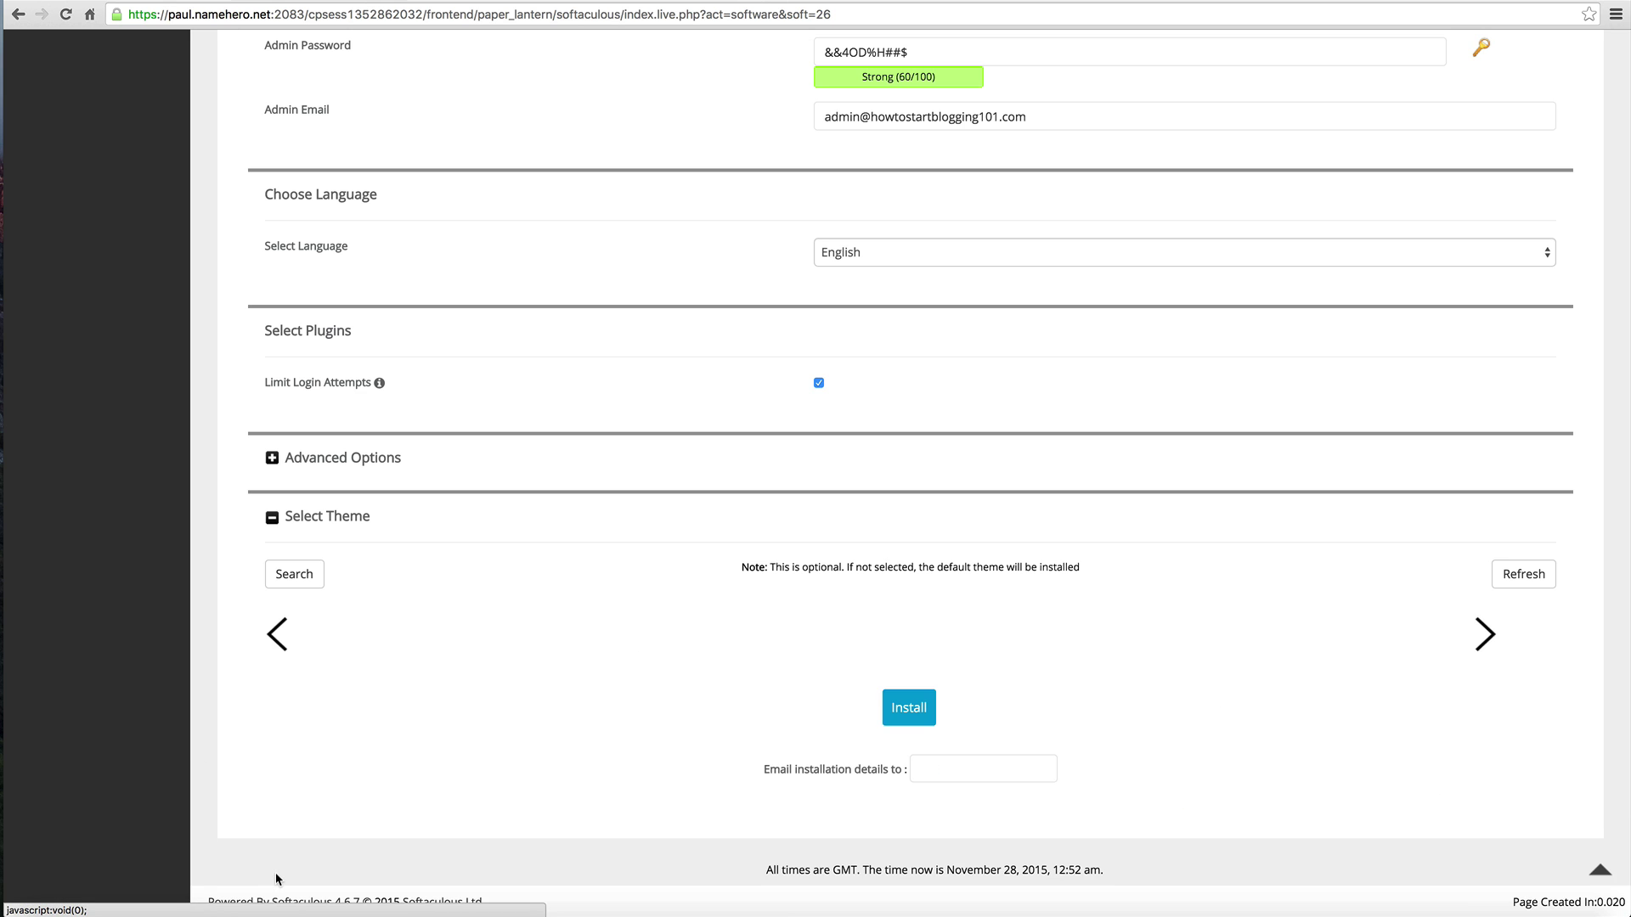
left_click(275, 888)
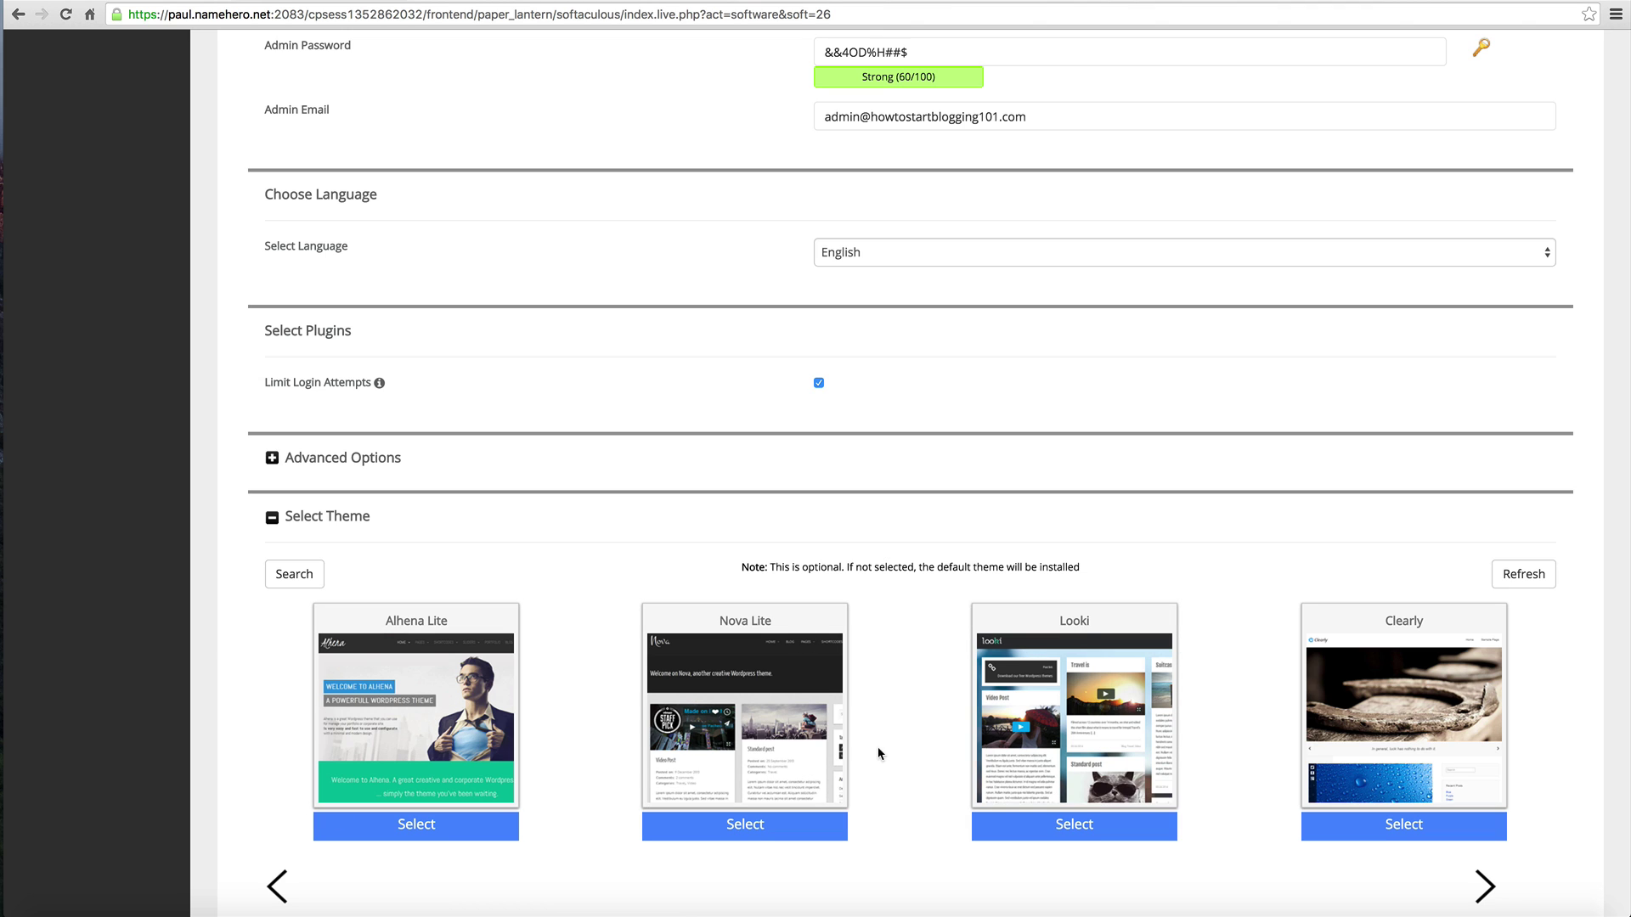
Step: Select Looki as the install theme and preview its demo's Travel post
left_click(1056, 785)
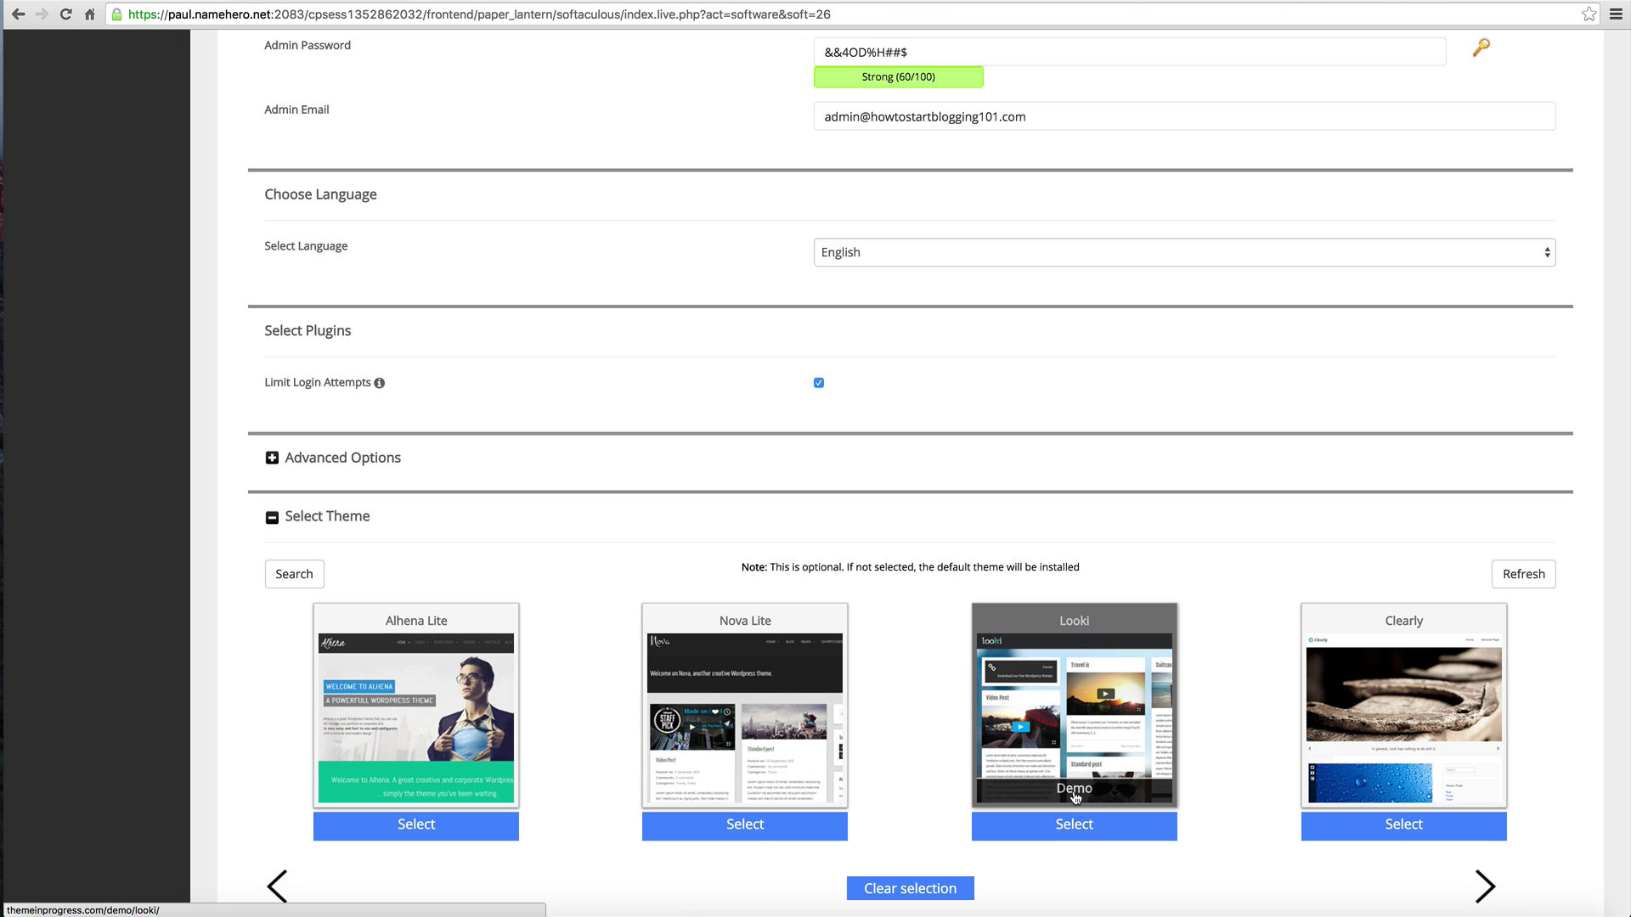
left_click(1062, 787)
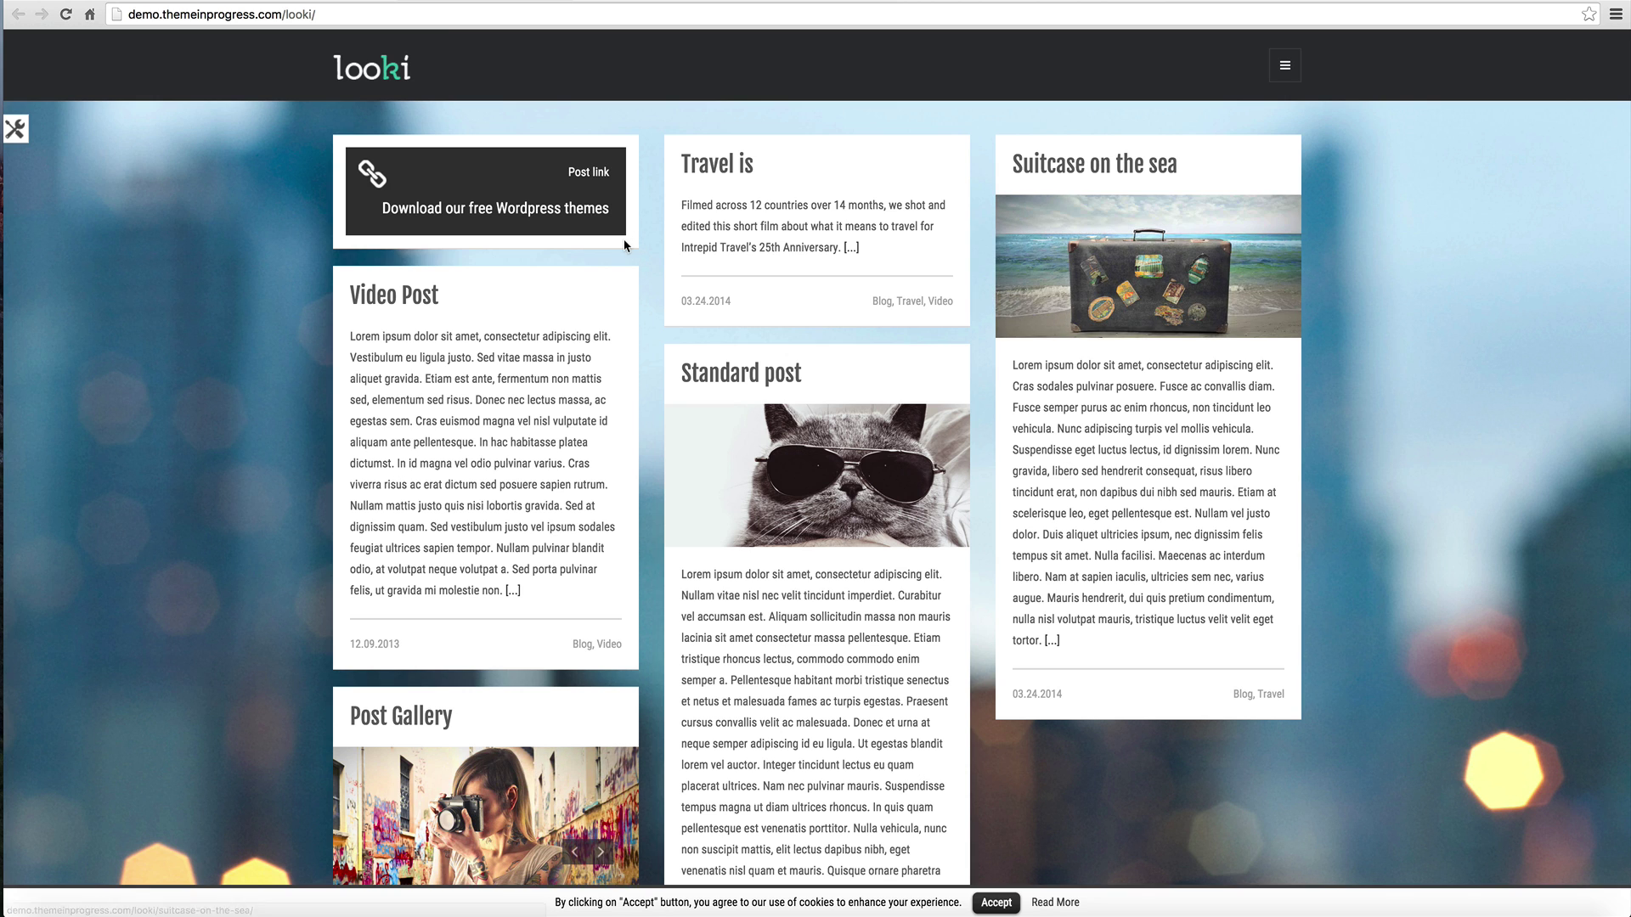
left_click(717, 164)
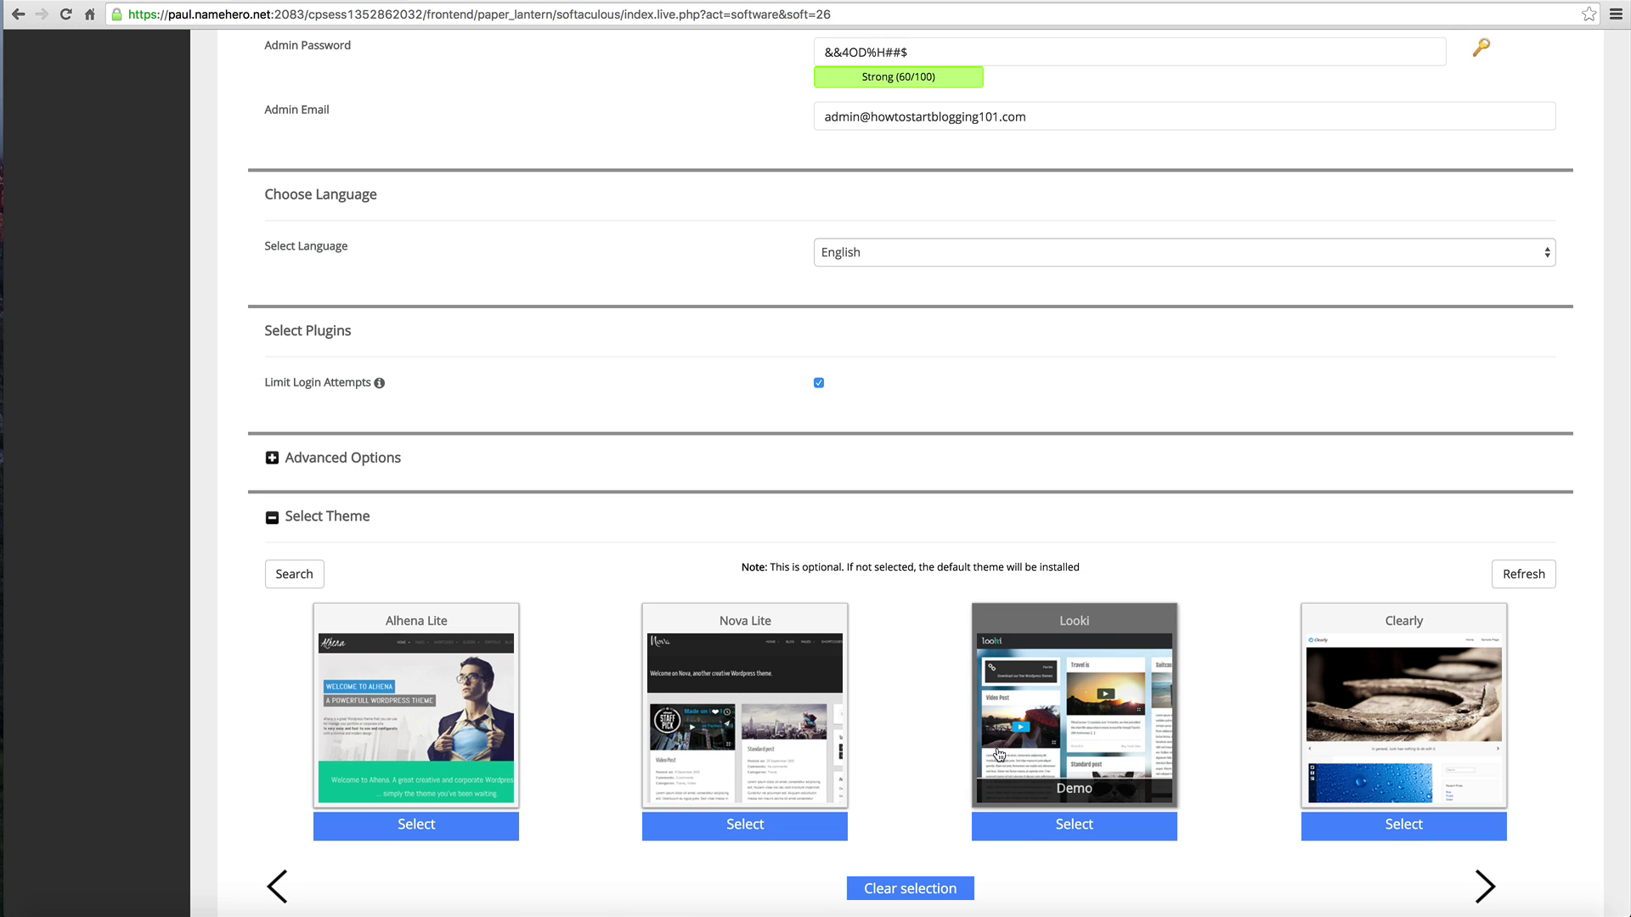
scroll(1010, 799, "down", 3)
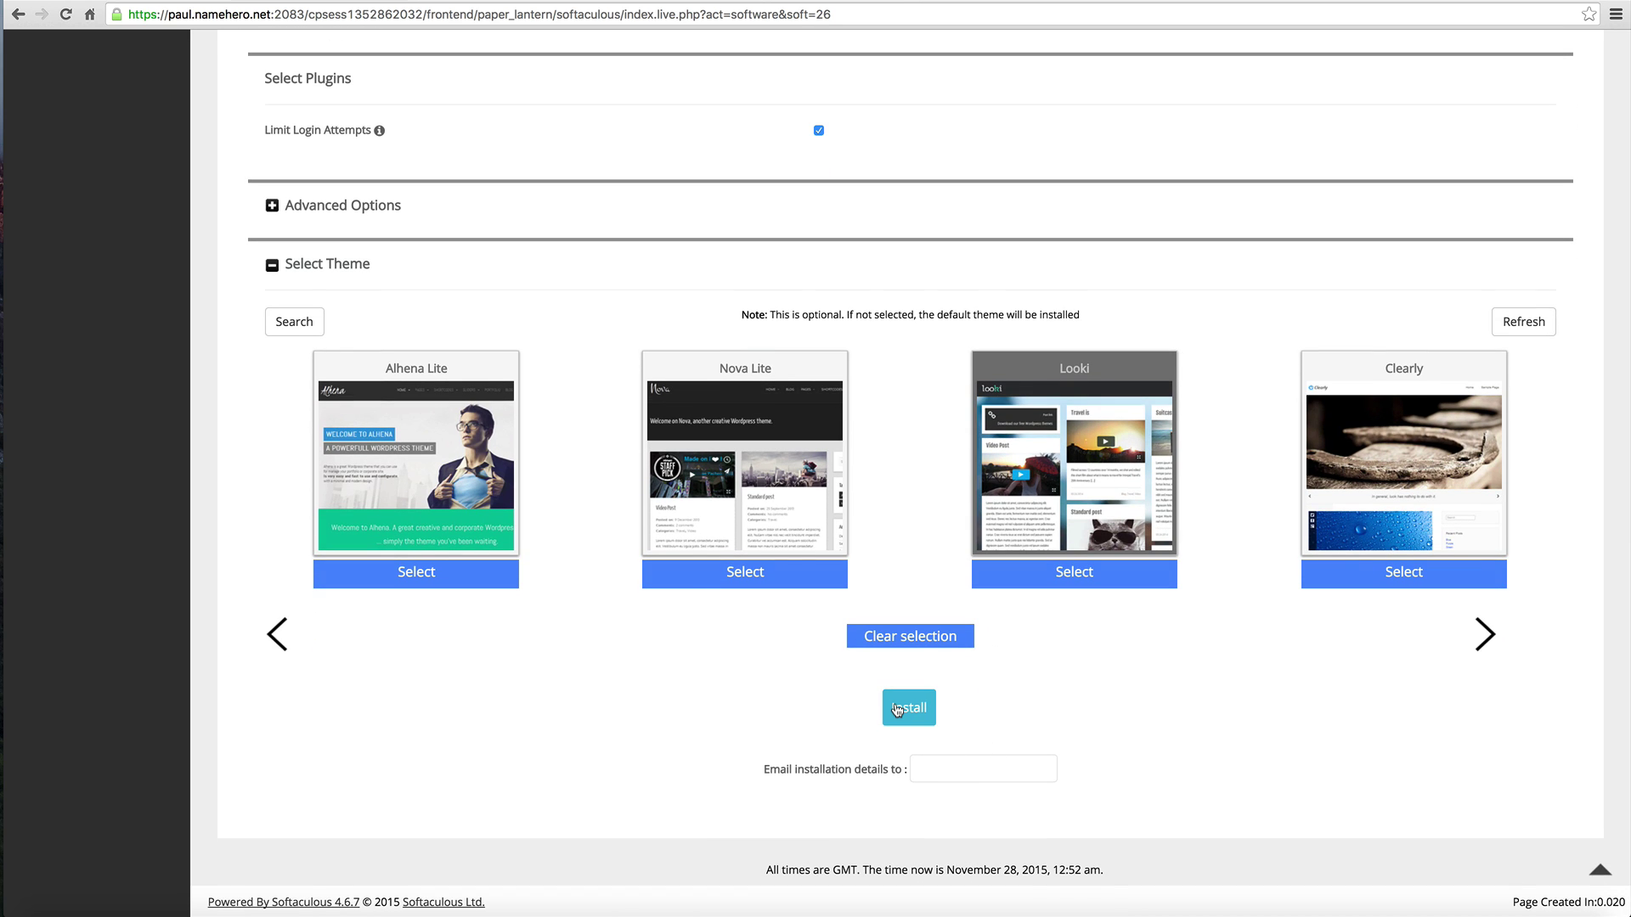
Step: Launch the WordPress installation on howtostartblogging101.com with the configured settings
left_click(946, 768)
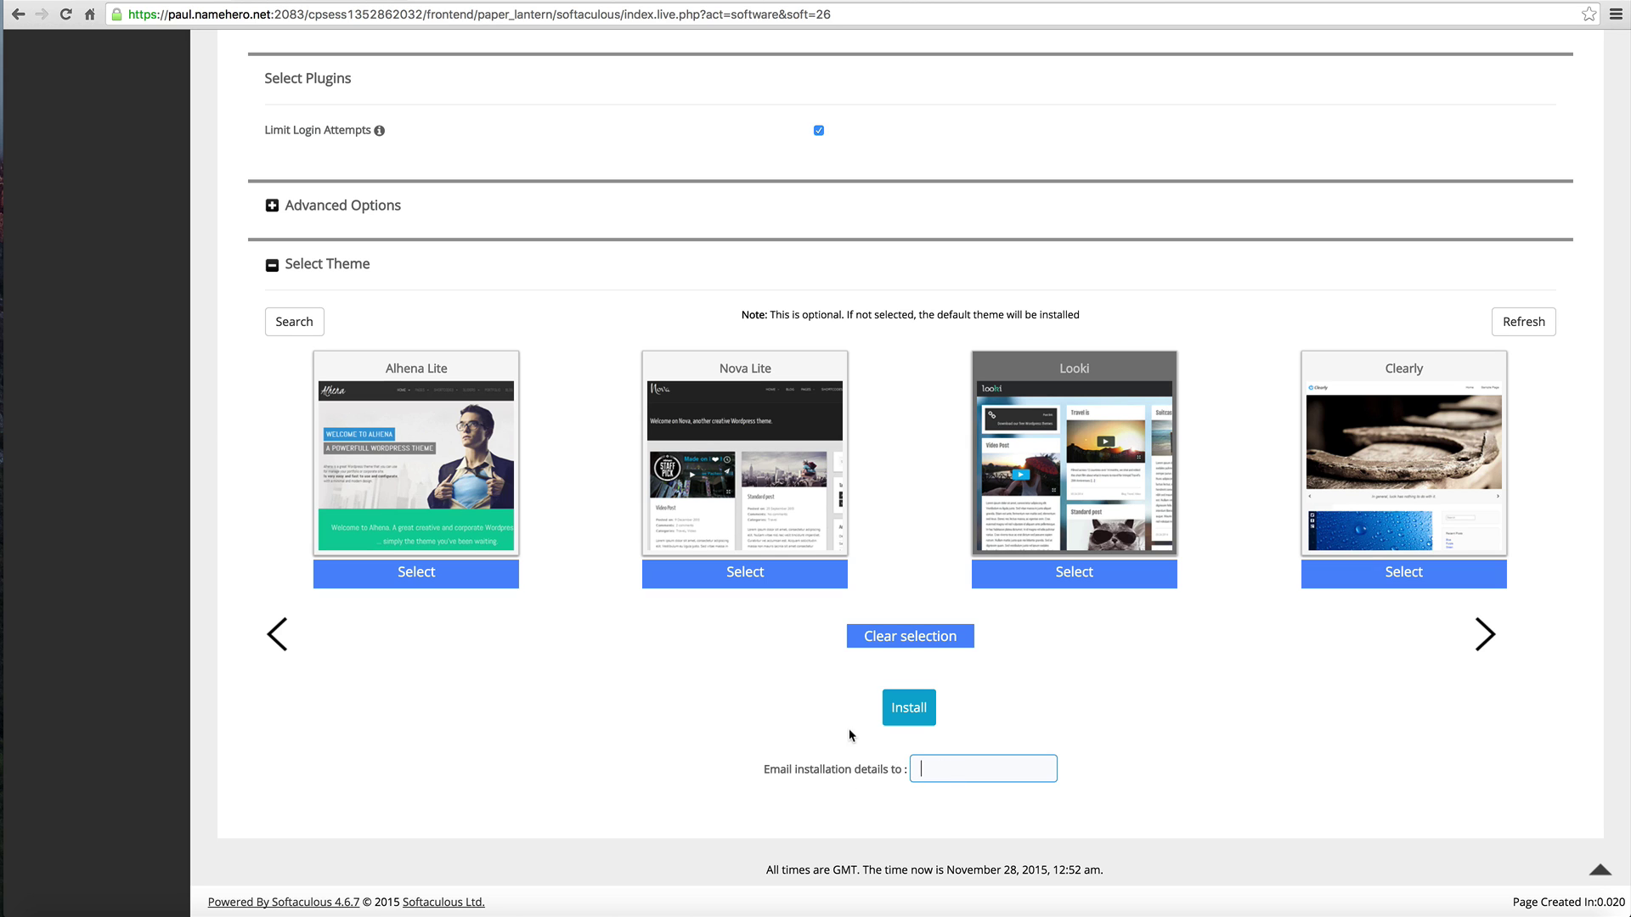
left_click(908, 708)
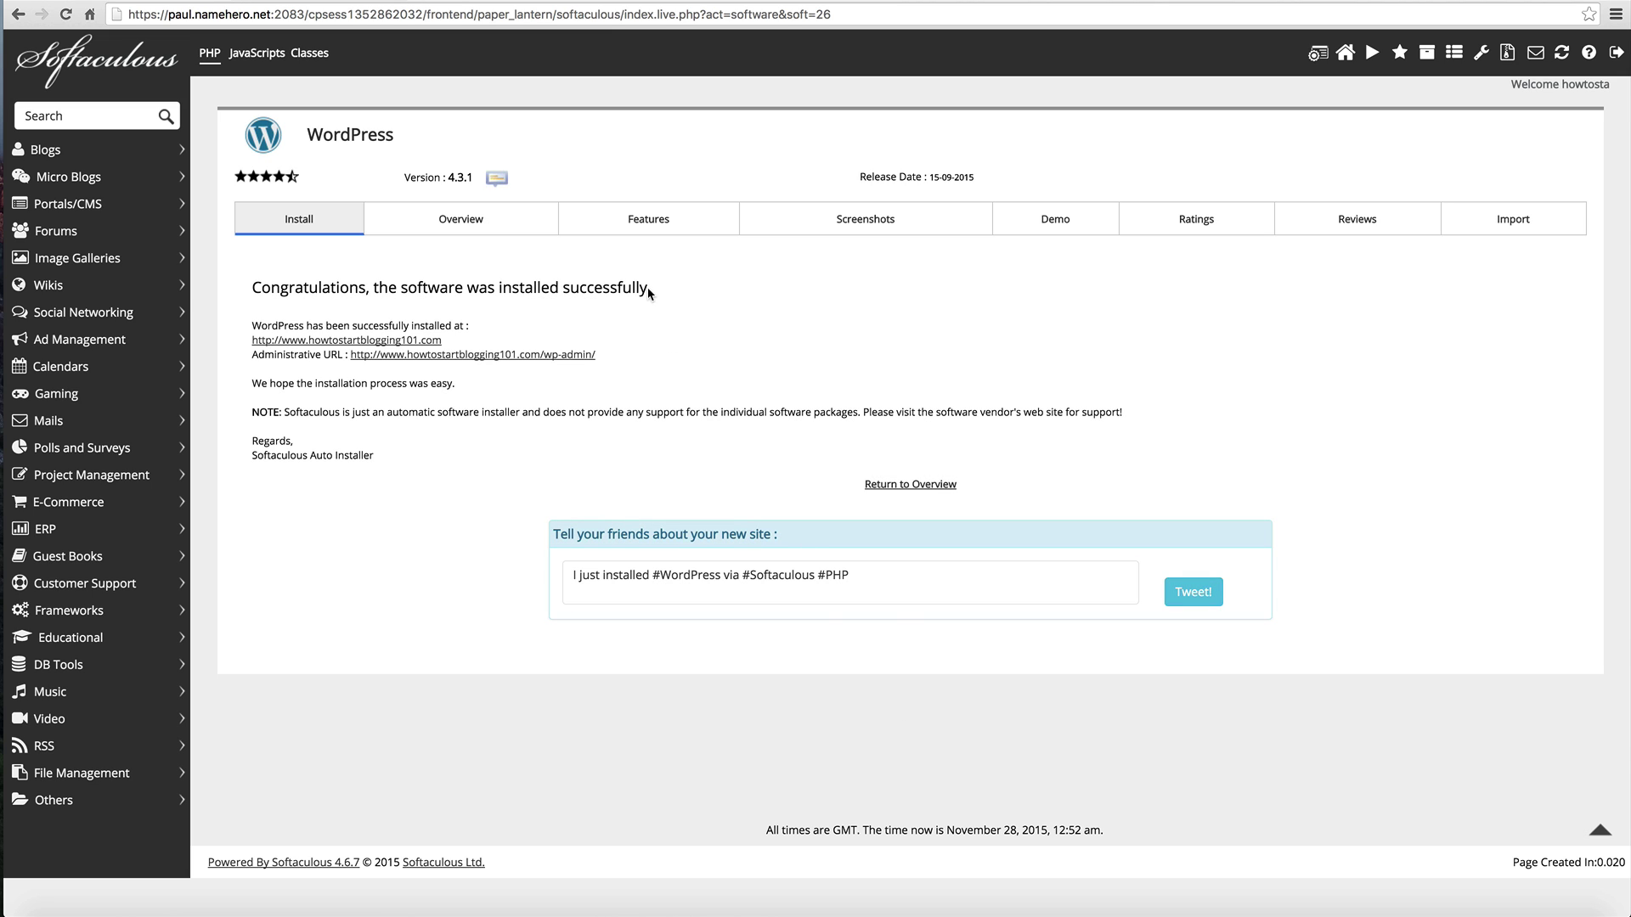
Step: Open the newly installed Looki-themed blog, then return to the installation confirmation page
left_click_drag(648, 291, 262, 291)
left_click(305, 340)
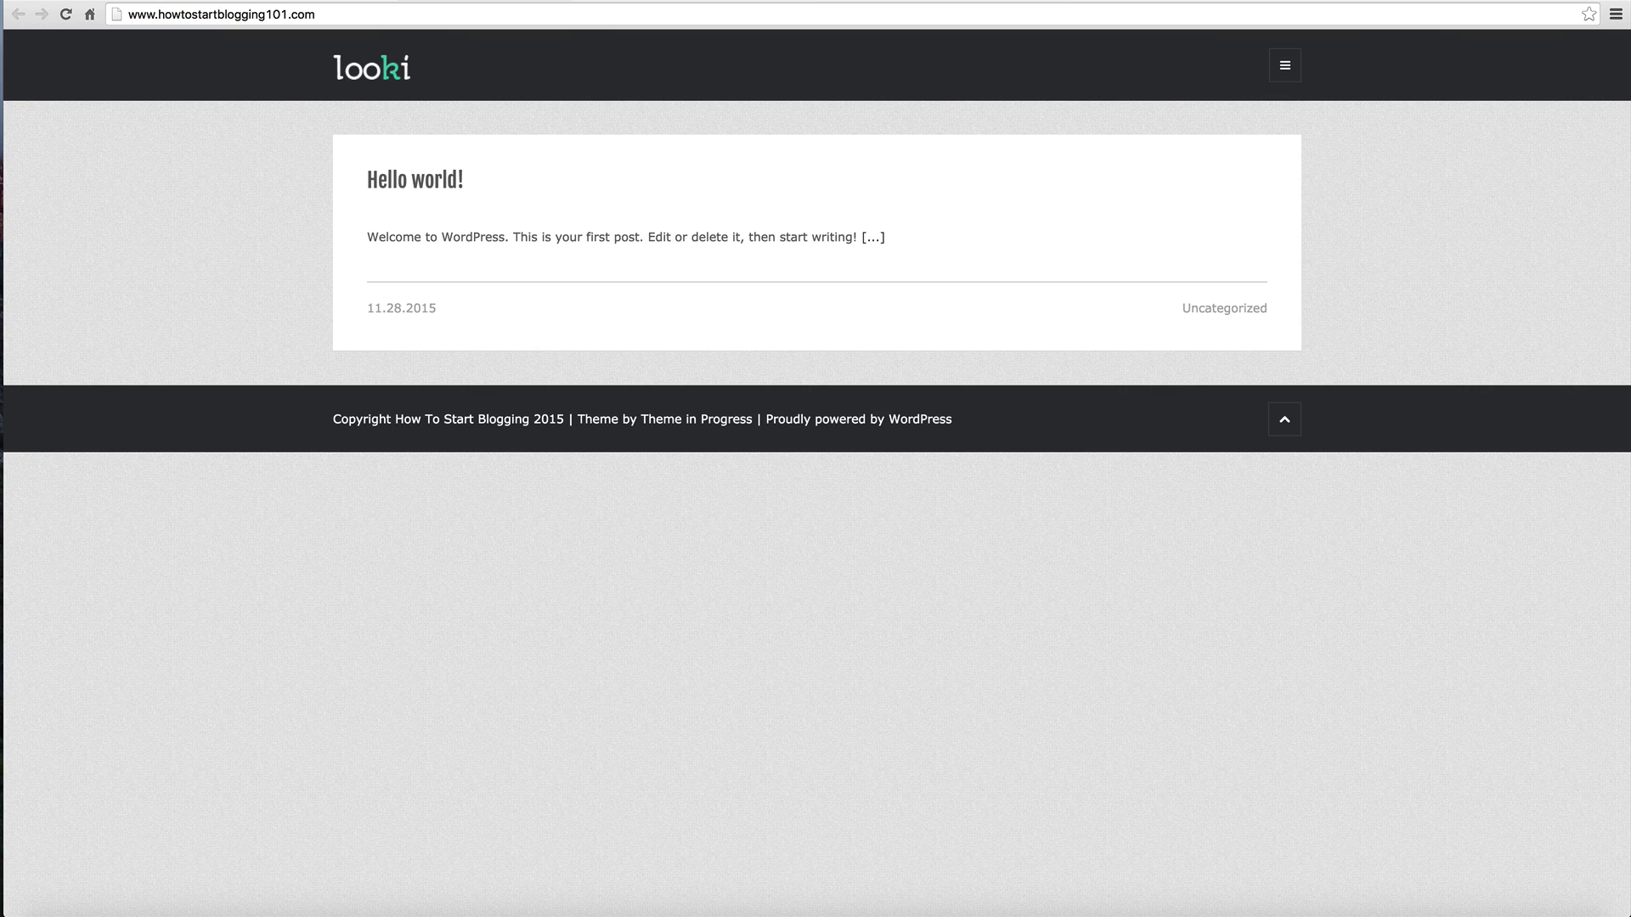
key("super+w")
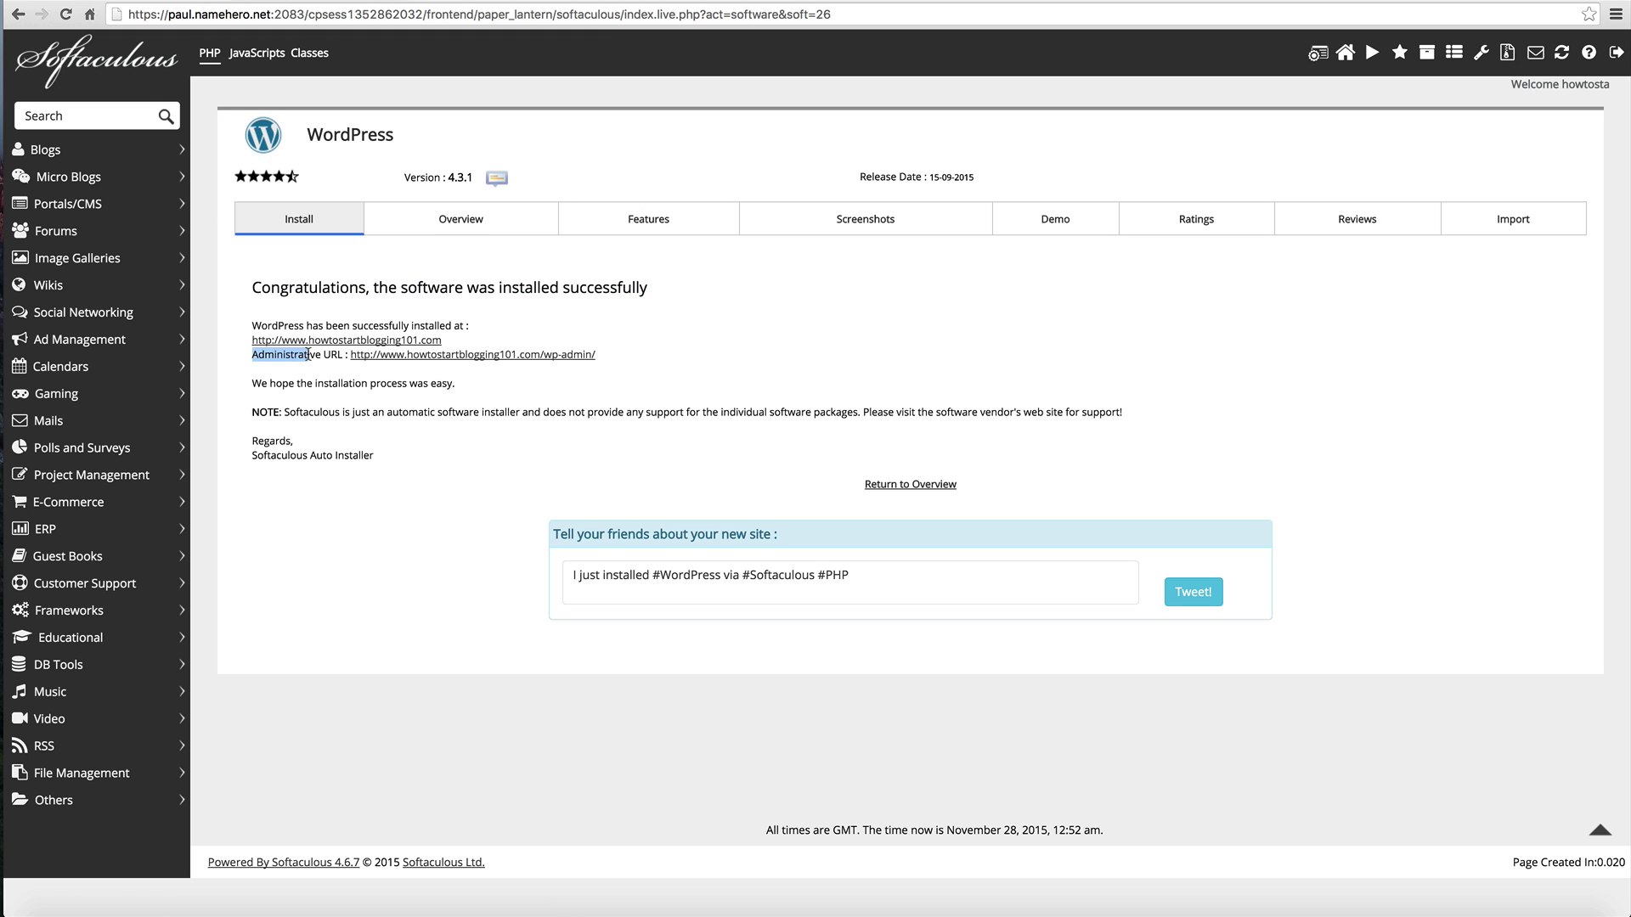
Step: Log in to wp-admin as howto using the copied admin password
left_click_drag(311, 354, 342, 356)
left_click(427, 356)
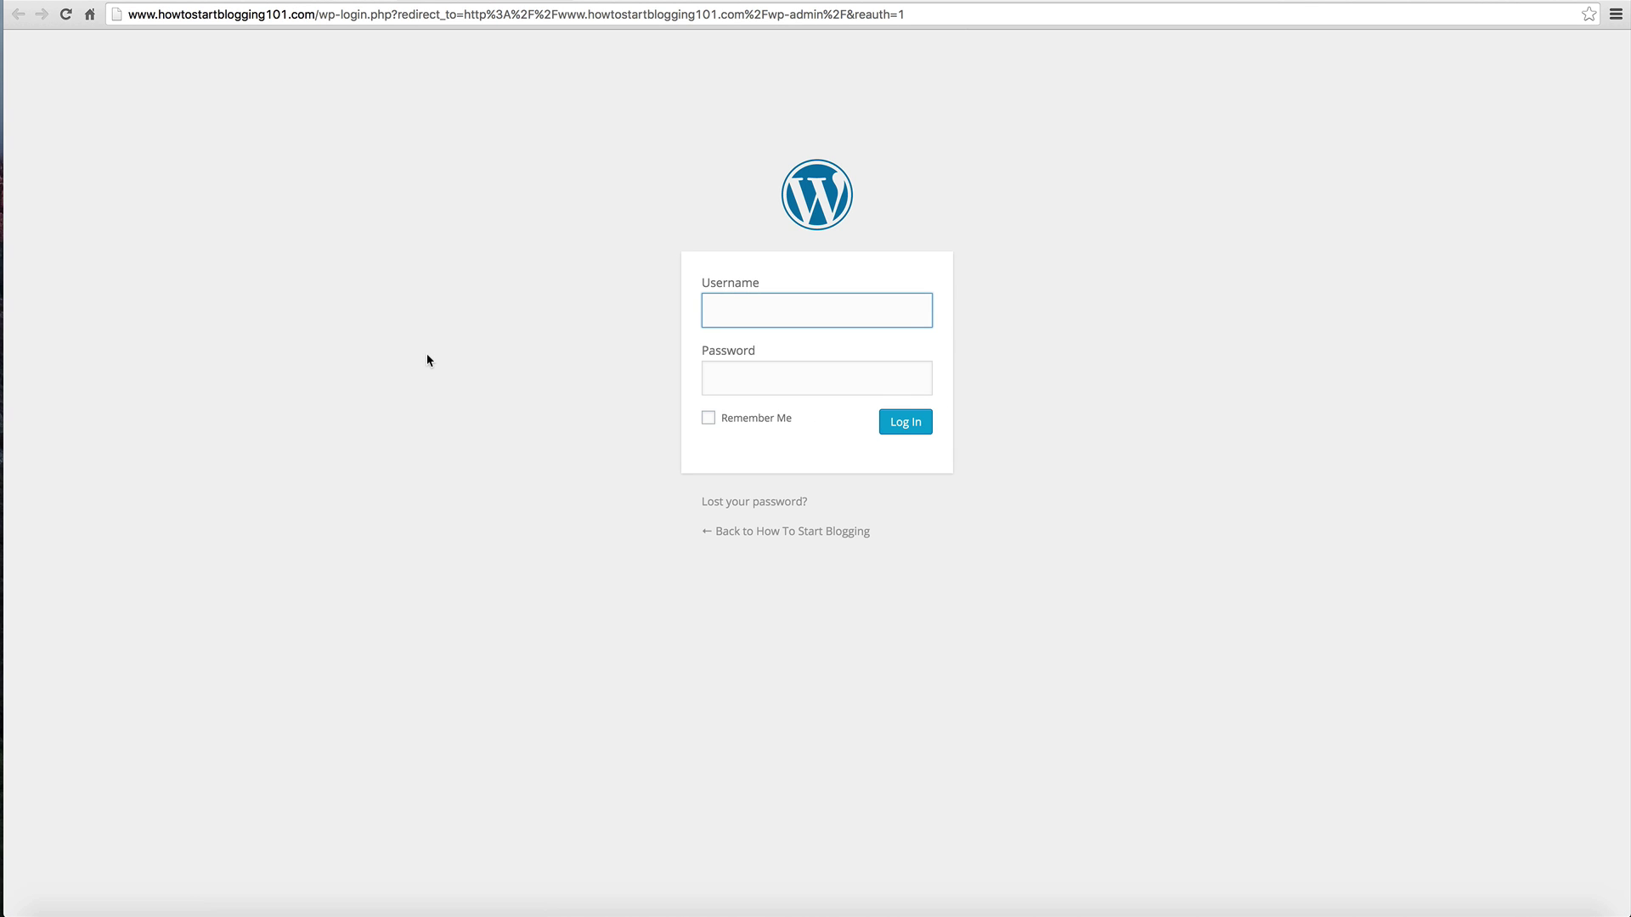
type("howto")
key("Tab")
key("super+v")
left_click(907, 424)
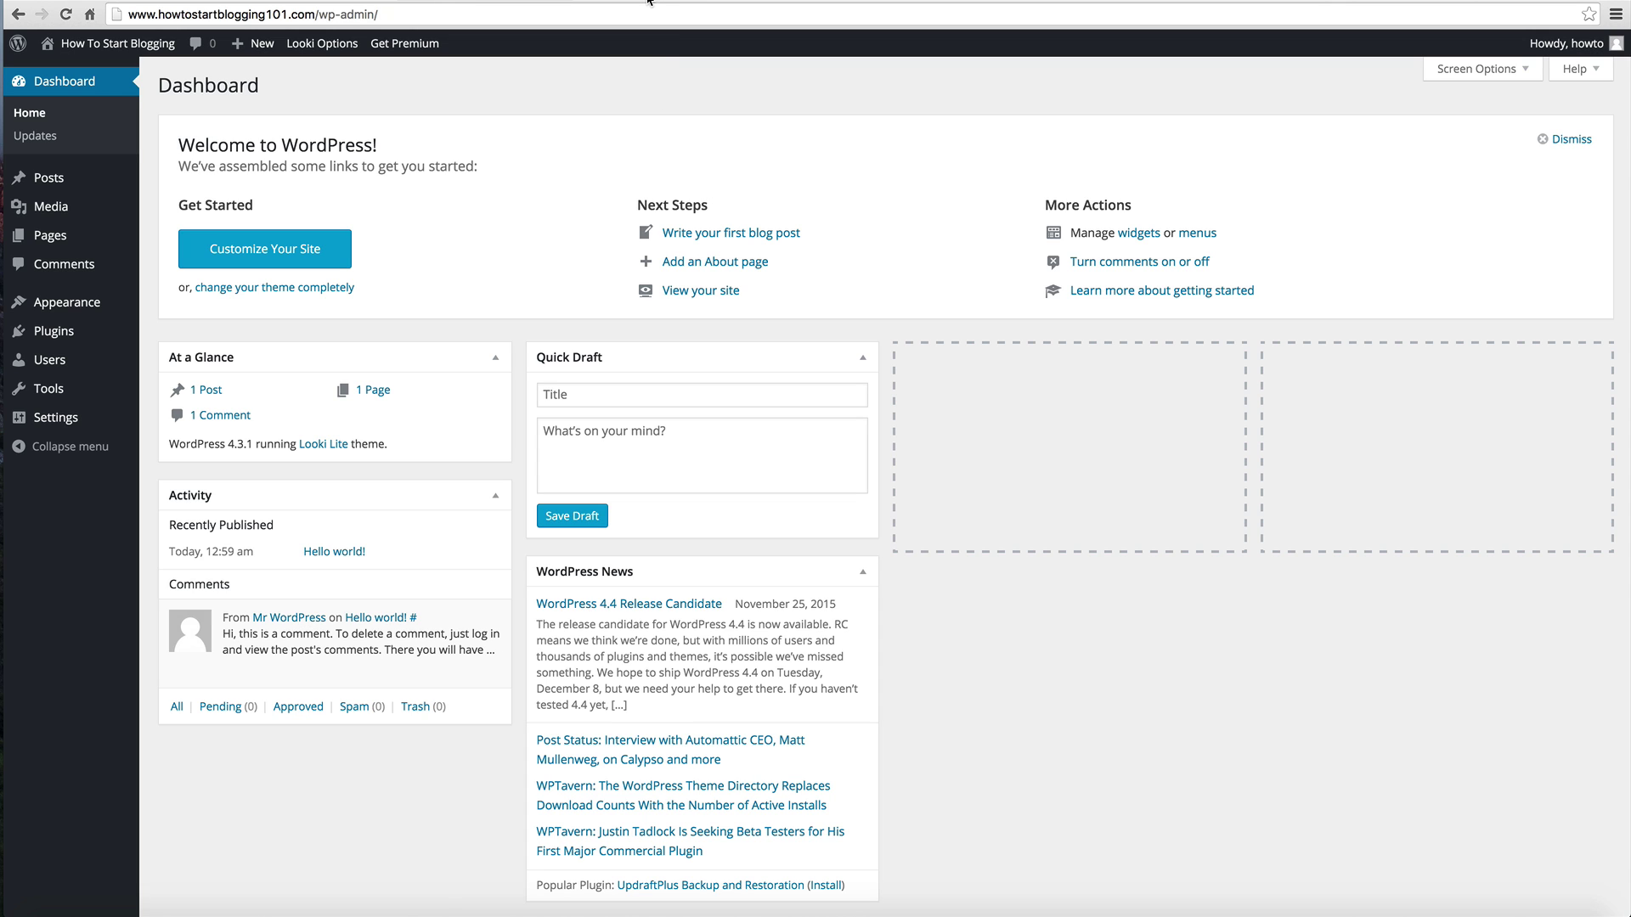
Step: Publish a new post titled 'Welcome Post' with the body 'Welcome to my site'
mouse_move(94, 189)
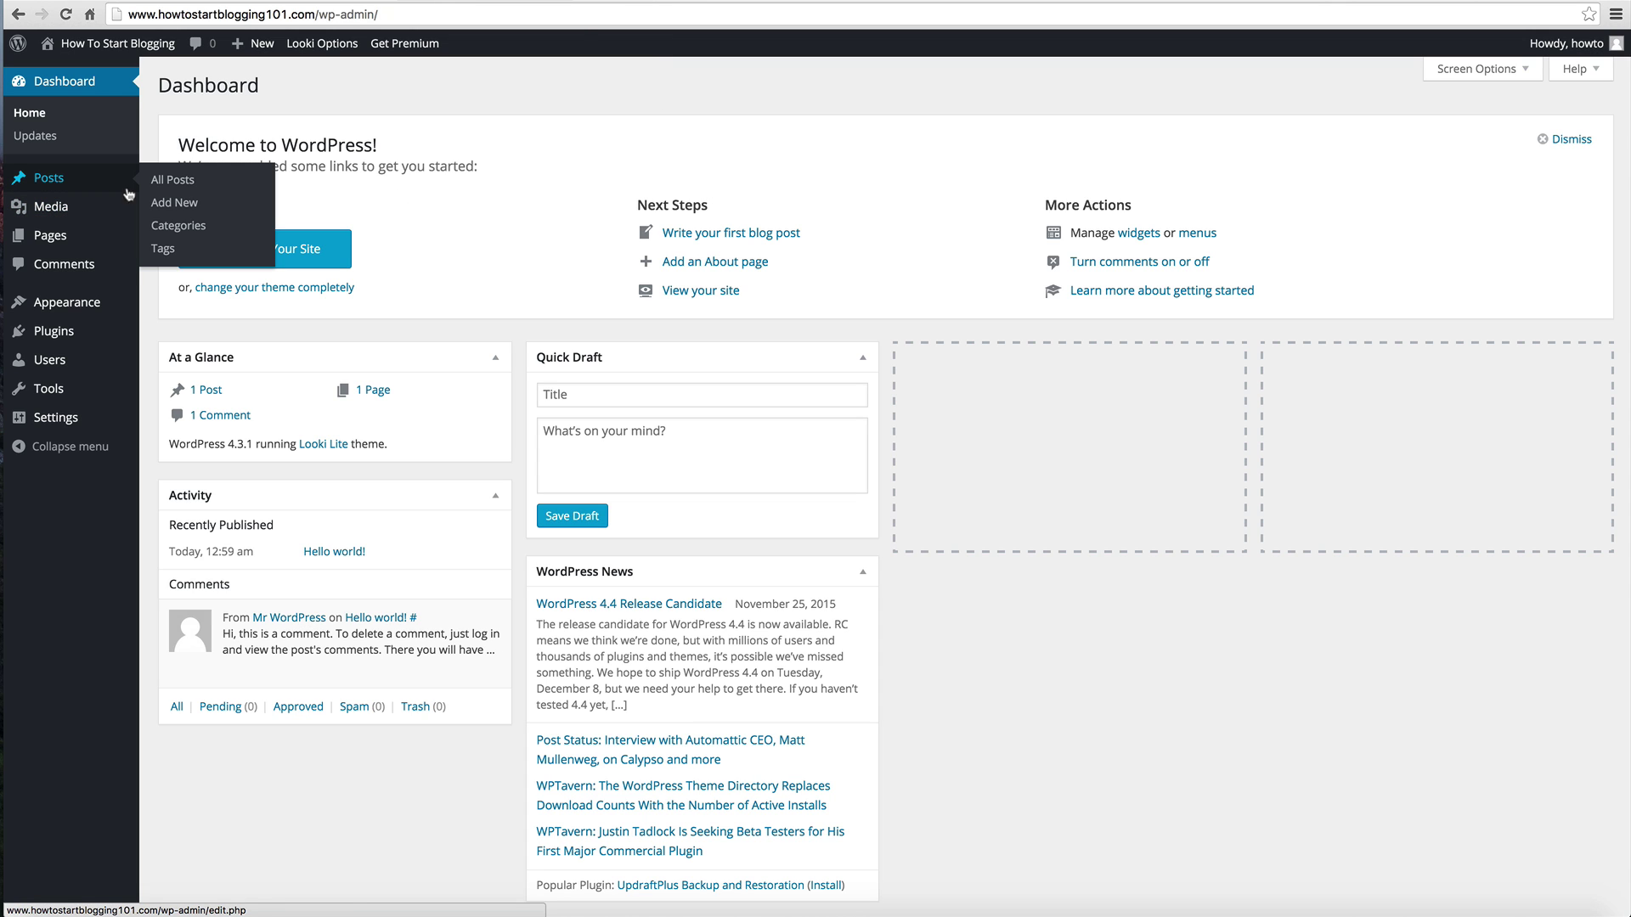
left_click(197, 212)
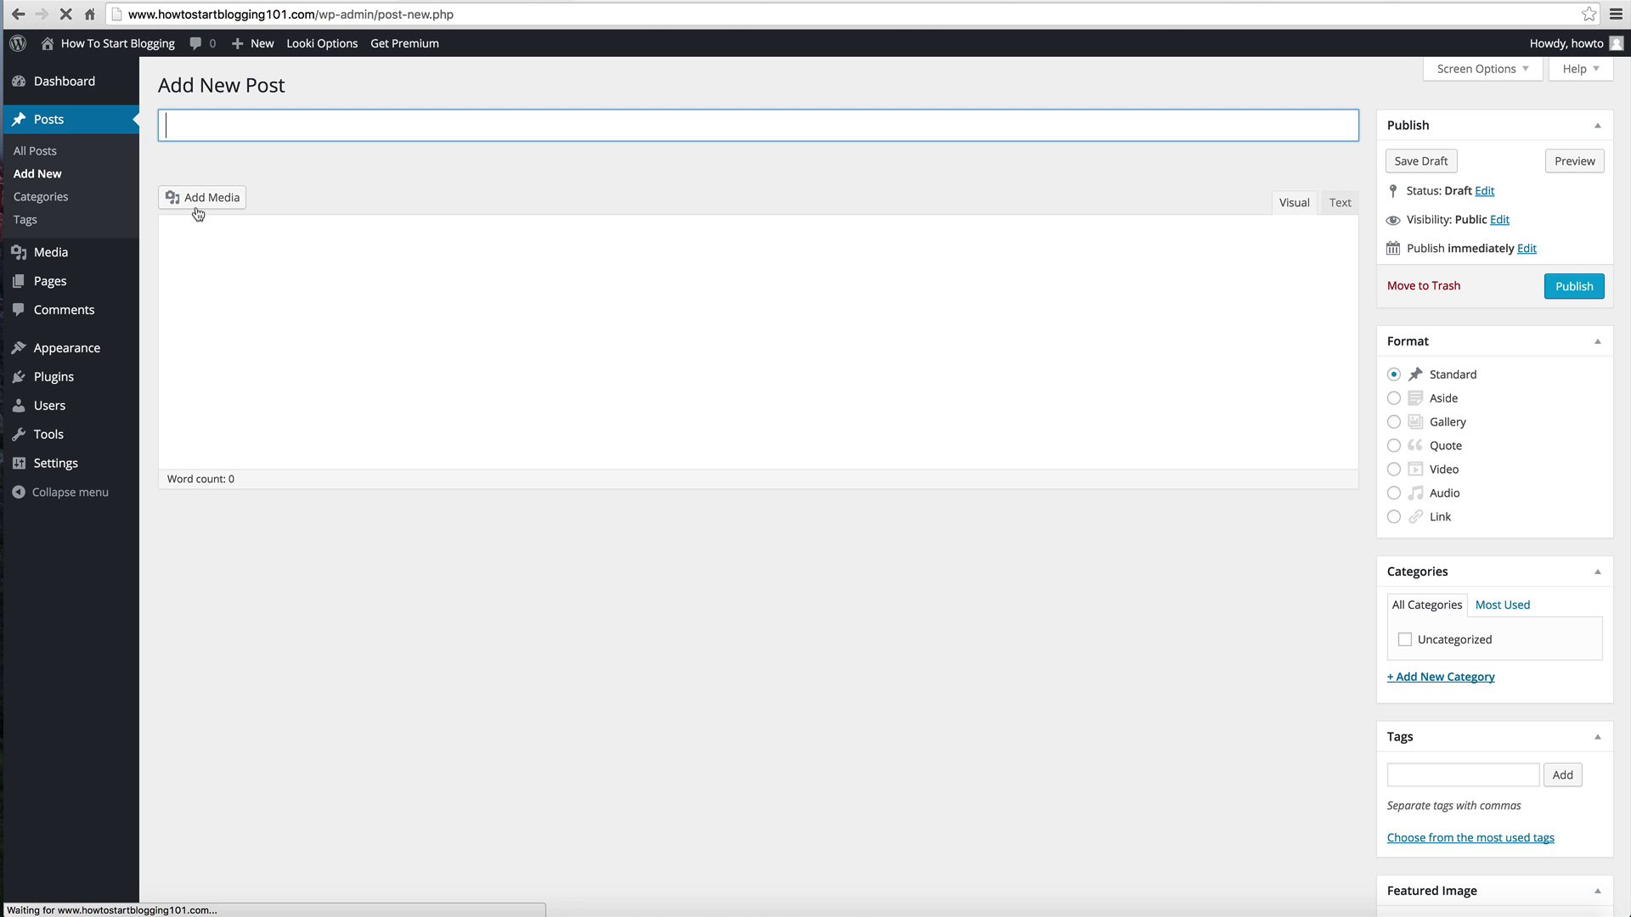
left_click(260, 128)
type("Welcome Post")
key("Tab")
type("Welcome to my site")
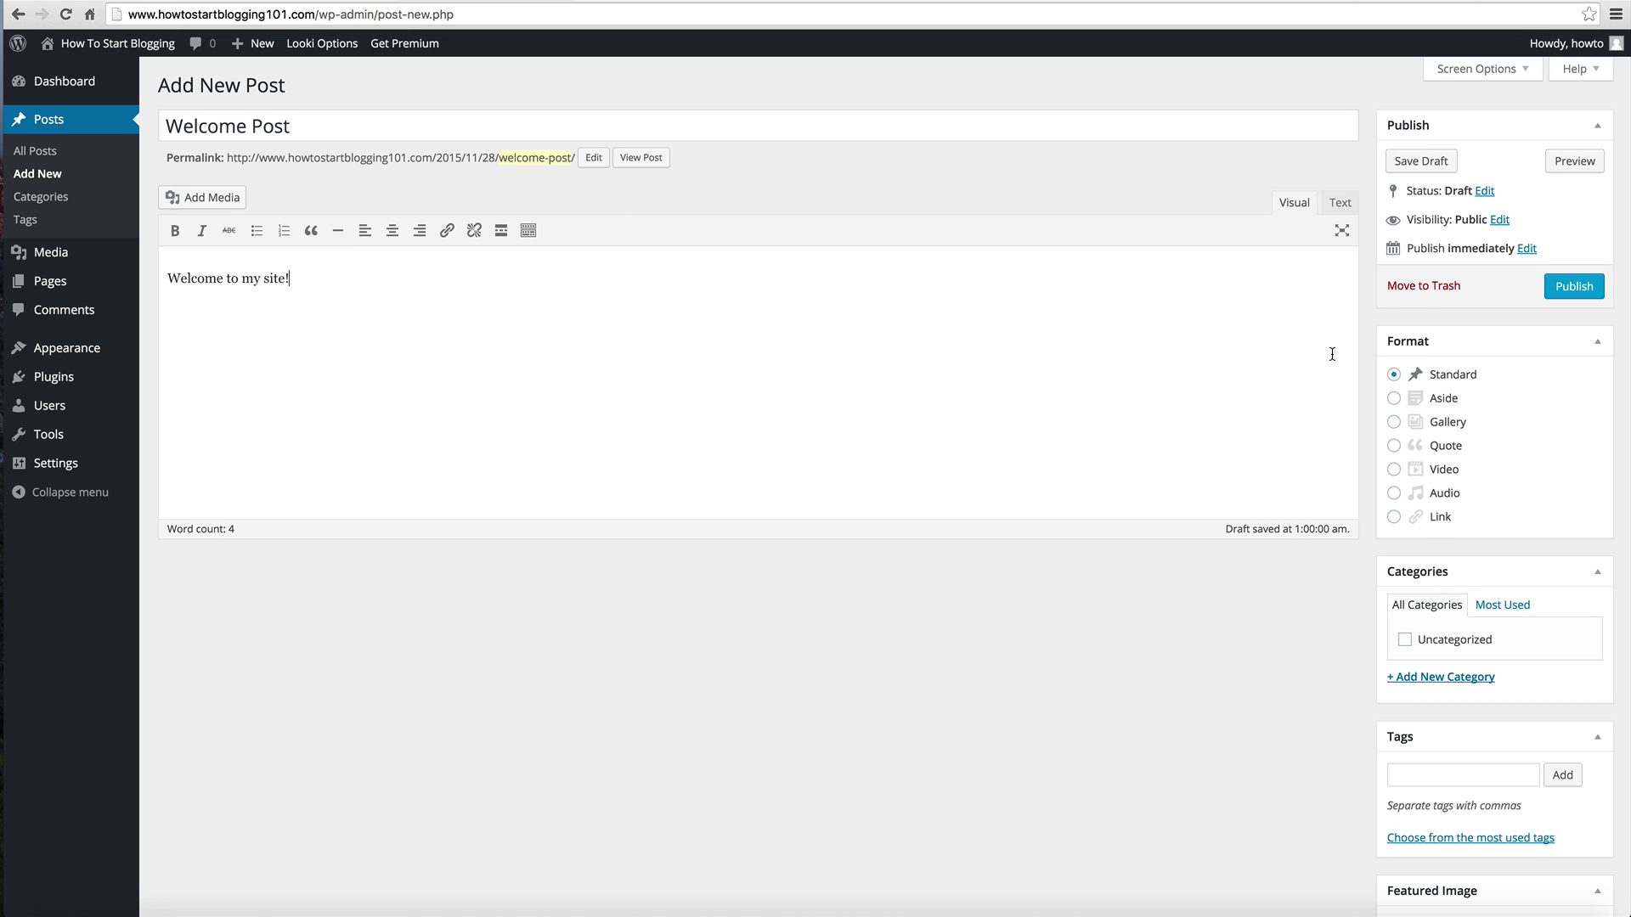
scroll(1332, 354, "down", 2)
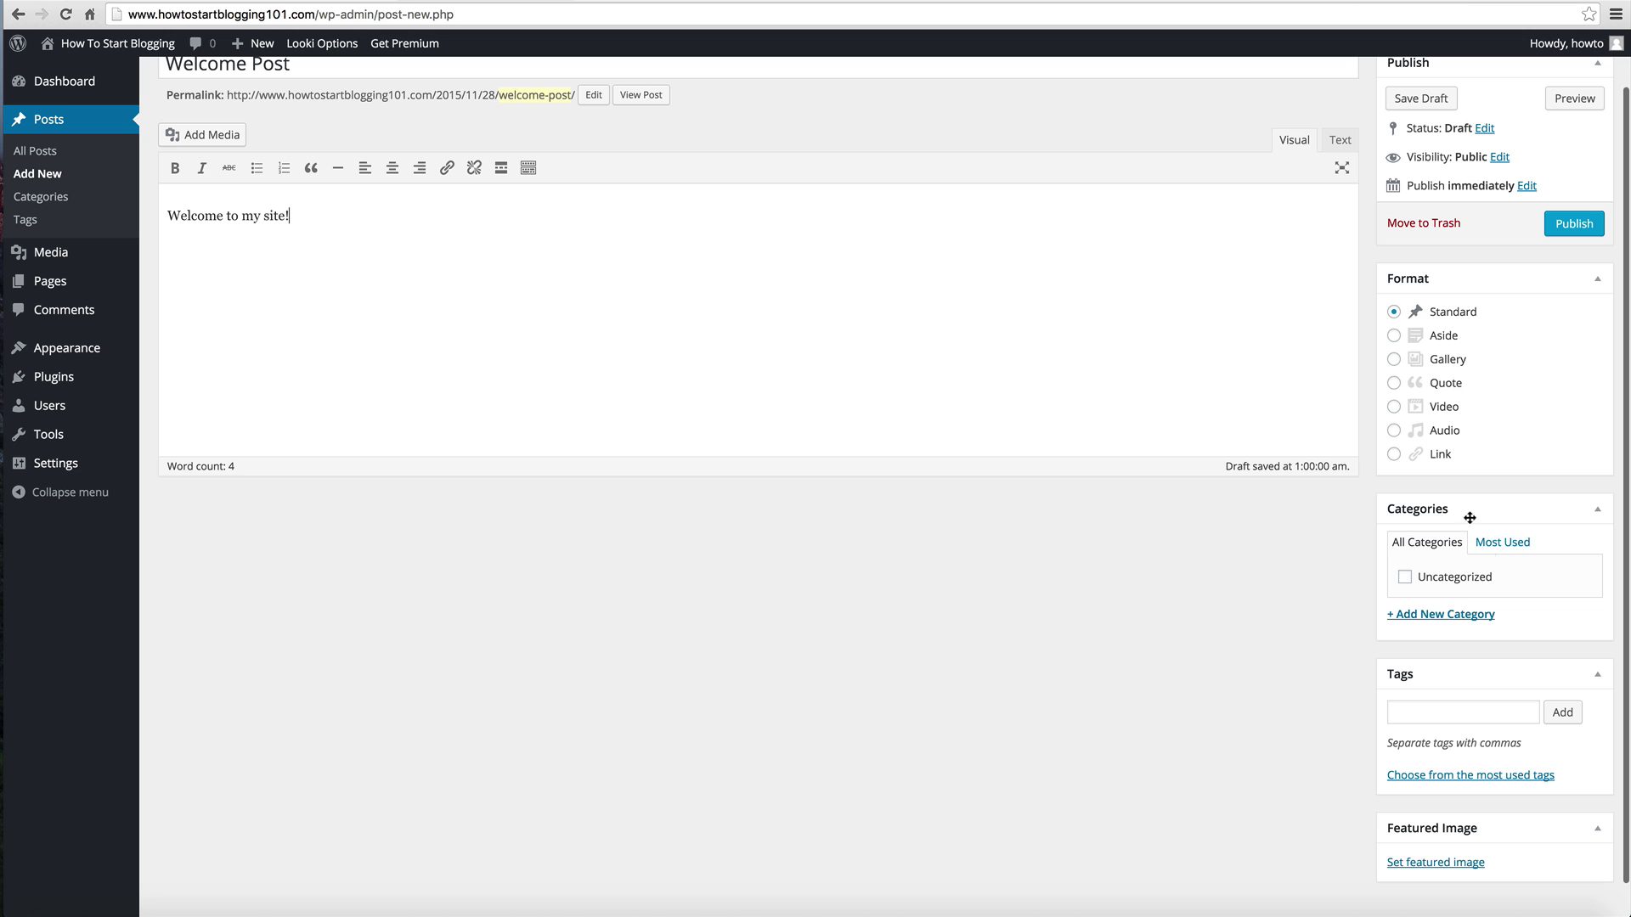
scroll(1457, 526, "down", 2)
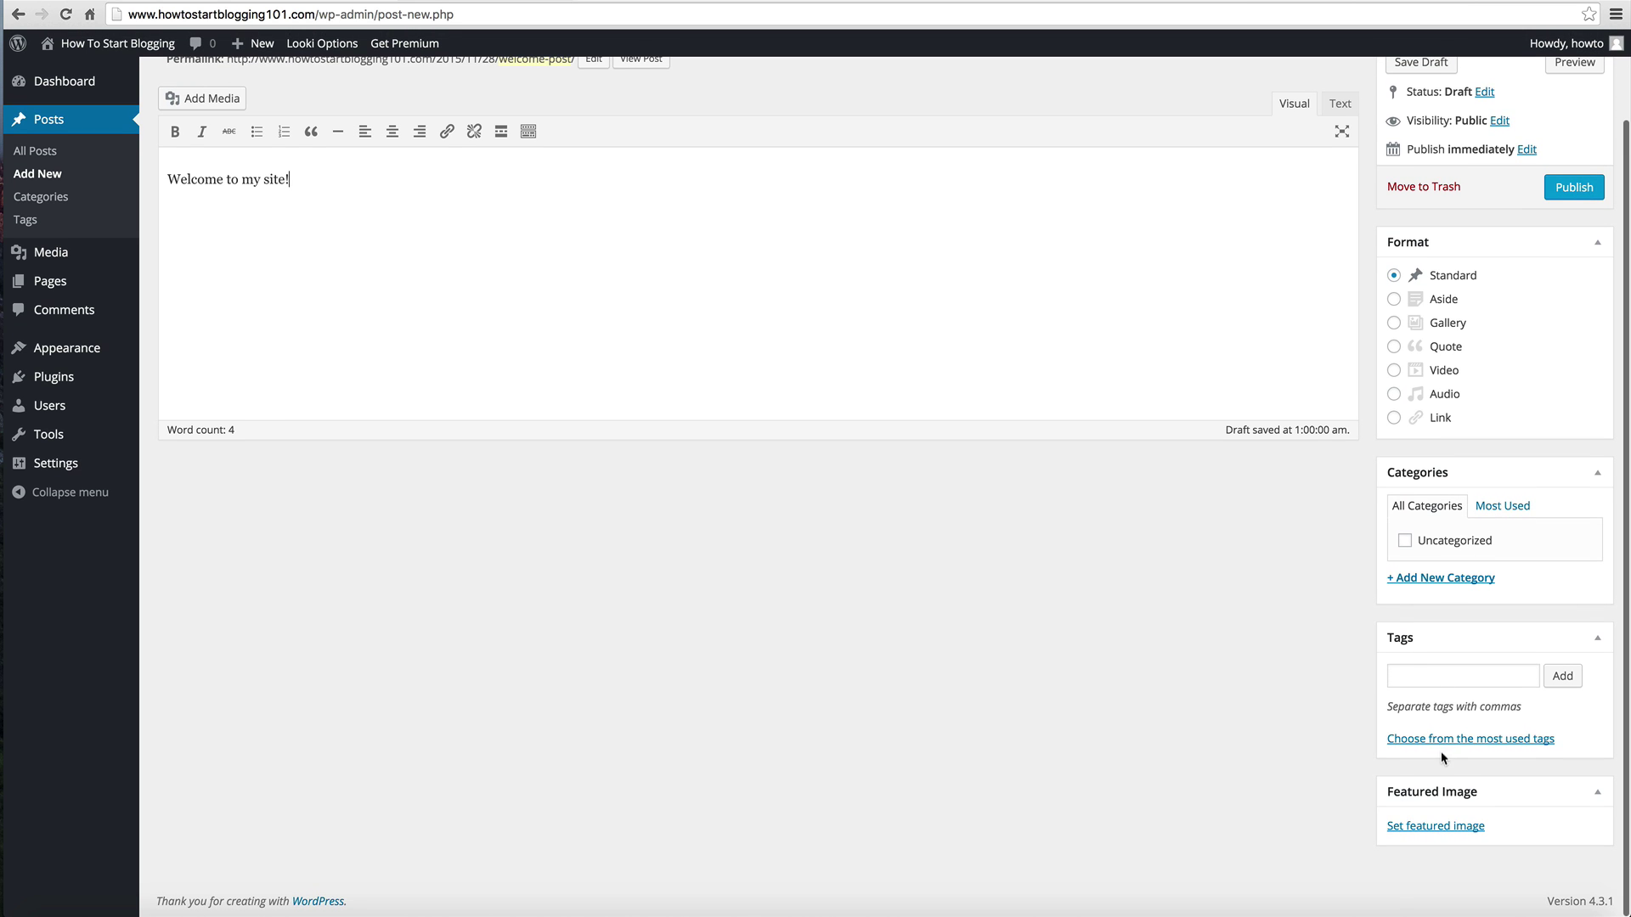
scroll(1435, 767, "up", 3)
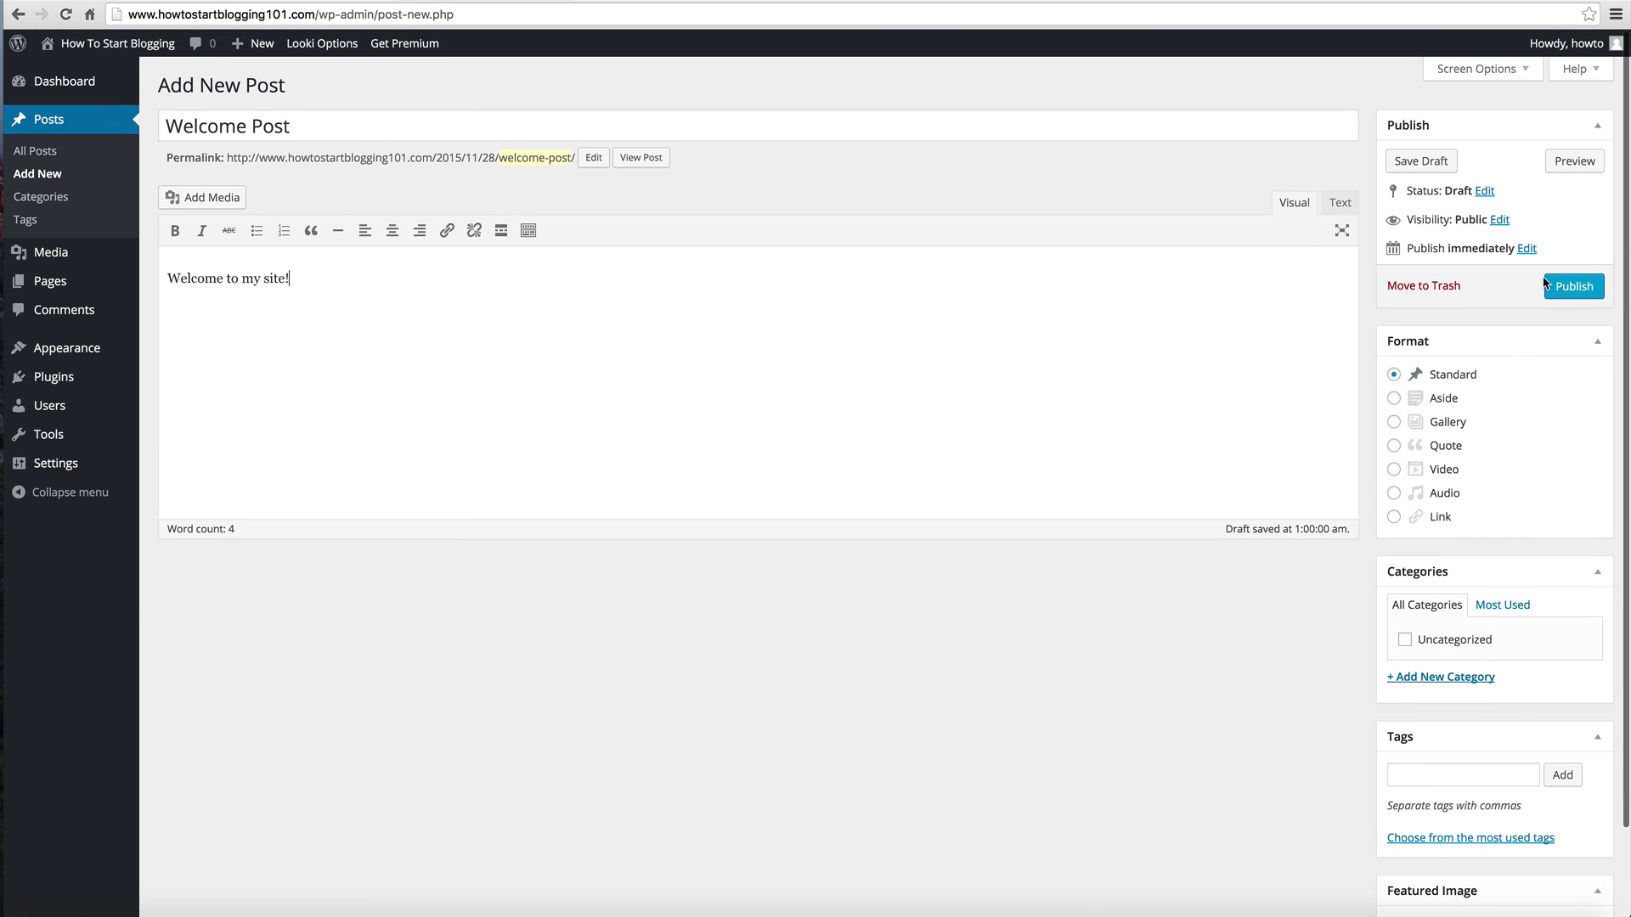
left_click(1550, 286)
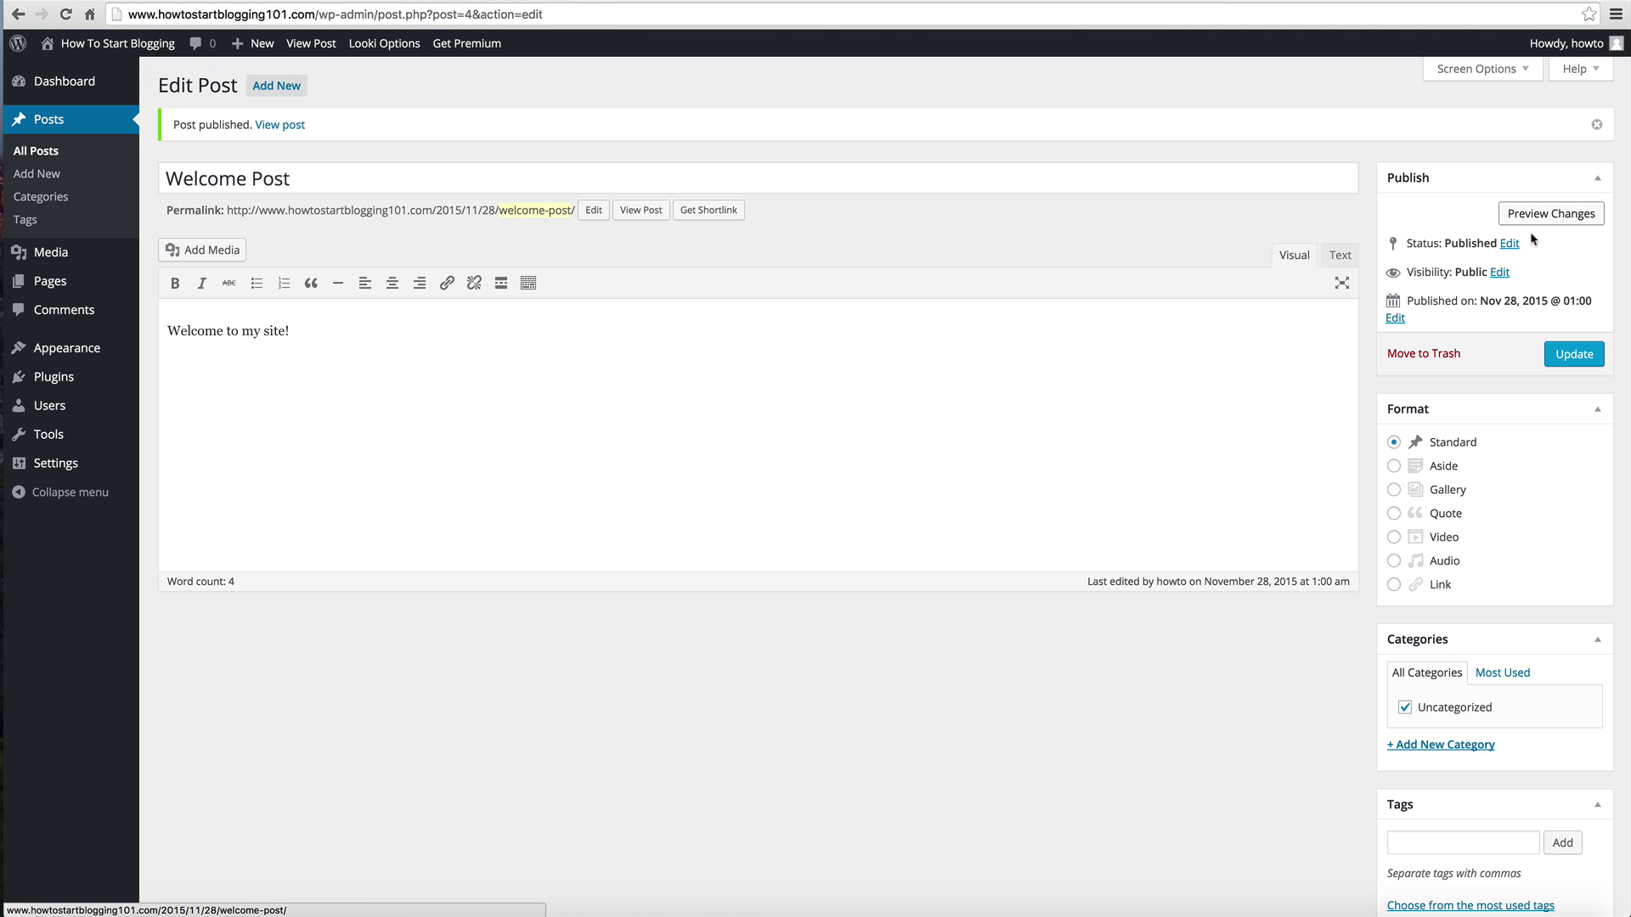
Step: View the published post, go to the blog home page, then open Welcome Post alone
left_click(649, 218)
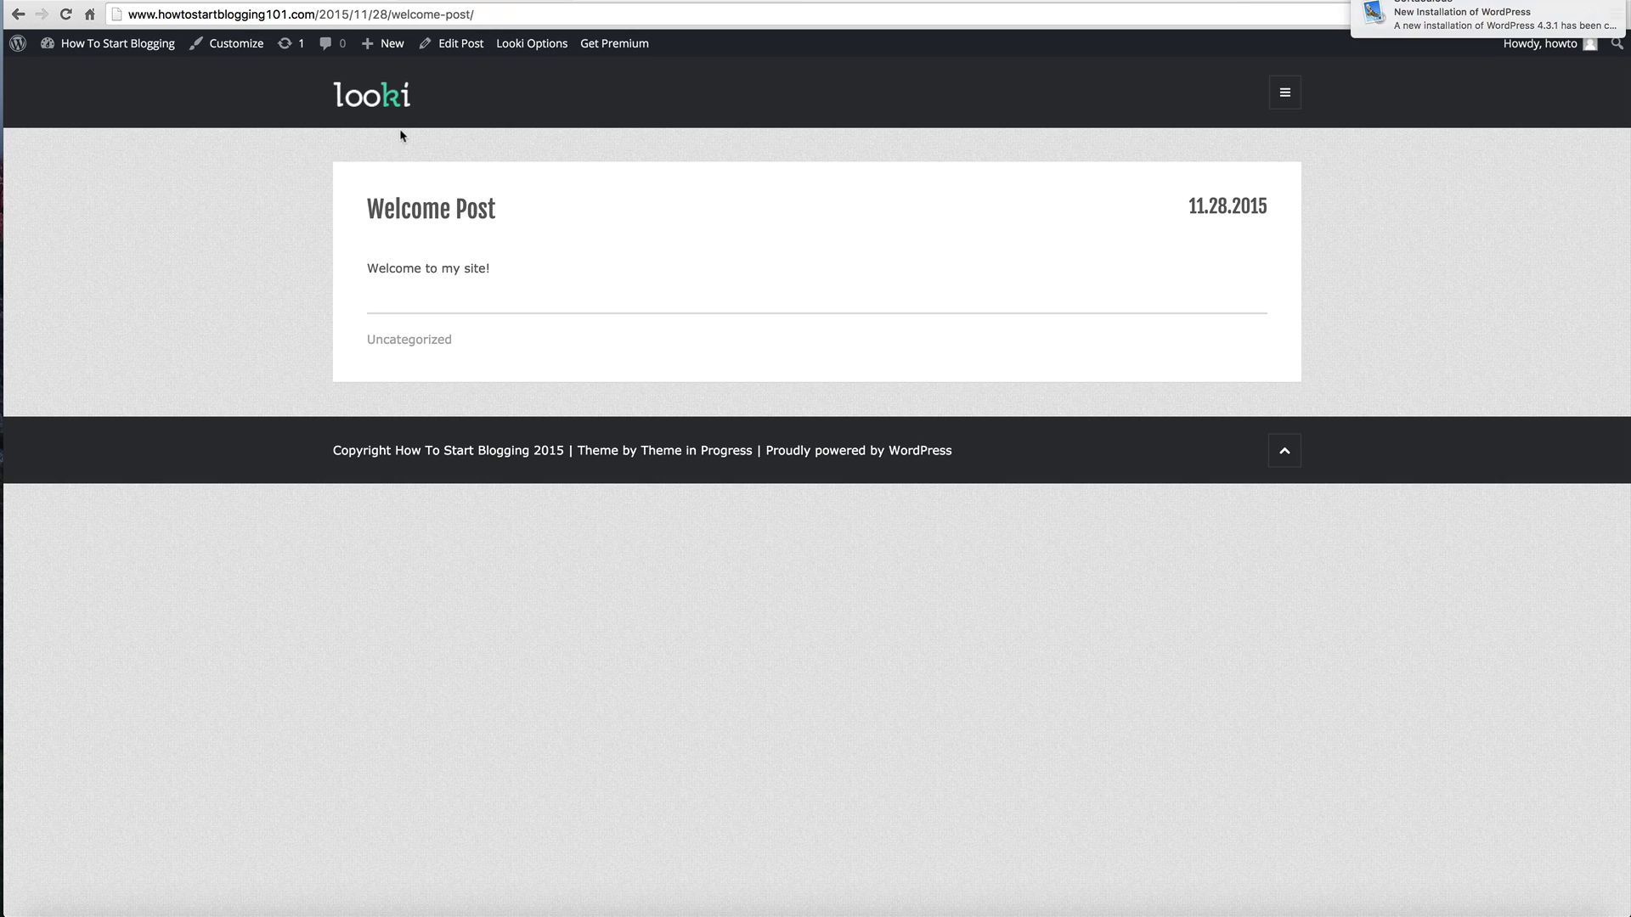
left_click(361, 109)
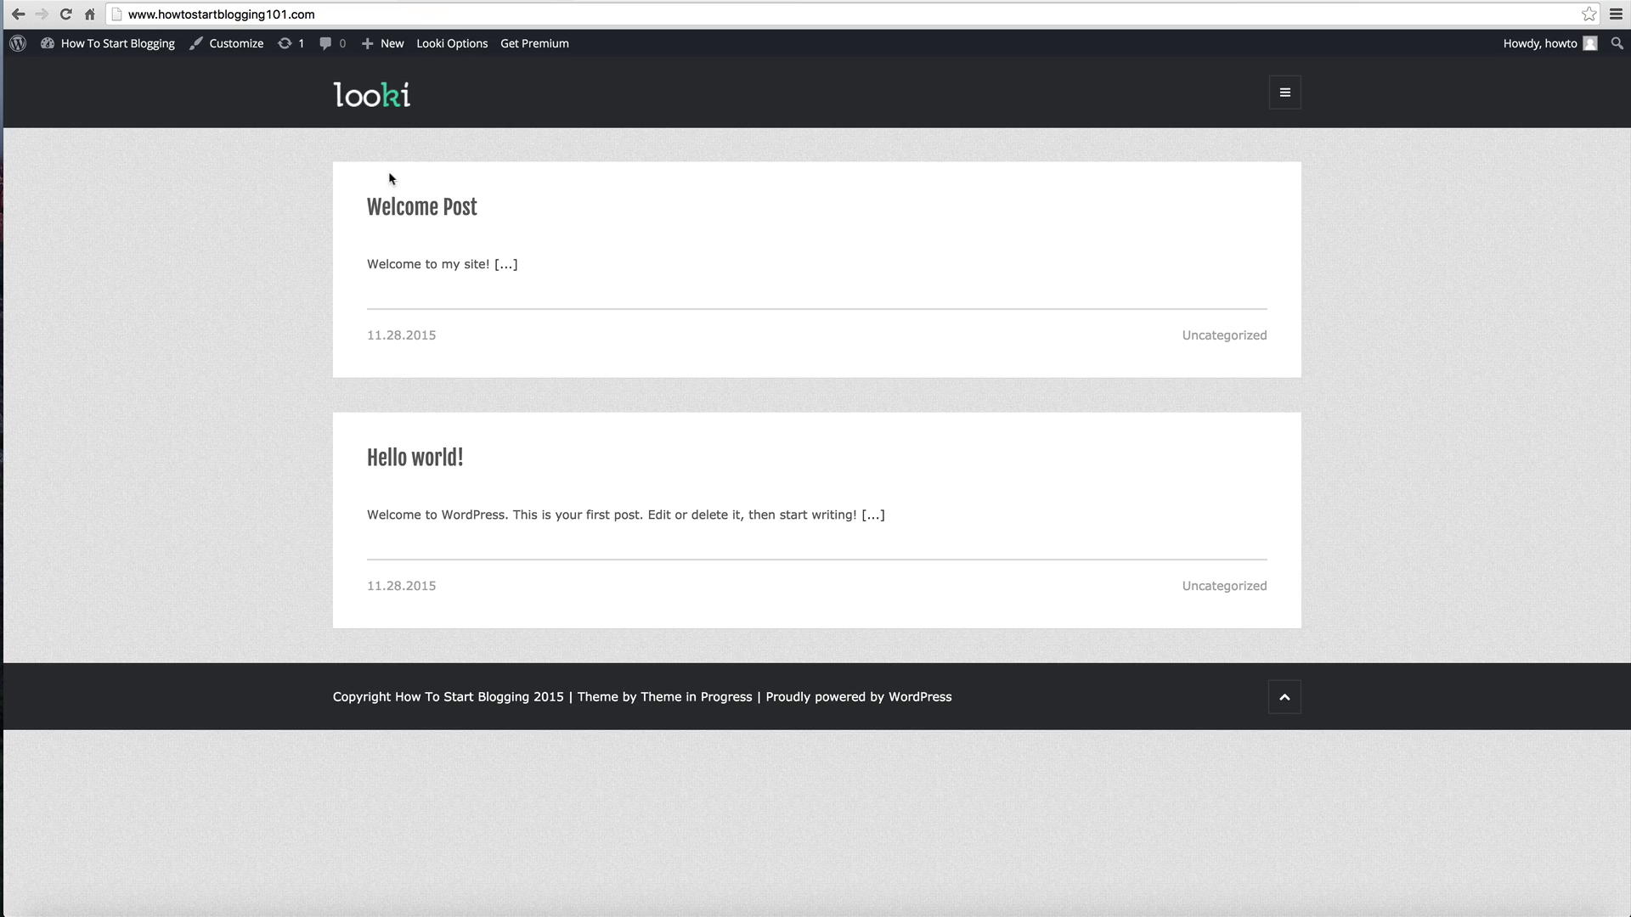
mouse_move(383, 43)
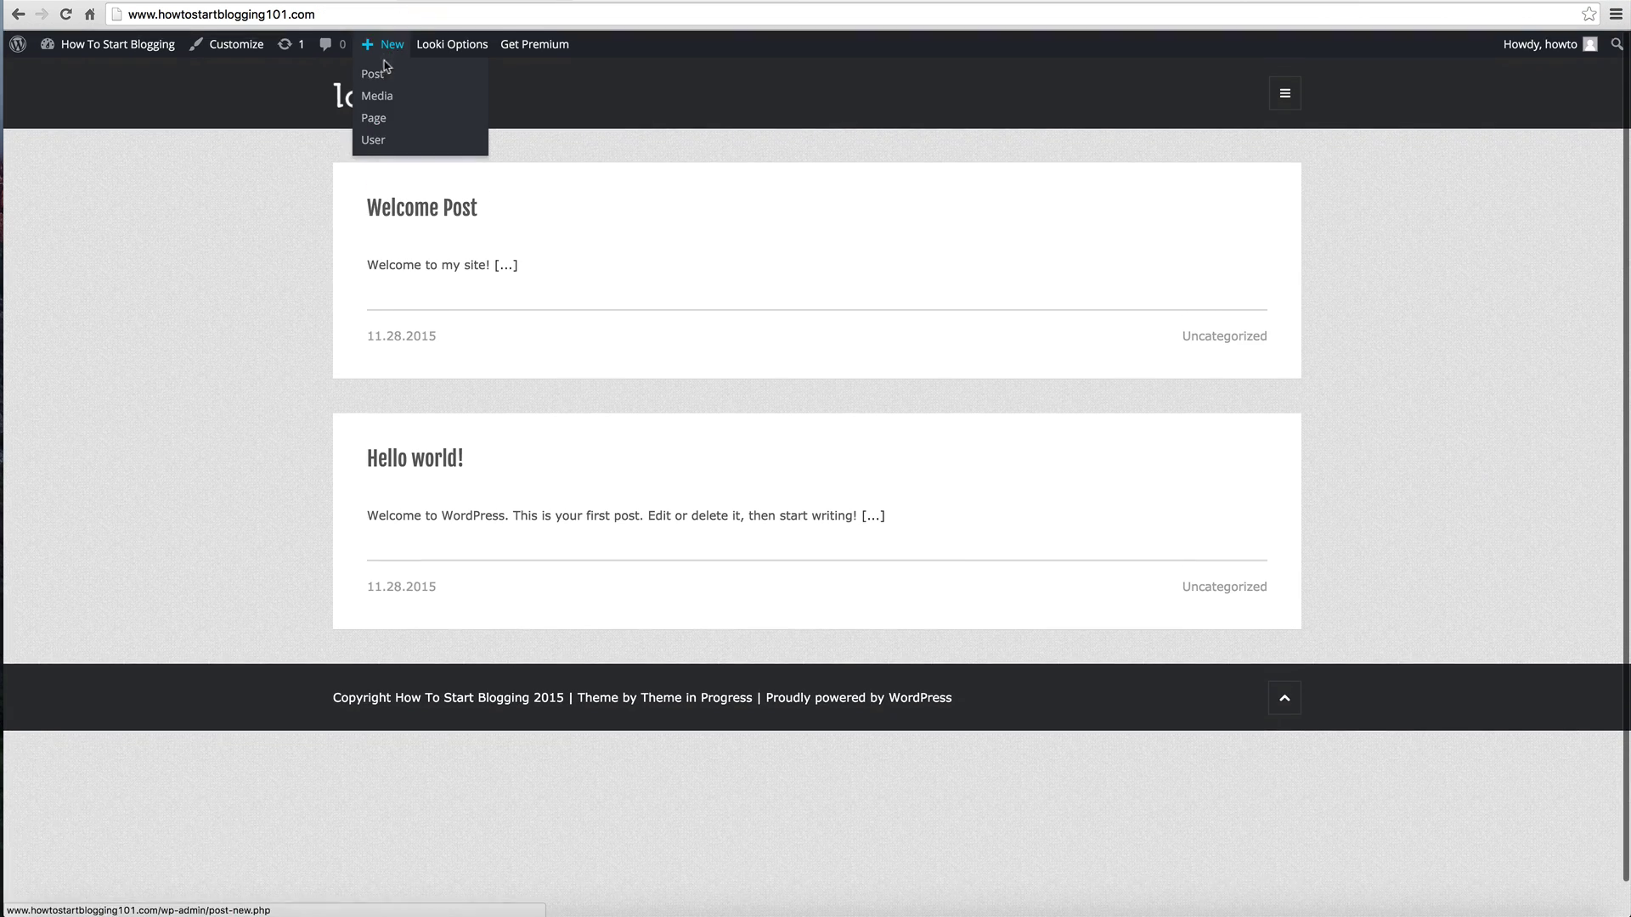
left_click(397, 219)
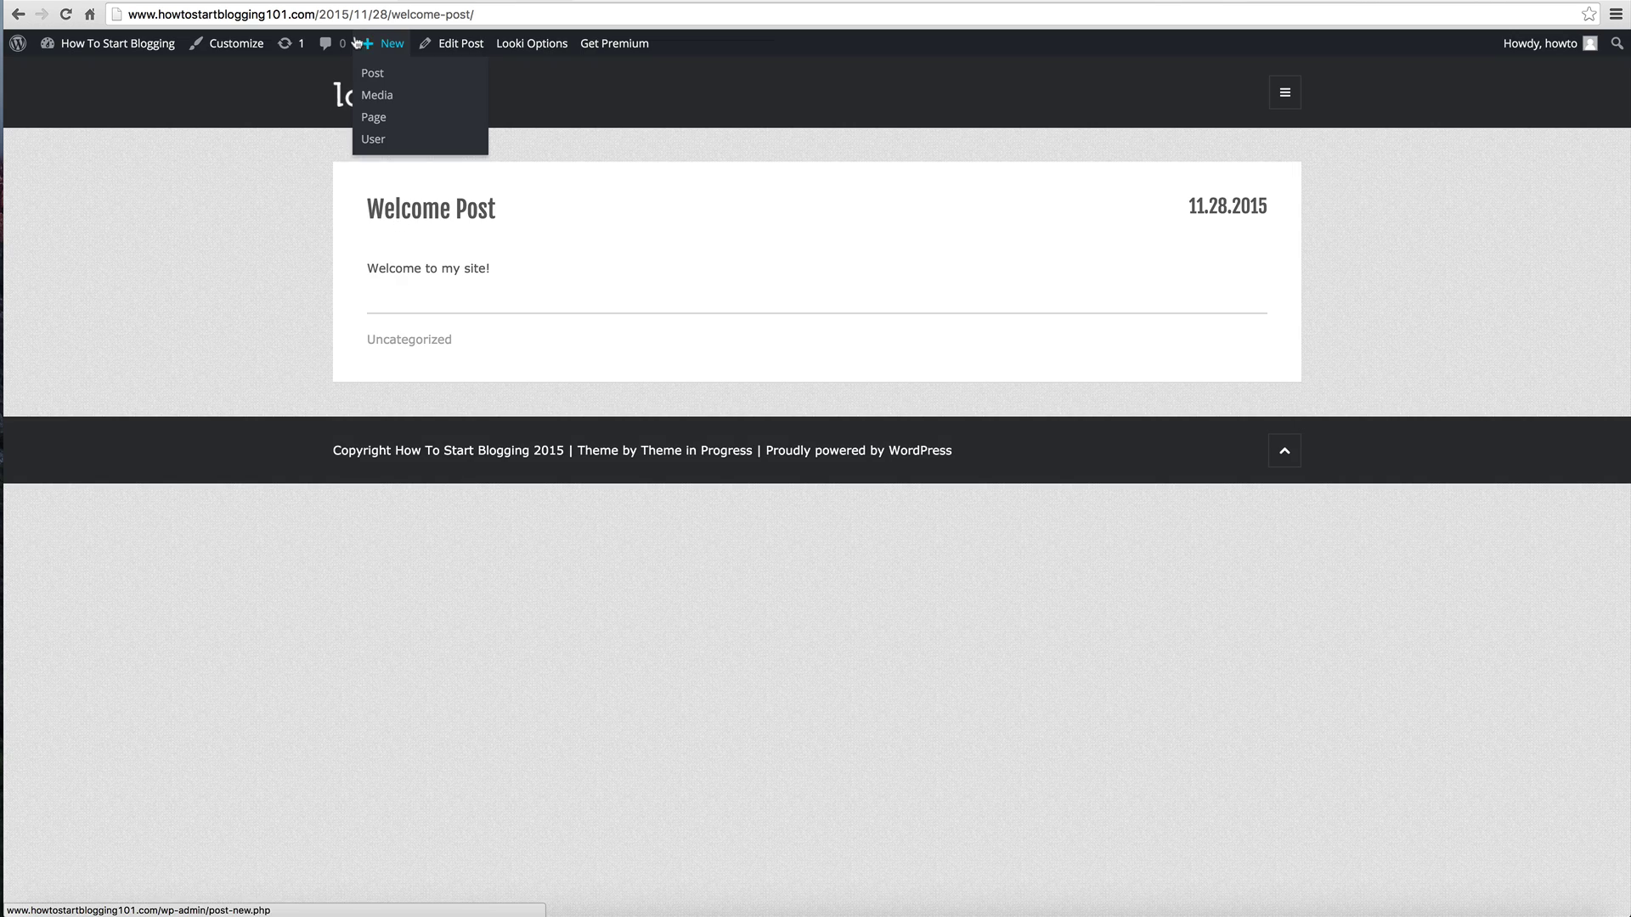
Step: Activate Twenty Fifteen as the site theme from the installed Themes page
mouse_move(115, 43)
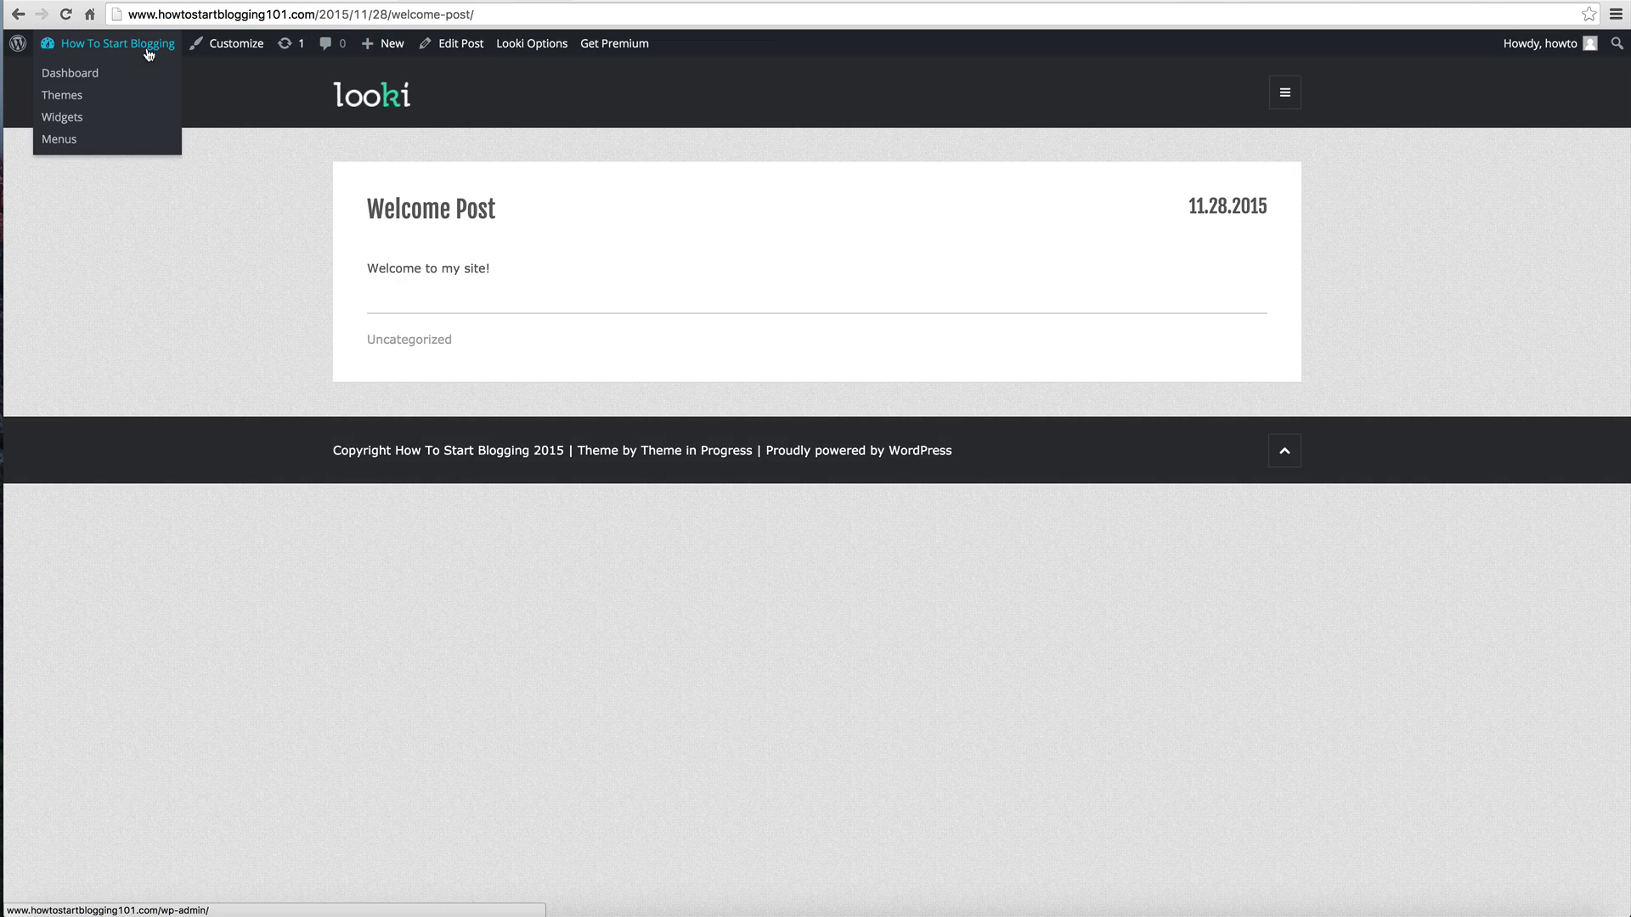
left_click(62, 94)
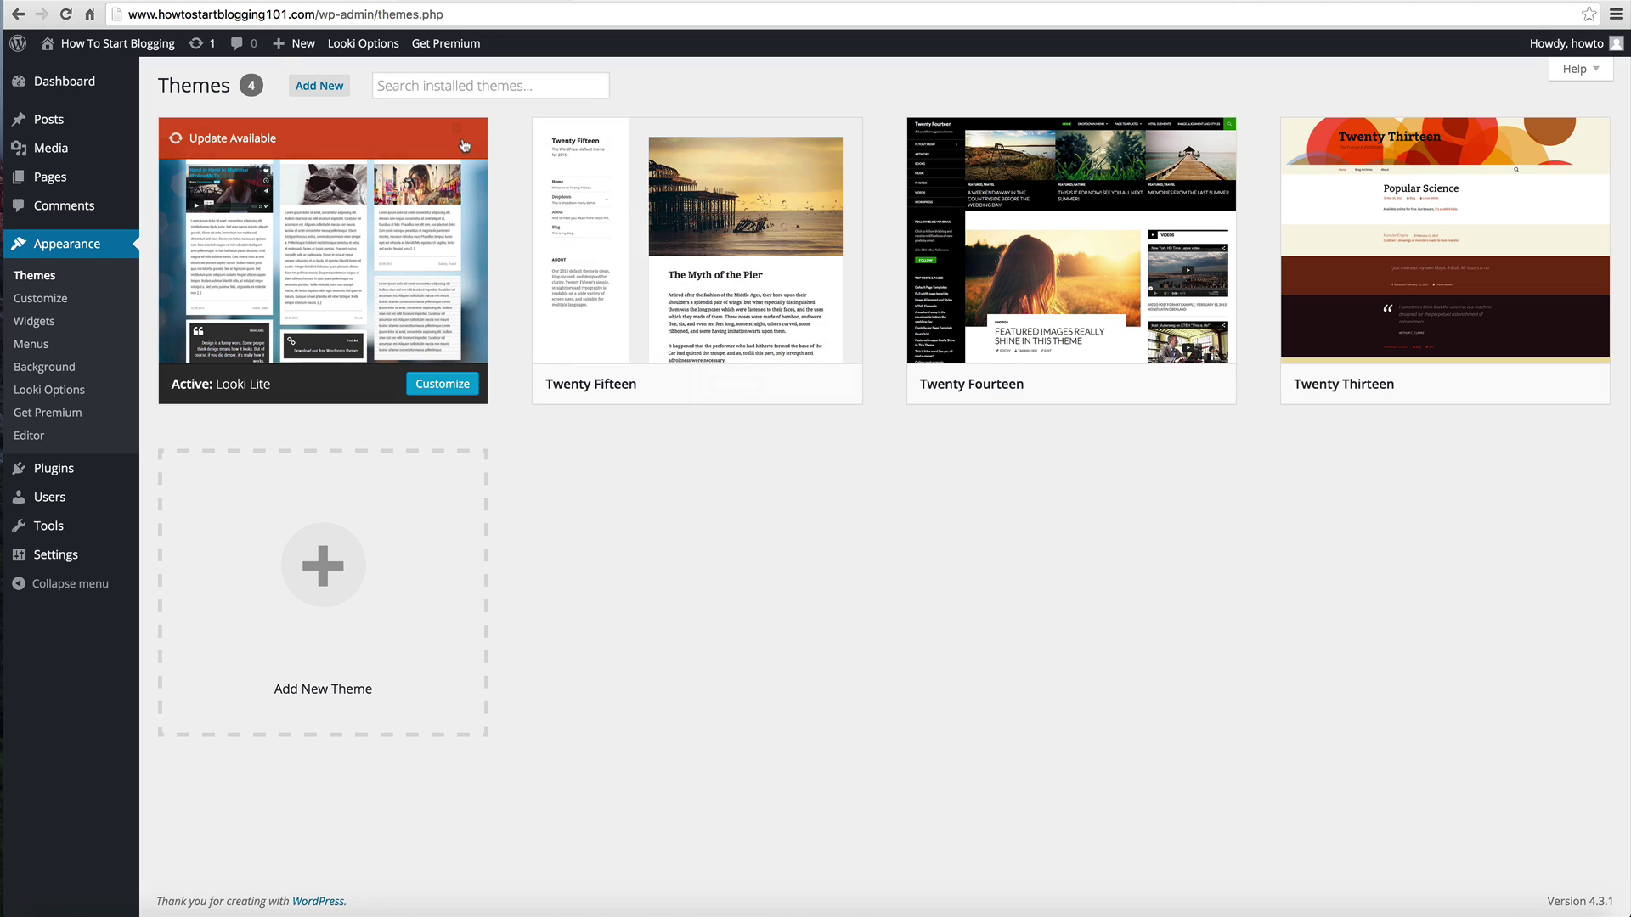
mouse_move(597, 276)
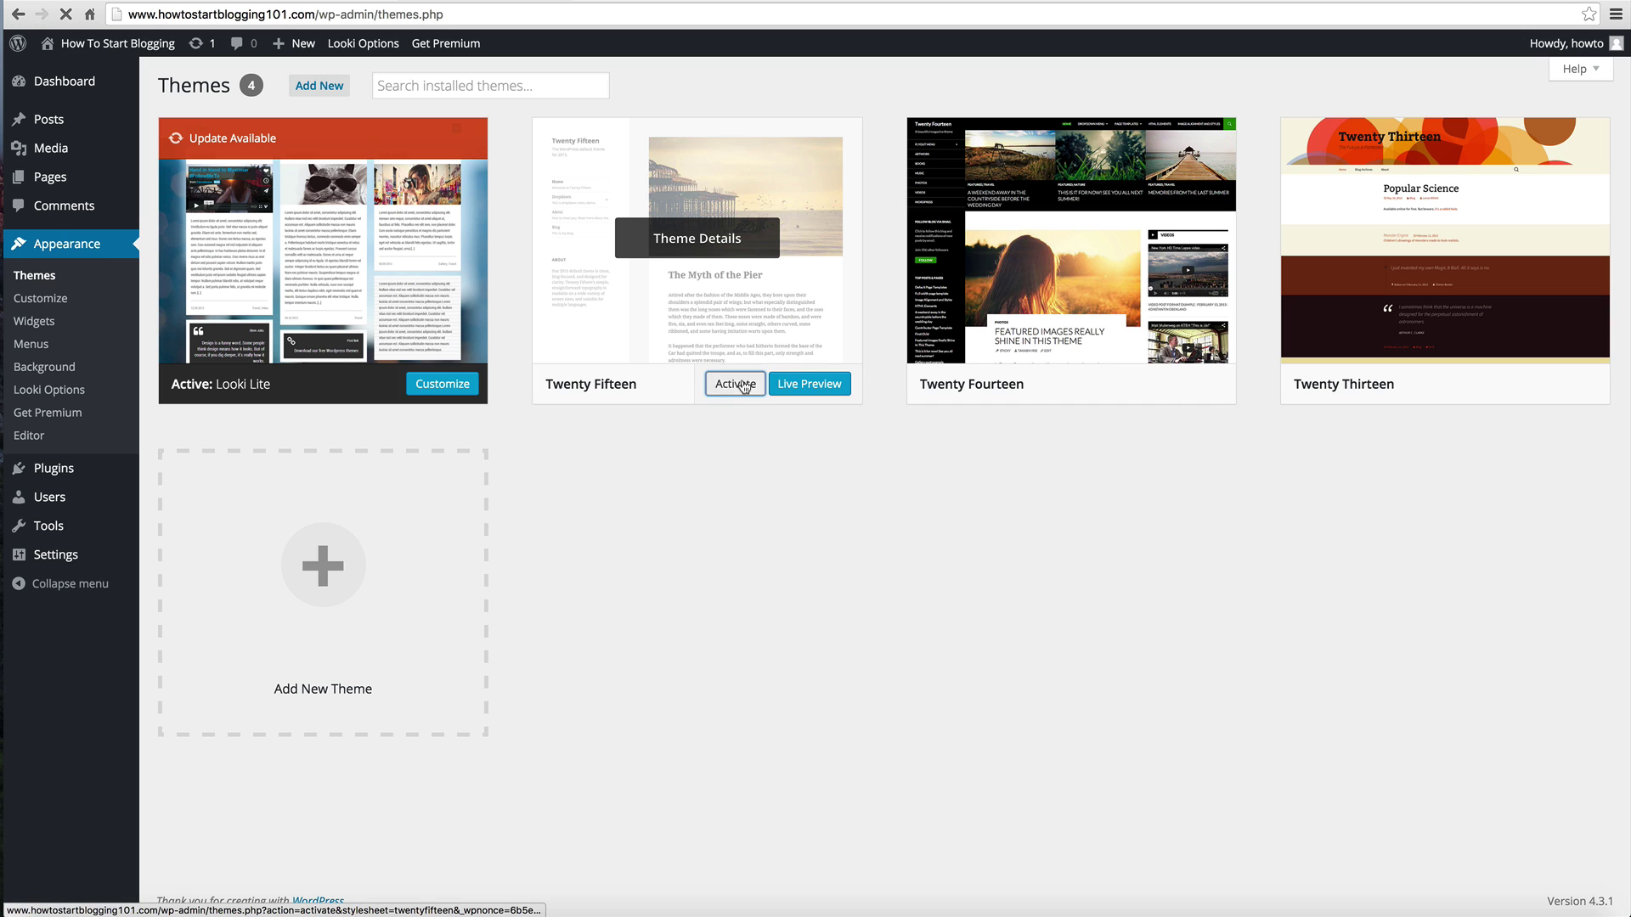
left_click(745, 385)
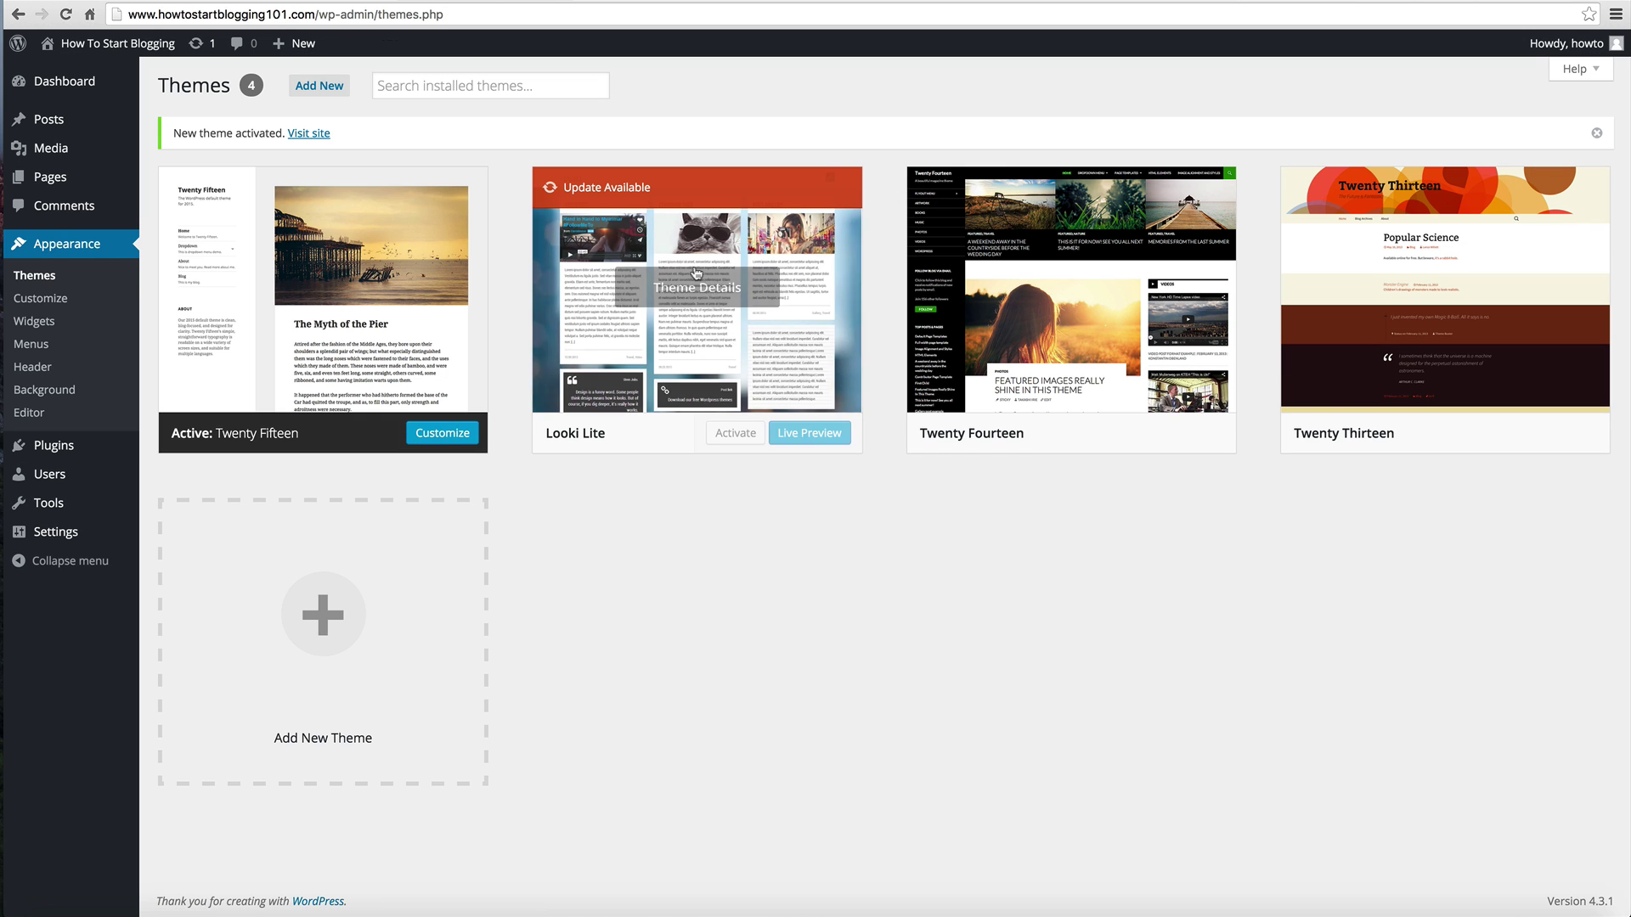
Step: Load the blog homepage and open the Welcome Post in the Twenty Fifteen layout
left_click(315, 13)
left_click_drag(314, 14, 635, 35)
key("BackSpace")
key("Return")
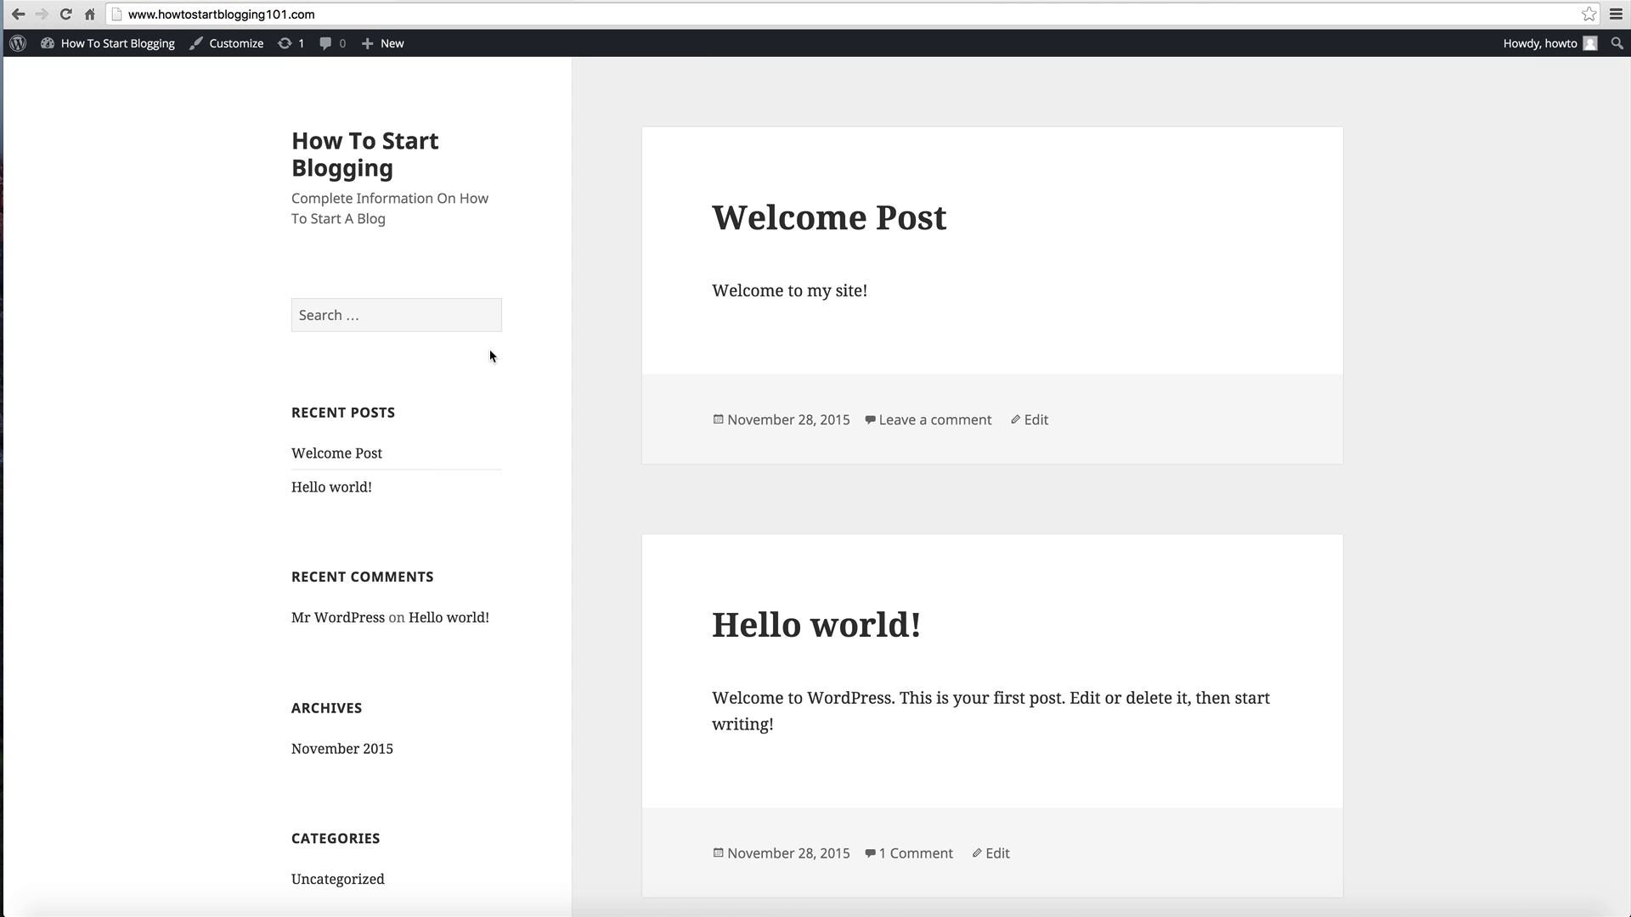
scroll(489, 354, "down", 5)
scroll(590, 354, "up", 5)
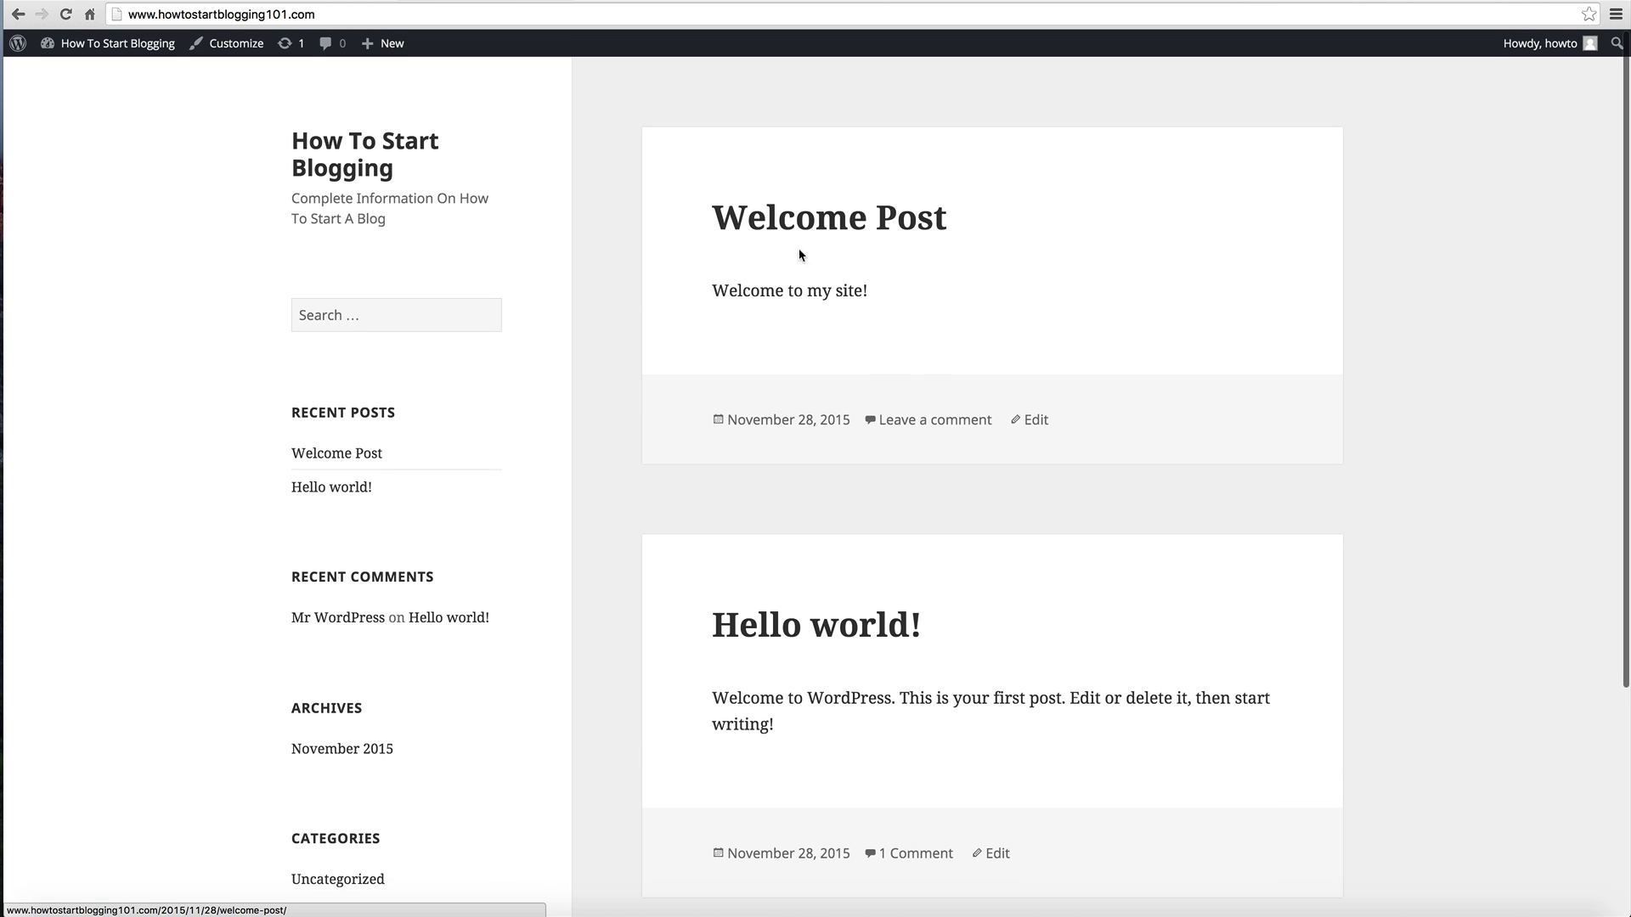
scroll(803, 268, "down", 5)
scroll(817, 255, "up", 5)
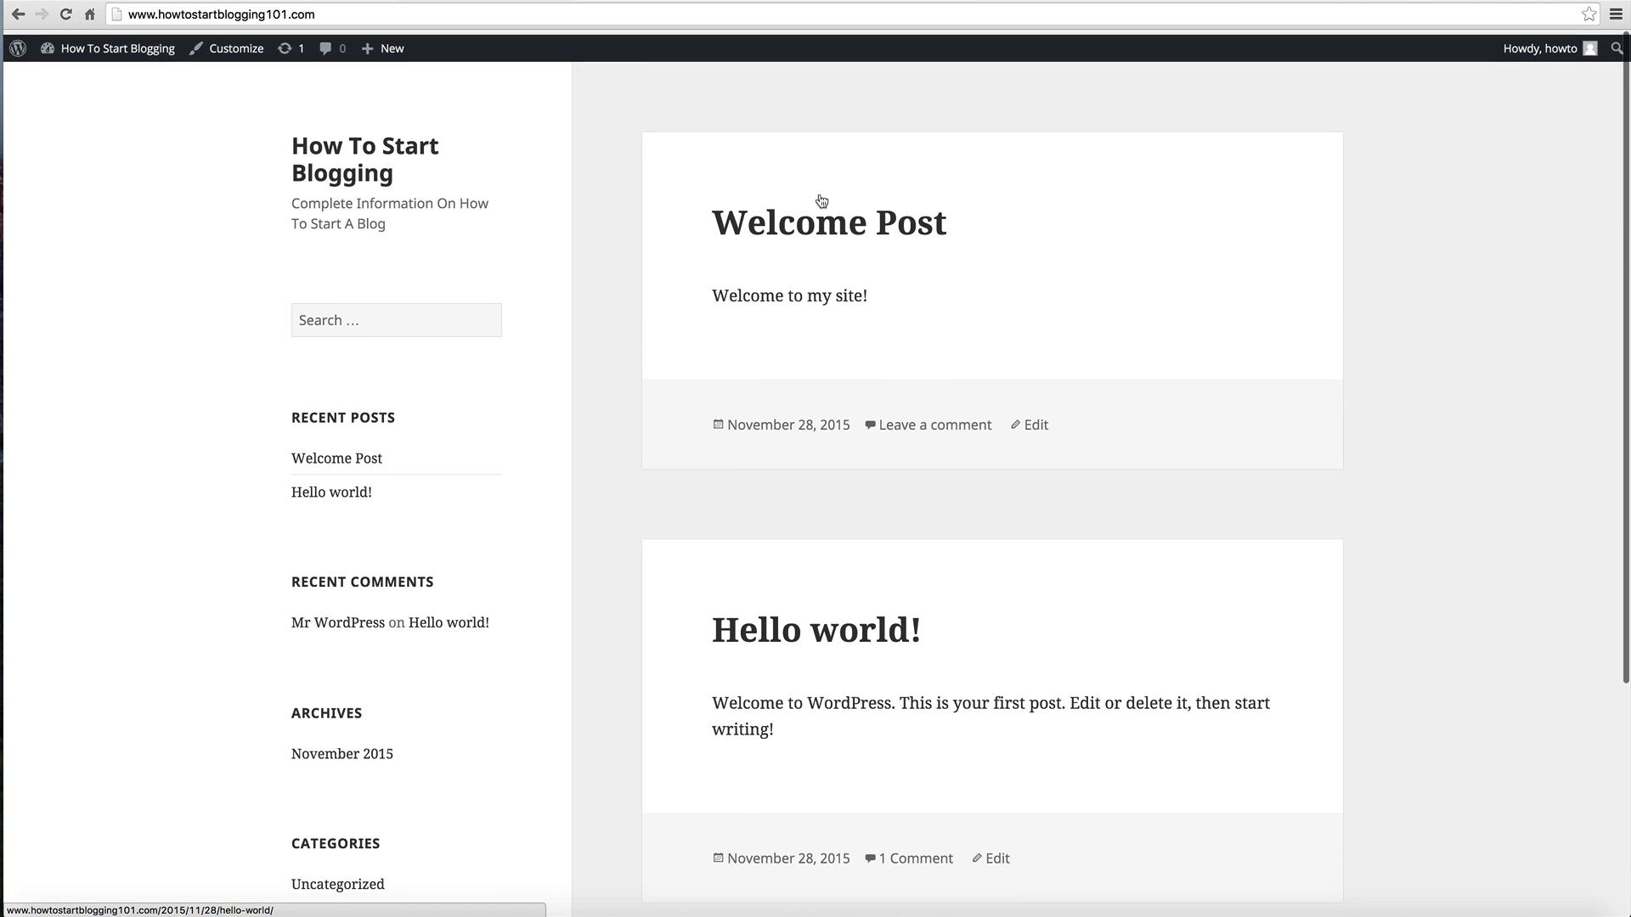
left_click(799, 214)
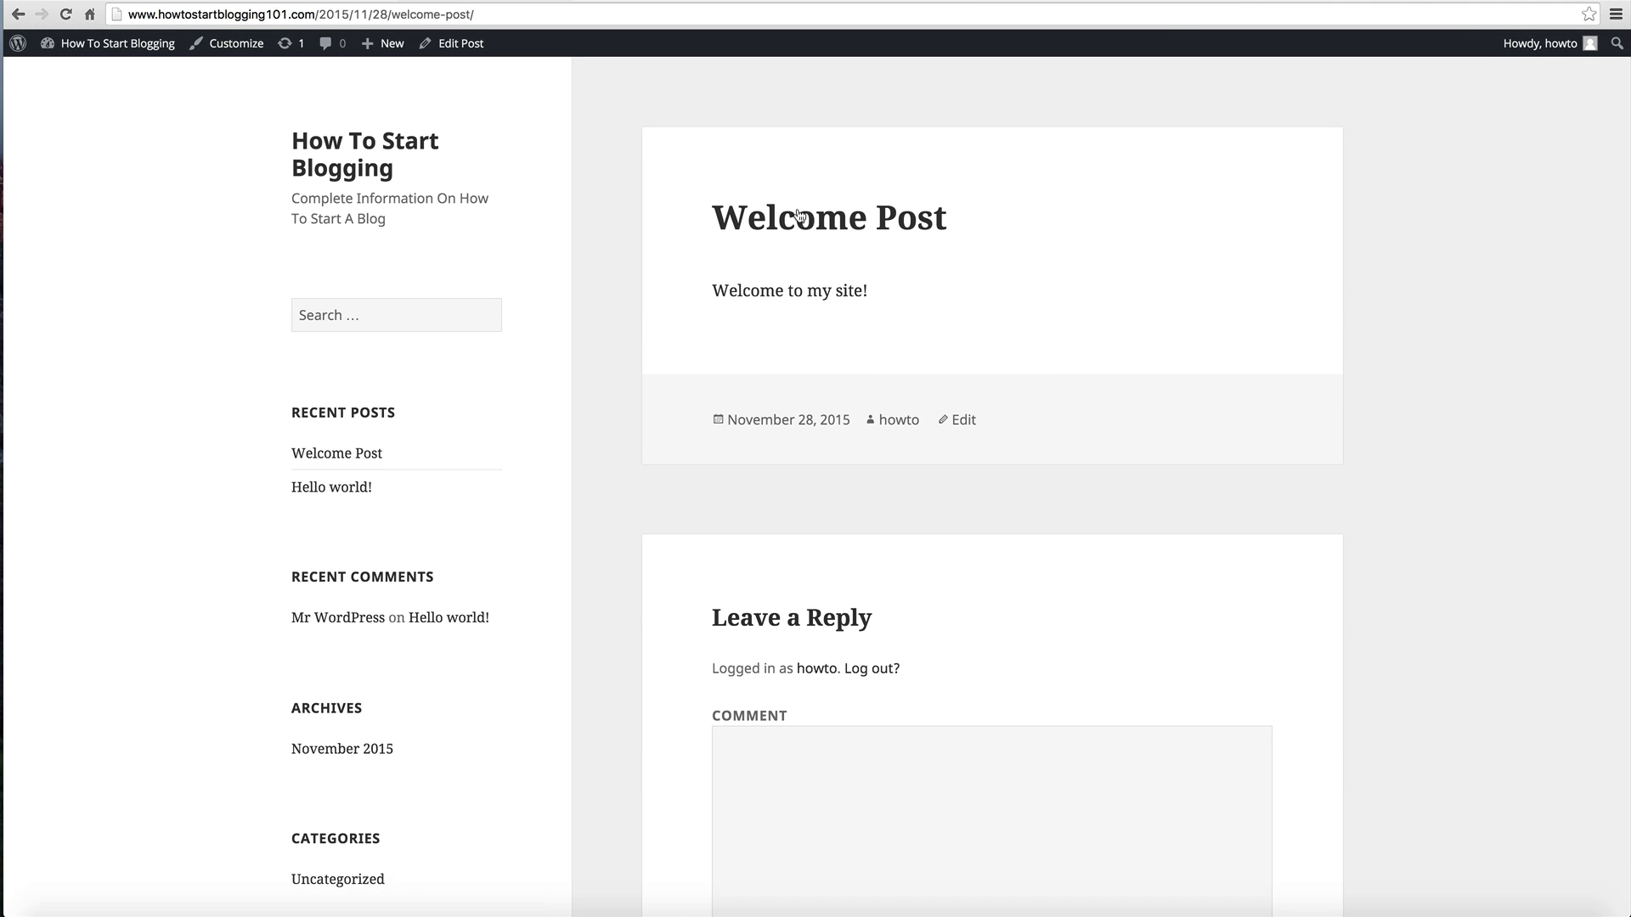
scroll(798, 215, "down", 5)
scroll(799, 215, "up", 5)
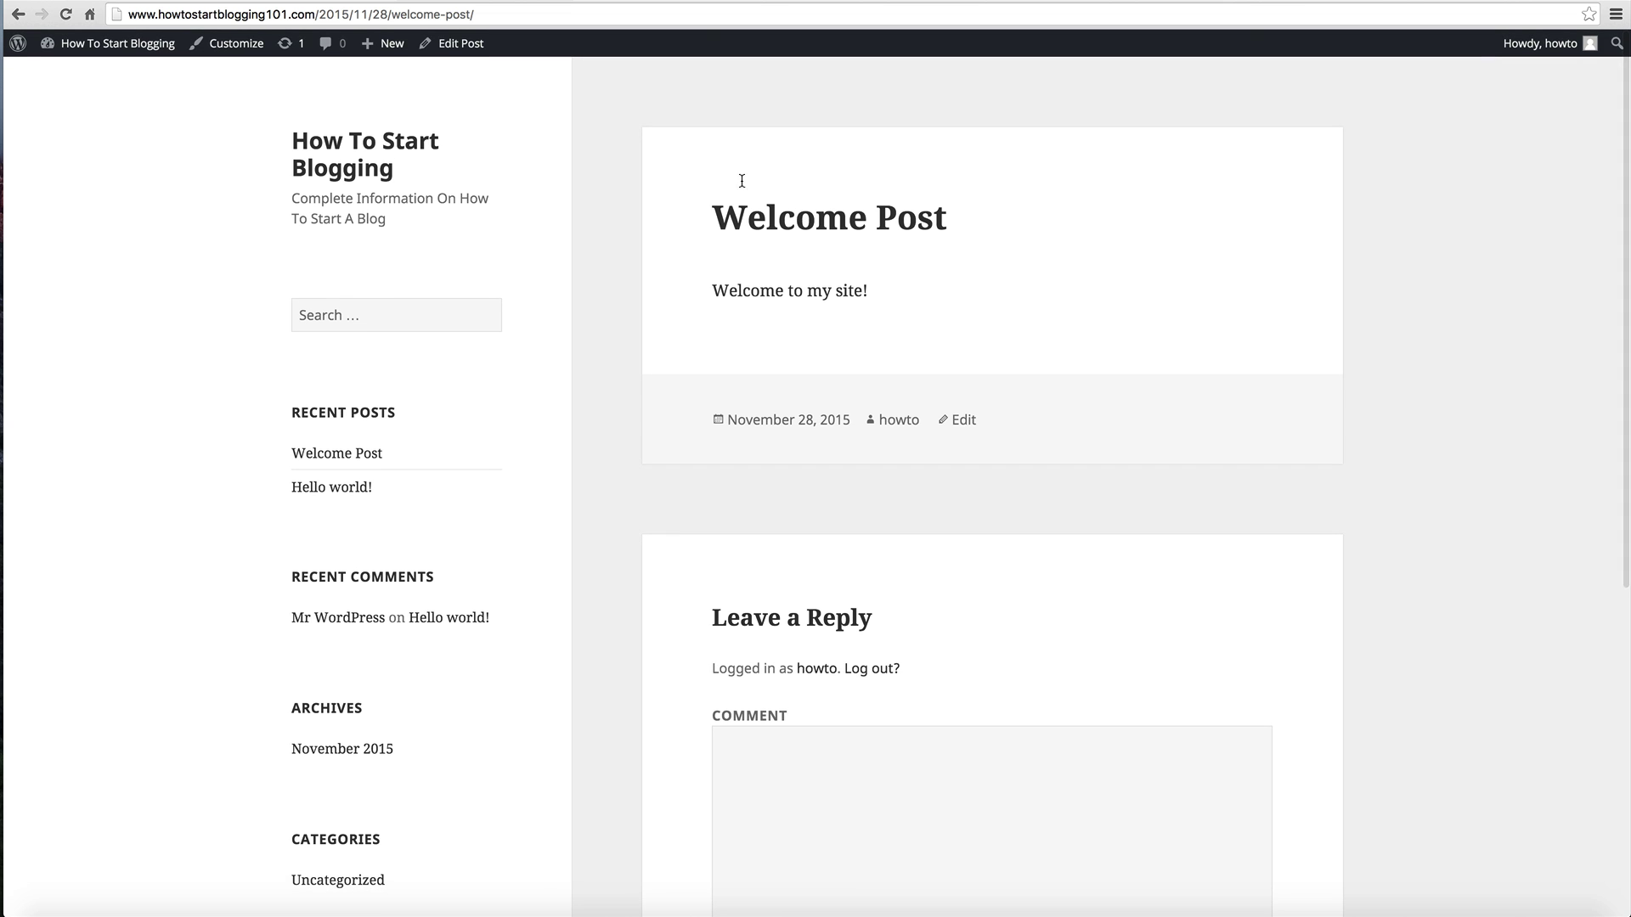
Step: Update Looki Lite from 1.0.0 to 1.1.1 via Dashboard Updates, then return to Themes
left_click(91, 70)
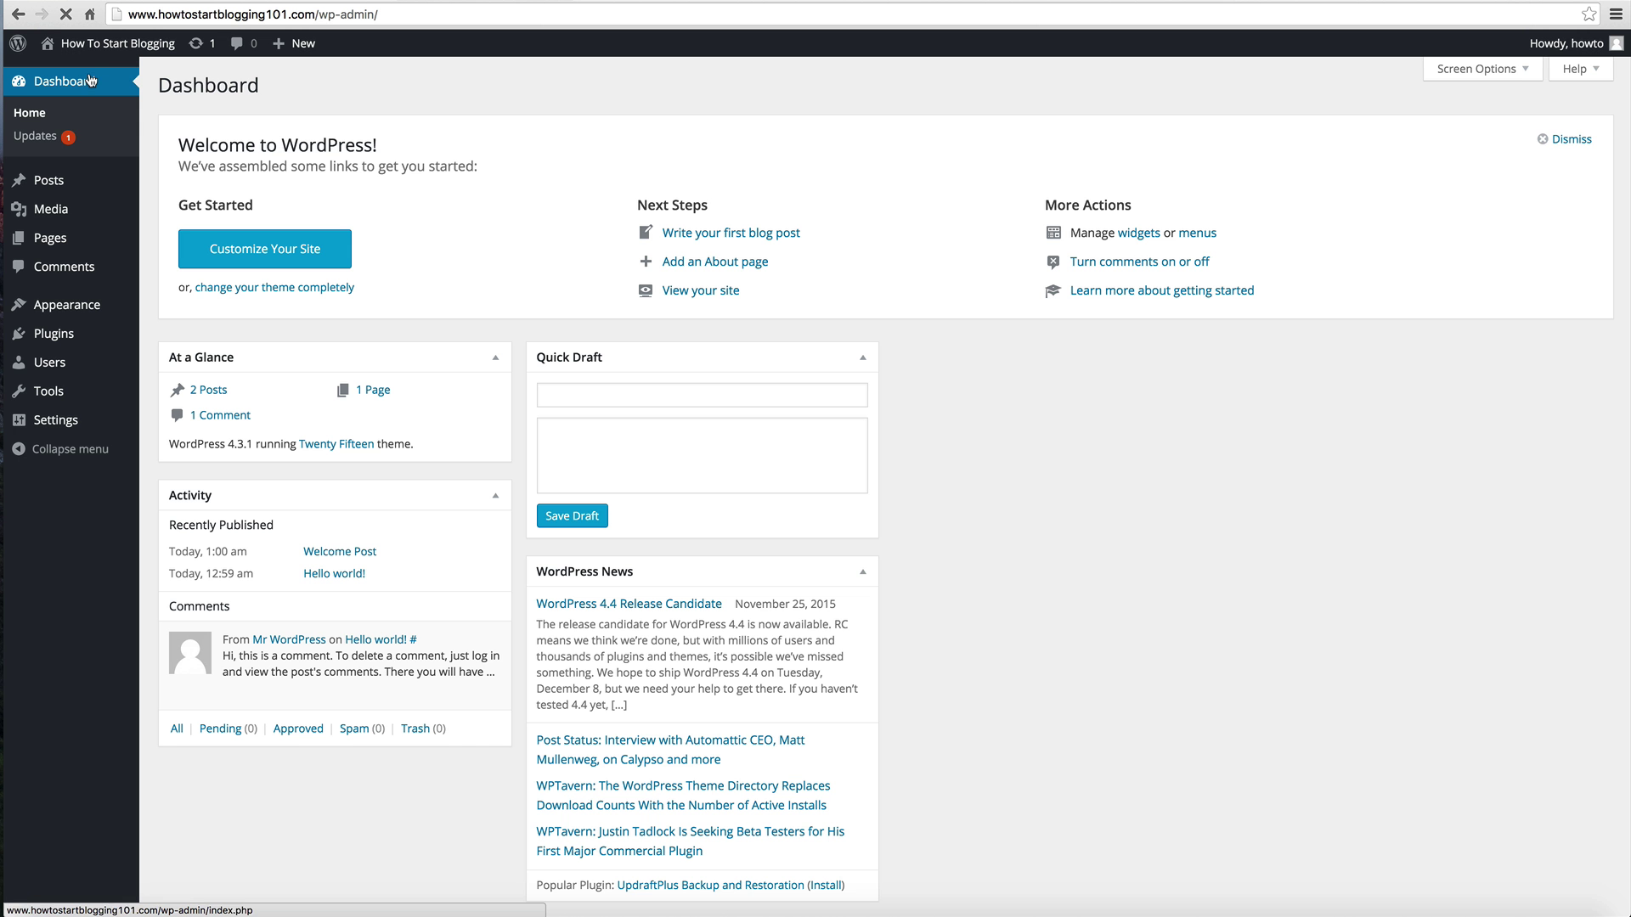
left_click(92, 81)
scroll(557, 177, "down", 1)
scroll(532, 295, "up", 1)
left_click(68, 139)
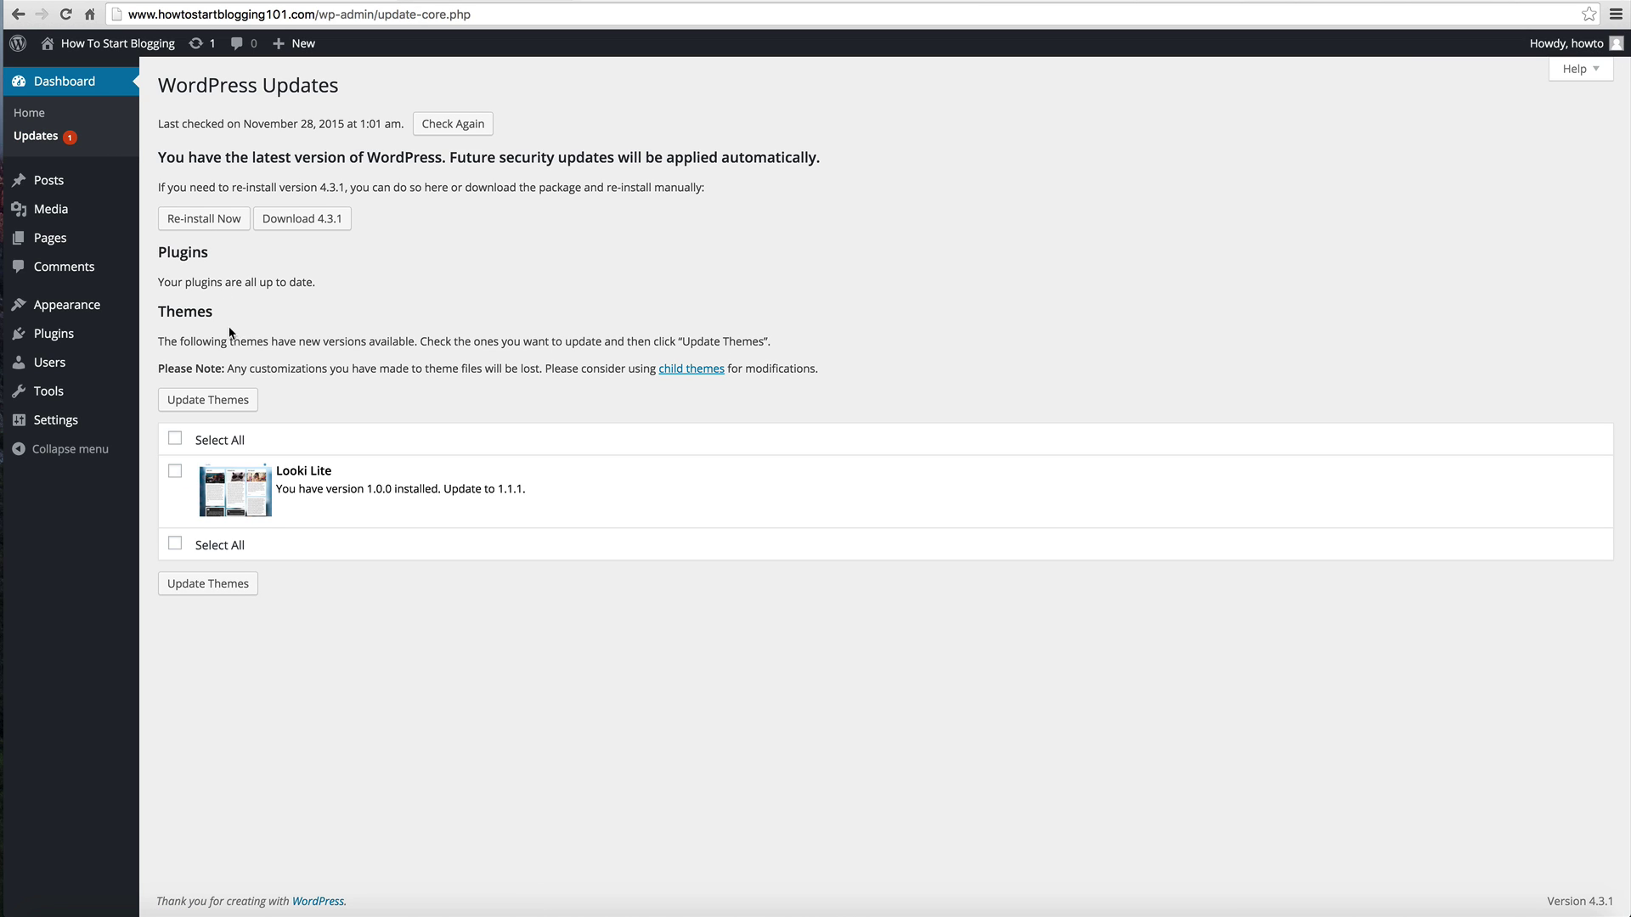
left_click(175, 438)
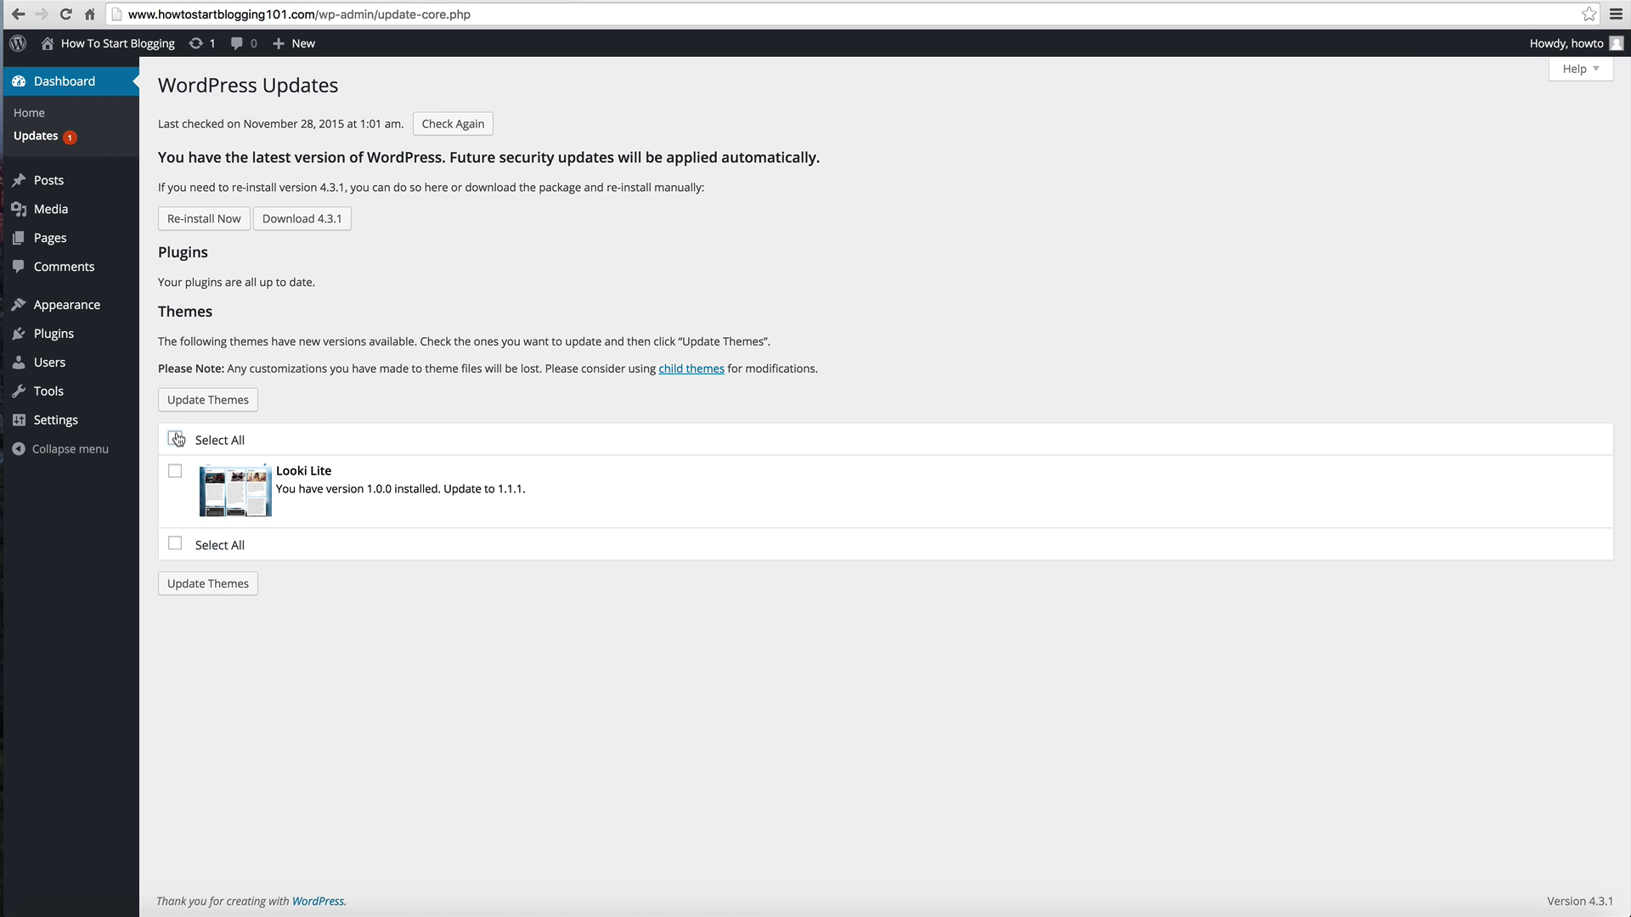
left_click(220, 404)
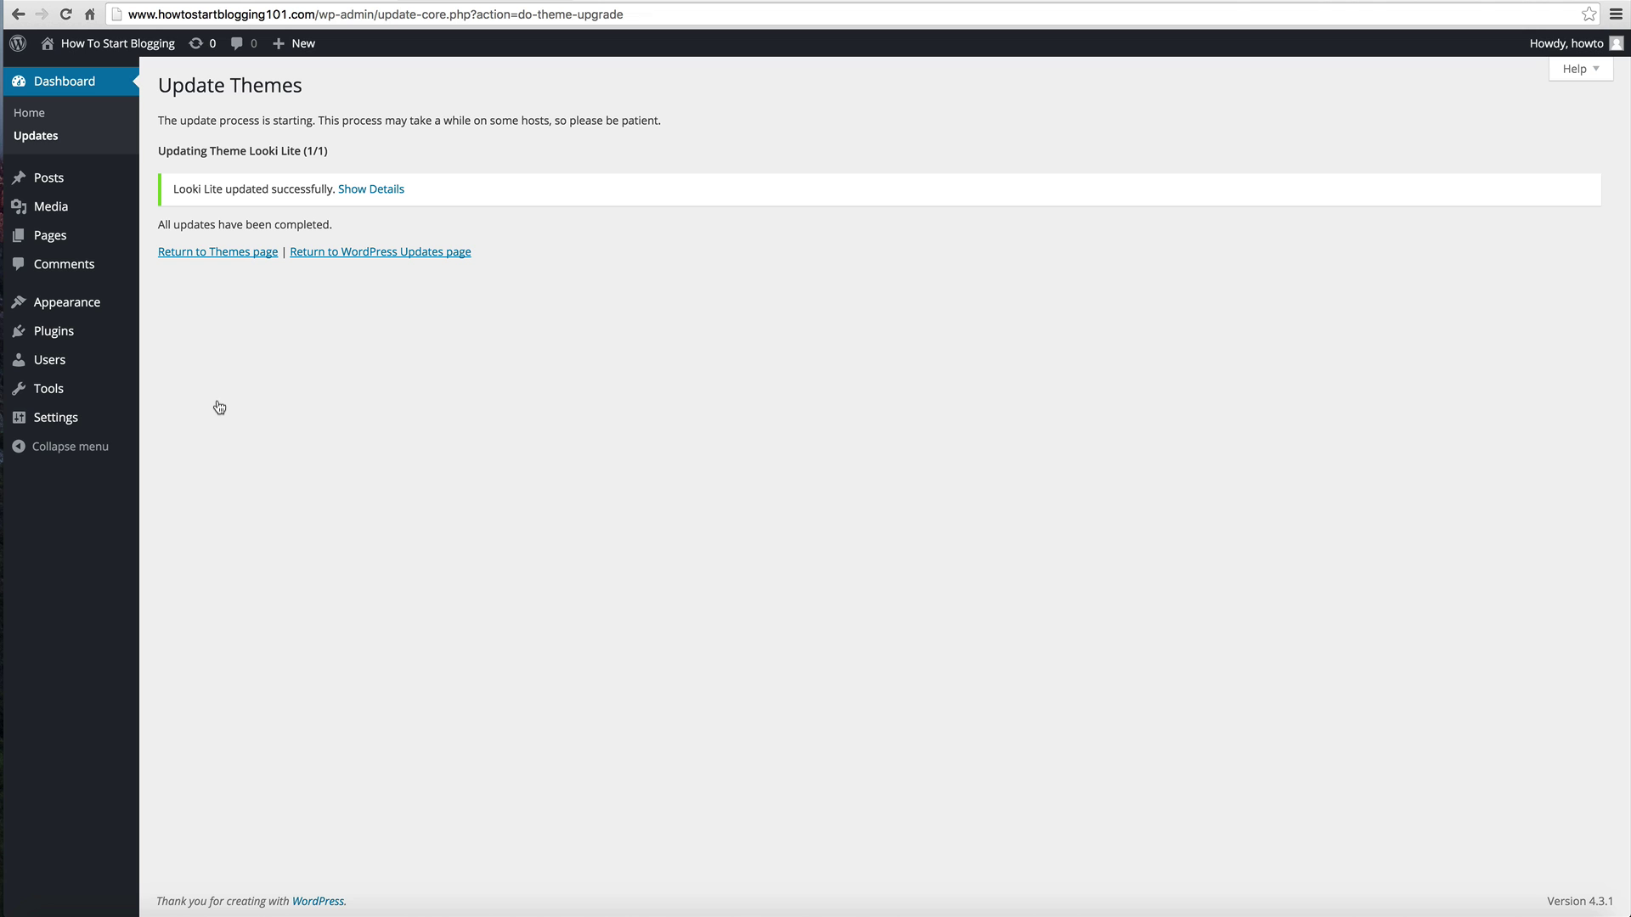
left_click(242, 253)
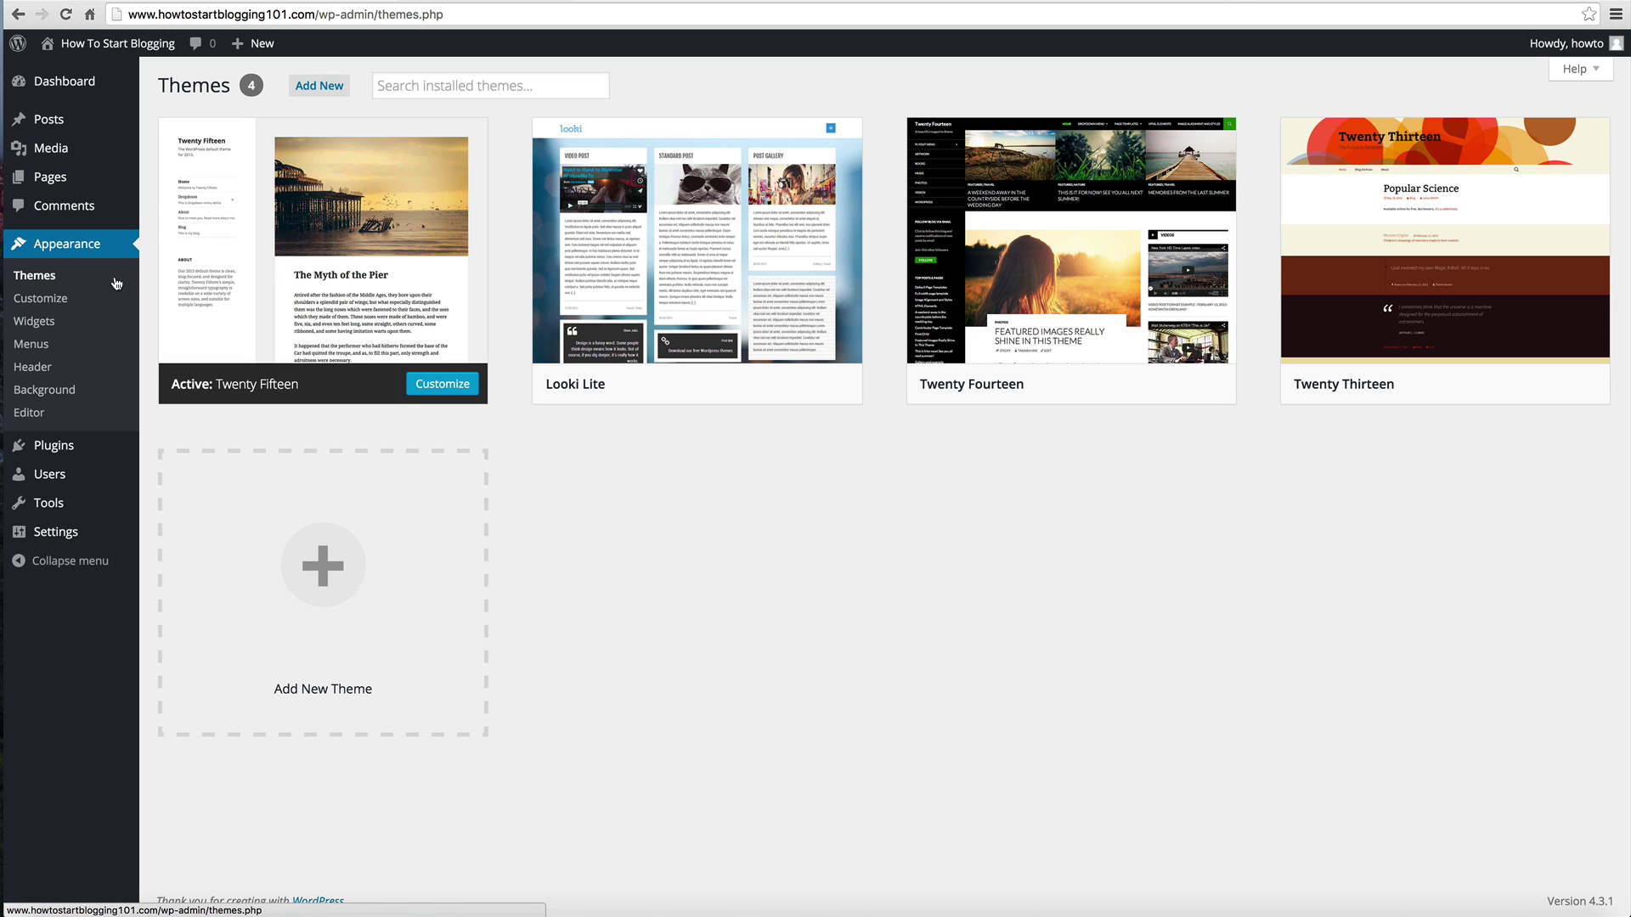
Step: Look over the Twenty Fifteen theme files, then view the Site Title and Tagline settings in the Customizer
left_click(31, 412)
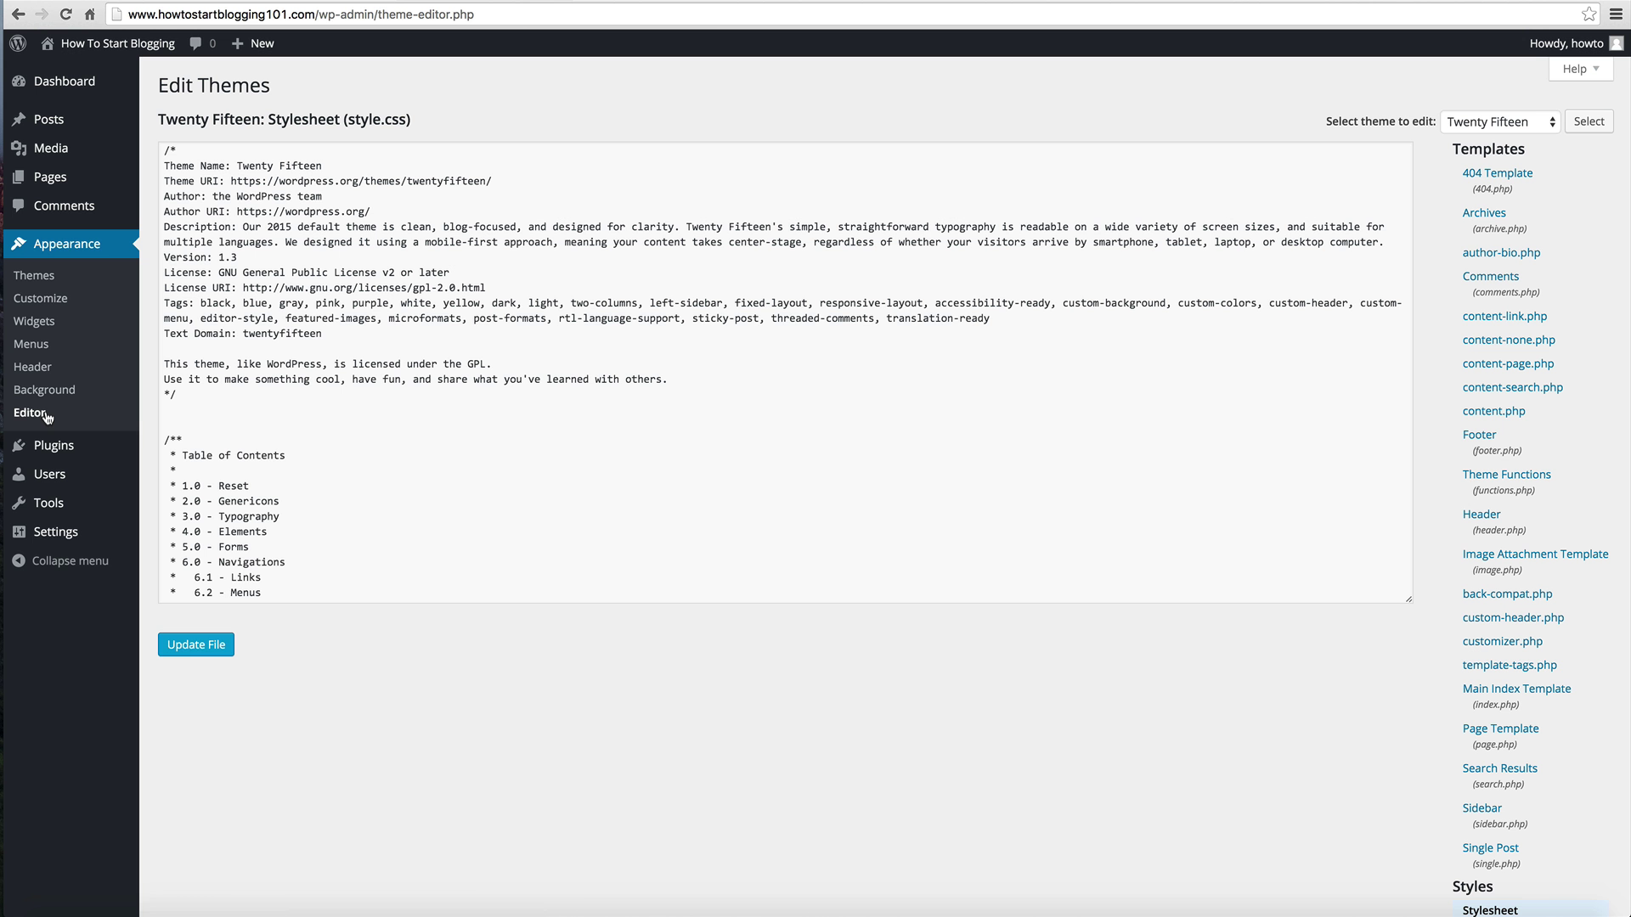
left_click(50, 300)
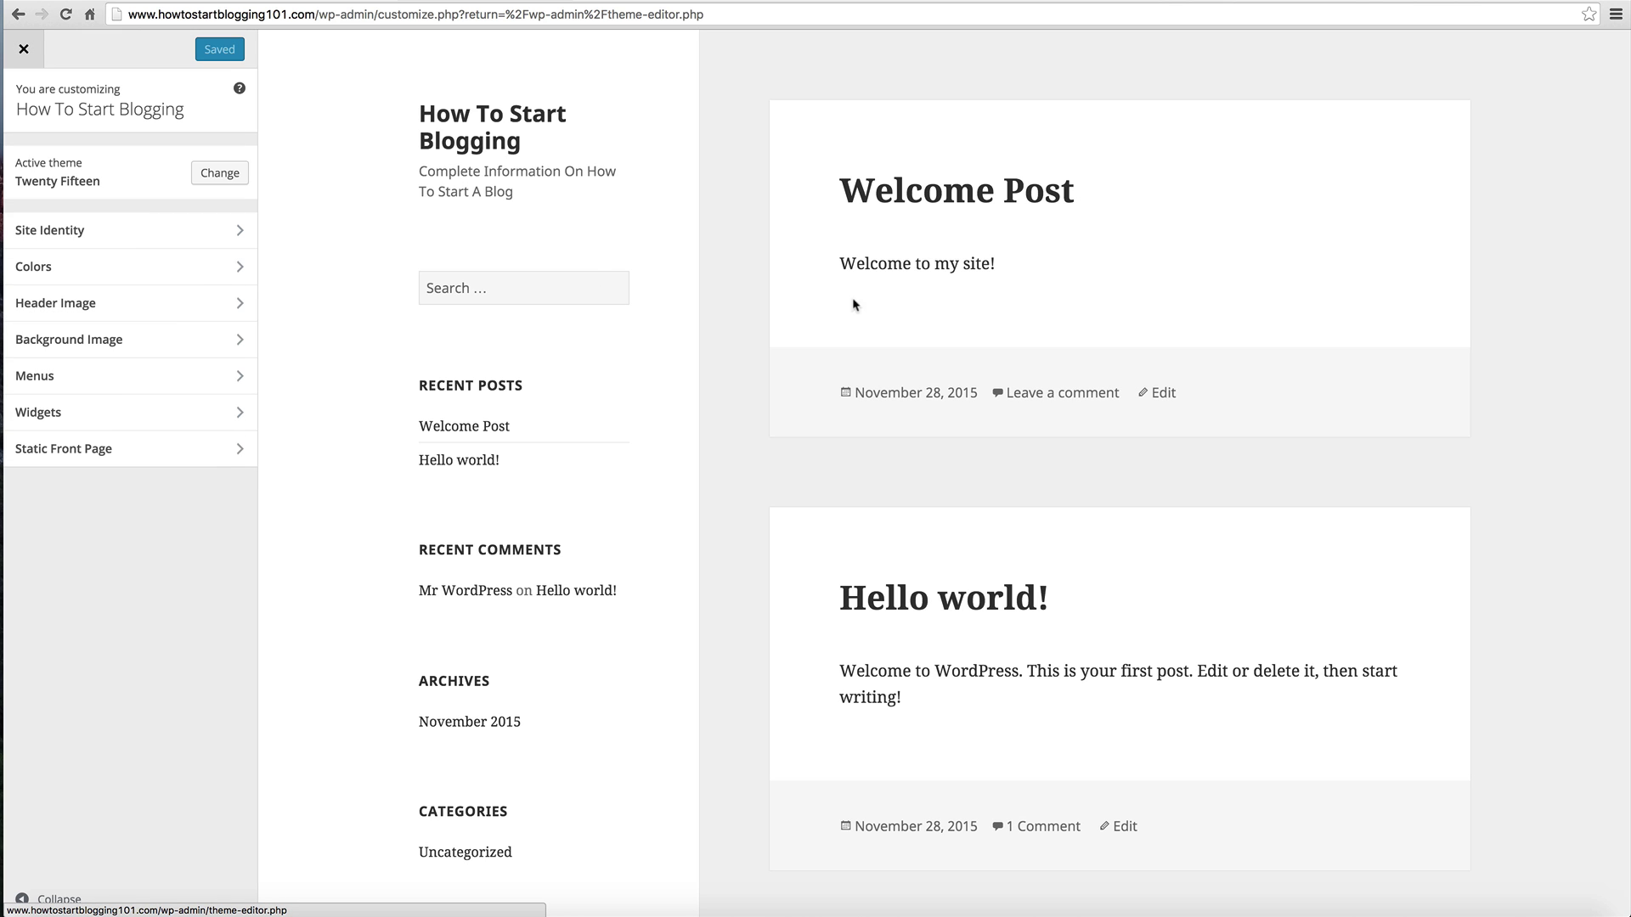
scroll(1045, 408, "down", 2)
left_click(167, 228)
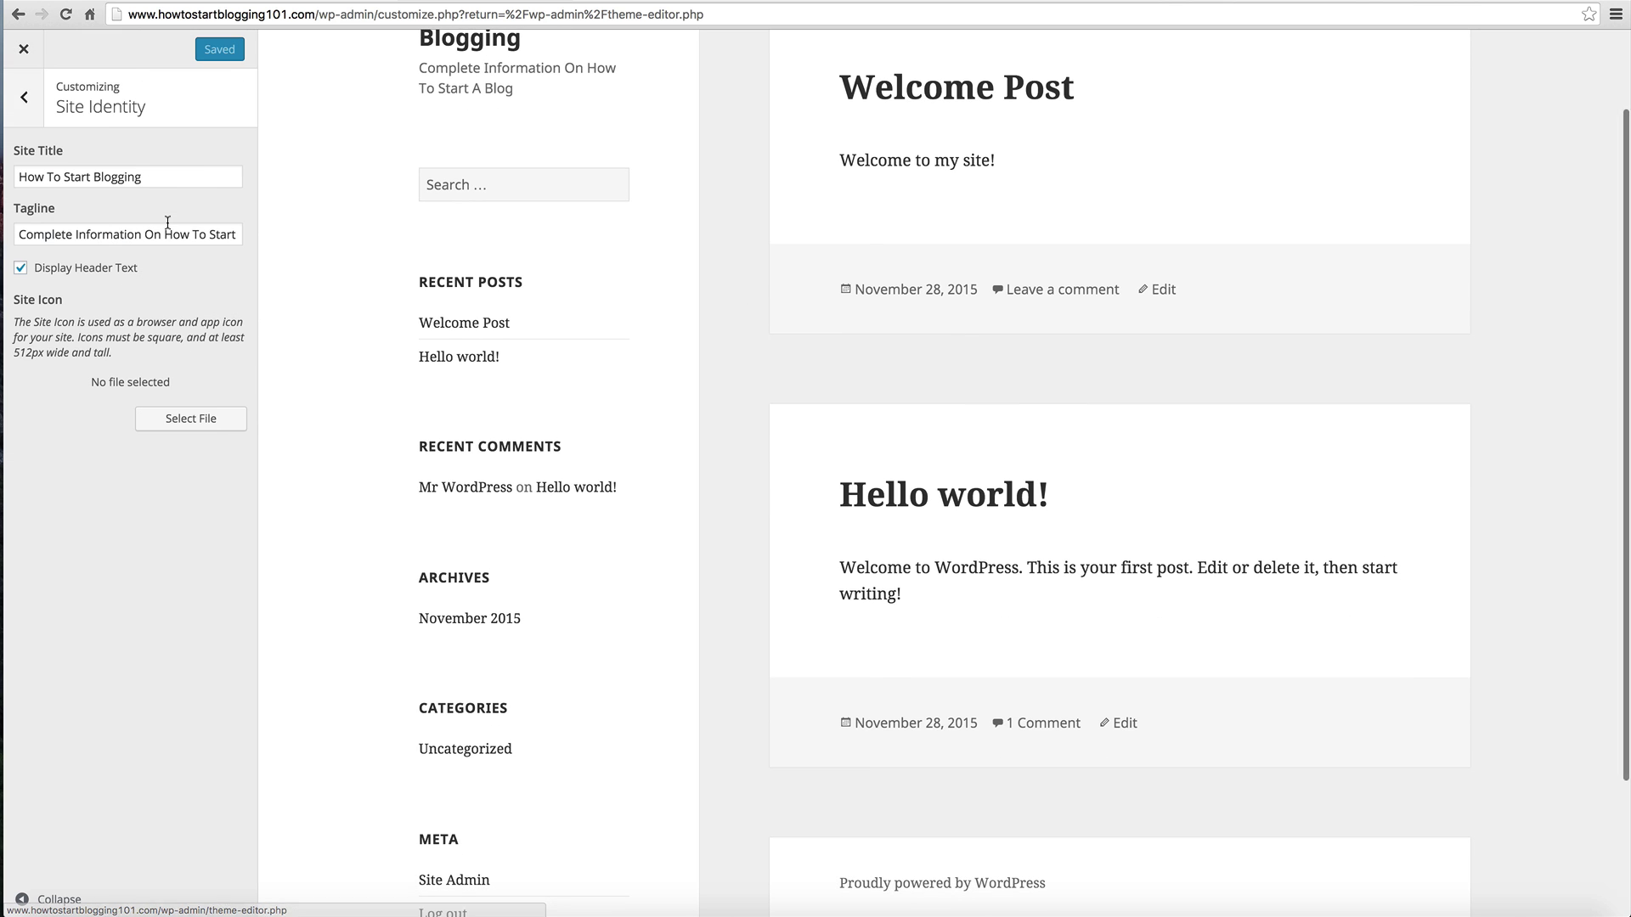
left_click(177, 183)
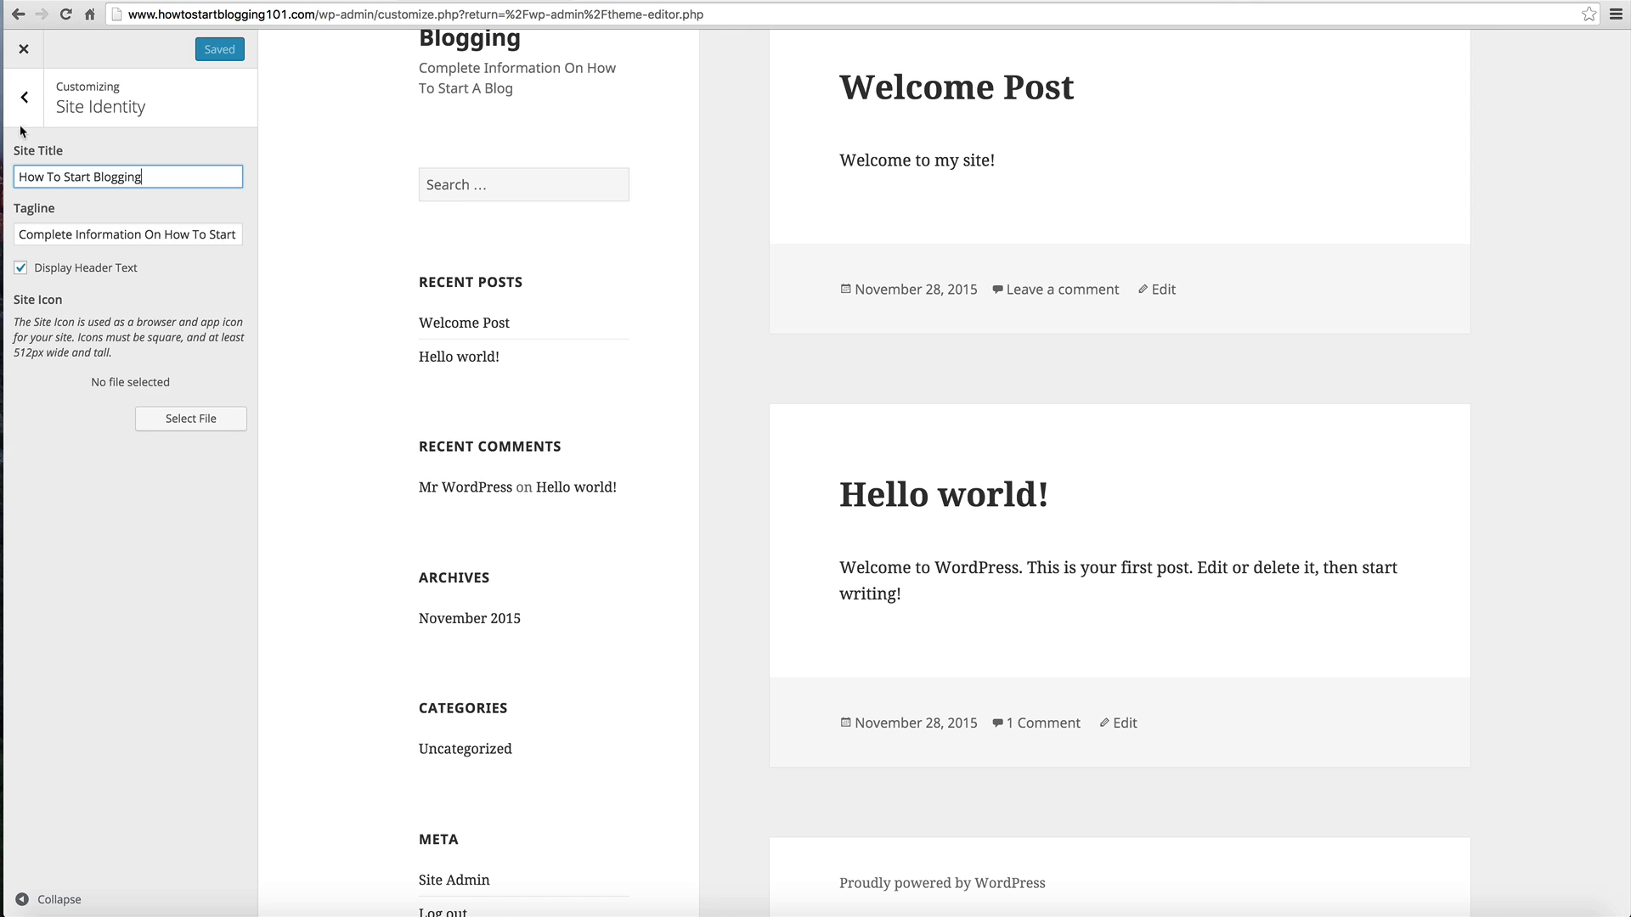
Step: Browse the Header Image, Background Image and Menus sections without changing anything
left_click(25, 97)
left_click(64, 301)
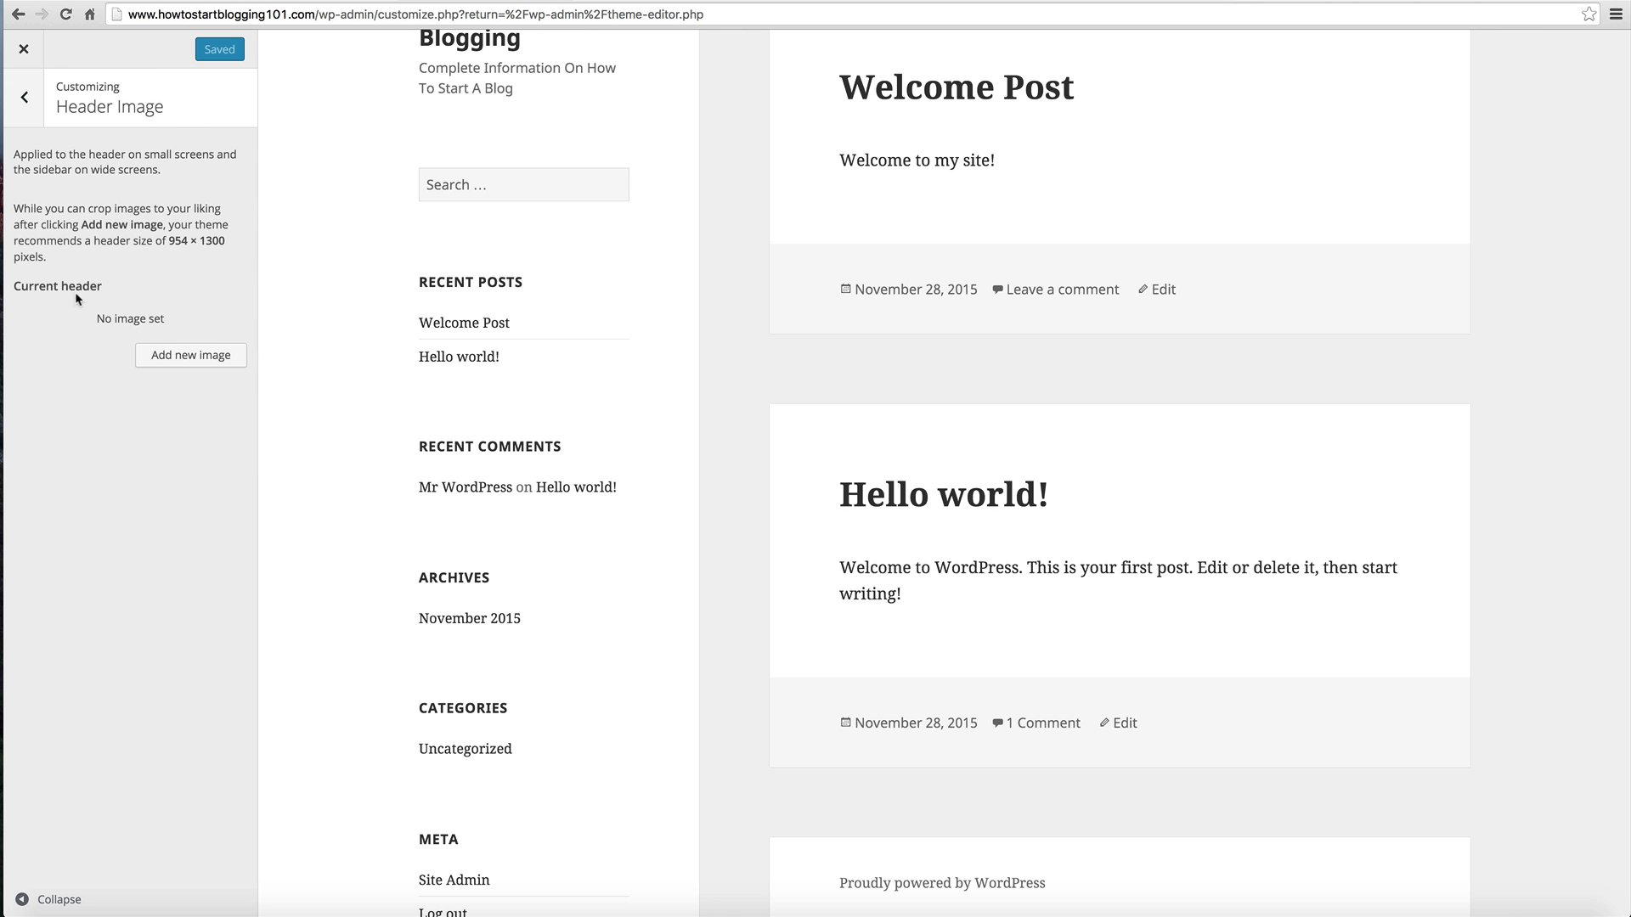
left_click(24, 102)
left_click(79, 332)
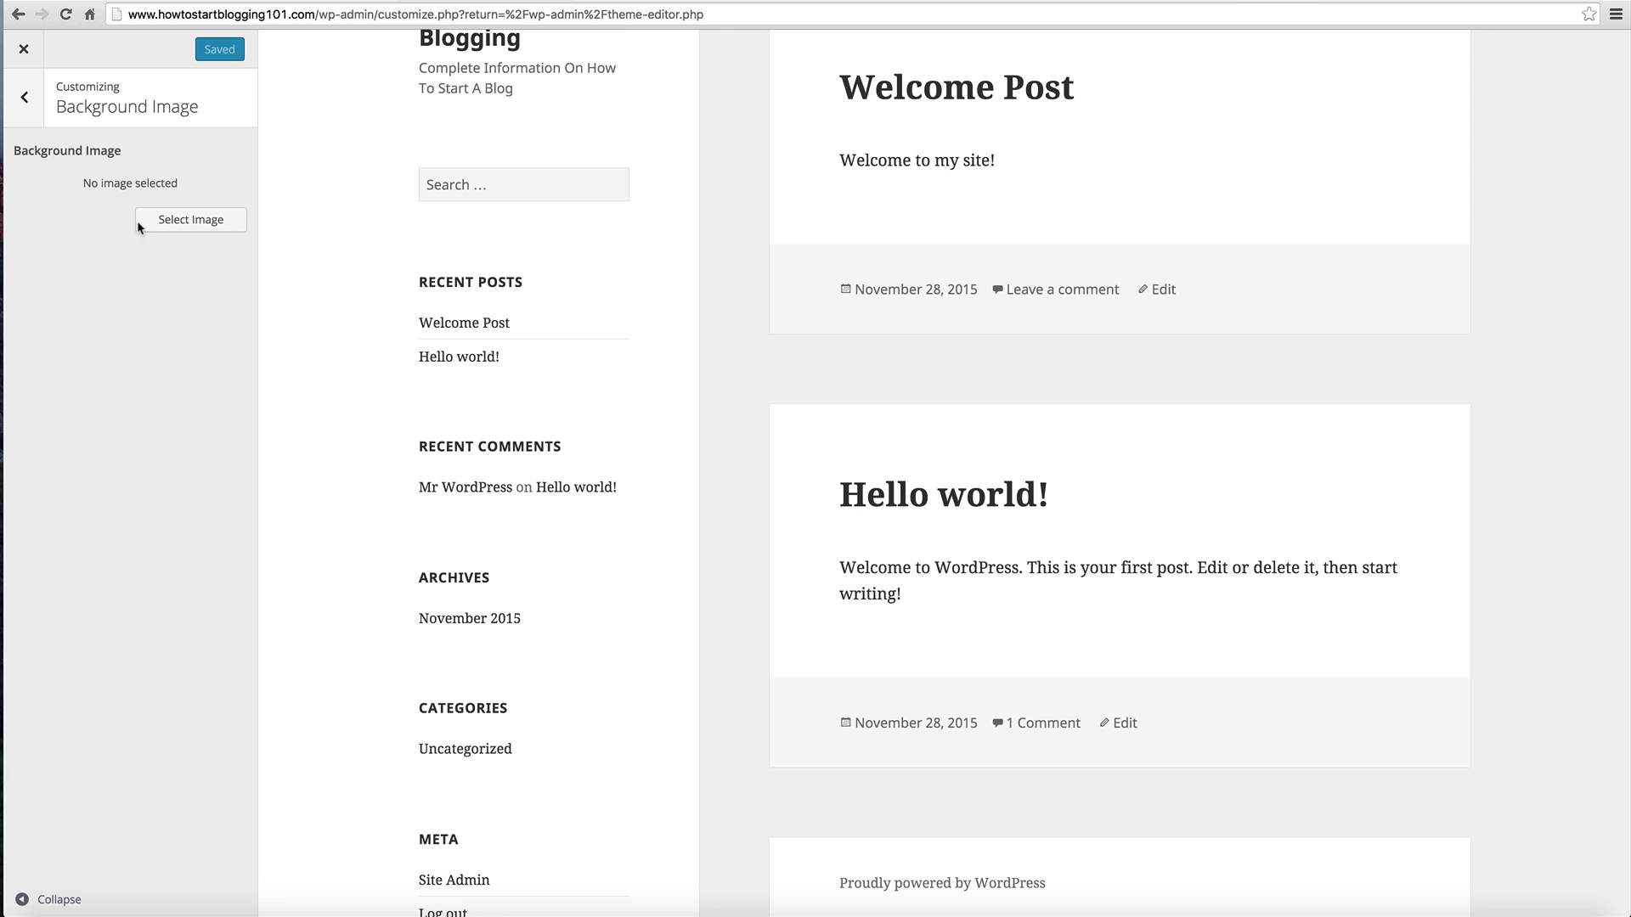
left_click(19, 99)
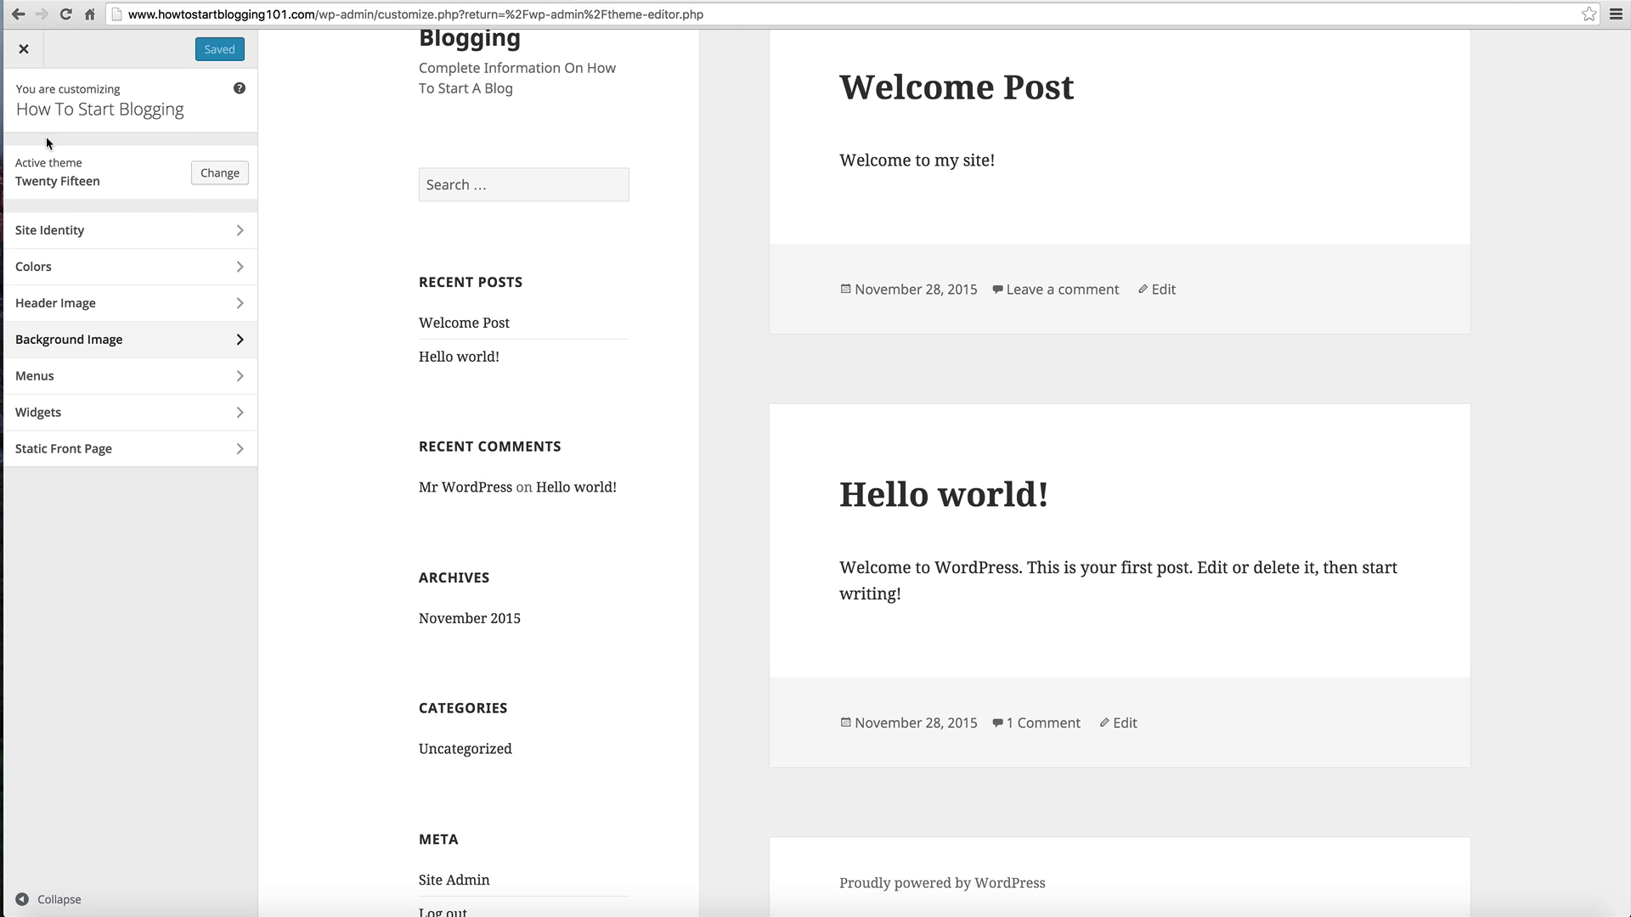
left_click(58, 370)
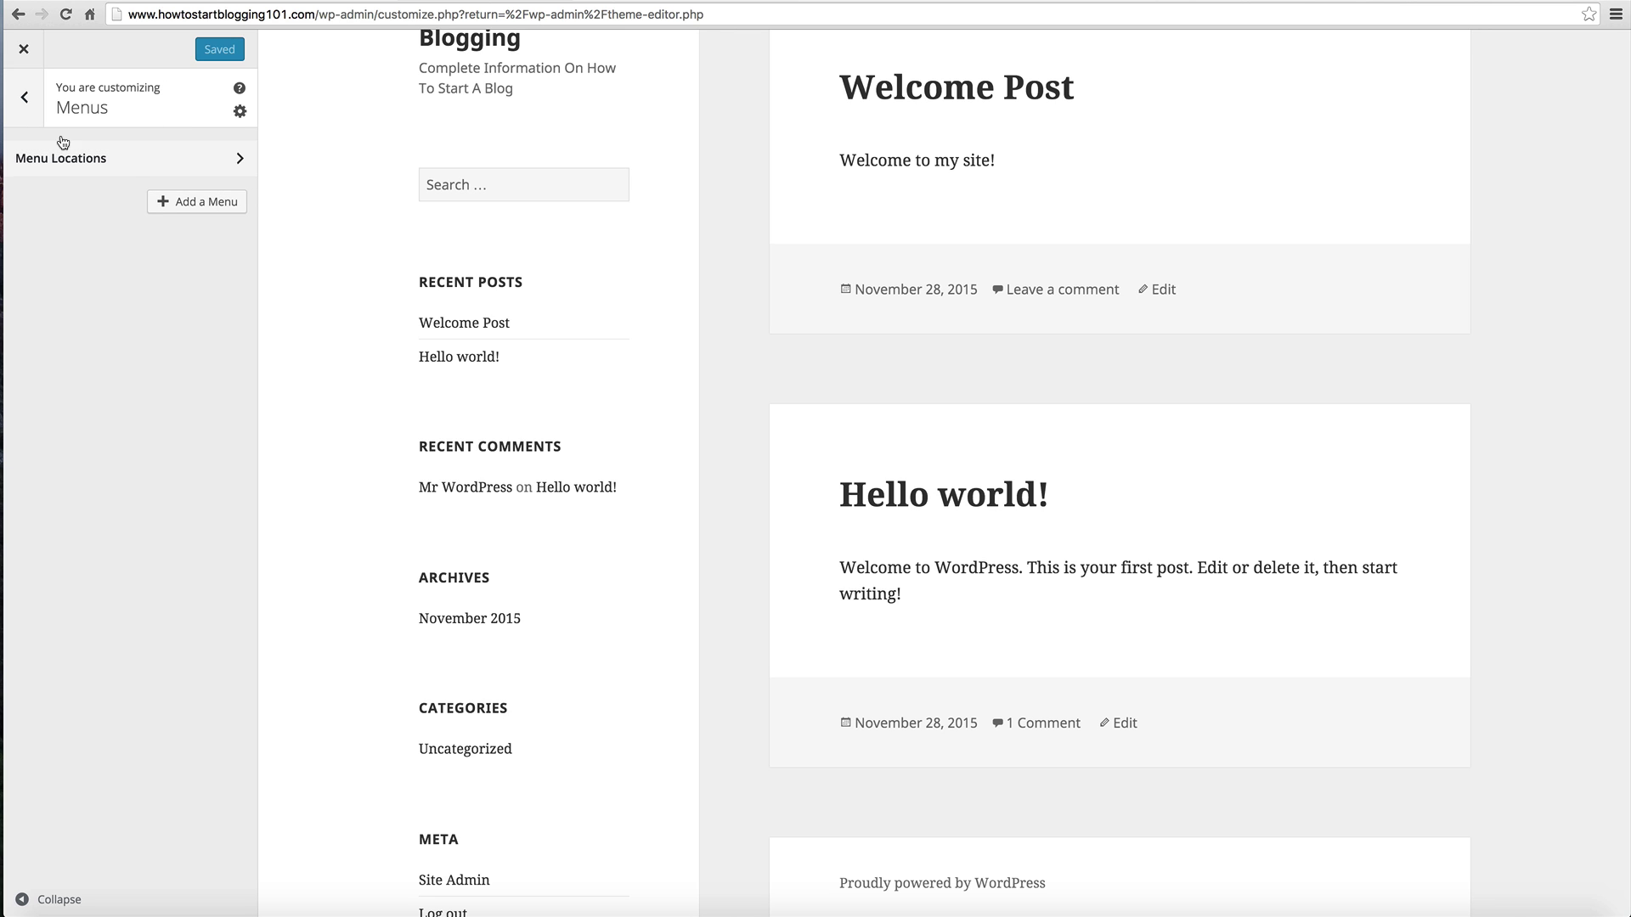
left_click(23, 96)
Step: Close the Customizer, return to the admin Dashboard, and reload the site to show the current theme
left_click(24, 48)
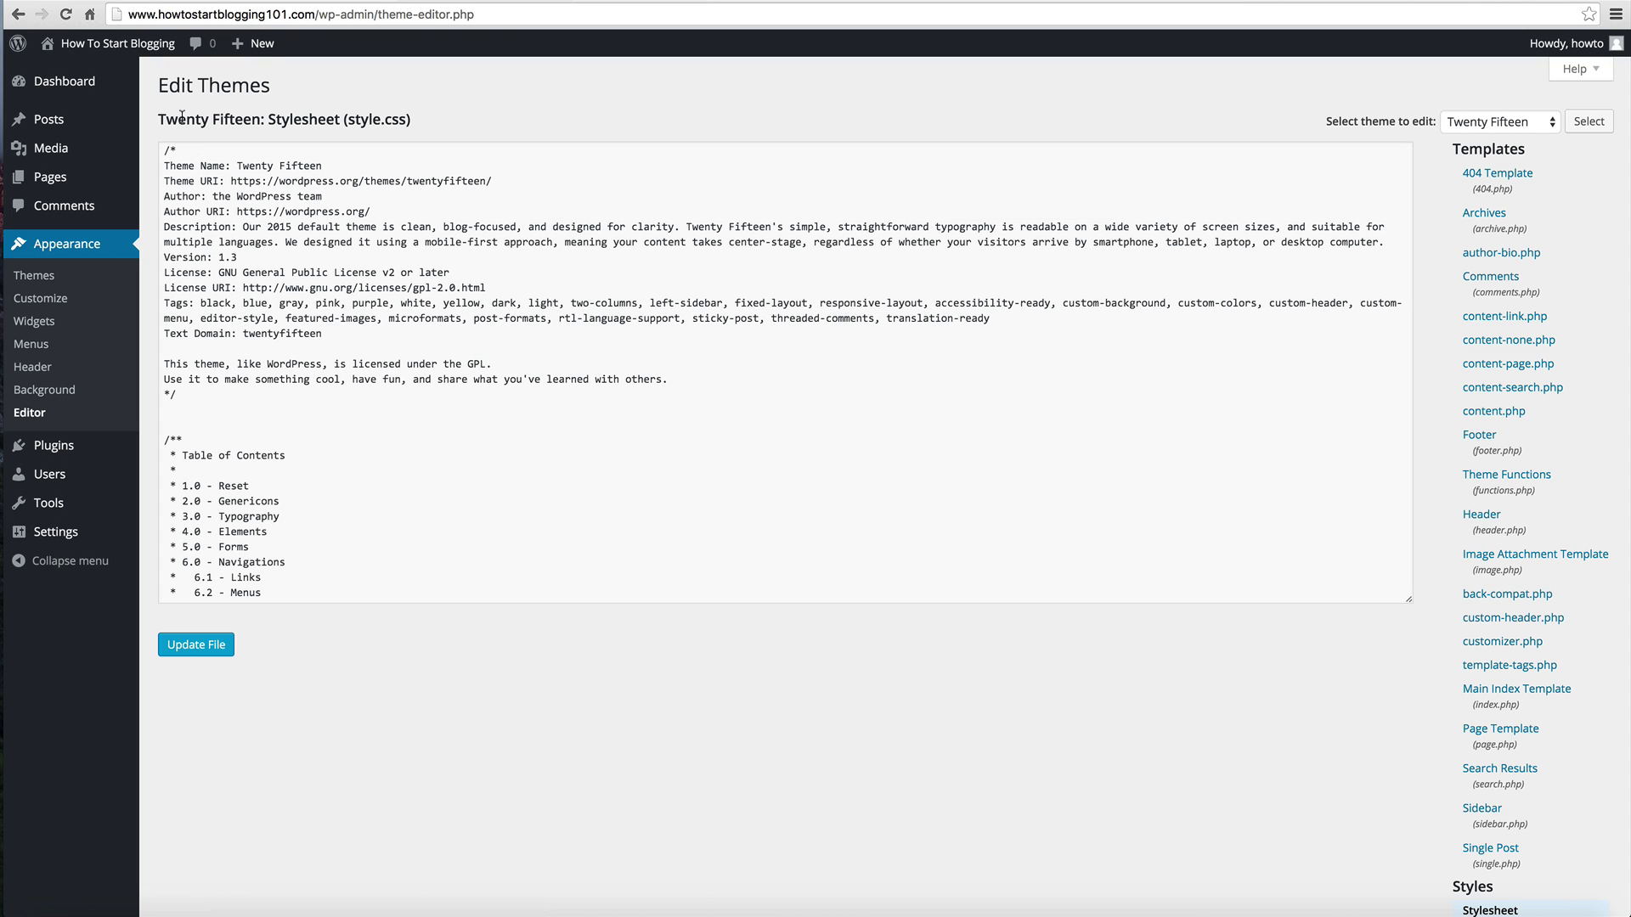
left_click(59, 81)
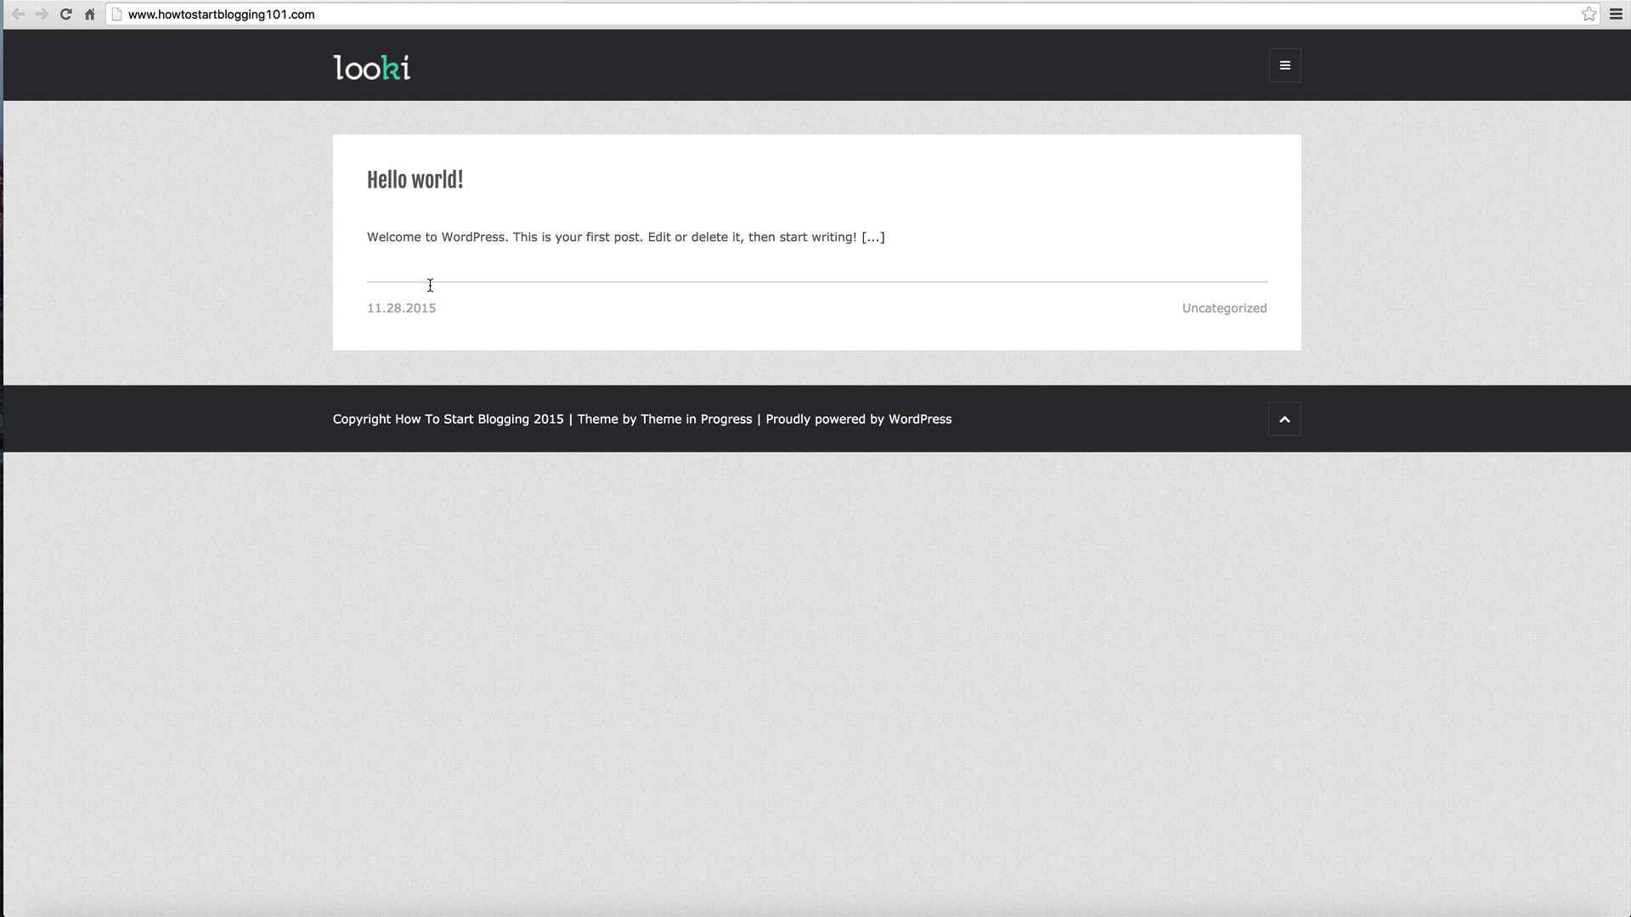
key("super+r")
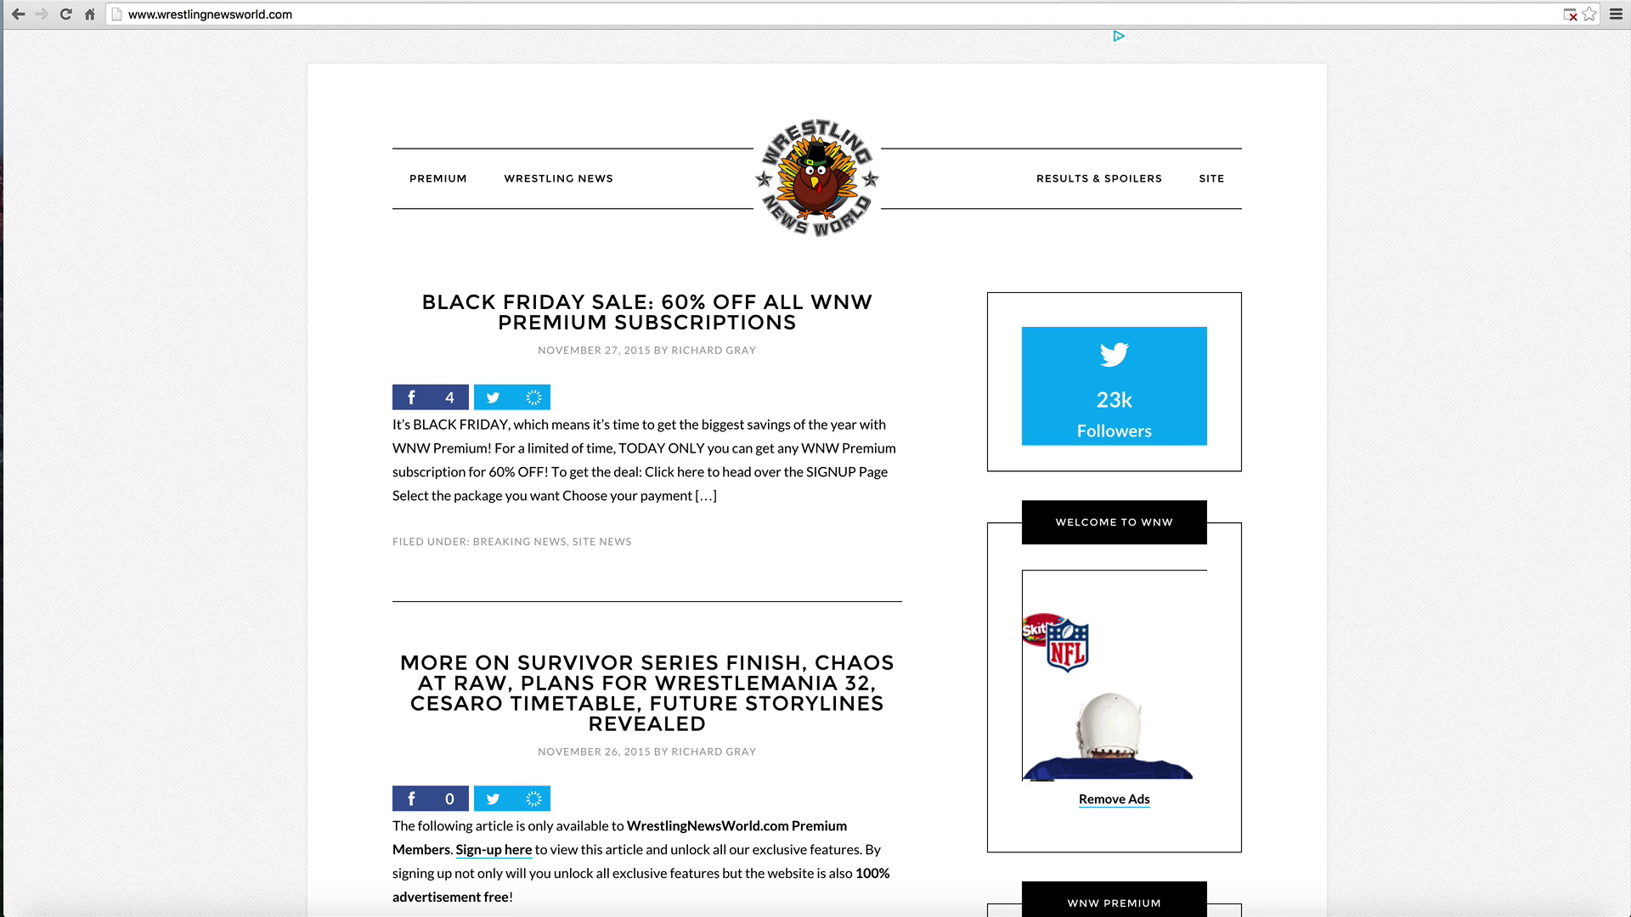
Step: Switch from the Wrestling News World tab back to the blog's Dashboard tab
key("ctrl+Tab")
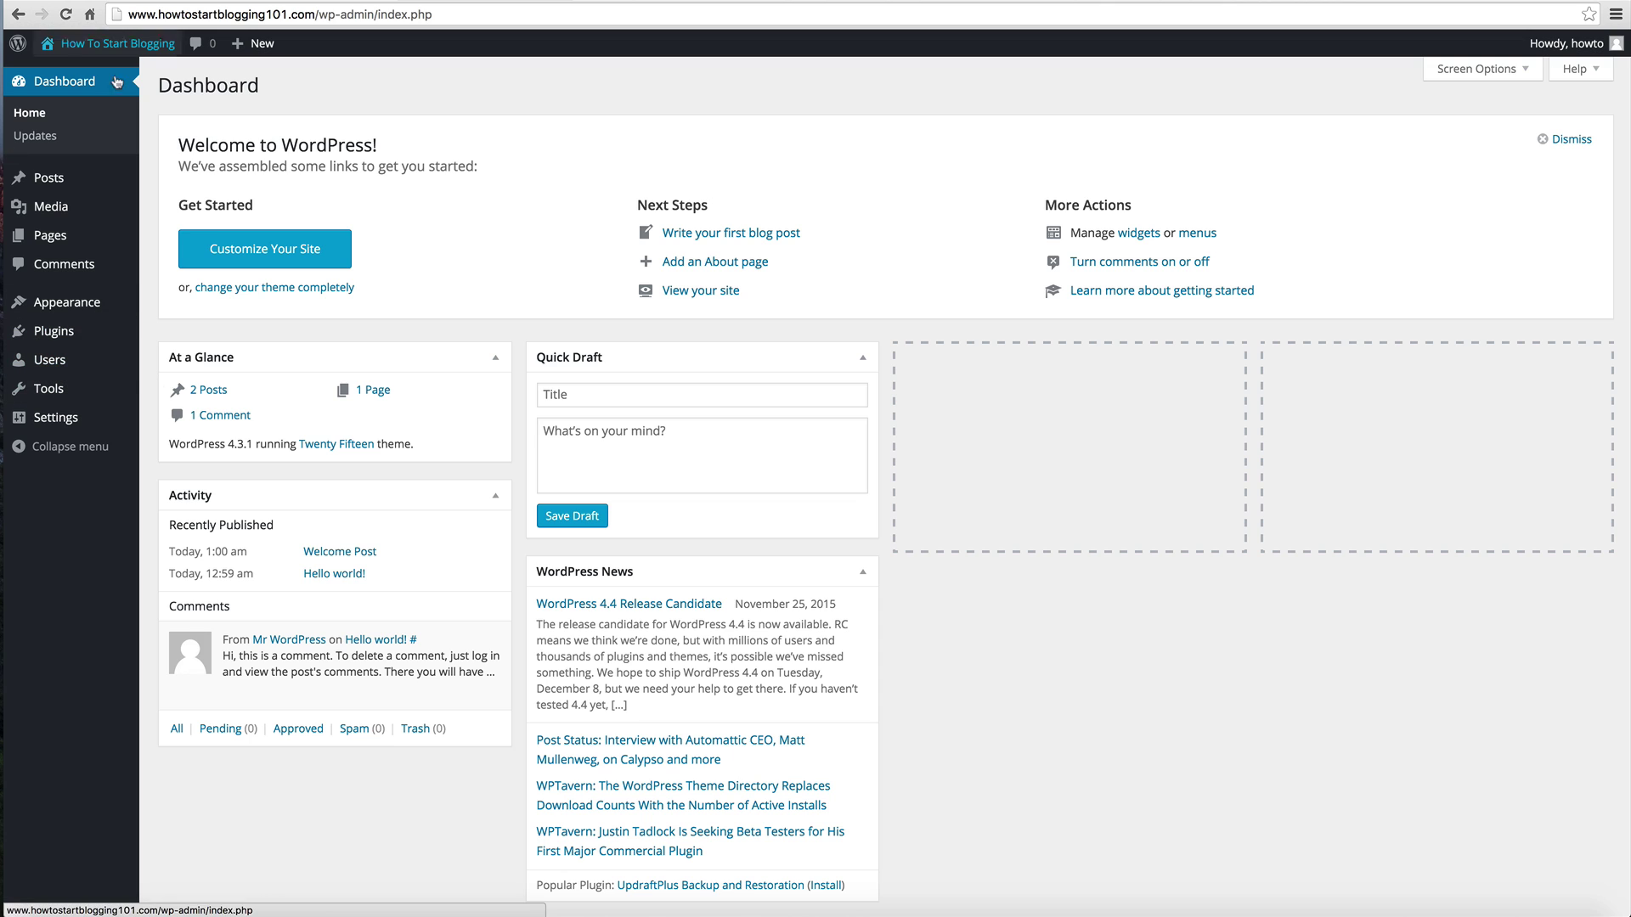
Step: Start a new blank post via Posts > Add New
mouse_move(51, 177)
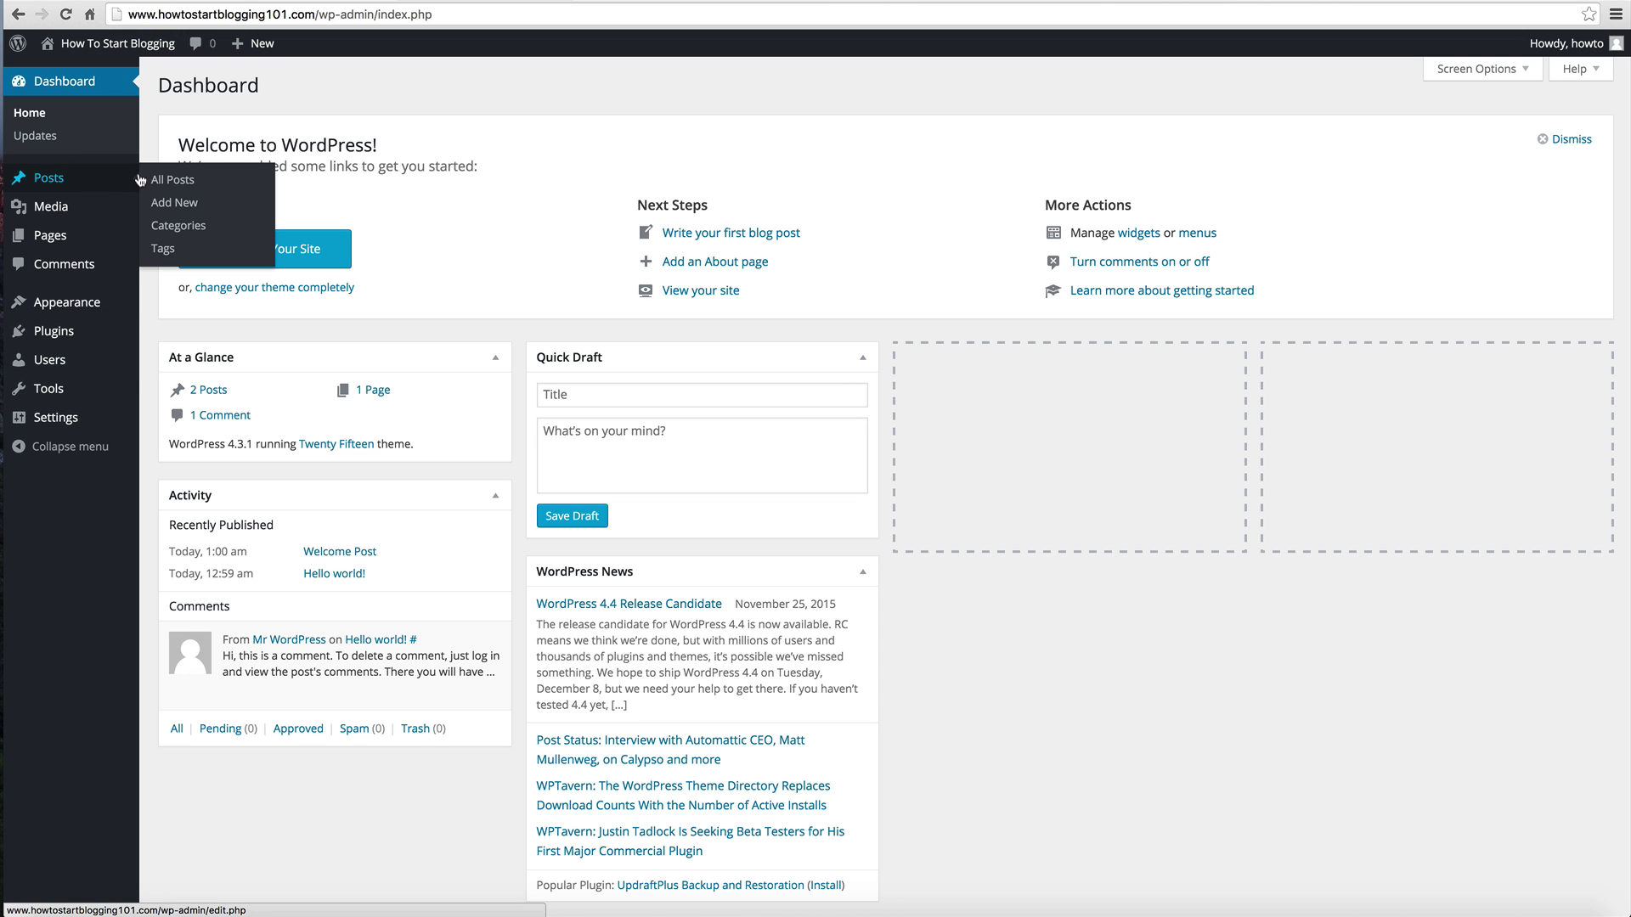
left_click(200, 207)
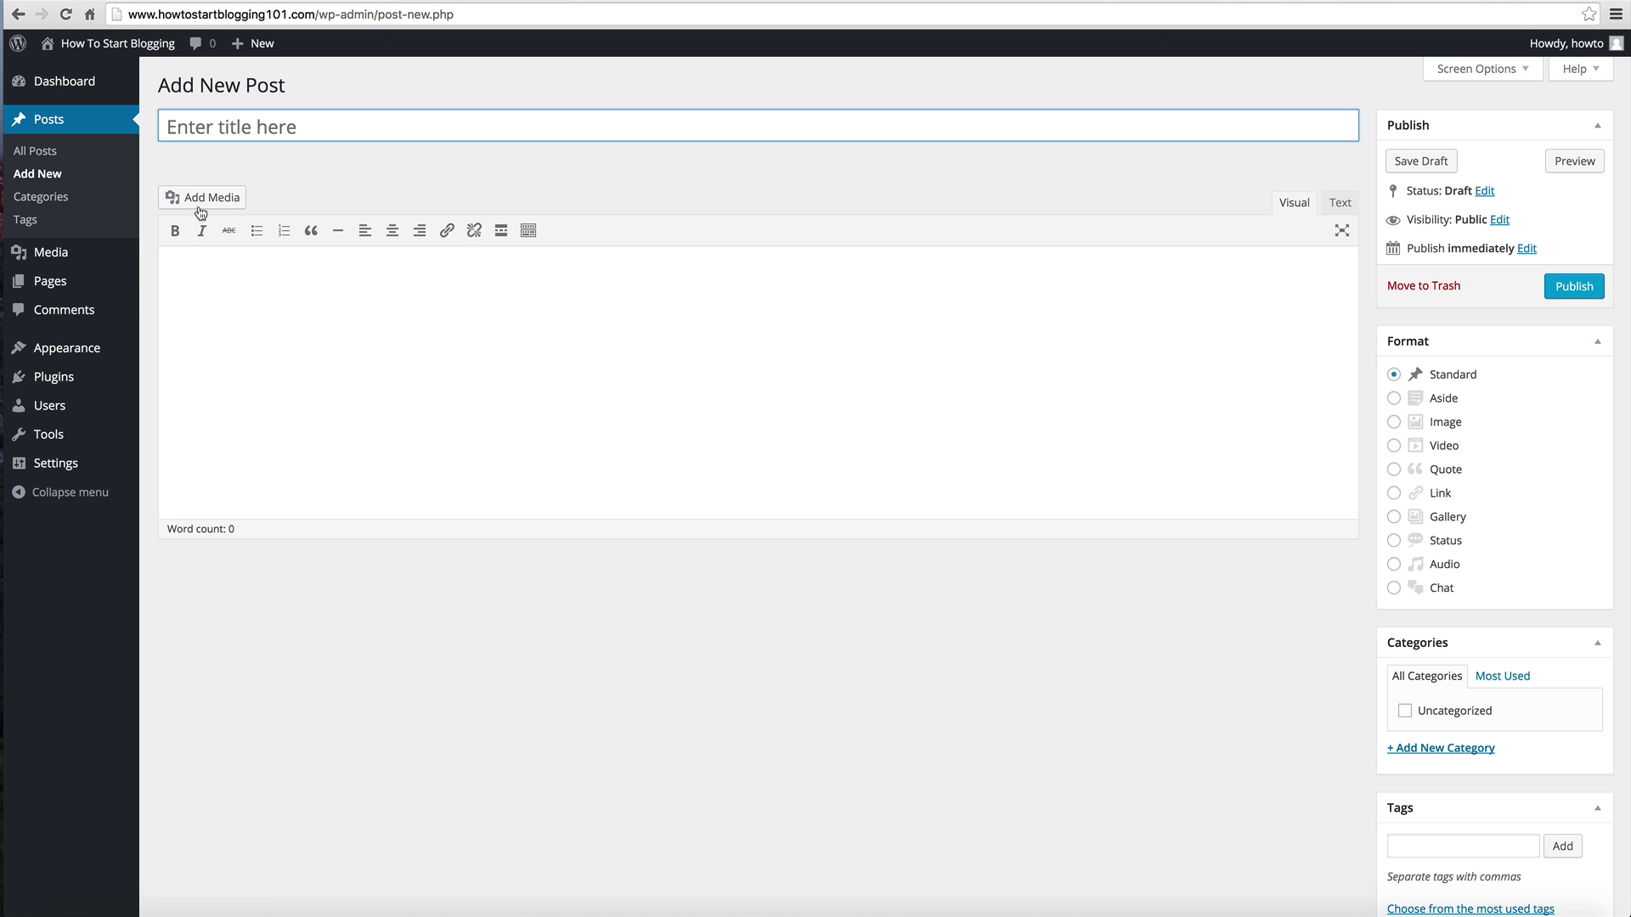